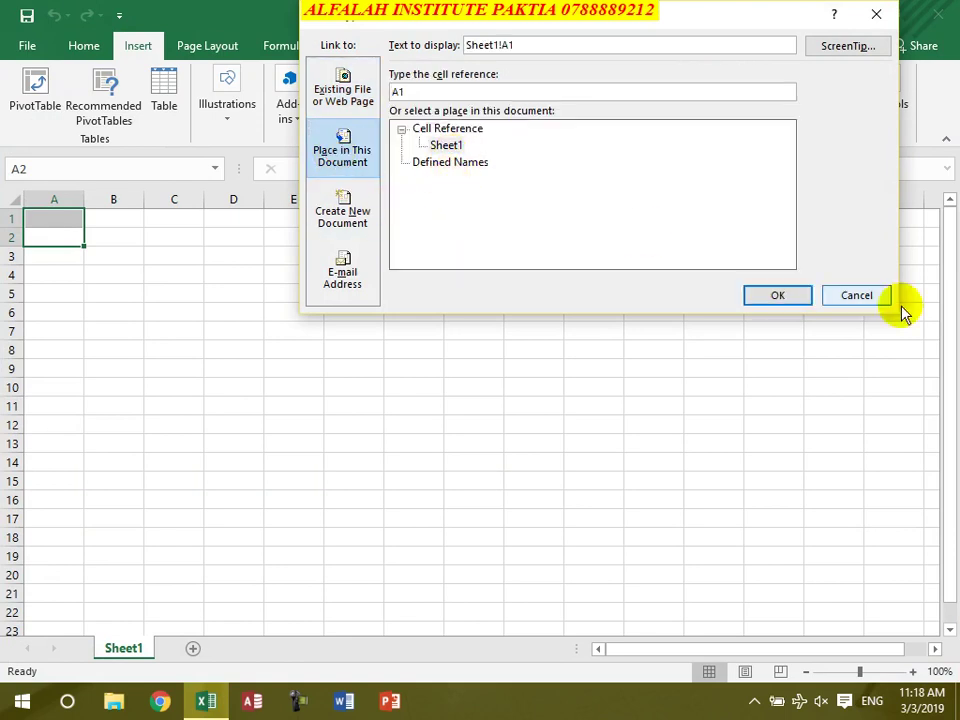
- Dismiss the open hyperlink dialog without inserting a link and add three new worksheets after Sheet1
click(872, 297)
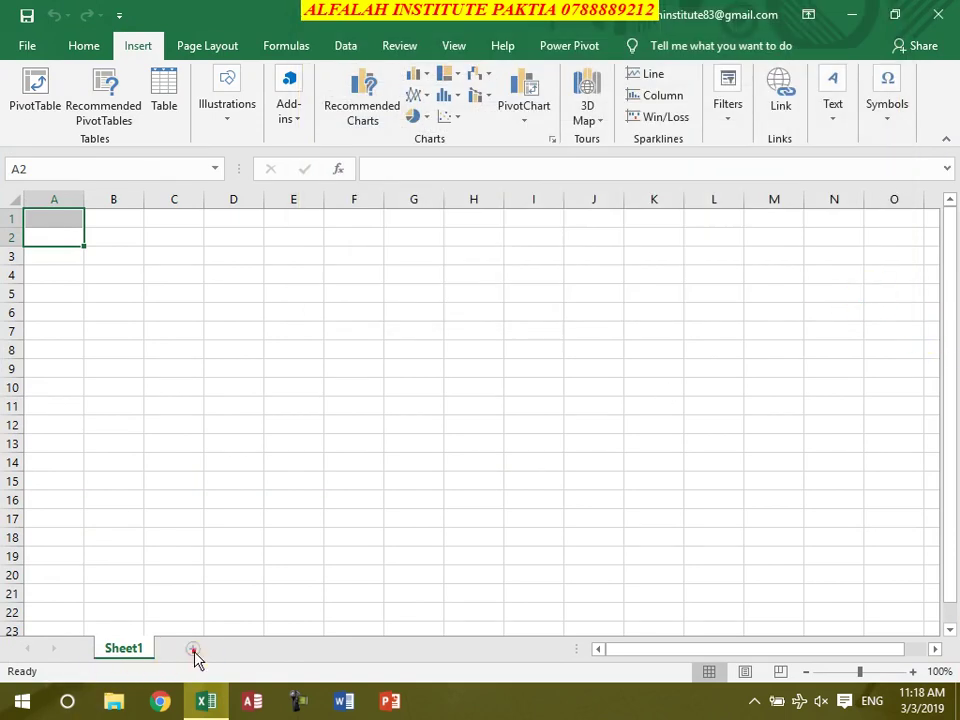
click(193, 650)
click(290, 648)
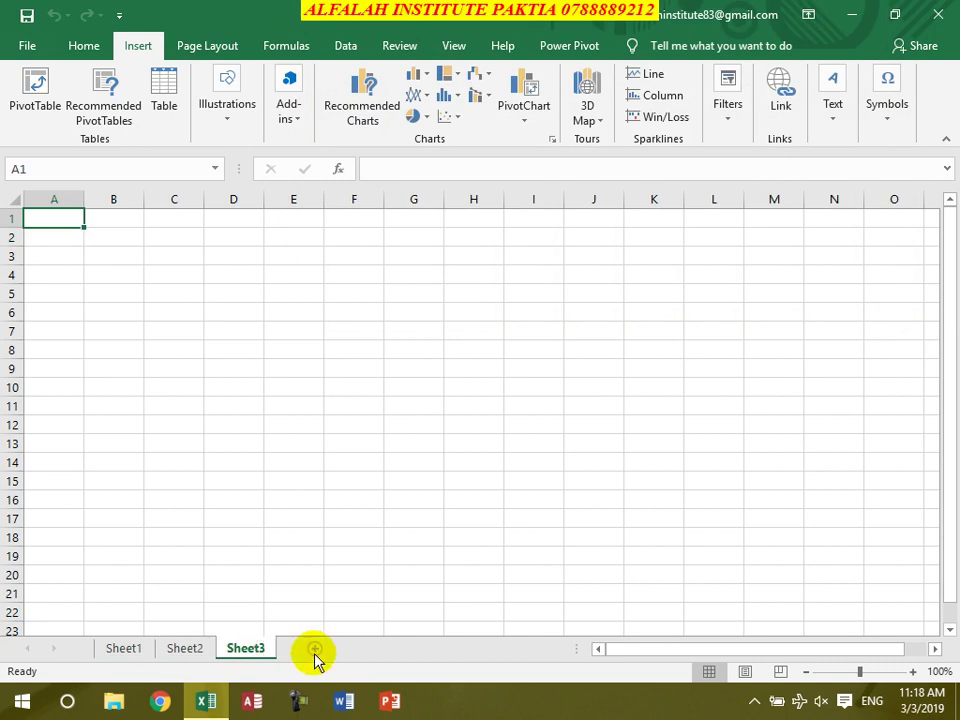
click(314, 650)
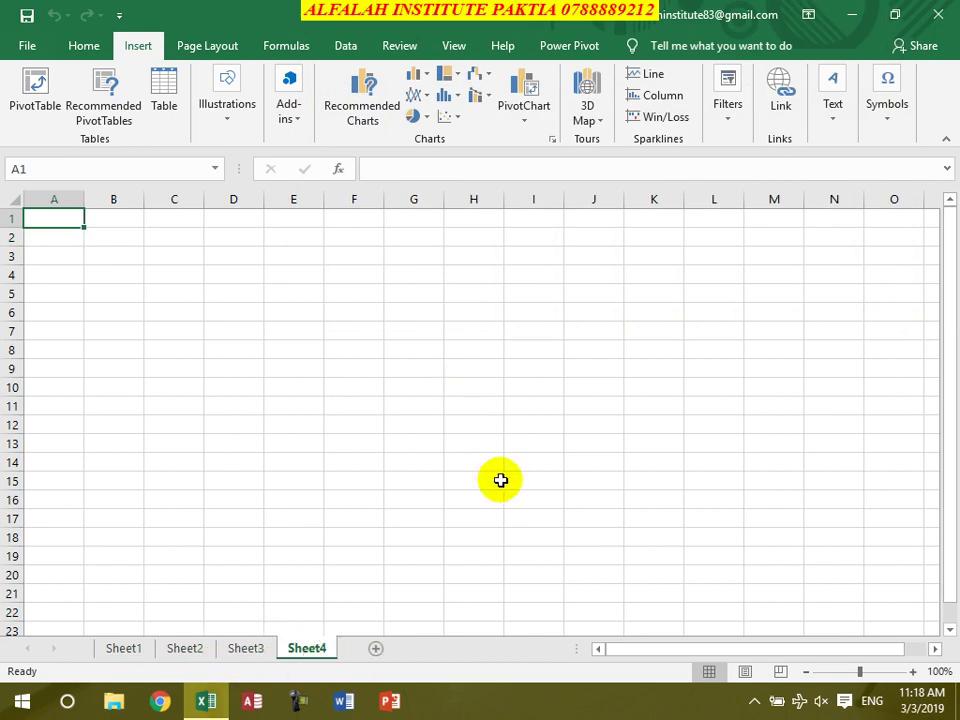
- Insert a hyperlink in cell I7 of Sheet4 pointing to cell A1 of Sheet1, and follow it
click(542, 330)
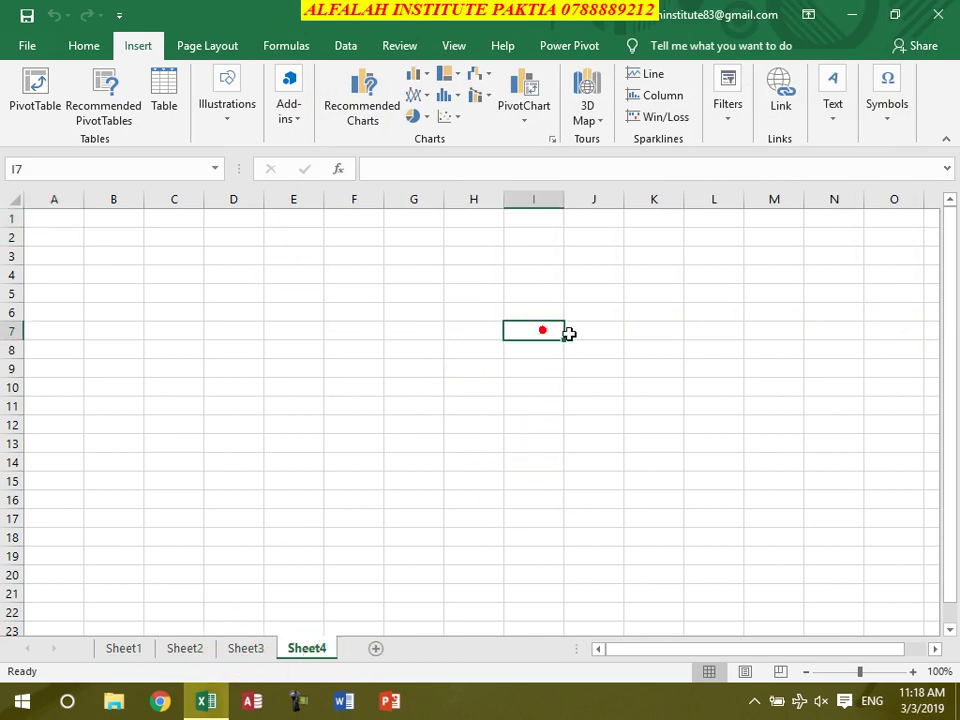
click(787, 100)
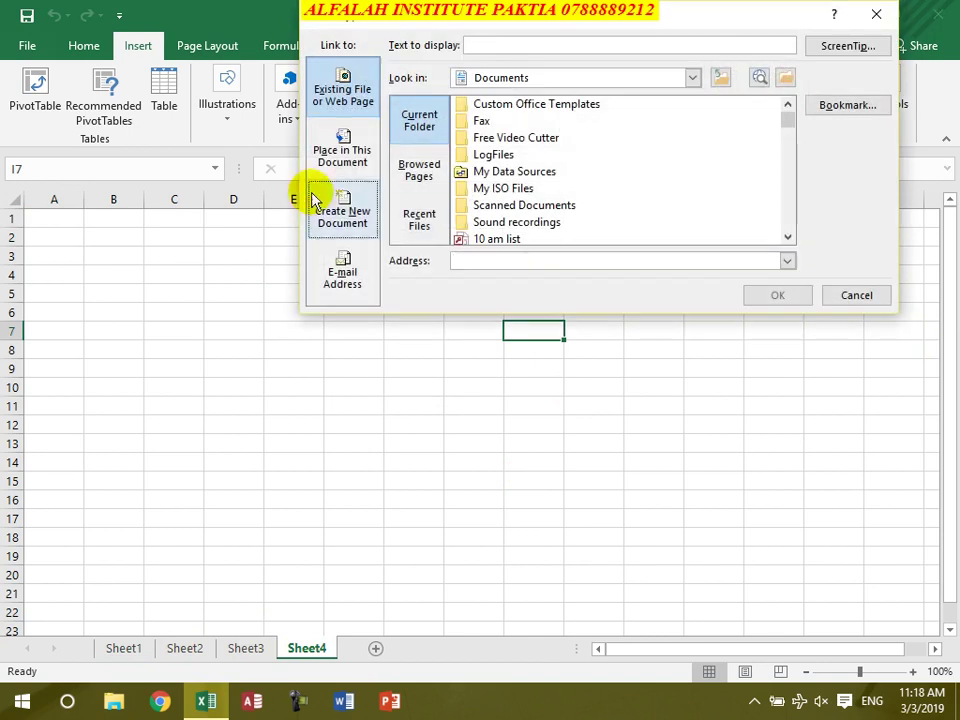
click(338, 173)
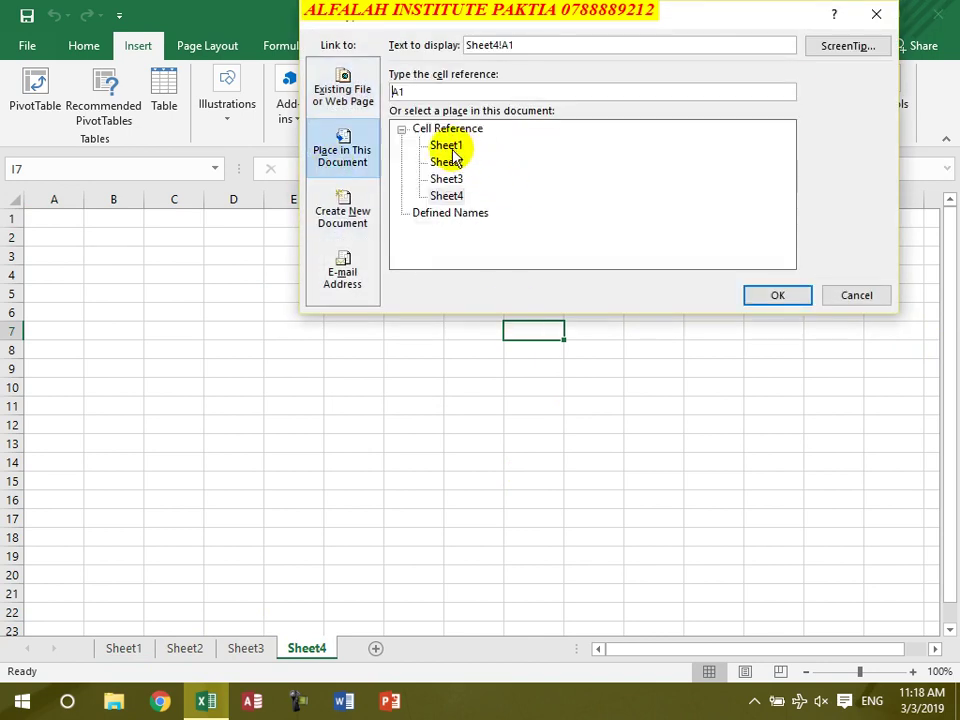
click(770, 293)
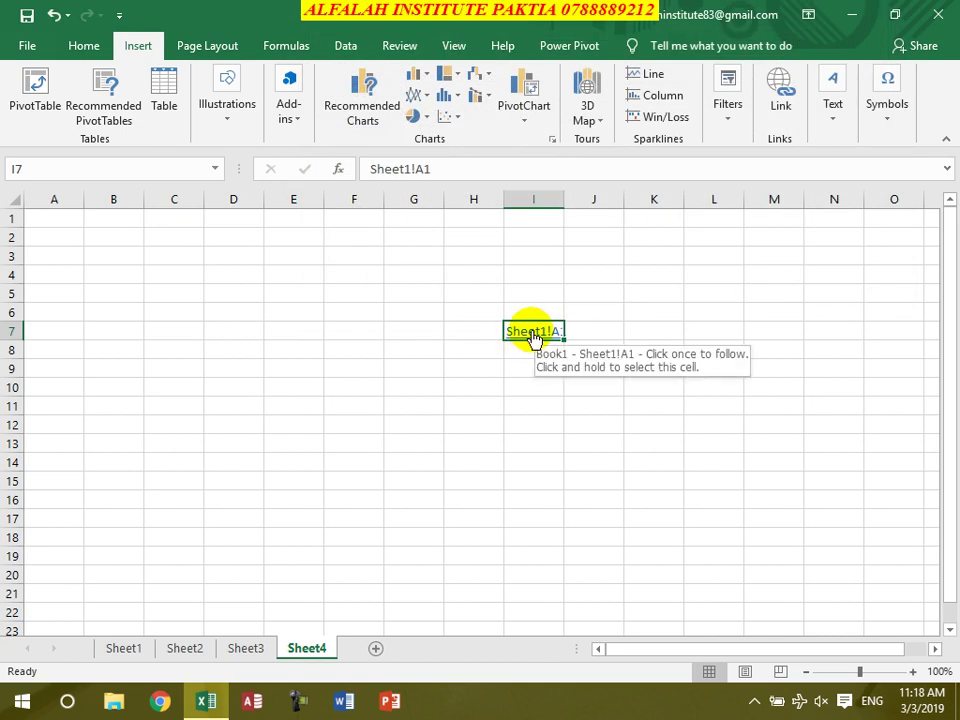
click(532, 331)
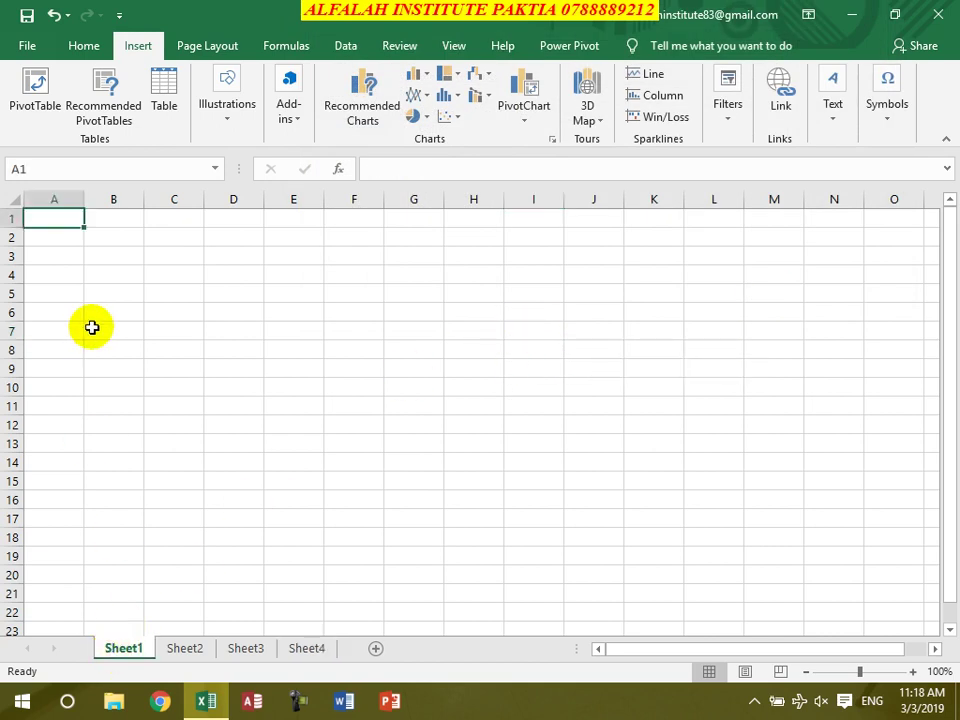
- Draw a text box about 1.49" by 1.49" on Sheet1, spanning roughly columns E to G and rows 2 to 8
click(827, 124)
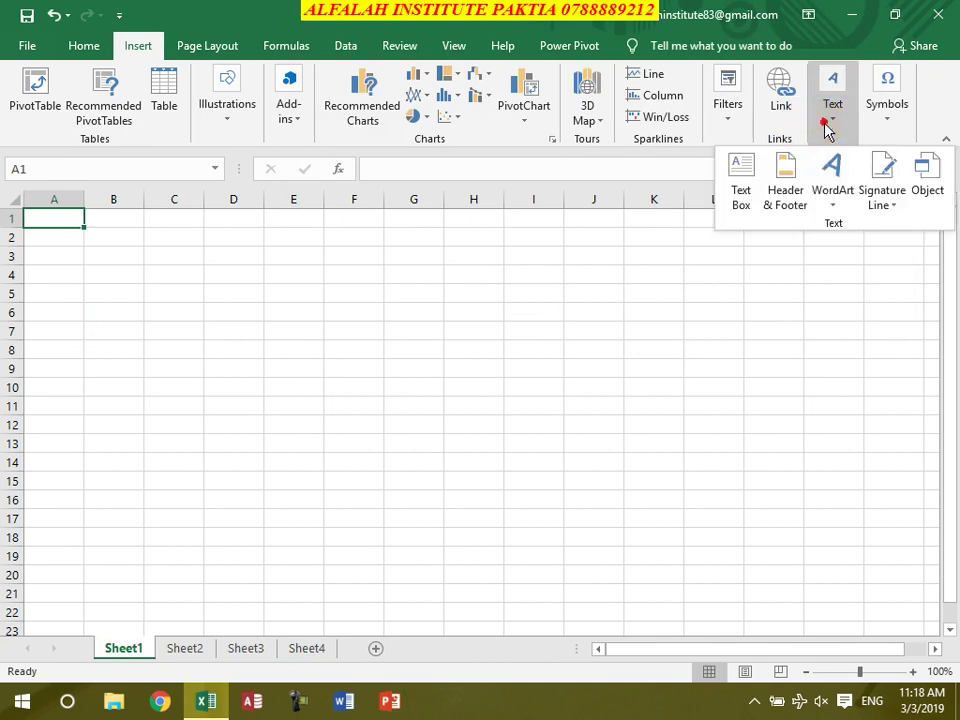
click(741, 175)
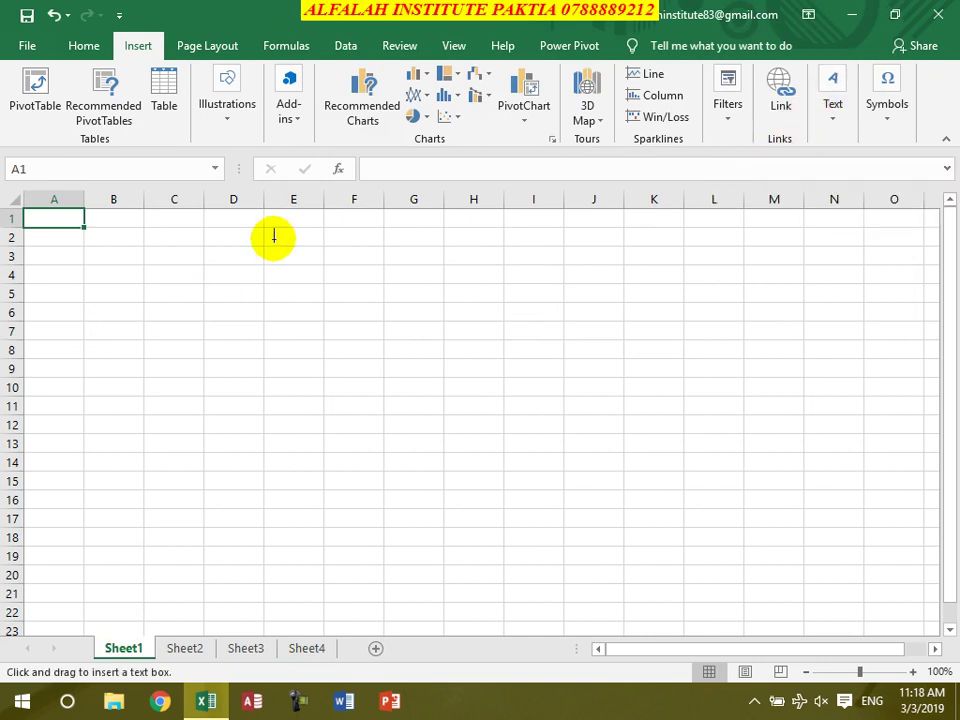
key(Escape)
drag(300, 257, 400, 312)
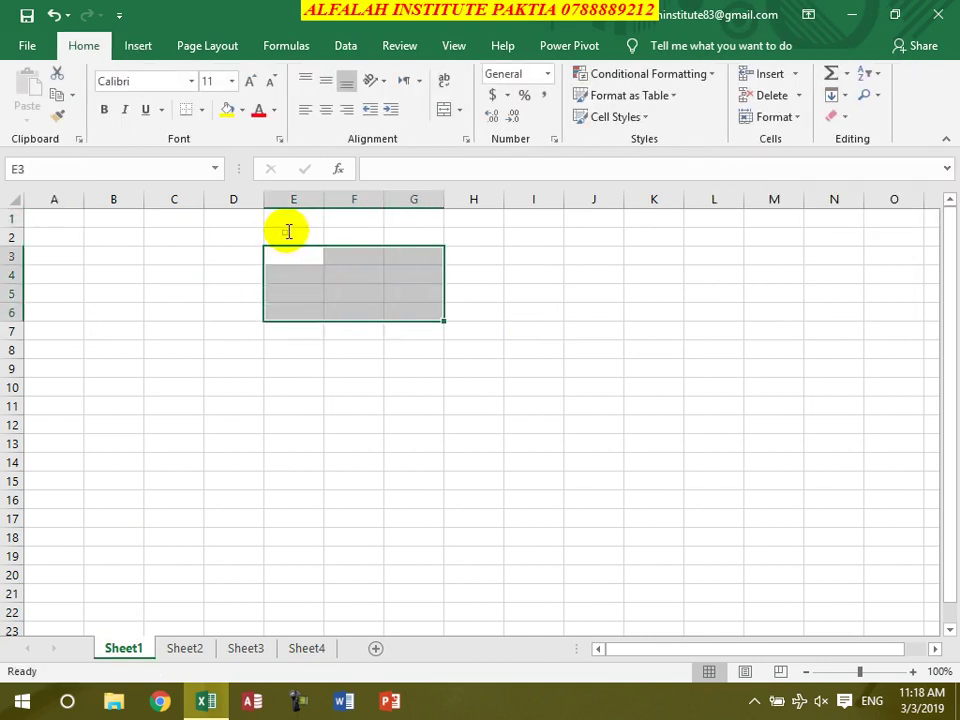
click(285, 231)
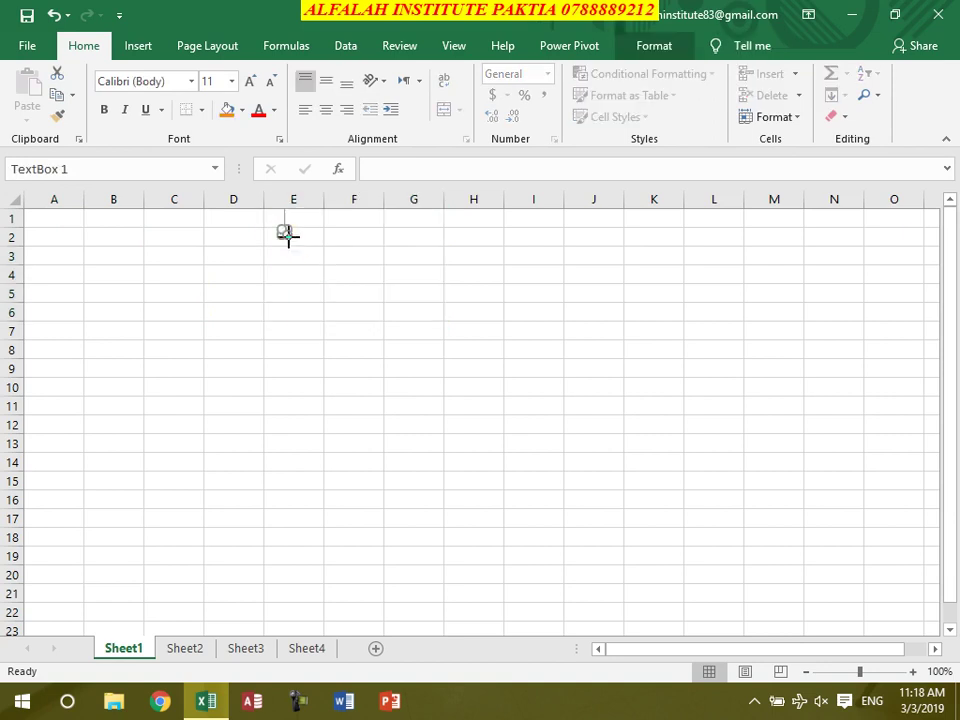
drag(310, 270, 415, 364)
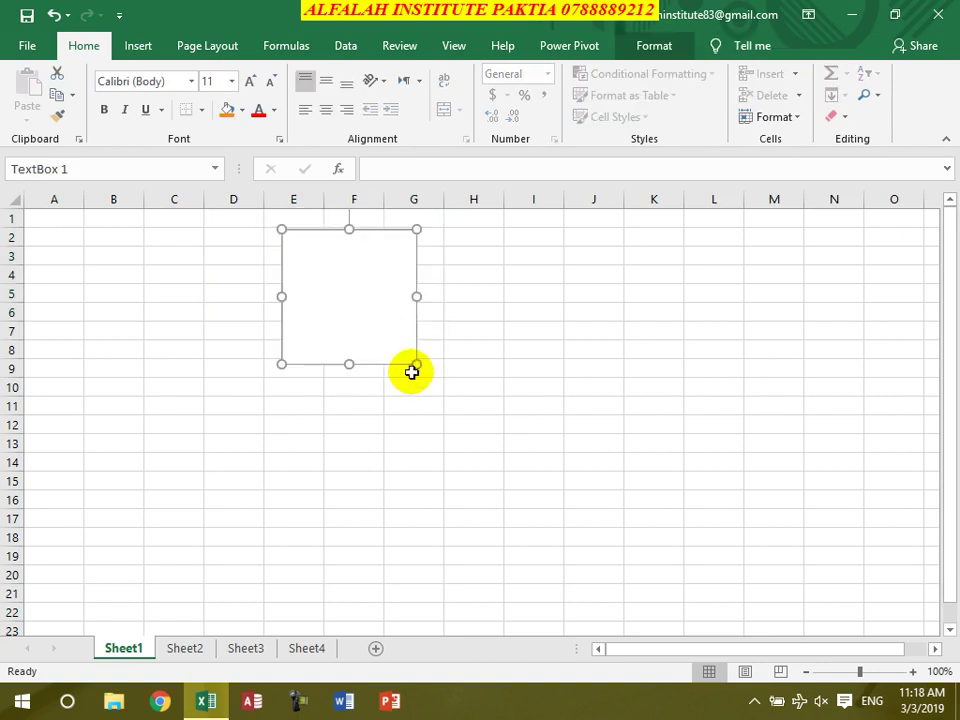
- Fill the text box with the pink flower vase picture from the Downloads folder, try sample text in it, and delete the box
click(652, 46)
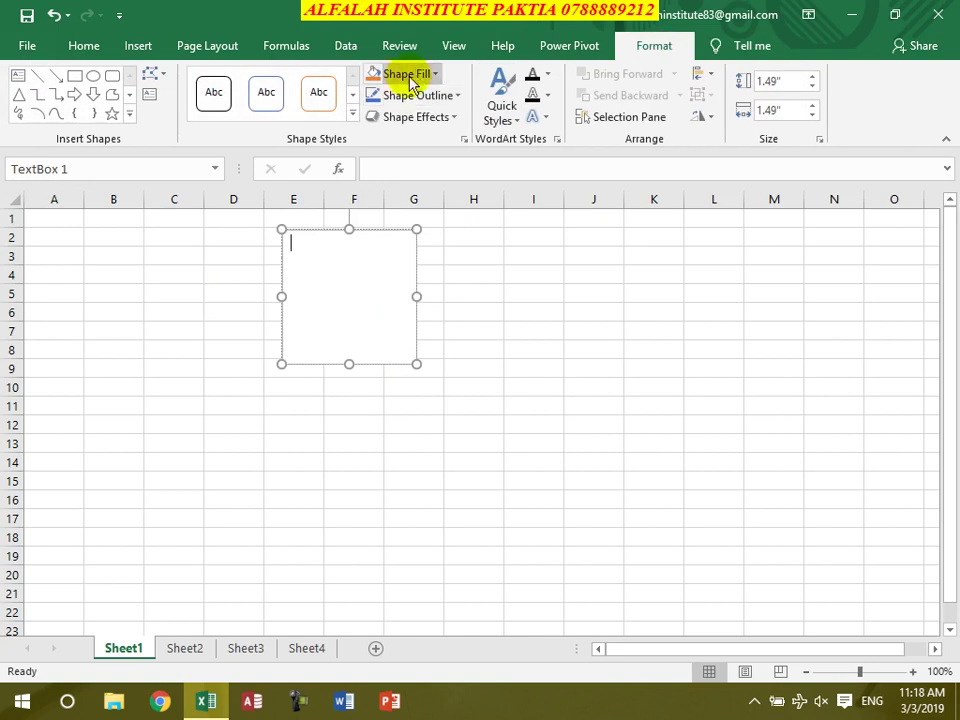
click(405, 74)
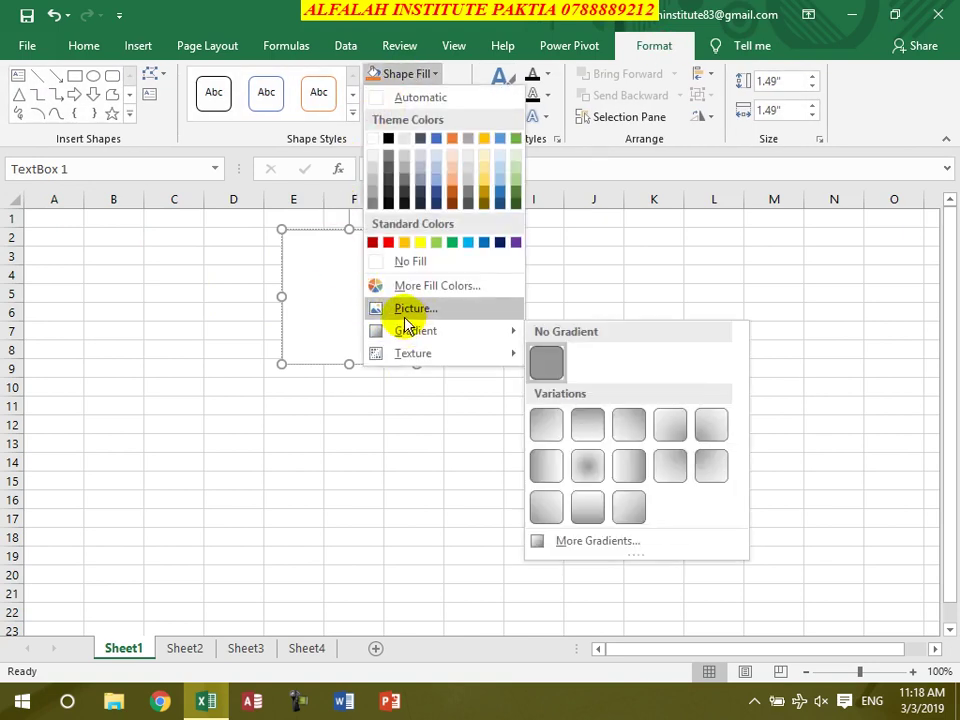
click(405, 310)
click(497, 391)
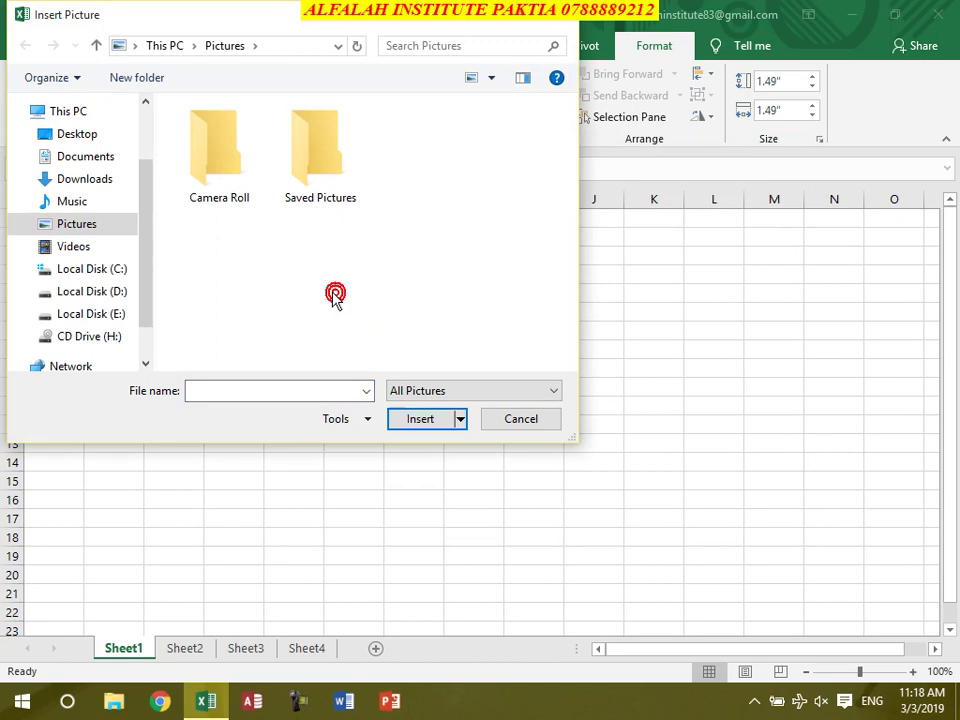
click(105, 180)
scroll(390, 300, down, 3)
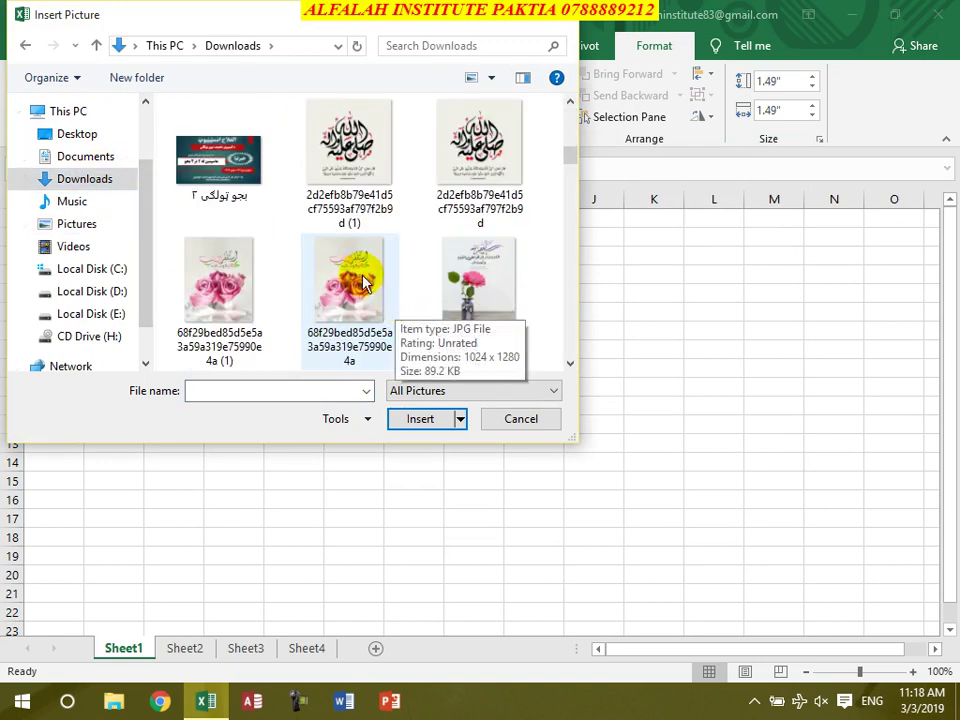
double_click(483, 292)
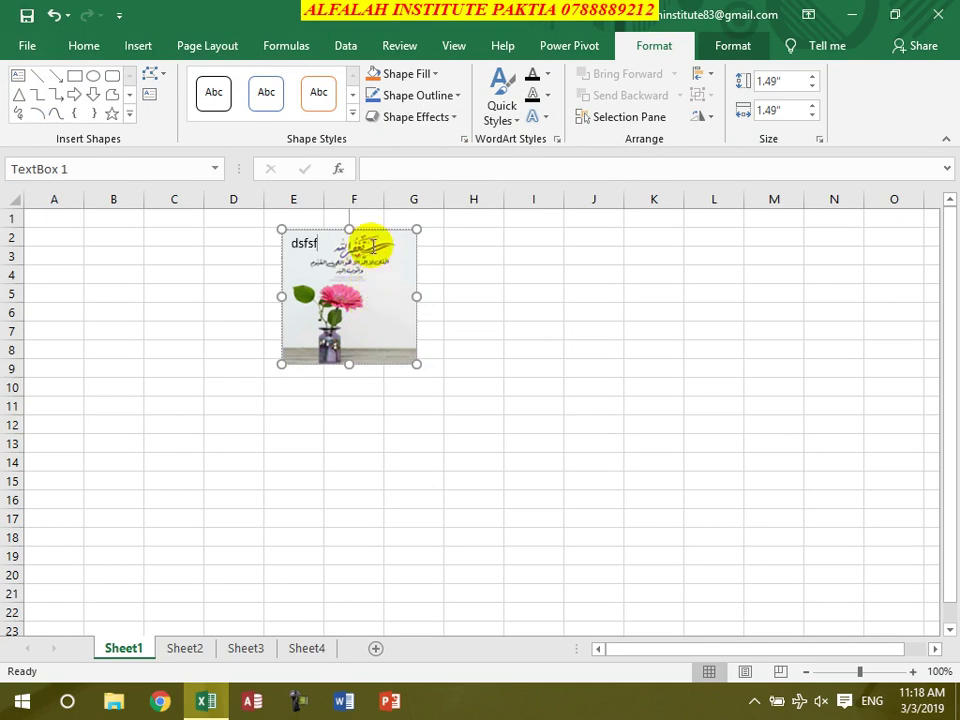
key(Delete)
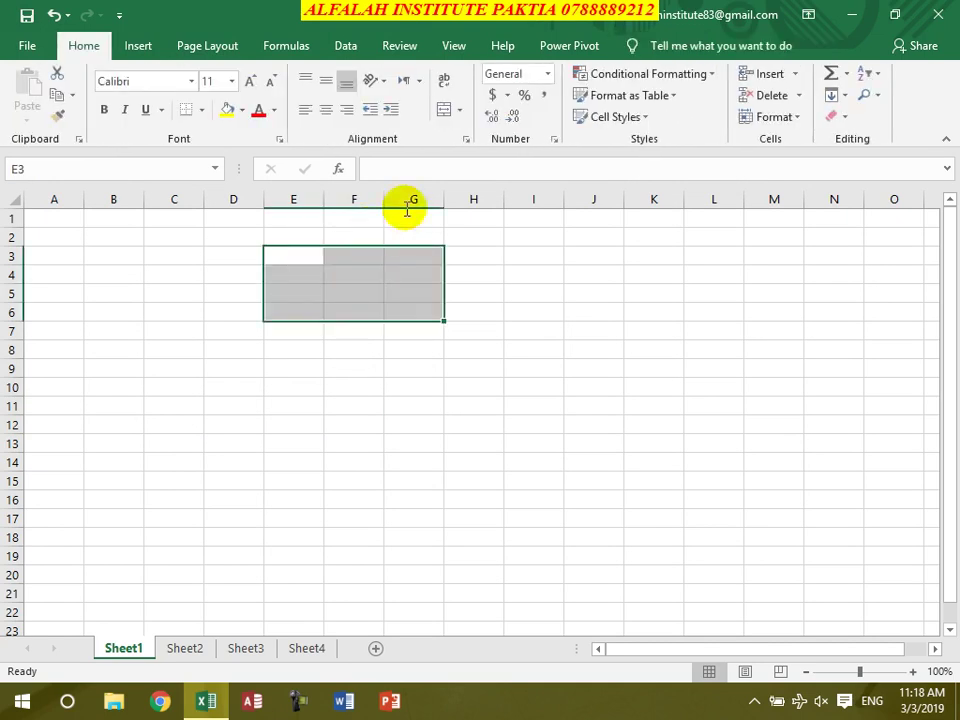
- Fill a large block of cells on Sheet1, from A1 across to column M, with the text "jan"
click(145, 46)
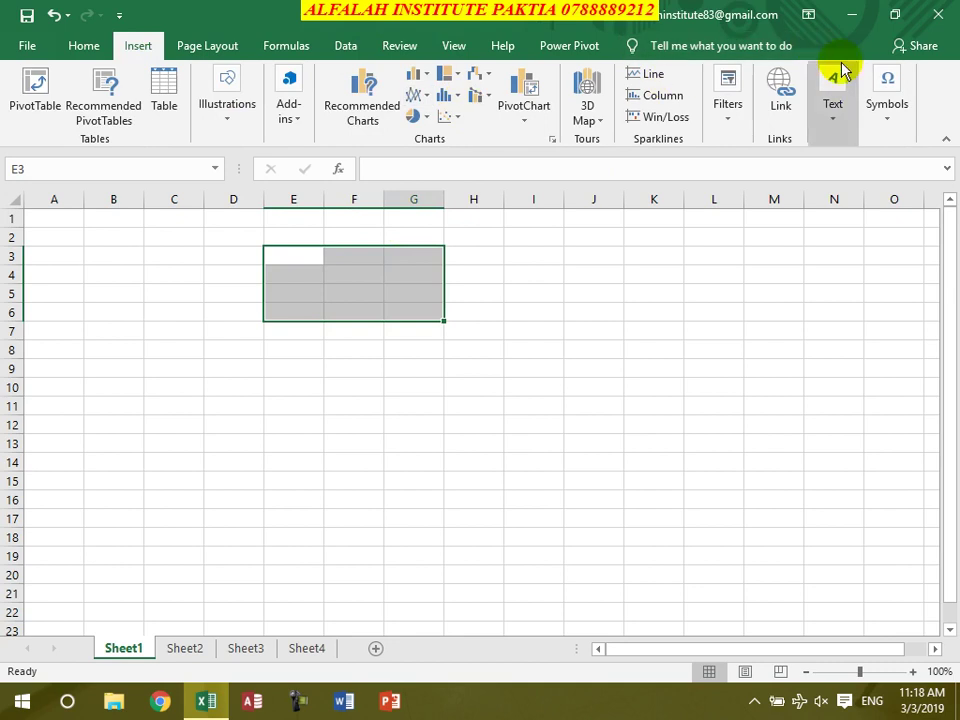
click(825, 118)
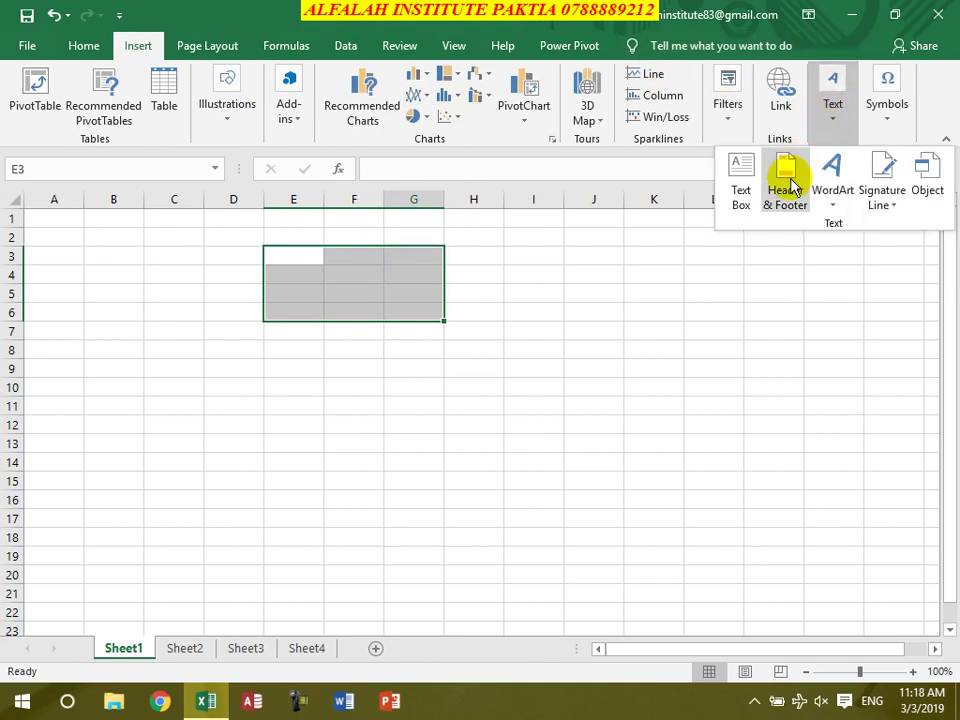
click(287, 387)
drag(42, 218, 755, 675)
text(jan)
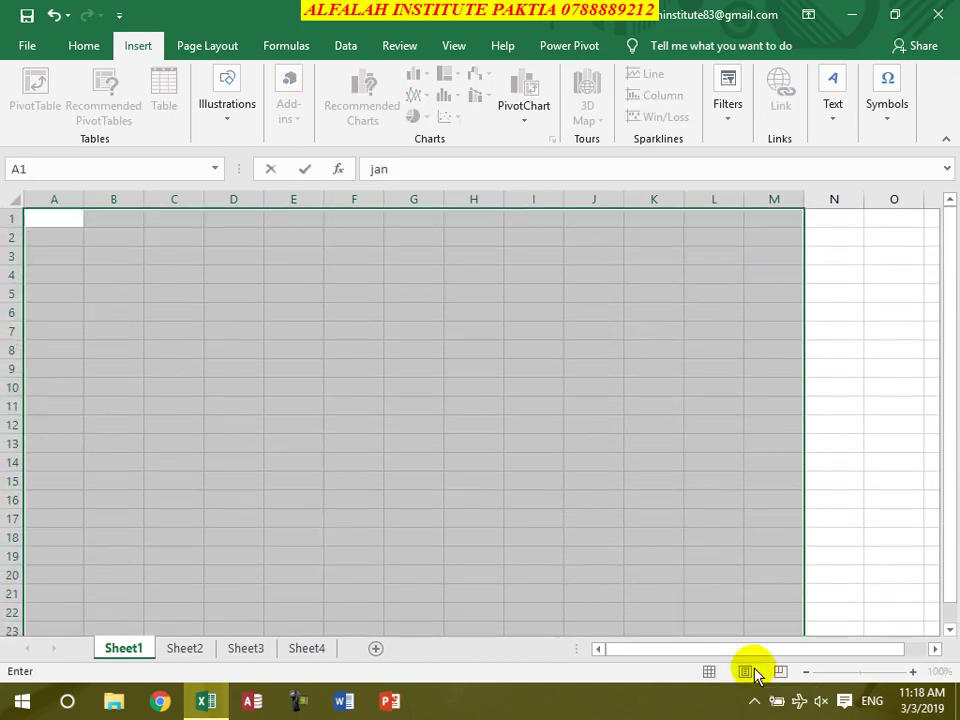
key(ctrl+Return)
- Open the Sheet1 page header for editing and apply the preset header "Page 1 of ?"
drag(113, 293, 165, 293)
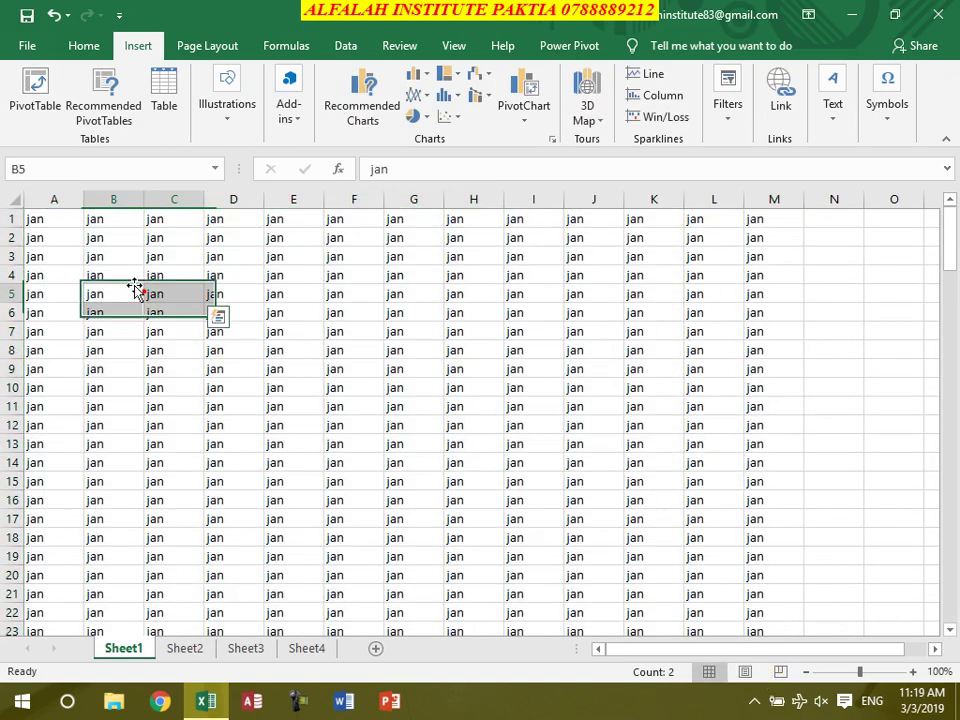
click(832, 100)
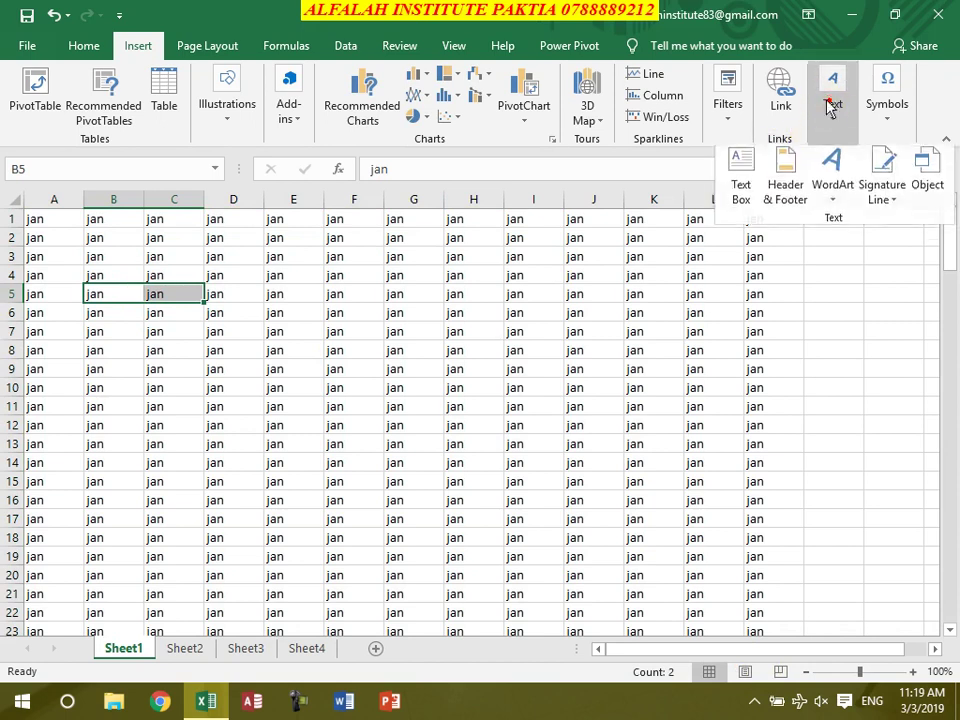
click(793, 191)
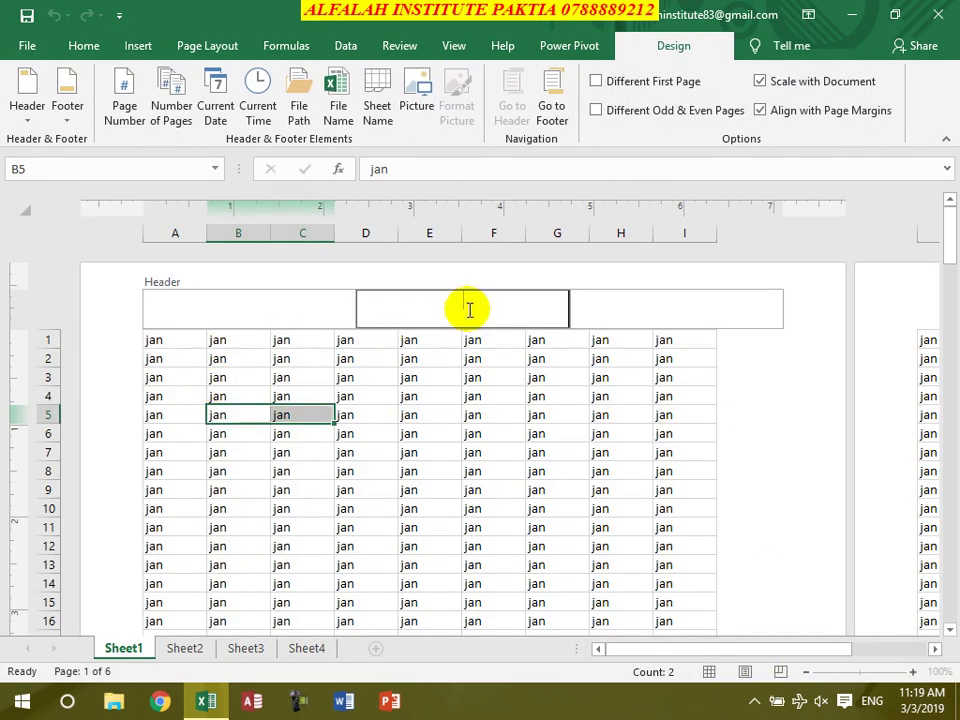
click(22, 112)
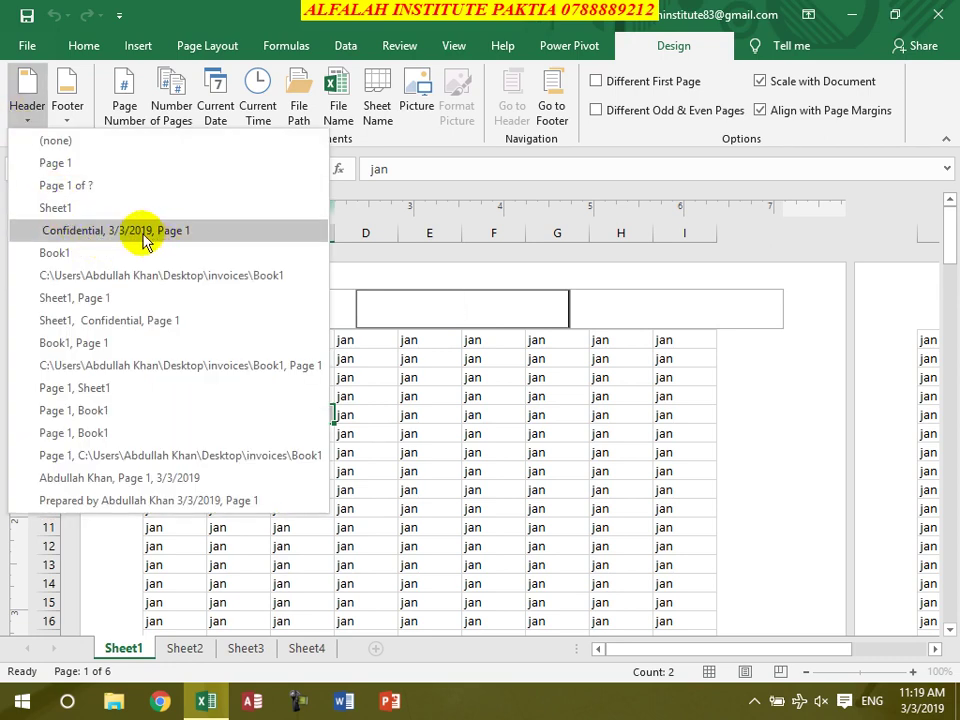
click(100, 190)
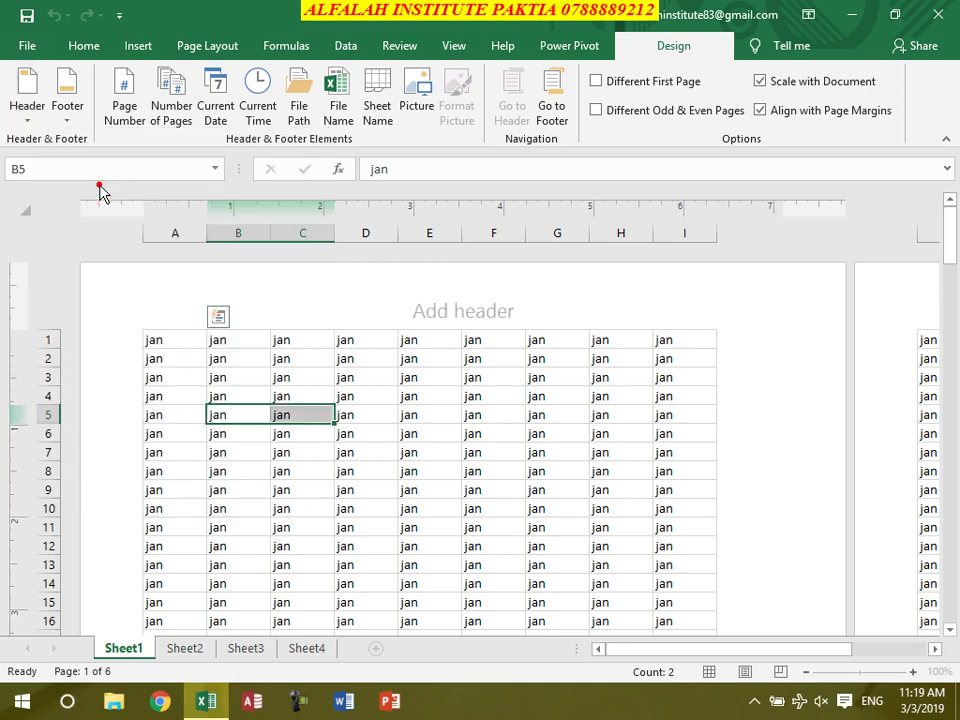
- Check the page numbering in the headers of the neighbouring pages and clear the center header section on page 1
click(472, 318)
drag(757, 650, 952, 678)
click(935, 649)
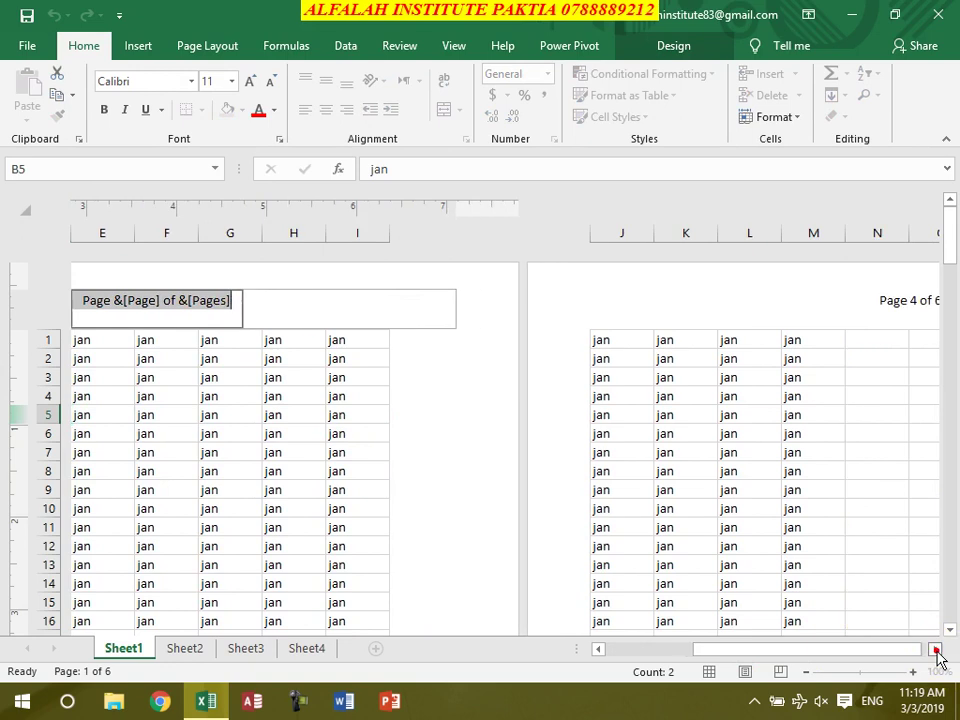
click(935, 649)
click(935, 649)
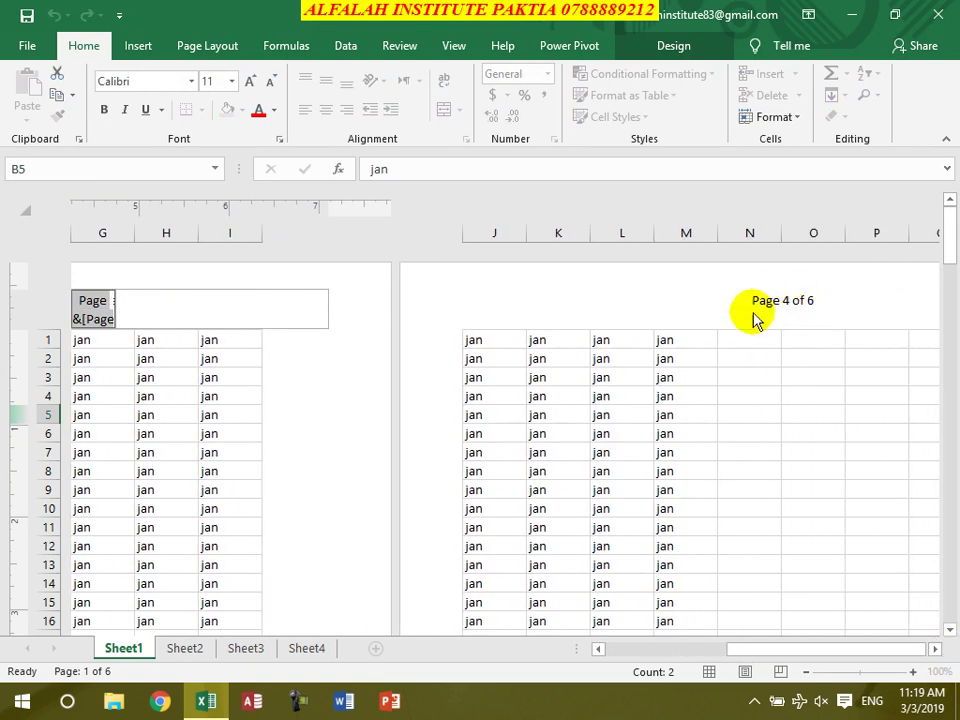
drag(818, 655, 540, 658)
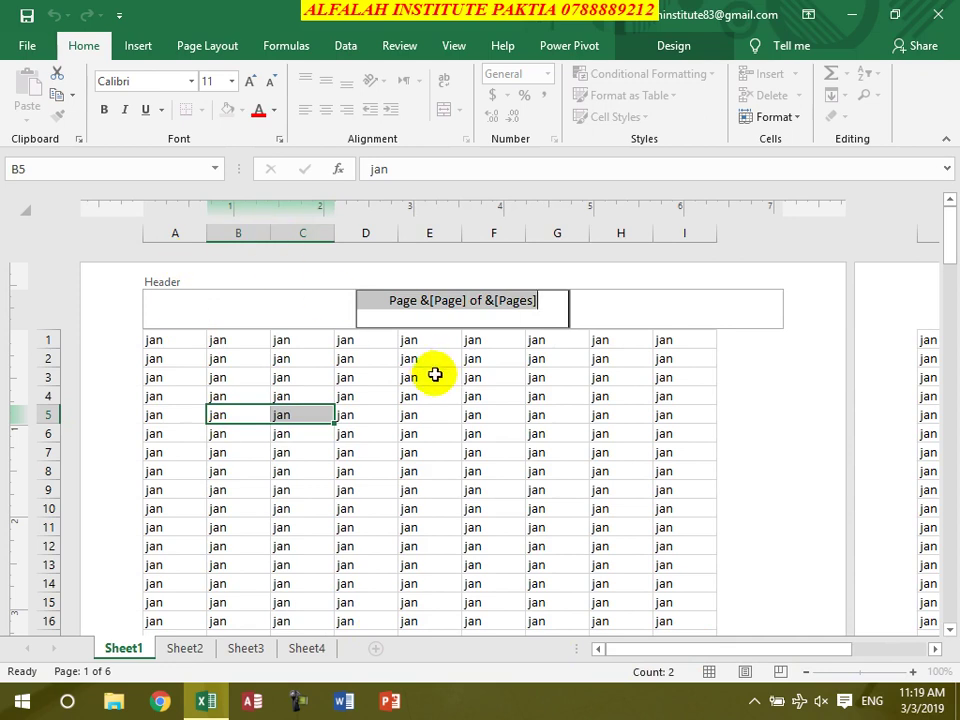
key(Delete)
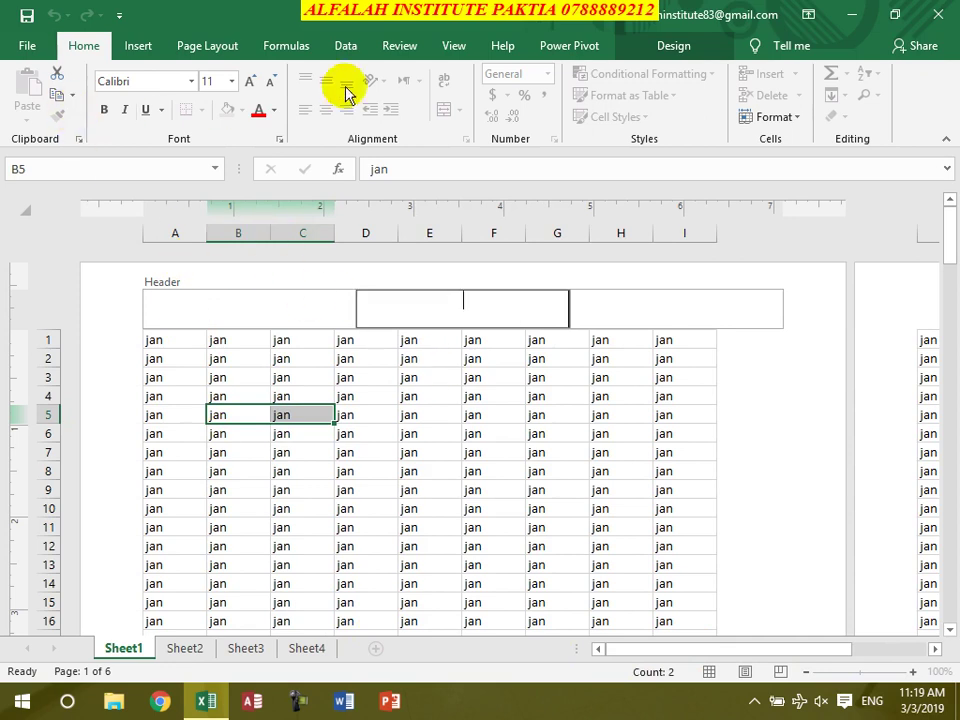
- Enter "Admissions" in the center section of the page header
click(692, 47)
click(22, 115)
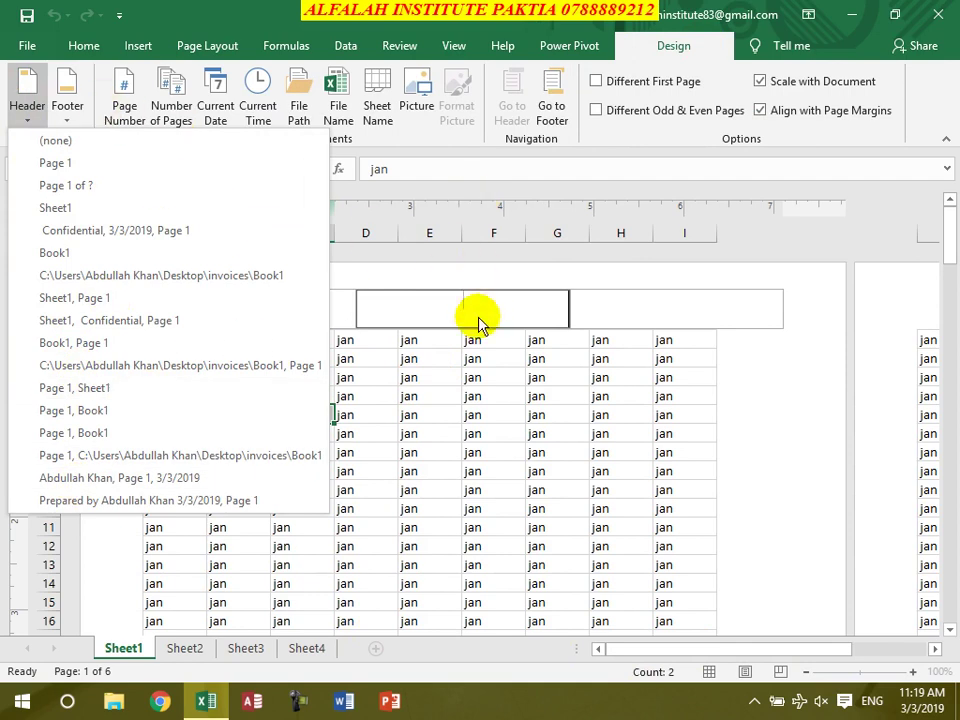
click(433, 309)
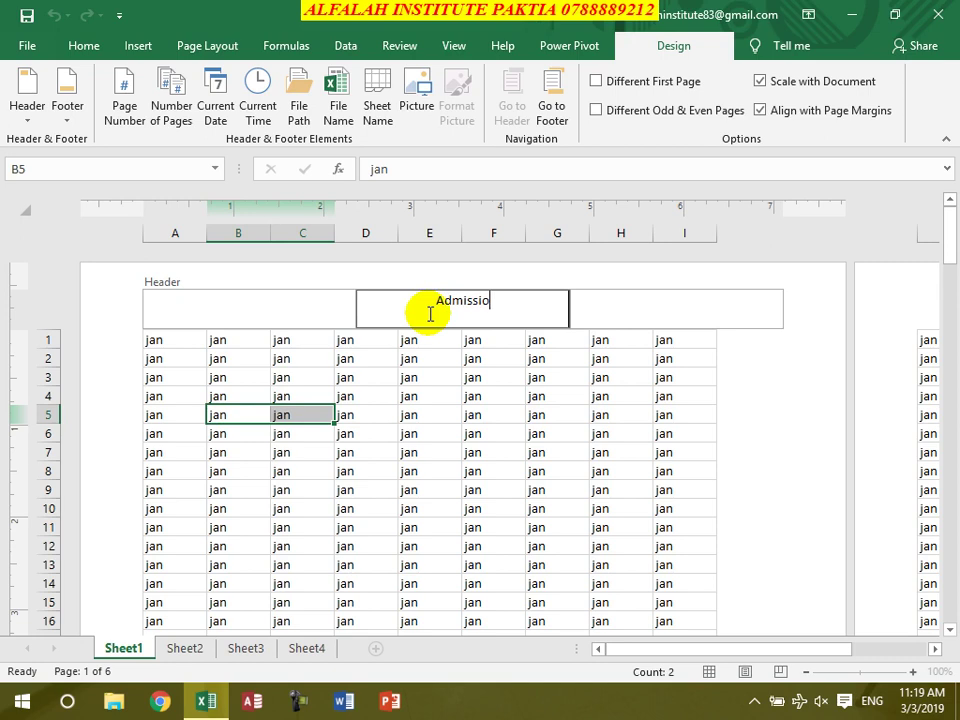
text(Admissions)
- Insert the page number field in the left section of the page header
click(219, 304)
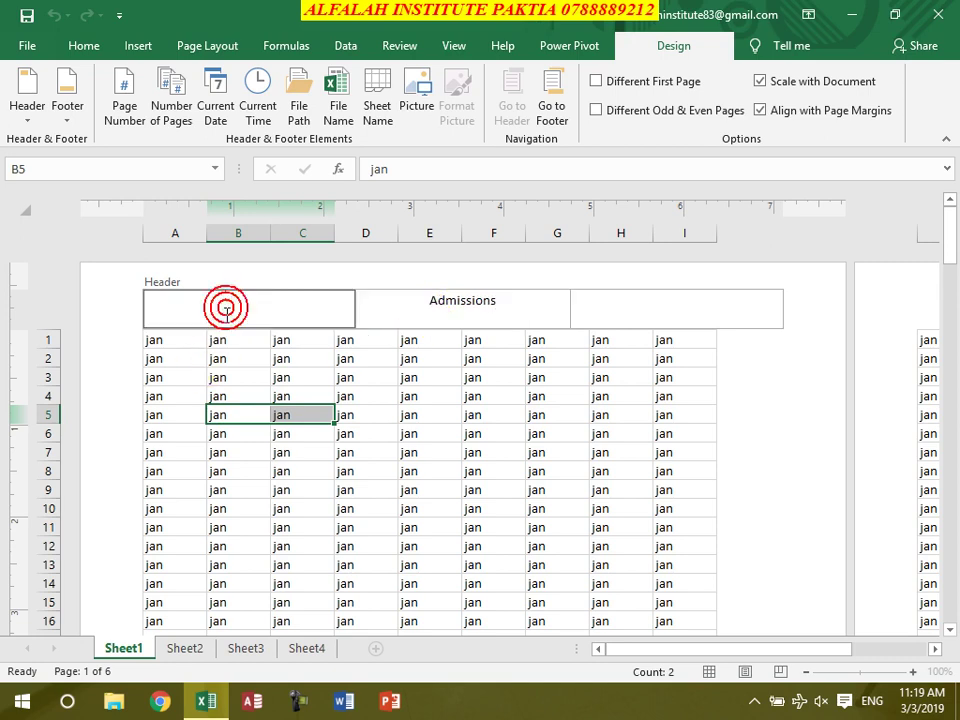
click(124, 103)
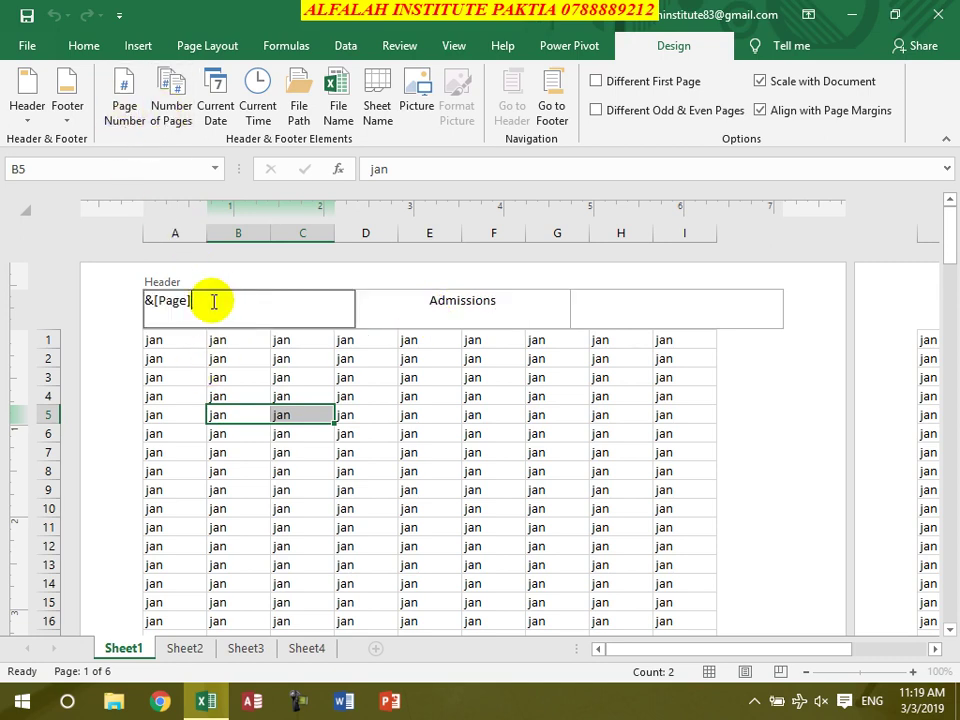
- Add the text "of" and the number-of-pages field after the page number in the left header section
text(of)
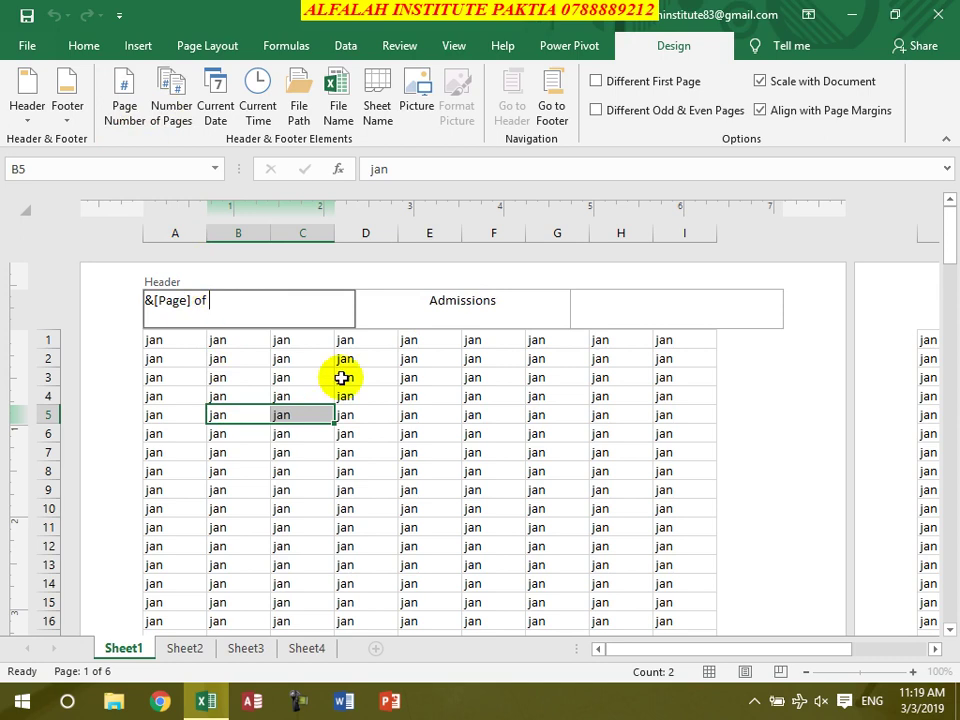
click(180, 113)
click(289, 375)
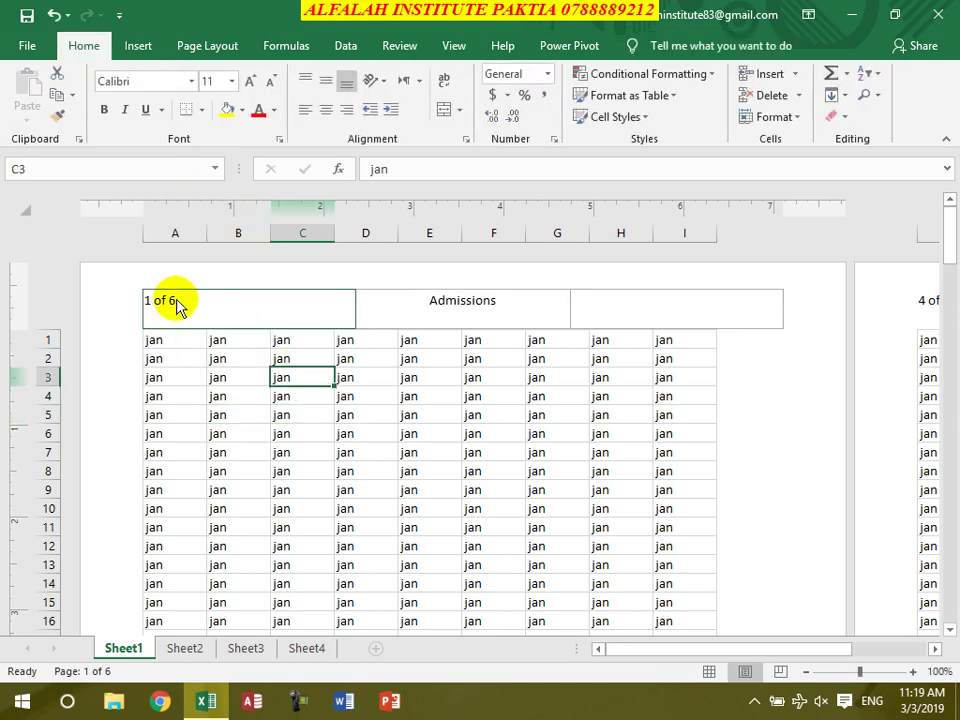
- Insert the round institute logo picture from the Downloads folder into the right section of the page header
click(608, 309)
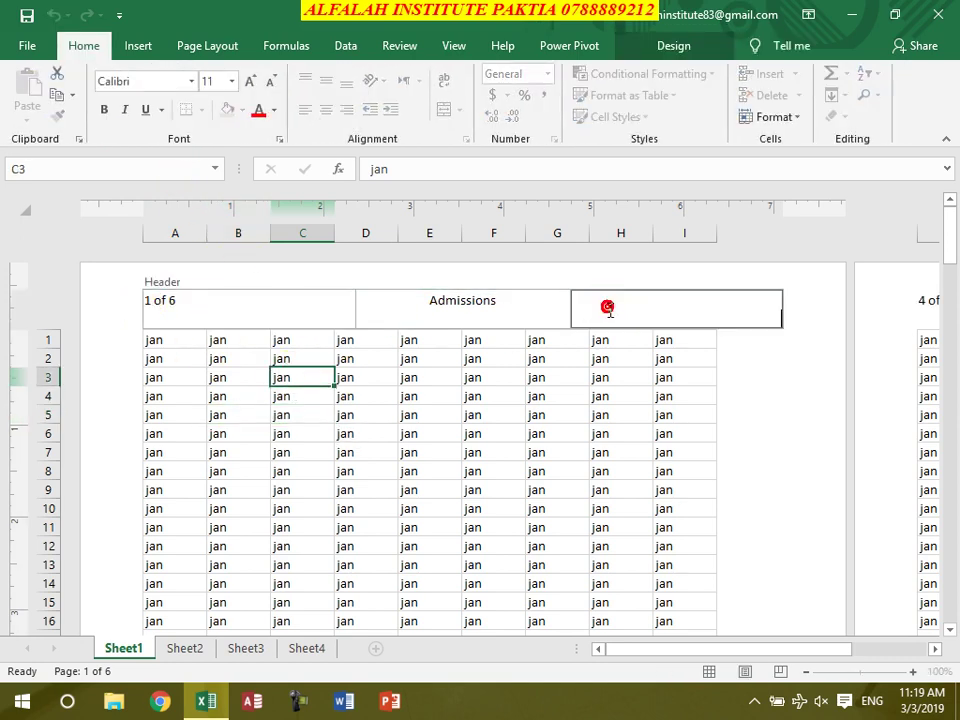
click(682, 47)
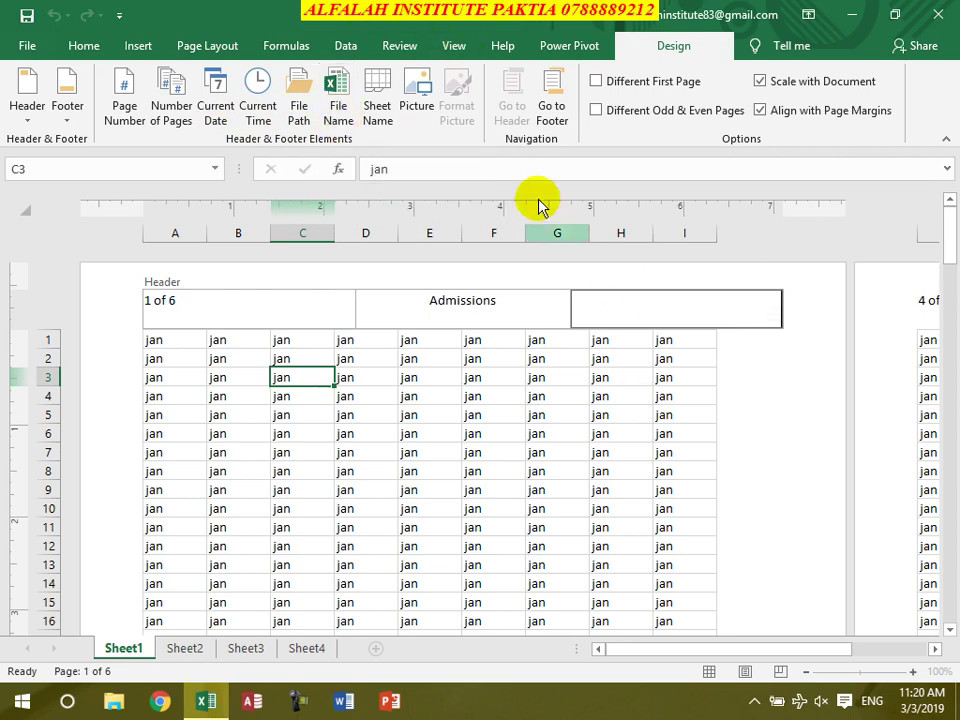
click(418, 104)
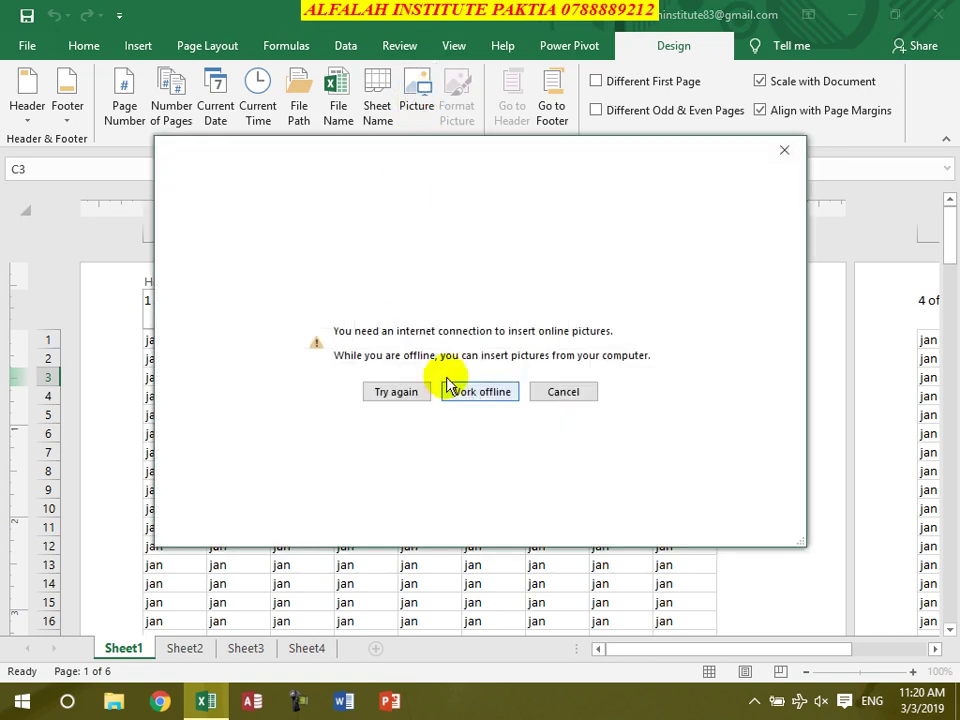
click(476, 392)
click(310, 335)
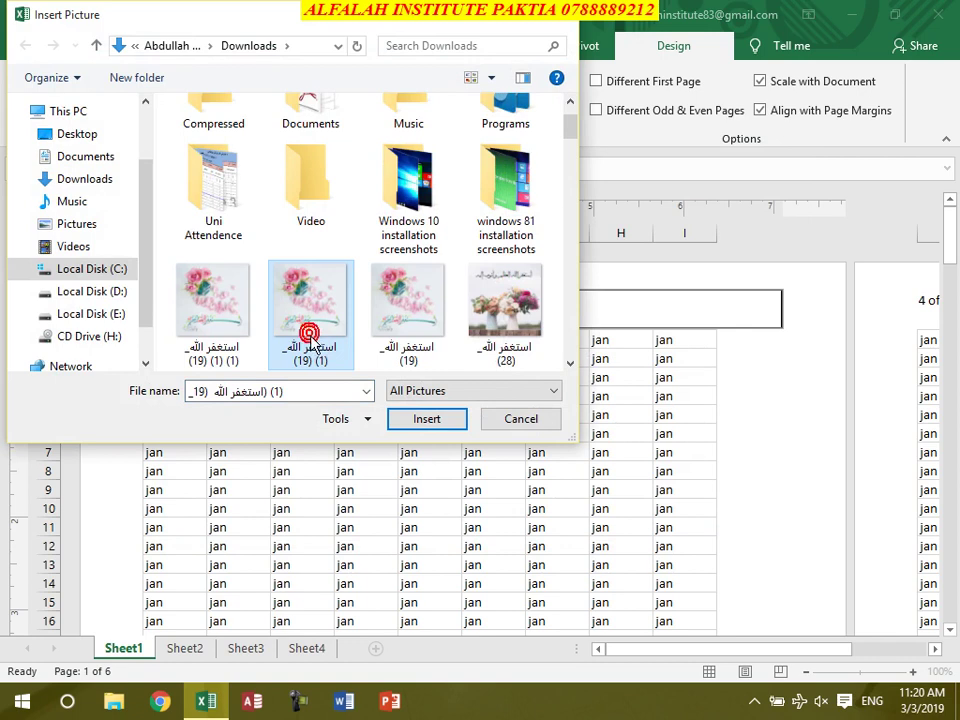
scroll(320, 335, down, 5)
scroll(320, 330, down, 5)
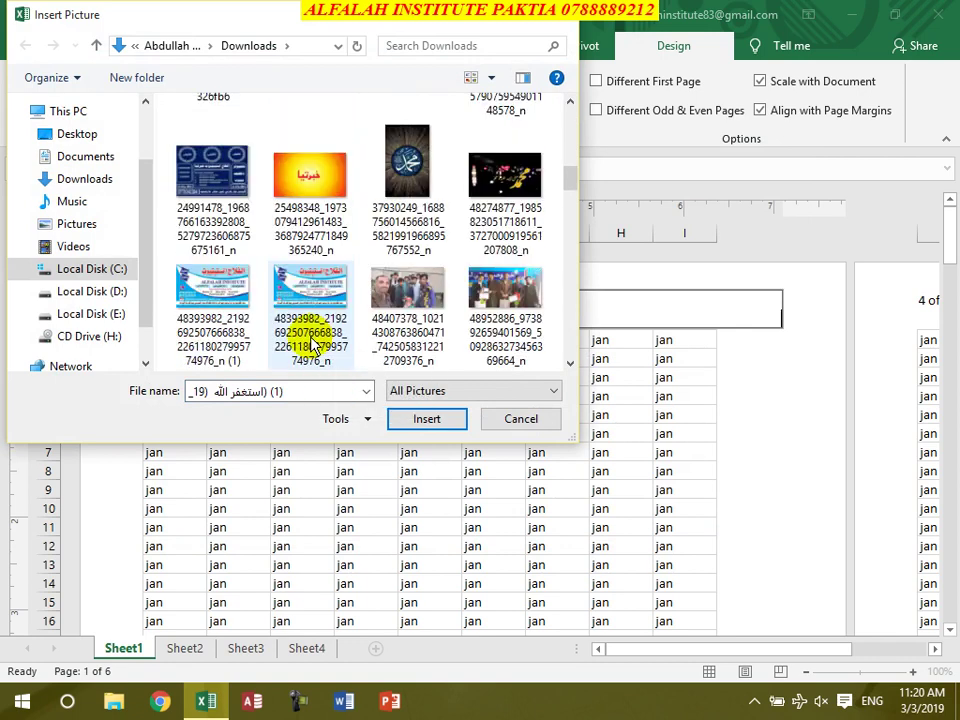
double_click(330, 310)
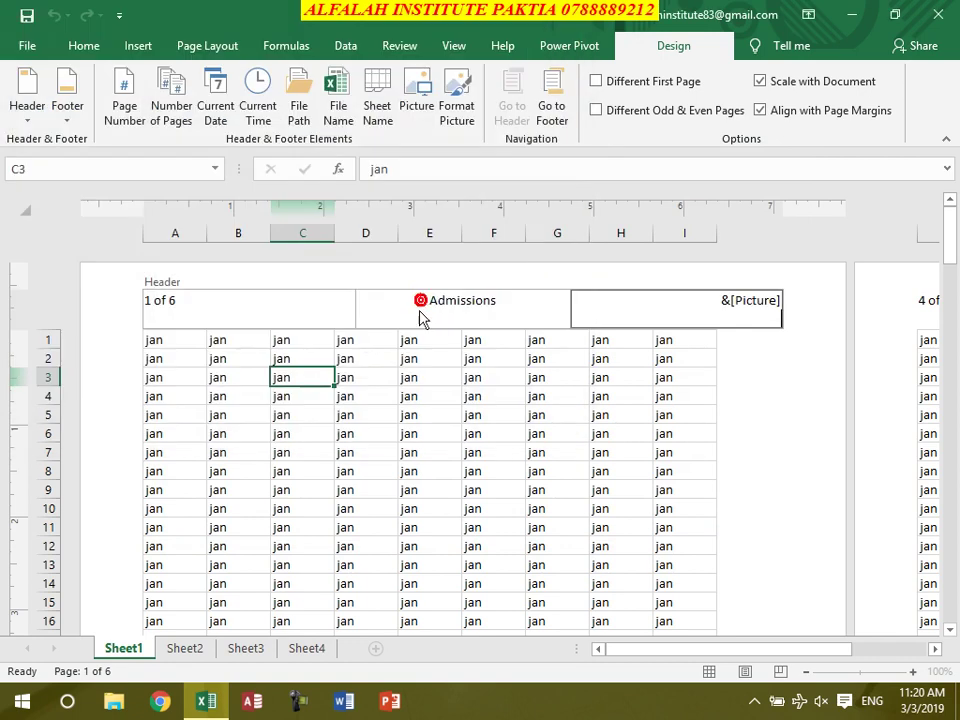
click(489, 317)
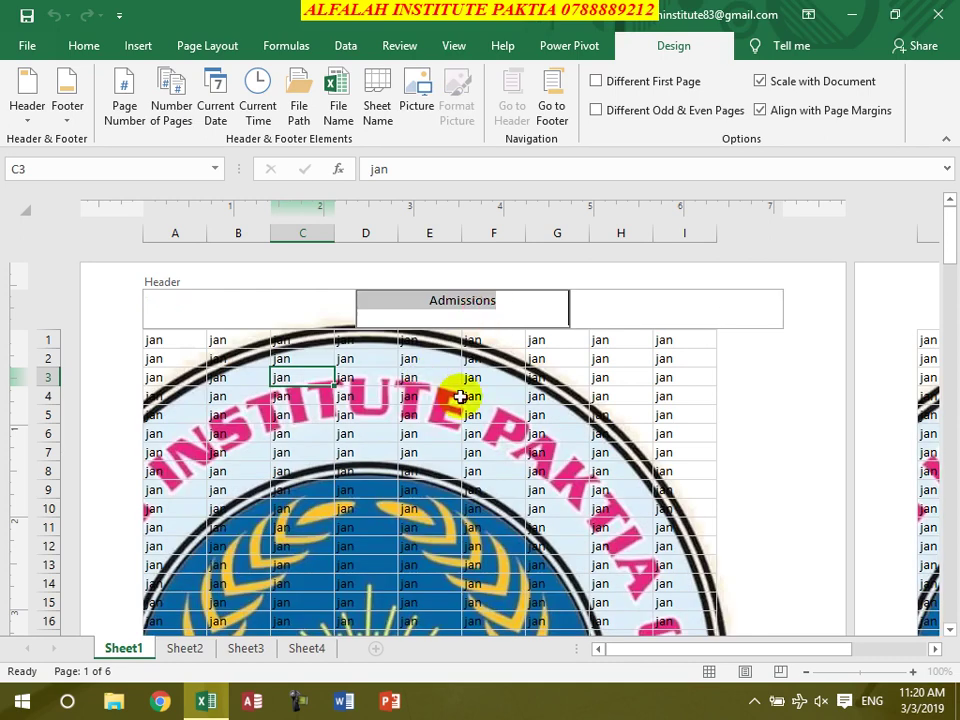
- Set the header logo's height to 0.5" and check the header across the pages
click(712, 310)
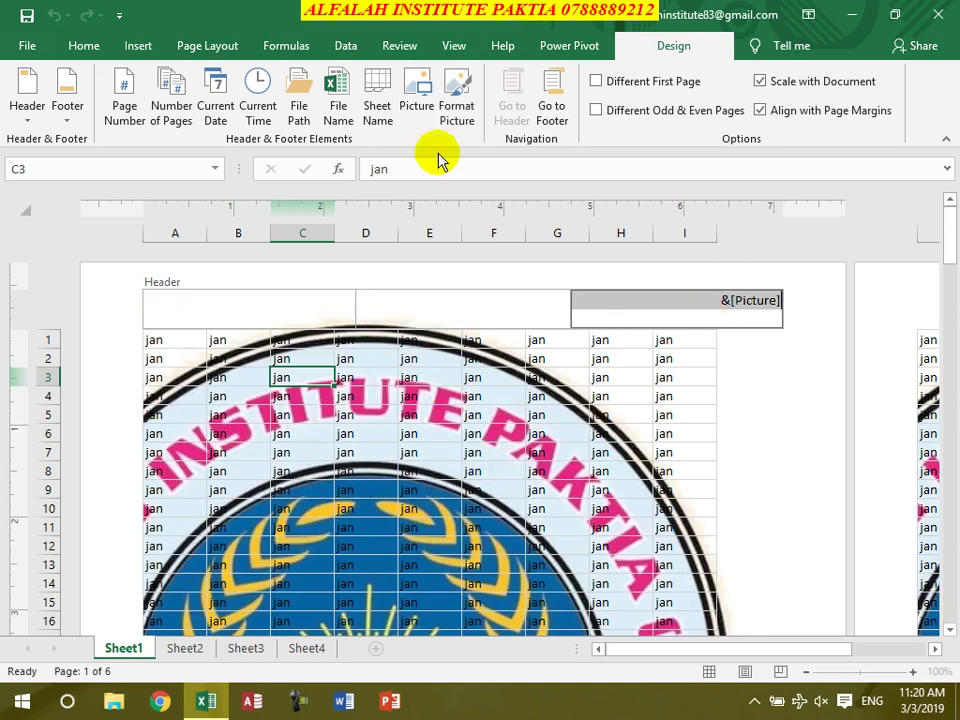
click(457, 108)
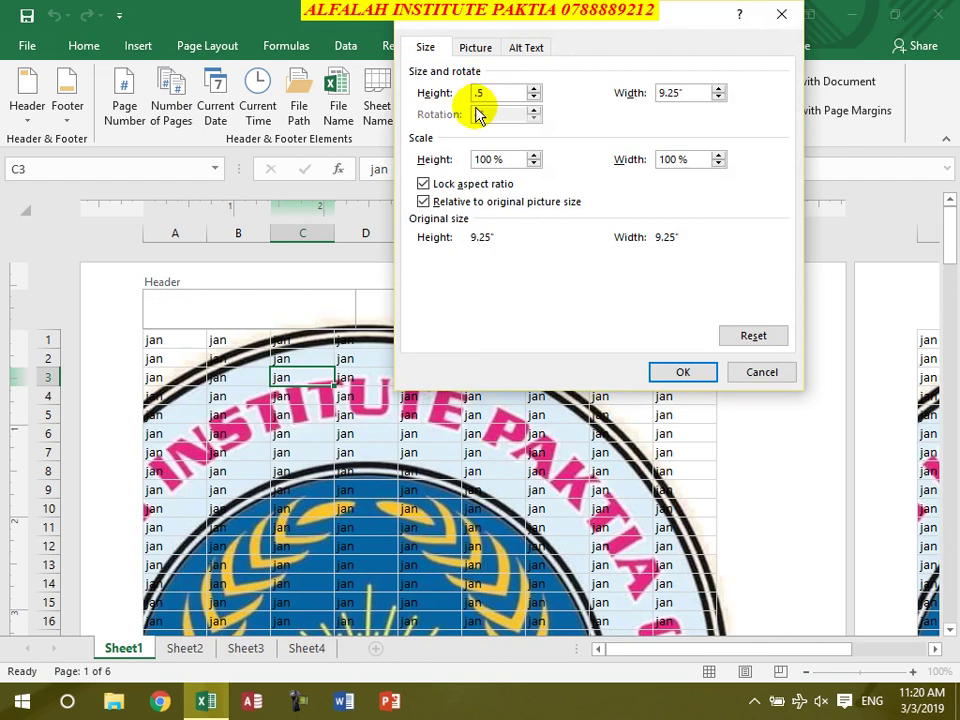
text(.5)
key(Return)
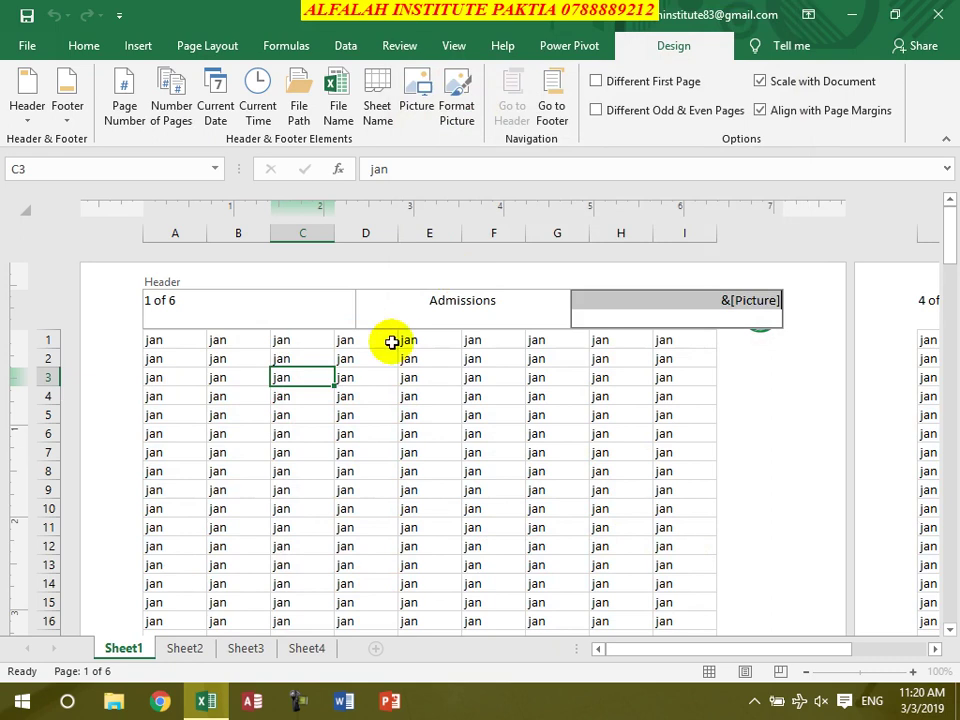
click(453, 468)
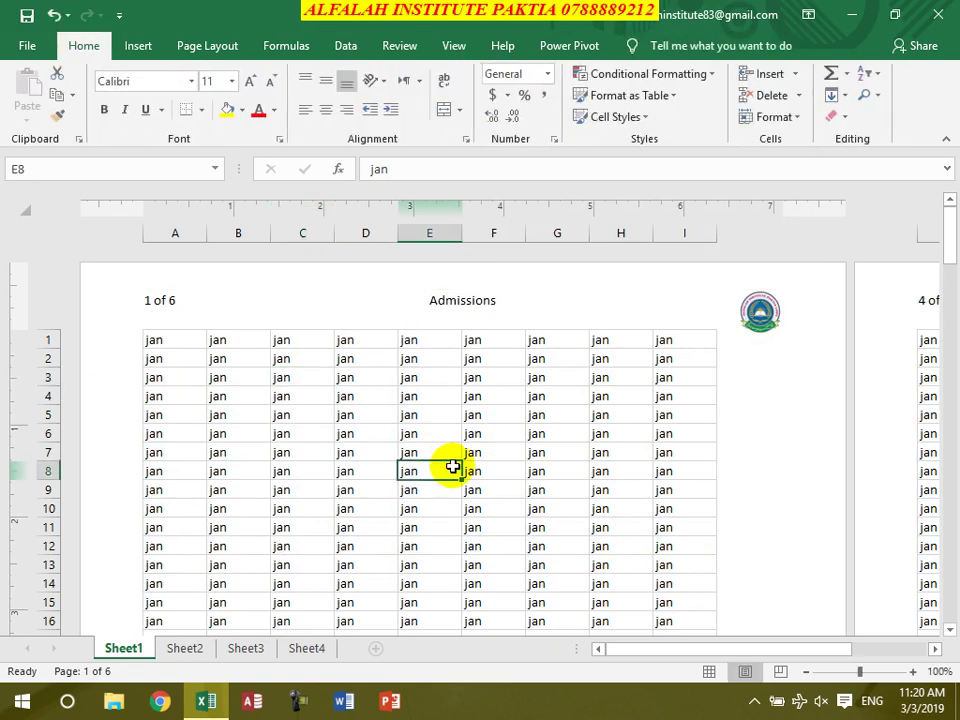
scroll(508, 497, down, 12)
scroll(515, 497, up, 14)
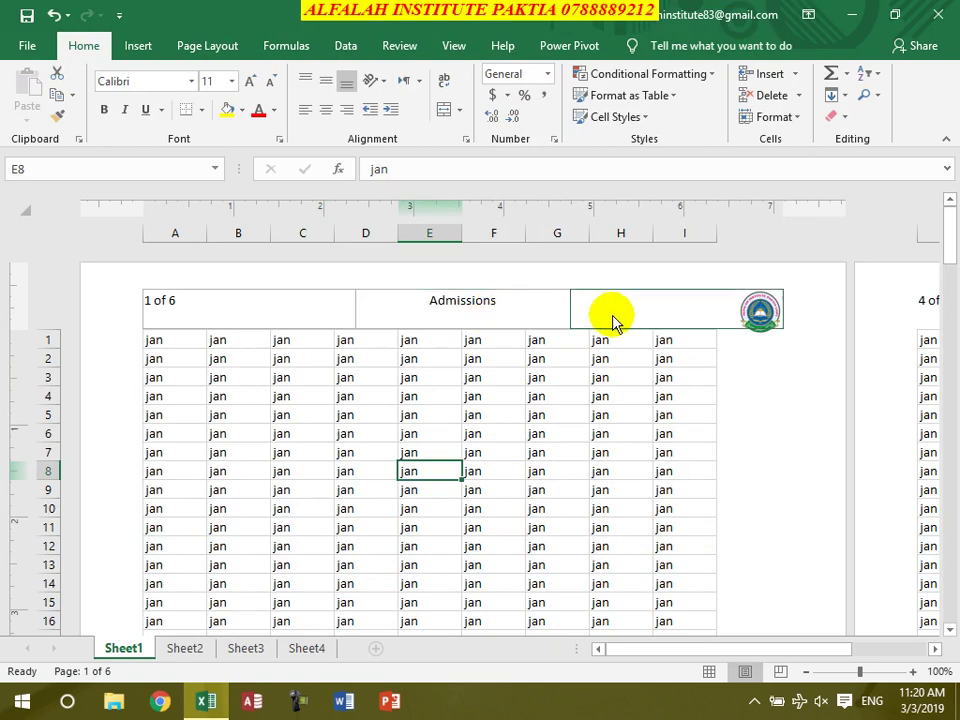
- Go from the page header to the page footer and return to the header
click(611, 318)
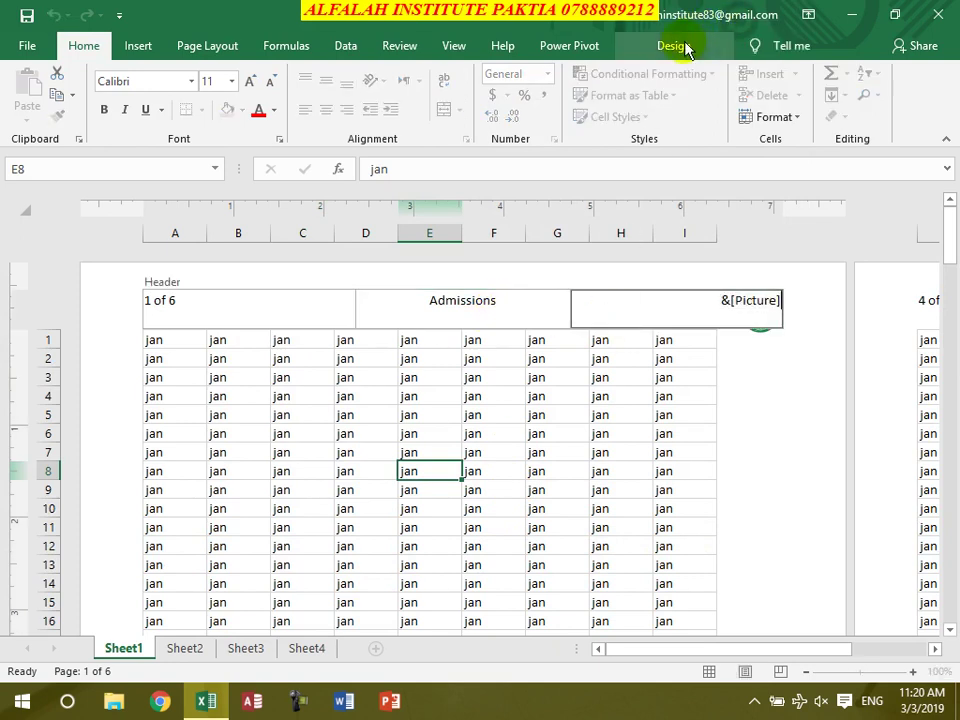
click(674, 45)
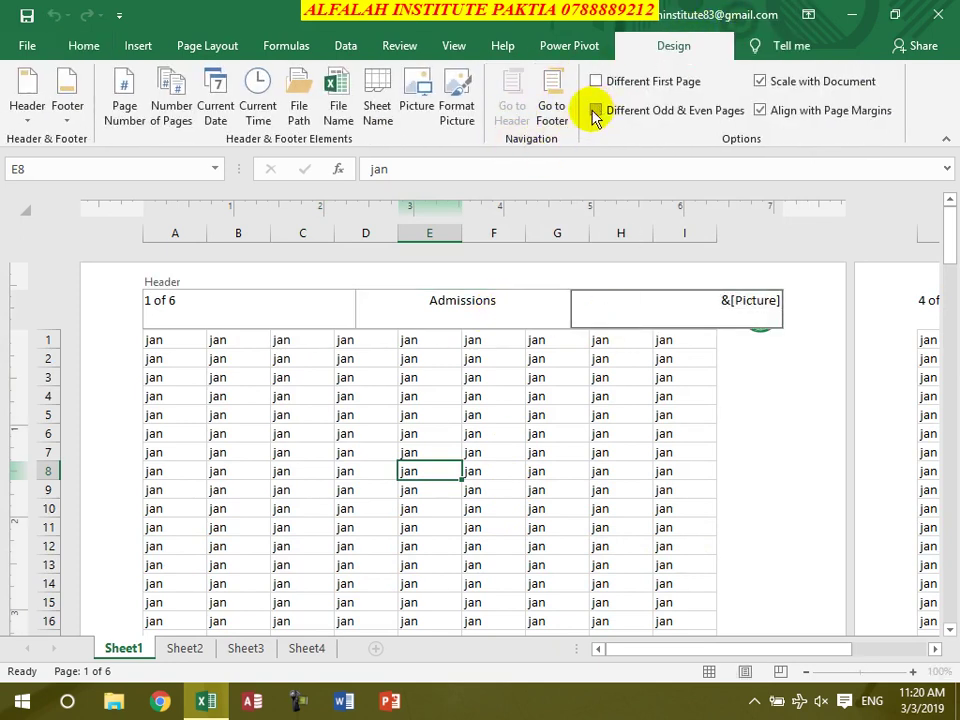
click(551, 108)
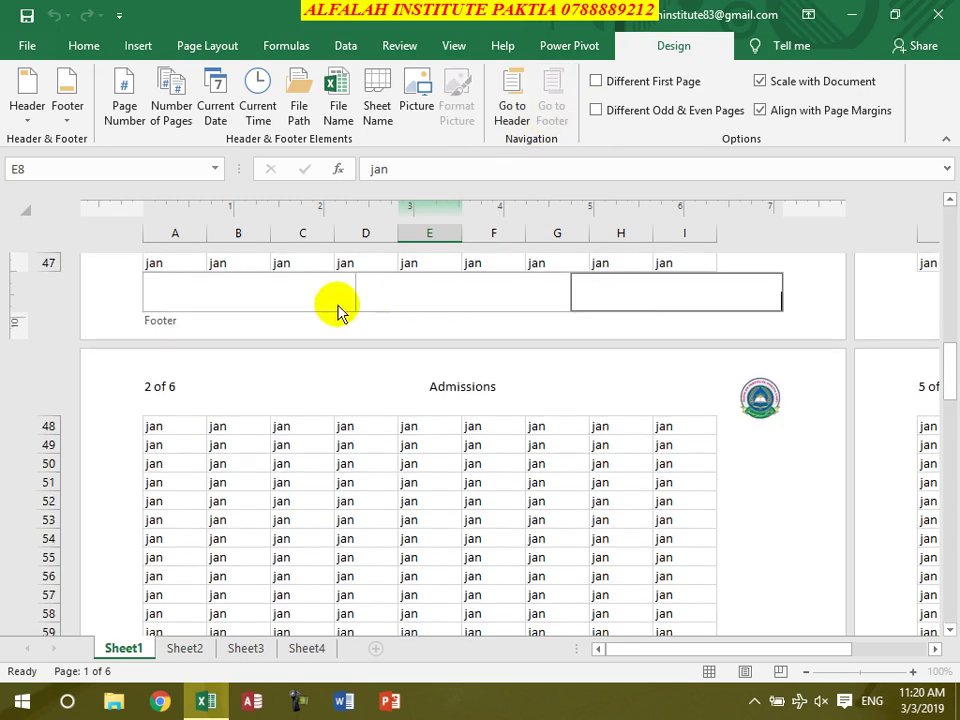
click(511, 108)
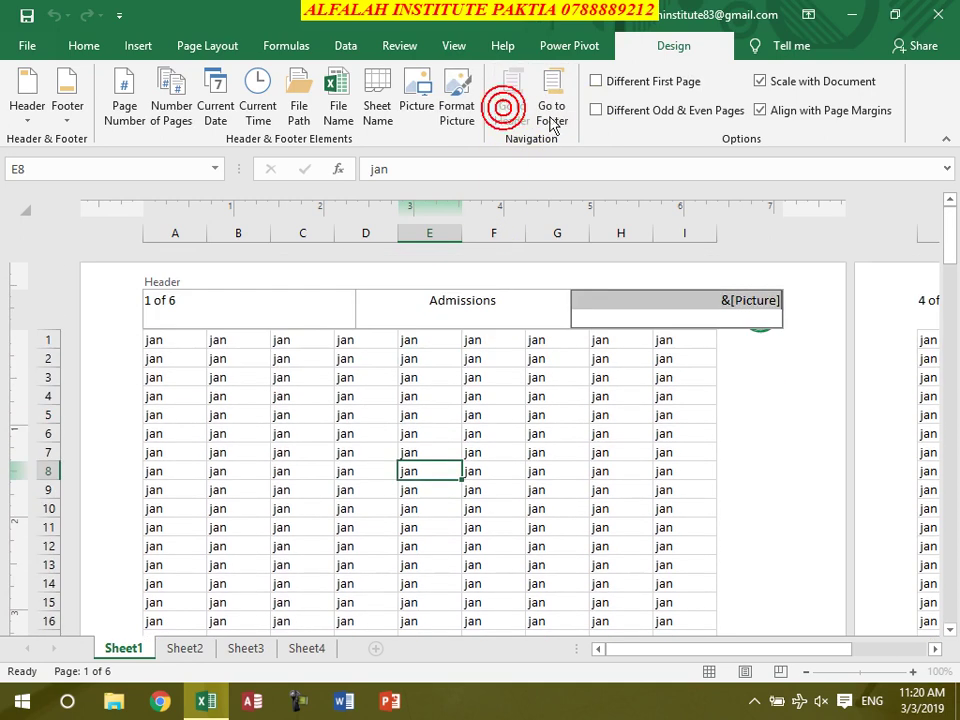
- Toggle the header options Different First Page, Scale with Document and Align with Page Margins, restoring each one
click(597, 82)
click(597, 82)
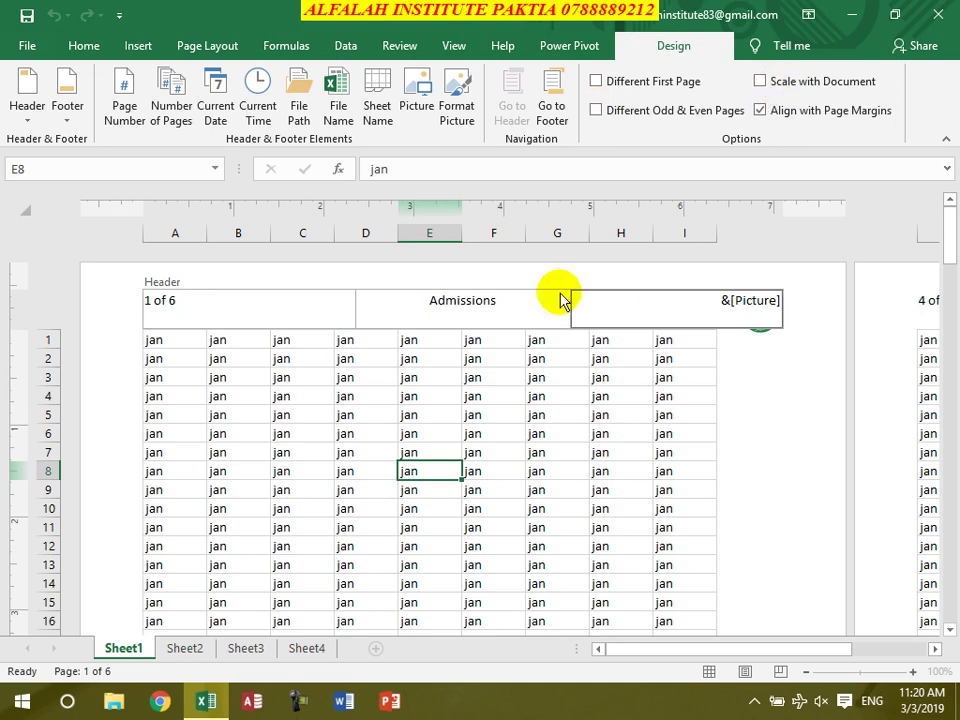
click(471, 396)
click(429, 306)
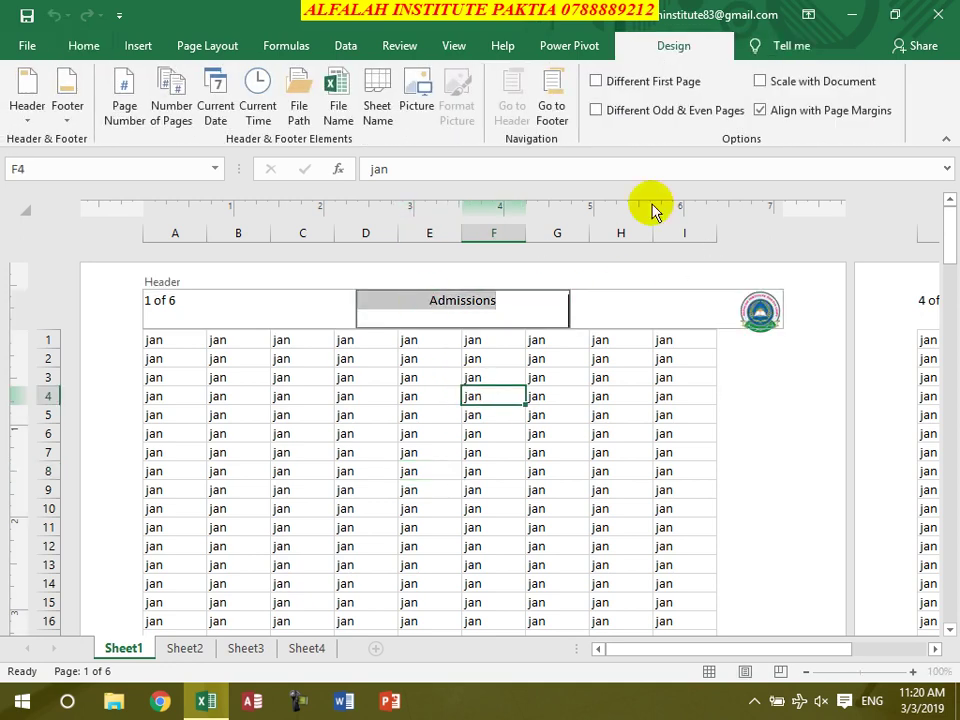
click(762, 81)
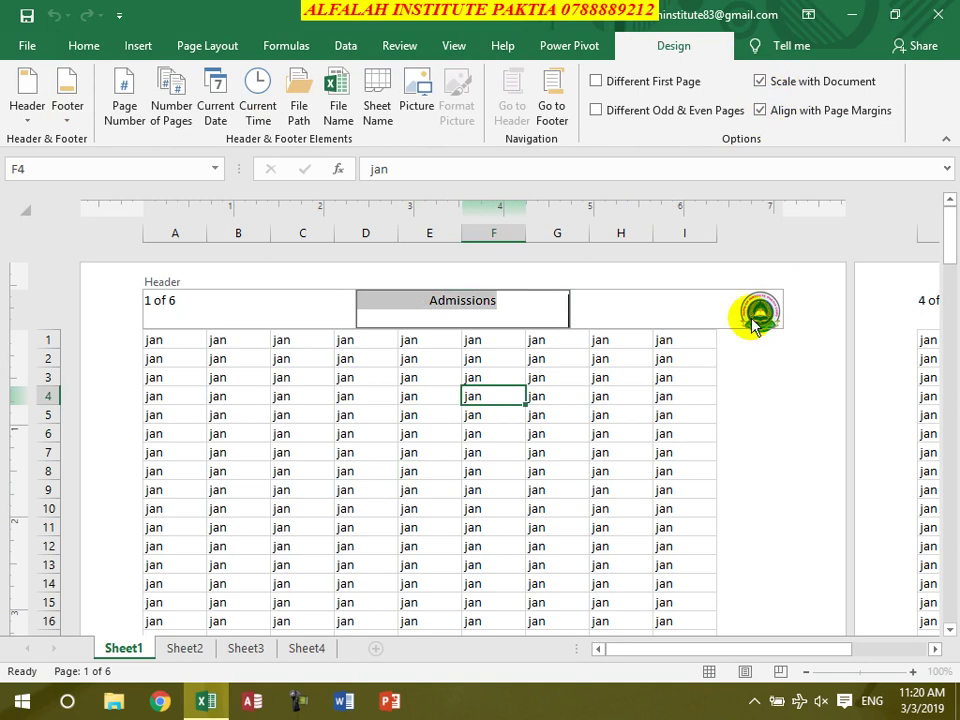
click(762, 111)
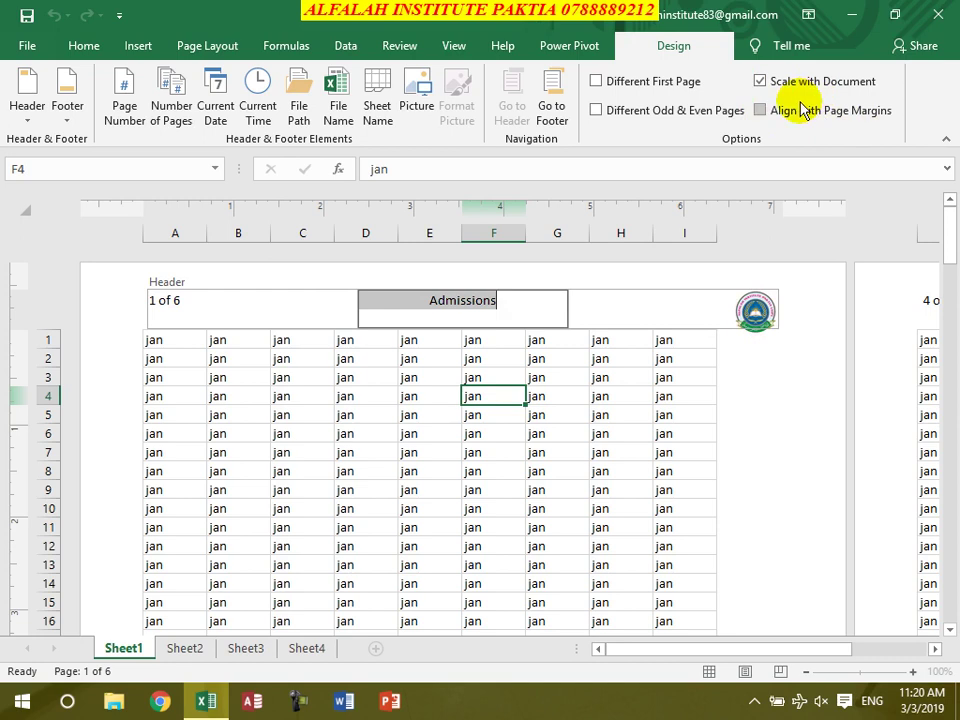
click(762, 111)
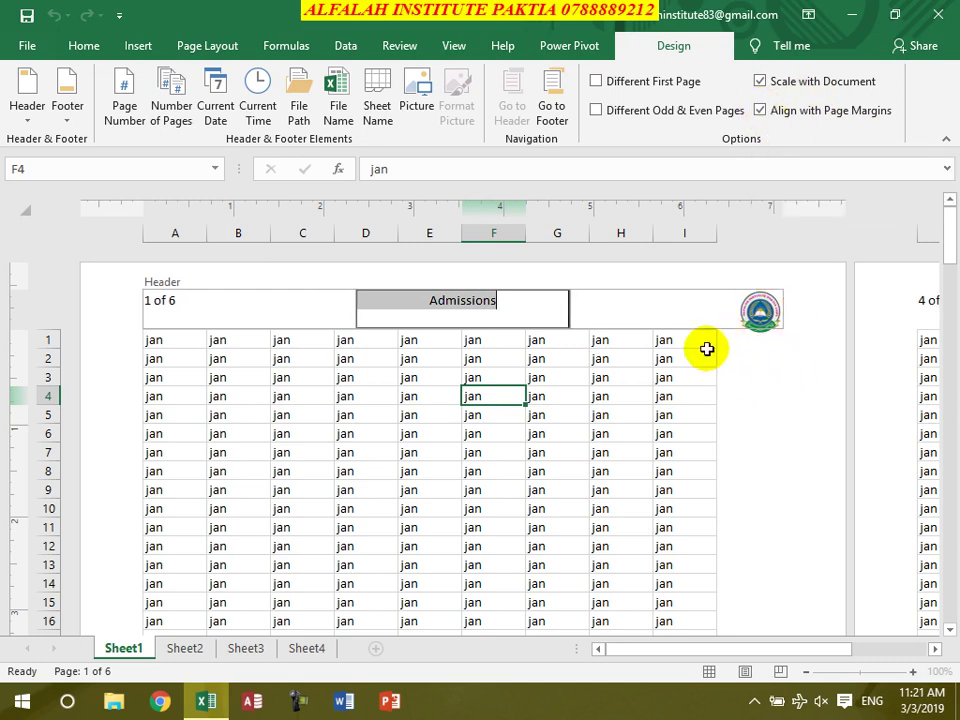
- Leave header editing and switch Sheet1 back to Normal view
click(360, 473)
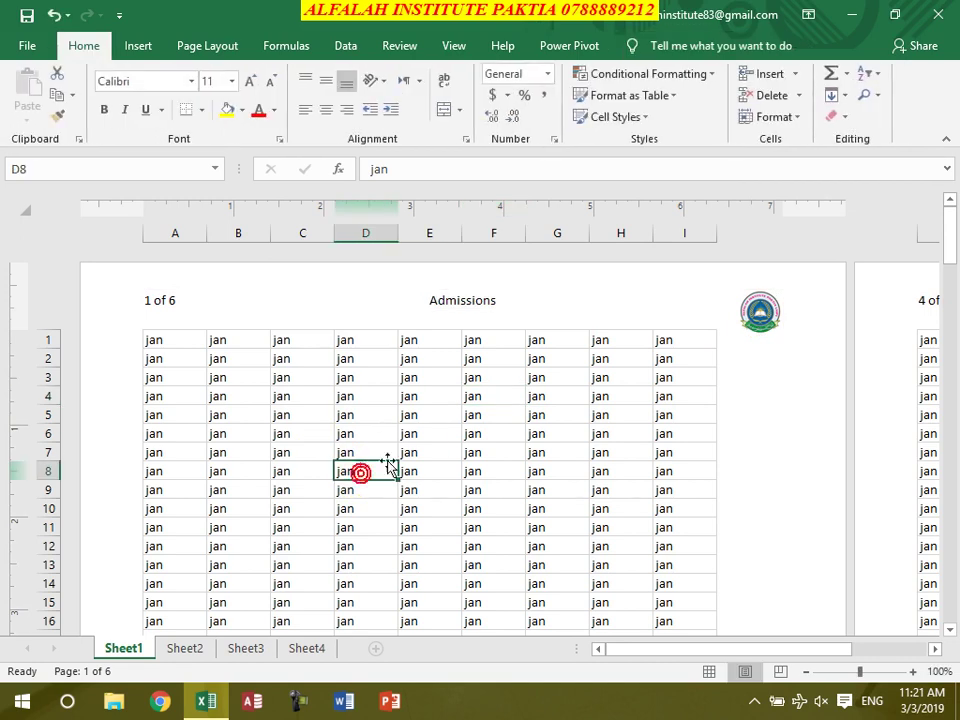
click(140, 46)
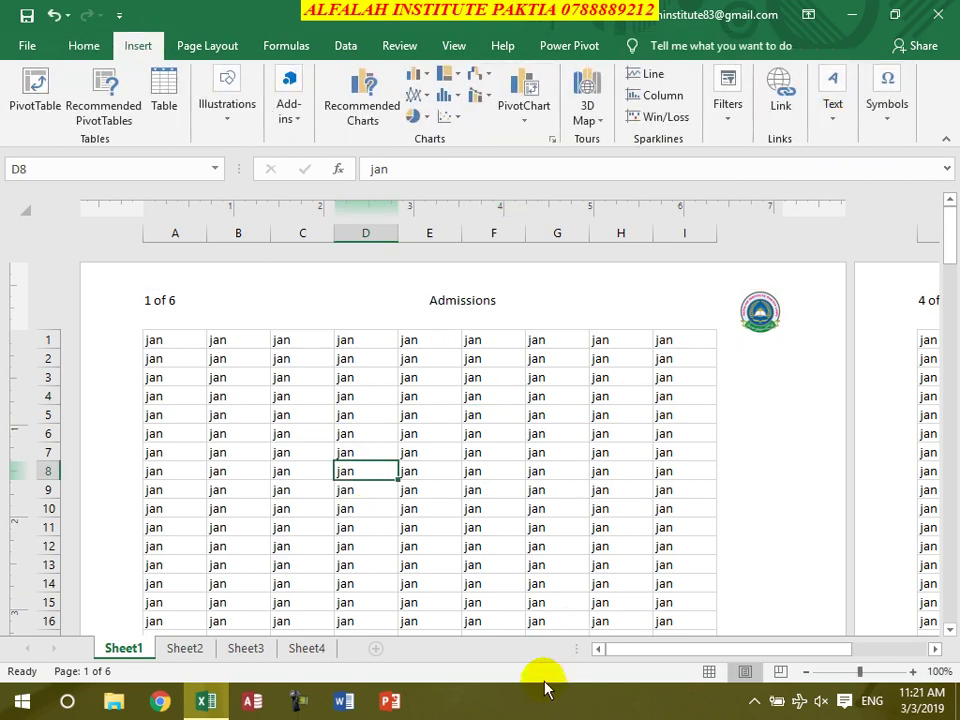
click(709, 672)
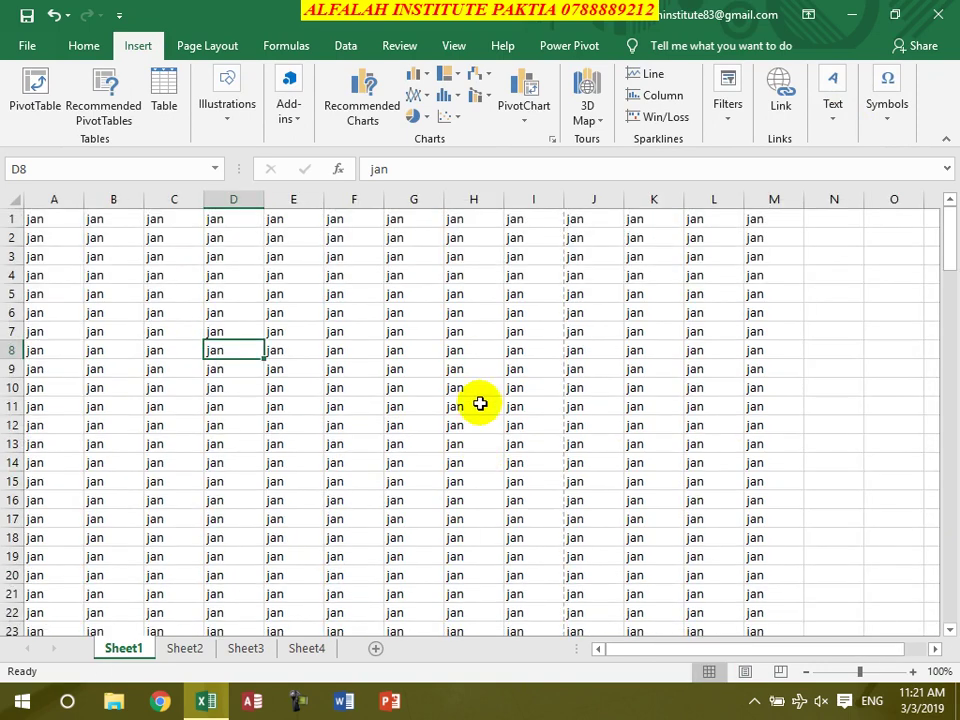
- Insert WordArt in the light-blue style from the third row of the gallery with the text "Afghanistan"
click(832, 110)
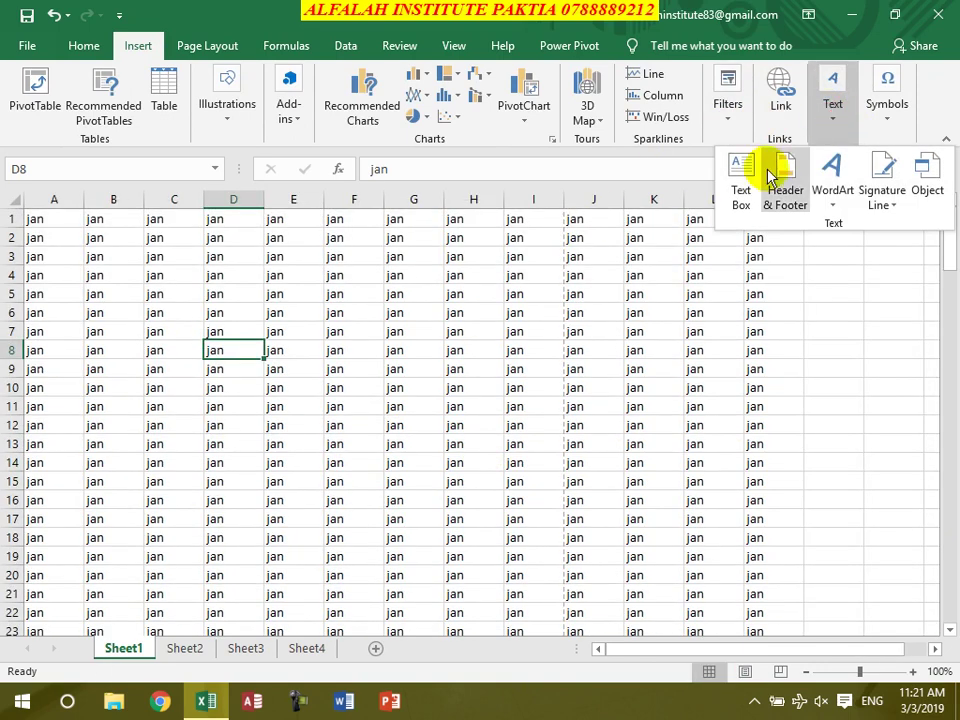
click(828, 185)
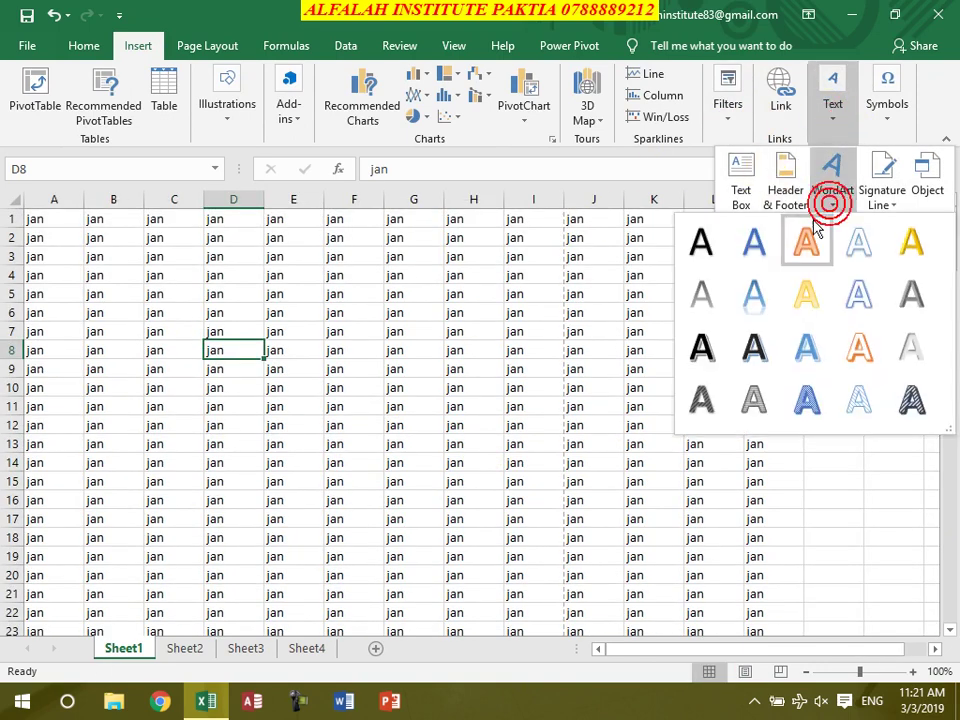
click(806, 350)
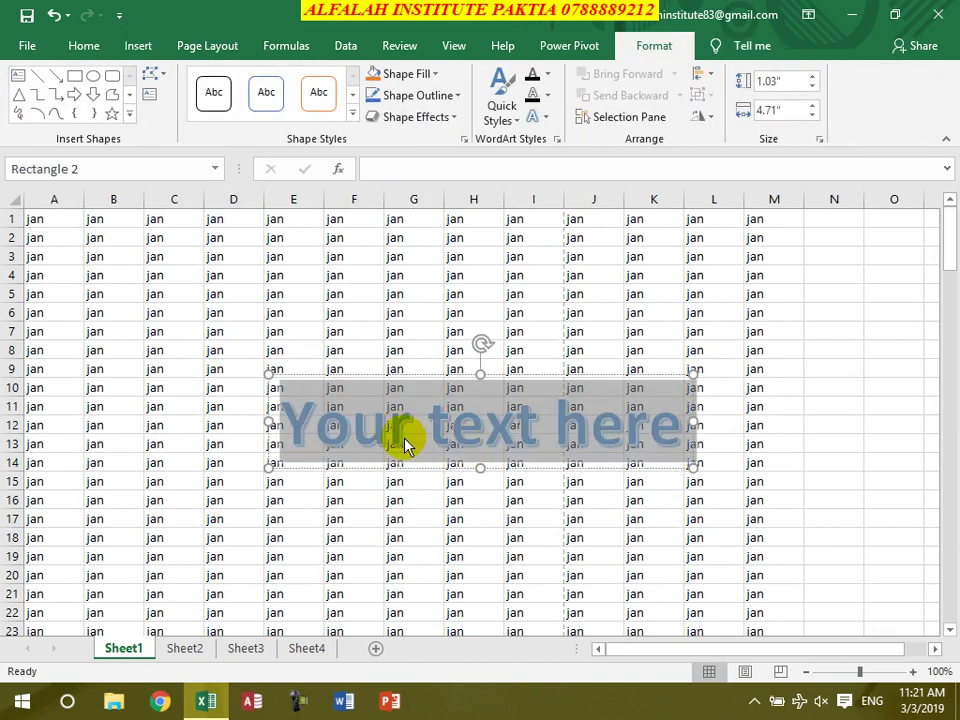
text(Afghanistan)
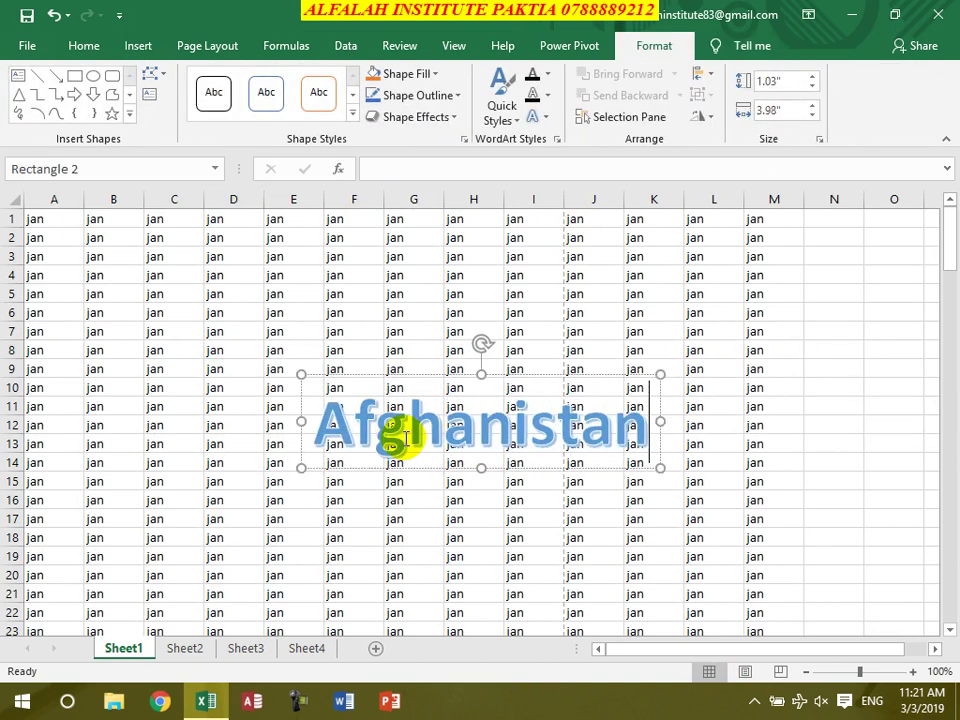
- Fill the "Afghanistan" WordArt text with a picture from the Downloads folder, working offline
double_click(410, 432)
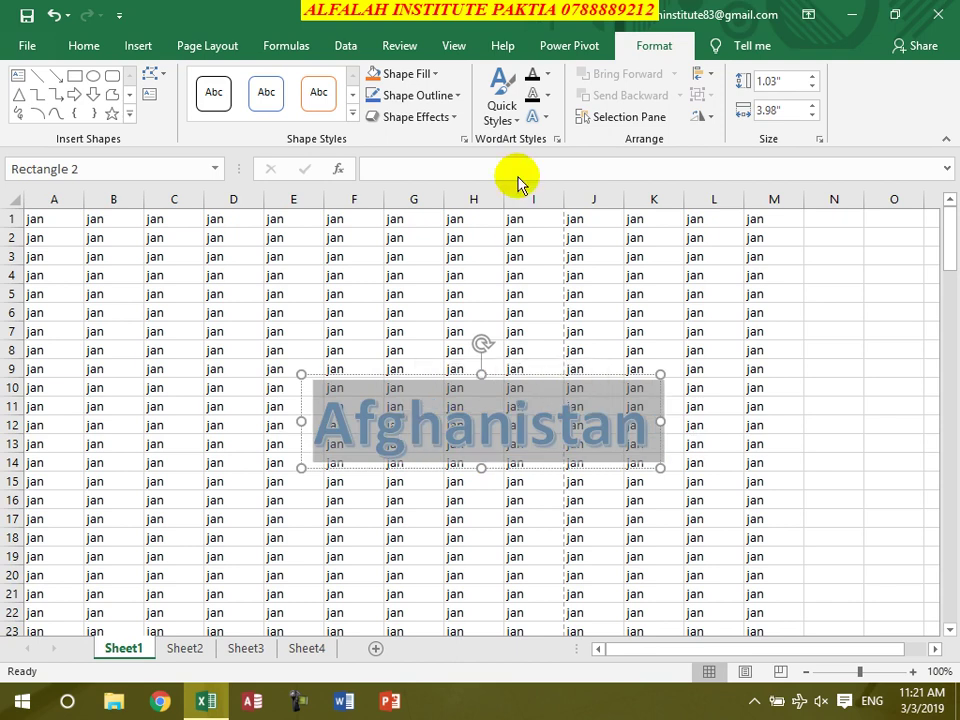
click(548, 80)
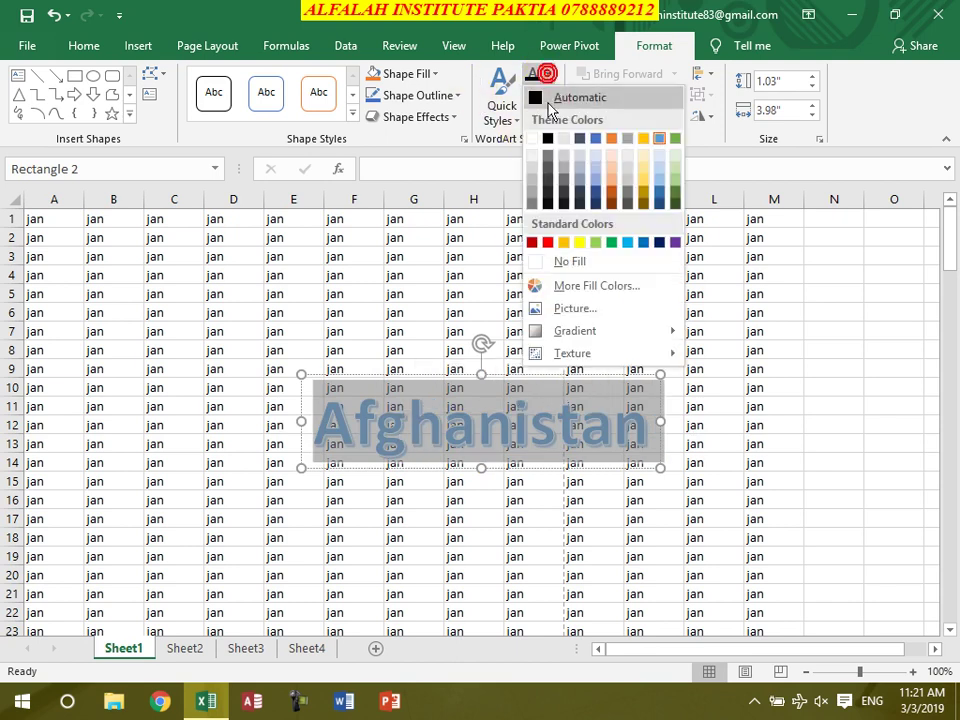
click(540, 307)
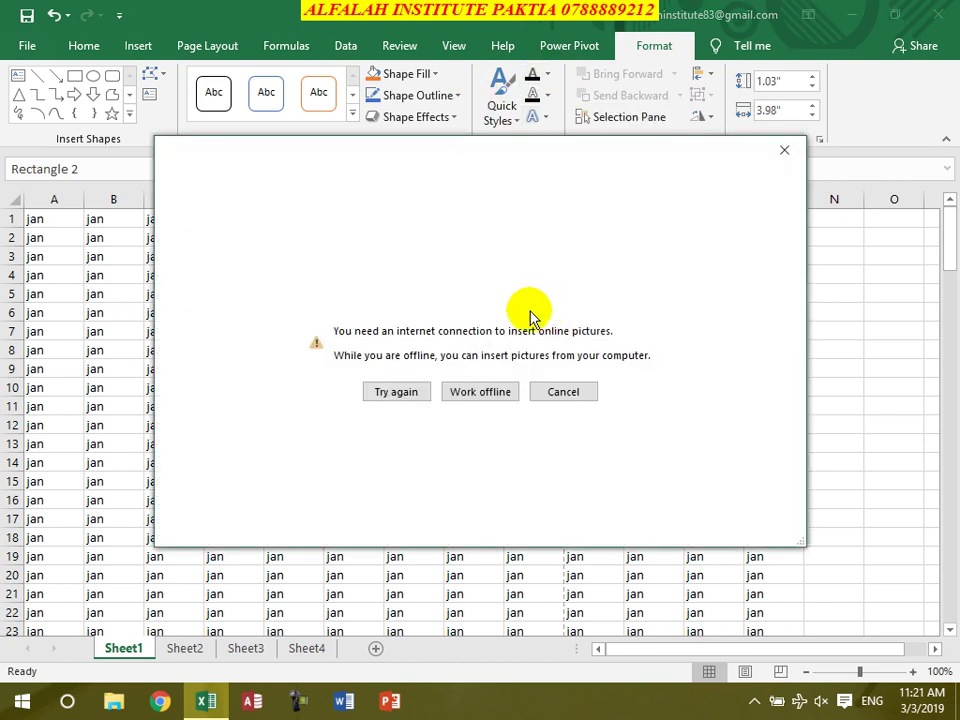
click(484, 393)
scroll(399, 315, down, 5)
click(400, 312)
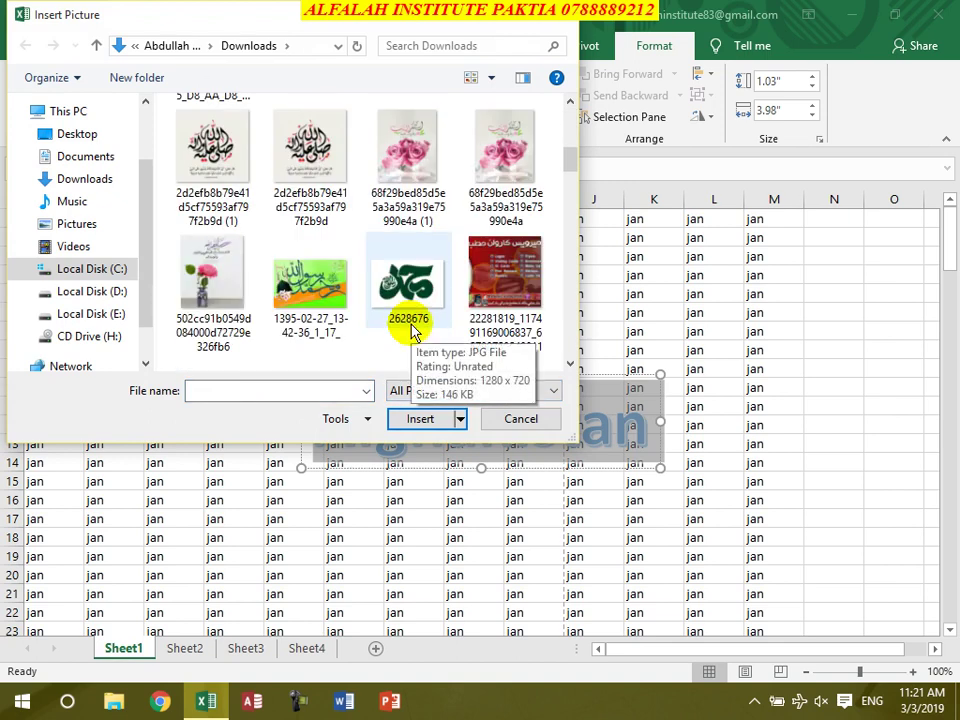
scroll(405, 320, down, 3)
scroll(399, 315, down, 5)
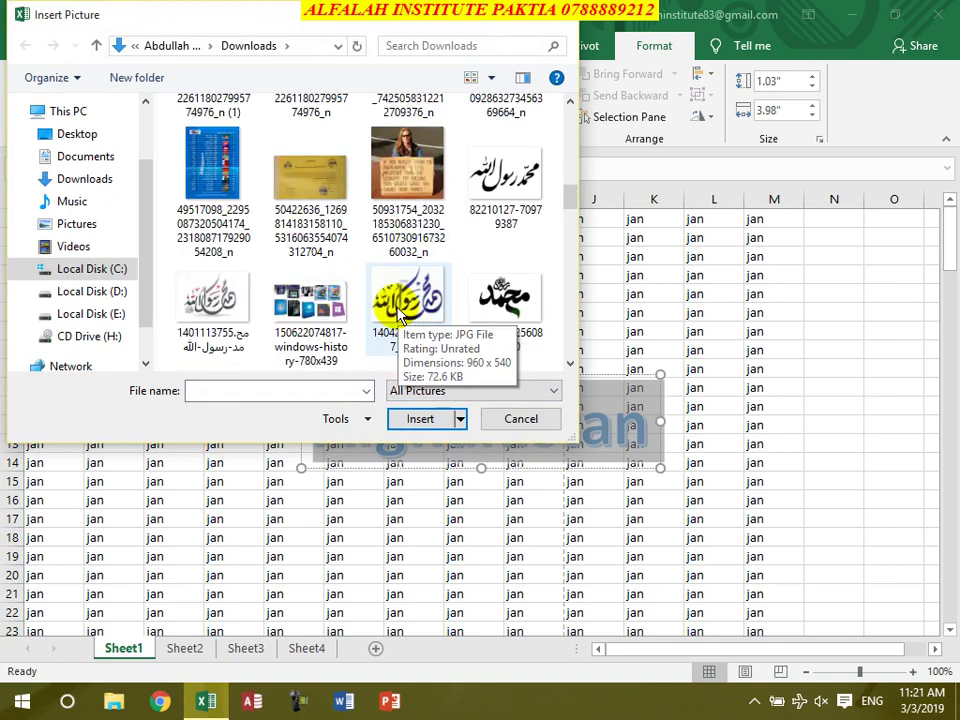
double_click(400, 305)
click(352, 416)
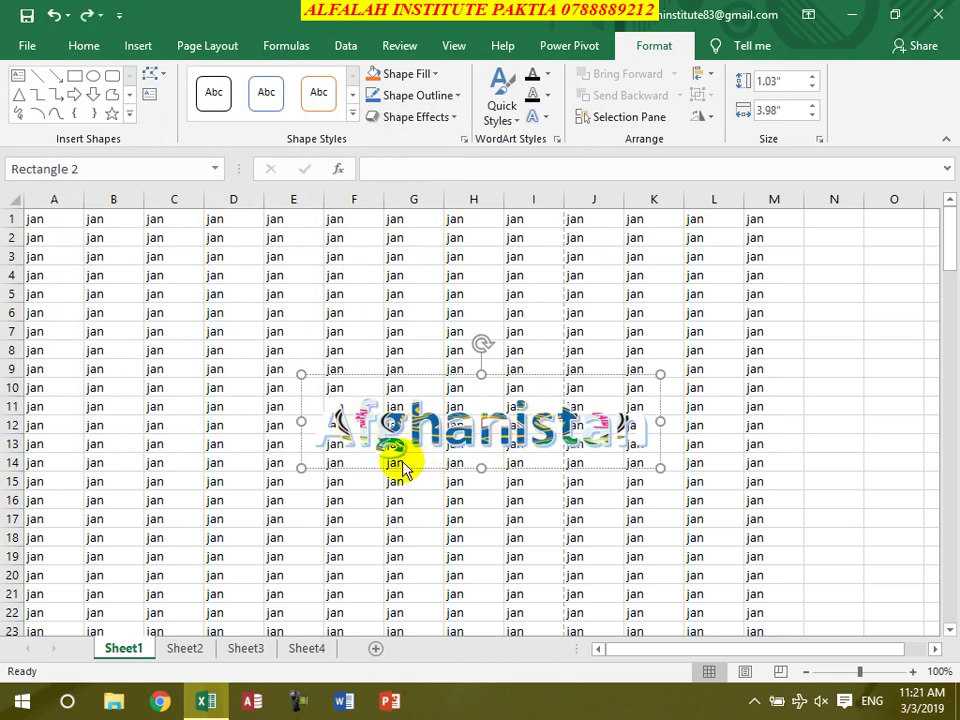
- Undo the picture text fill and apply the gold shape style from the last Theme Styles row to the WordArt box
key(ctrl+z)
click(352, 128)
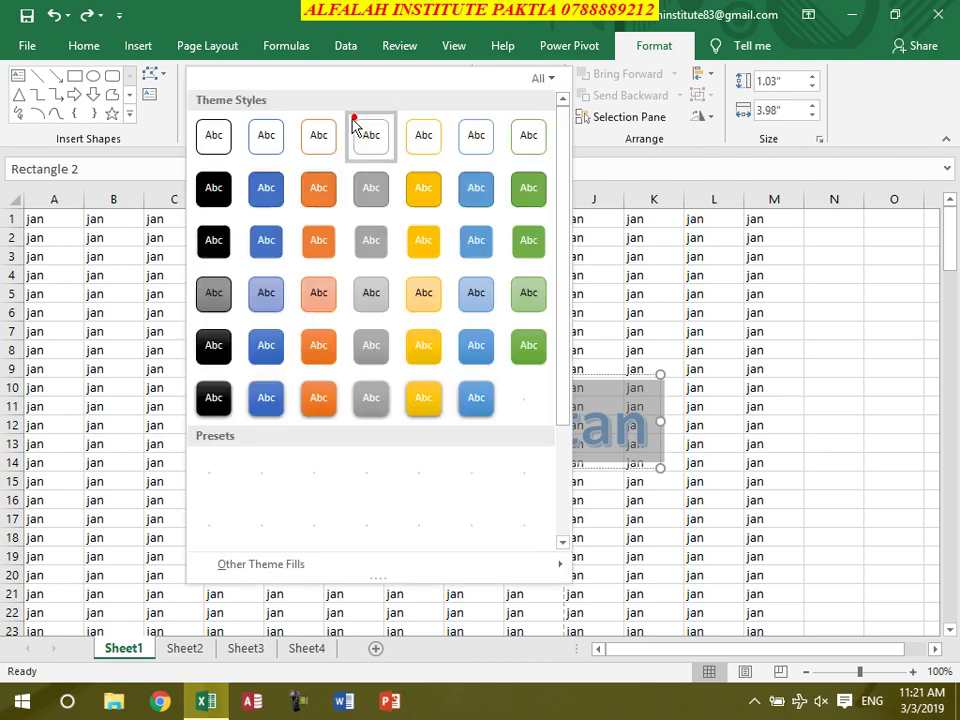
click(416, 407)
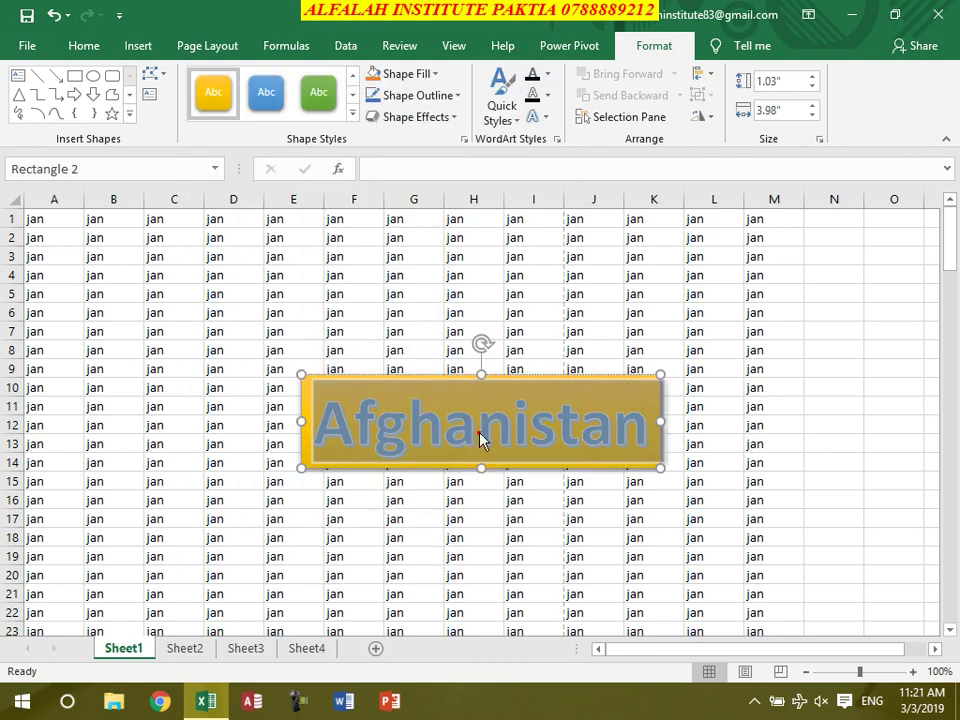
- Apply the Vapor Trail theme to the workbook
click(215, 46)
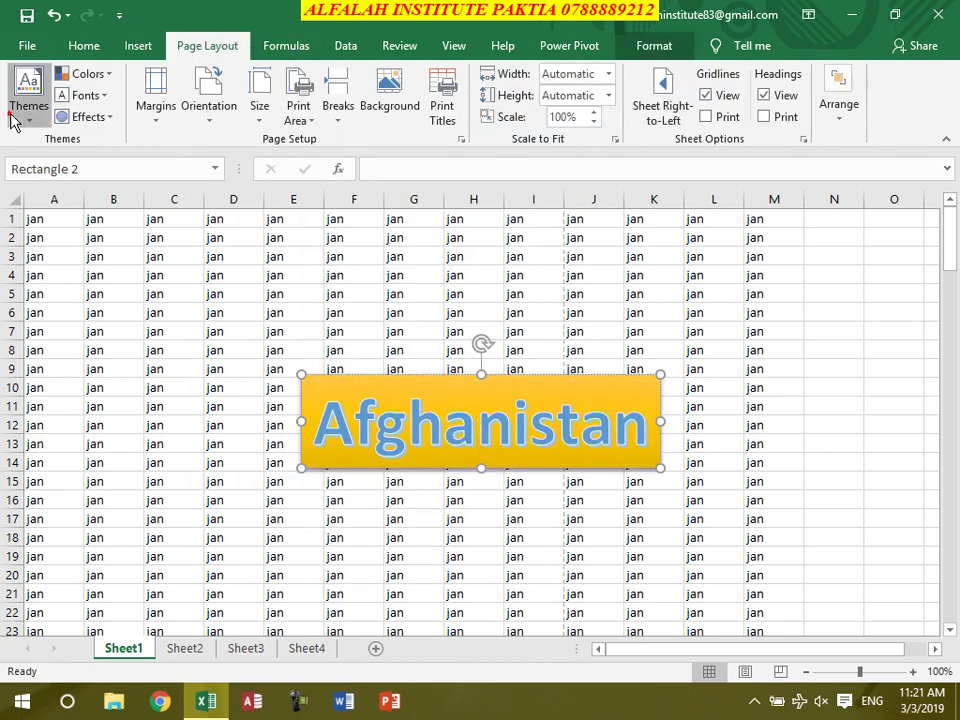
click(14, 118)
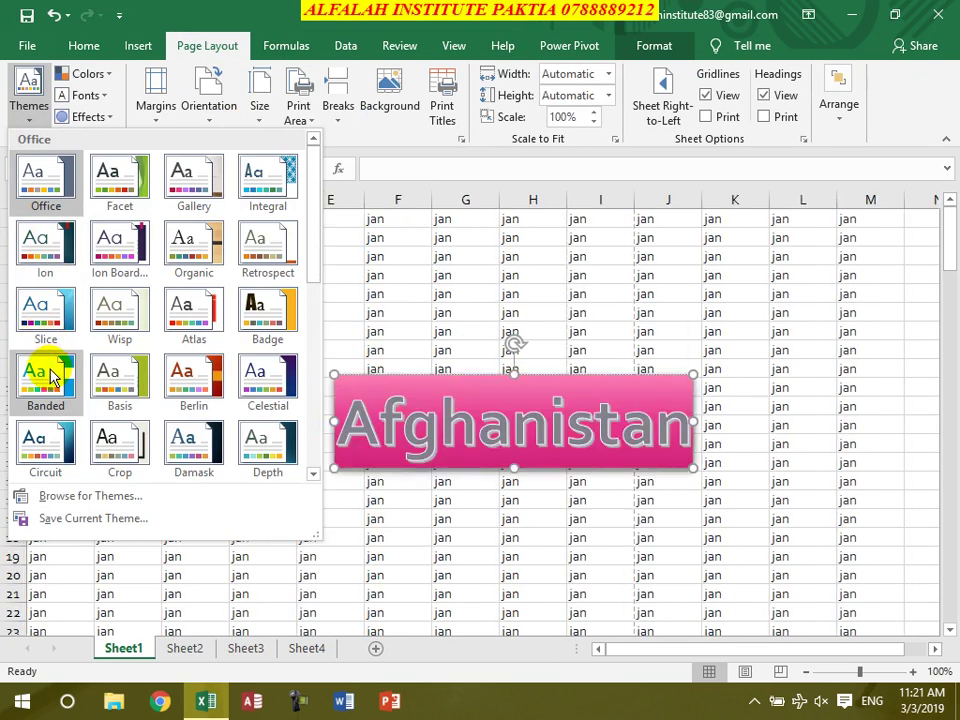
scroll(40, 386, down, 3)
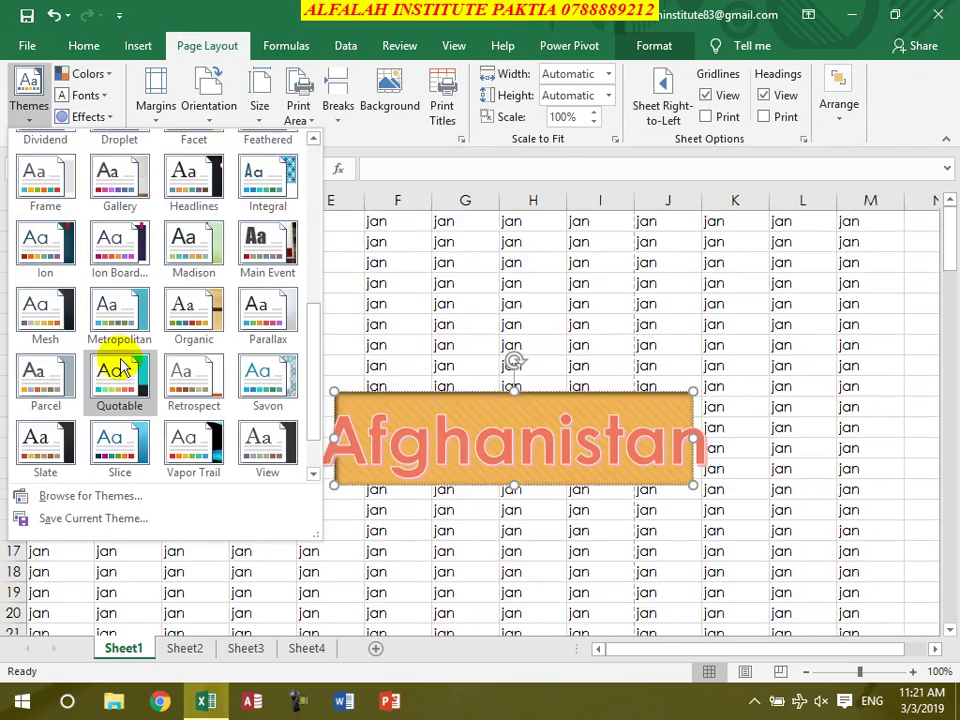
scroll(120, 368, down, 1)
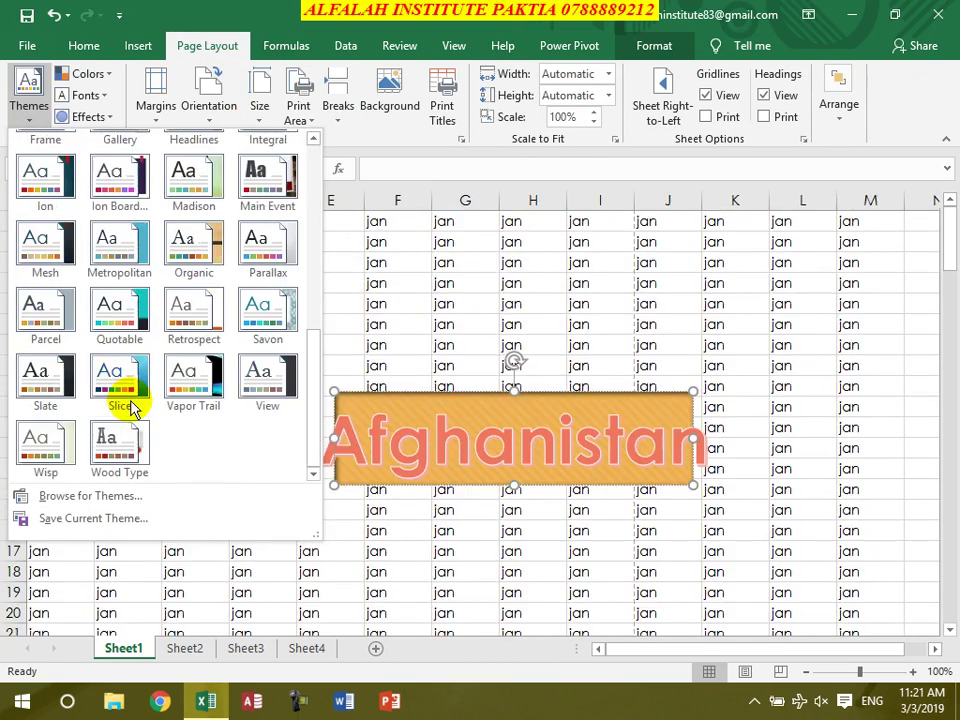
click(200, 380)
- Set the theme colors to Green Yellow and the theme fonts to Calibri
click(88, 73)
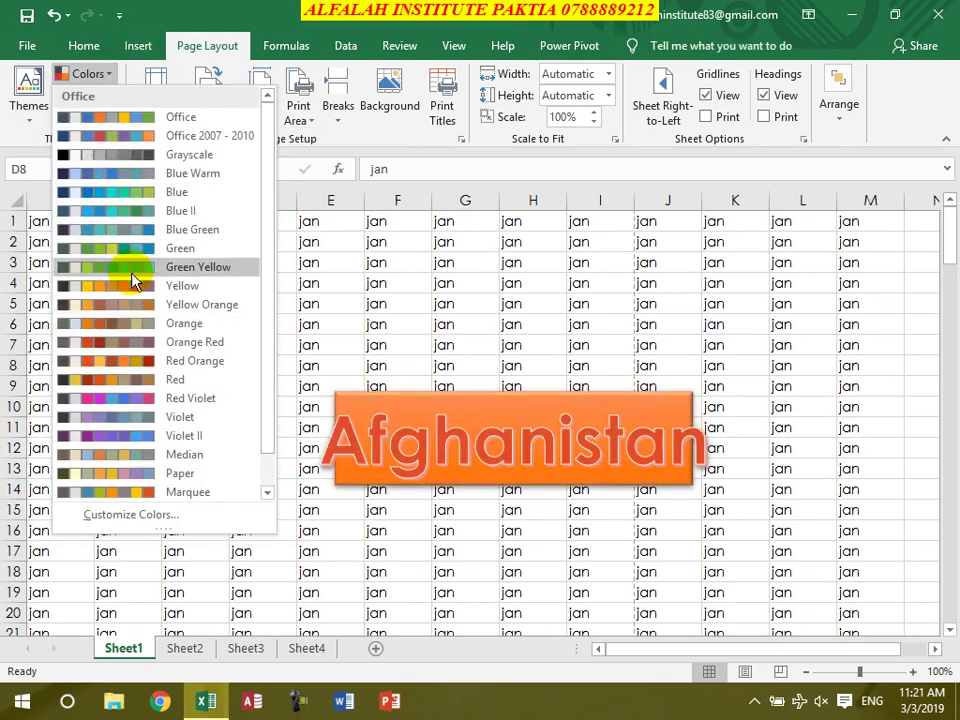
click(131, 270)
click(95, 95)
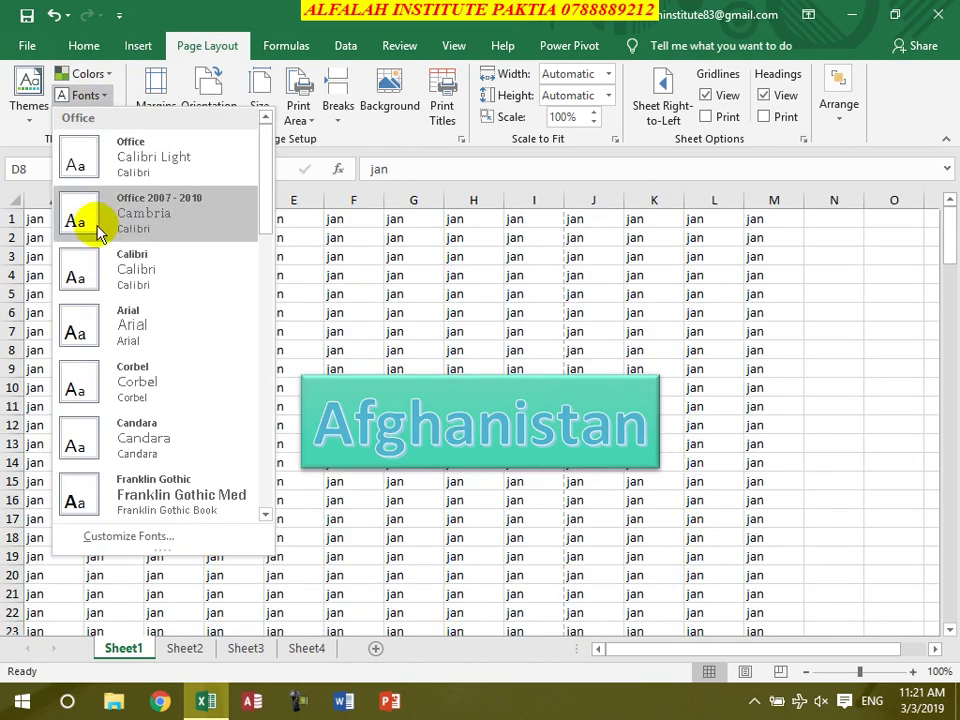
click(96, 271)
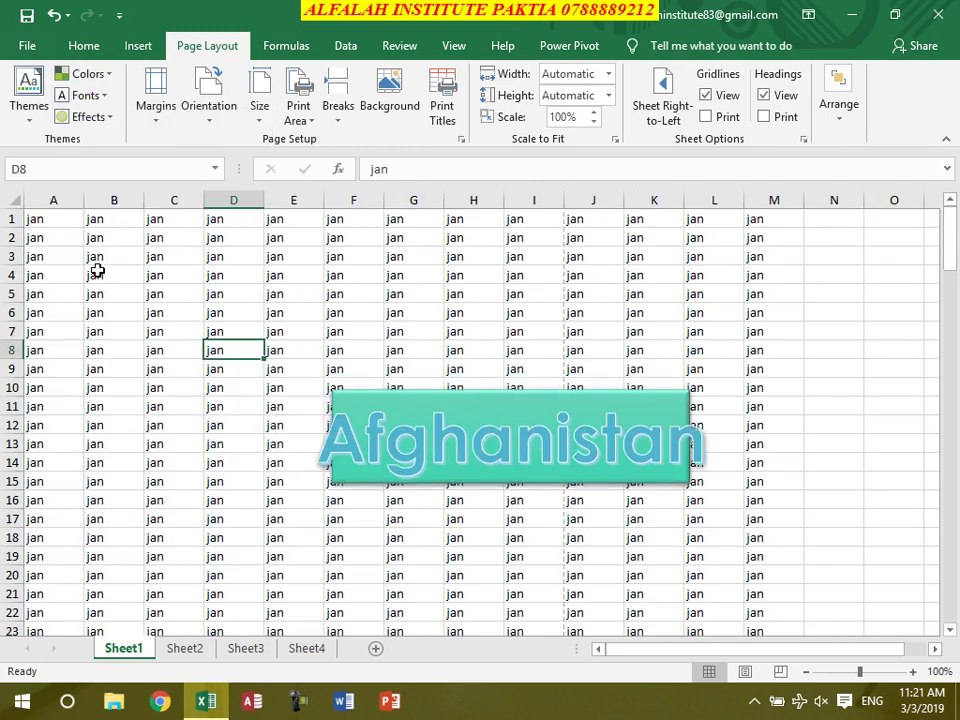
- Set the theme effects to Grunge Texture and select cell D3
click(100, 118)
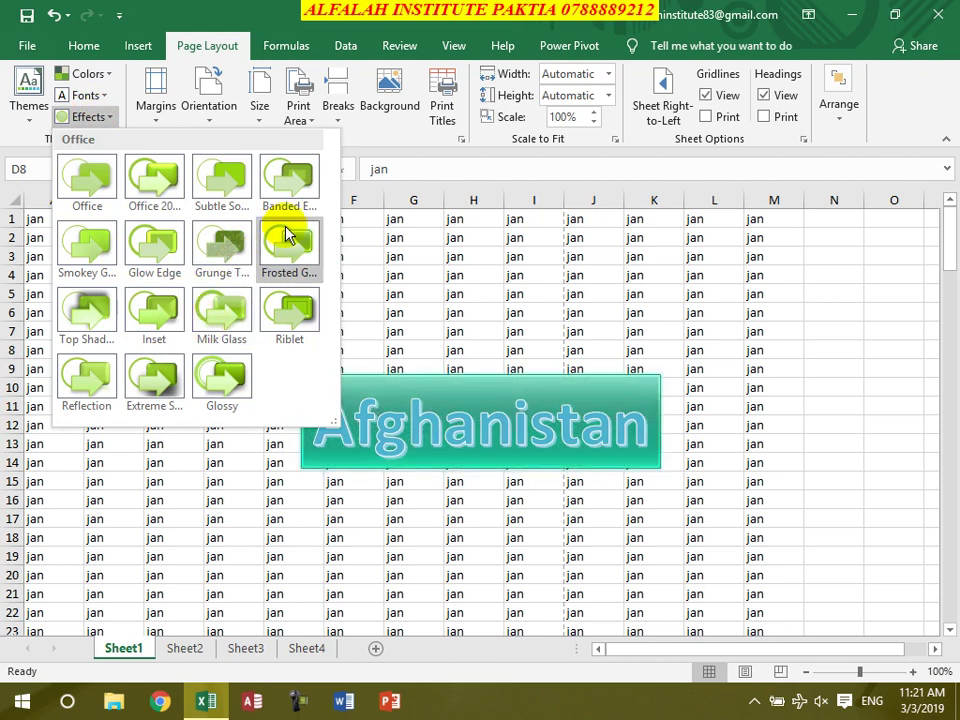
click(240, 257)
click(240, 257)
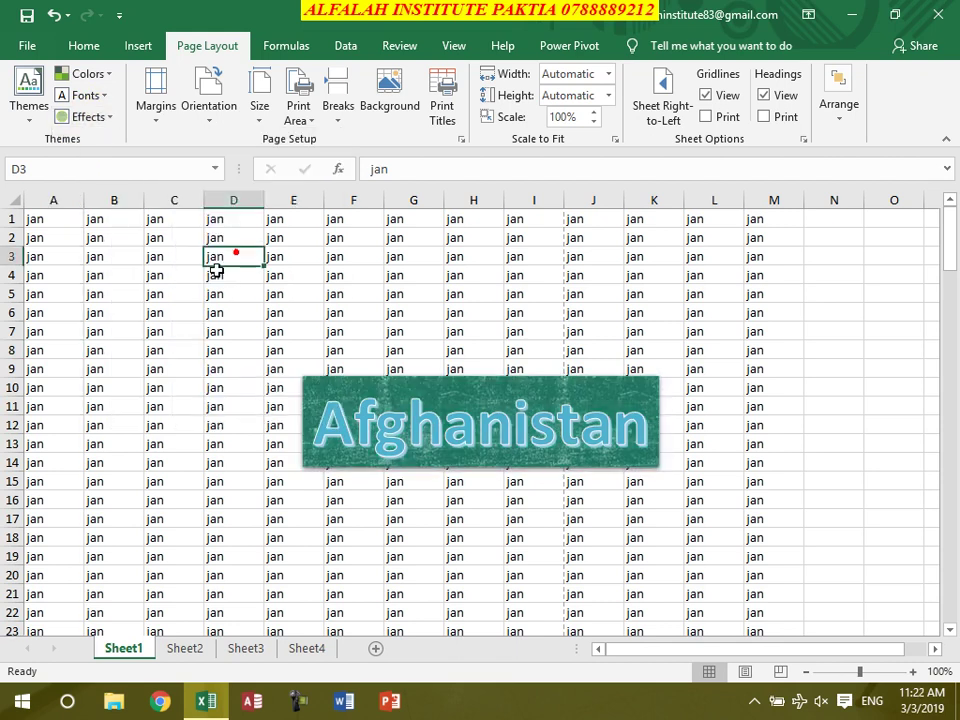
- Delete the "Afghanistan" WordArt from Sheet1
click(461, 389)
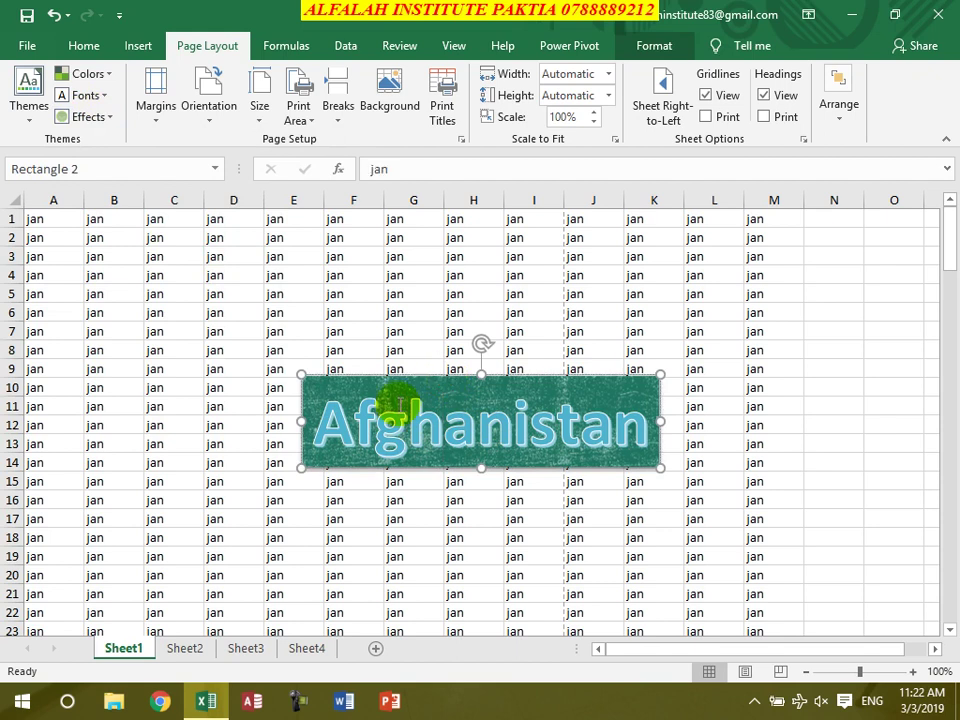
key(Delete)
- Select the empty cell N10 as the insertion point for an embedded object
click(138, 45)
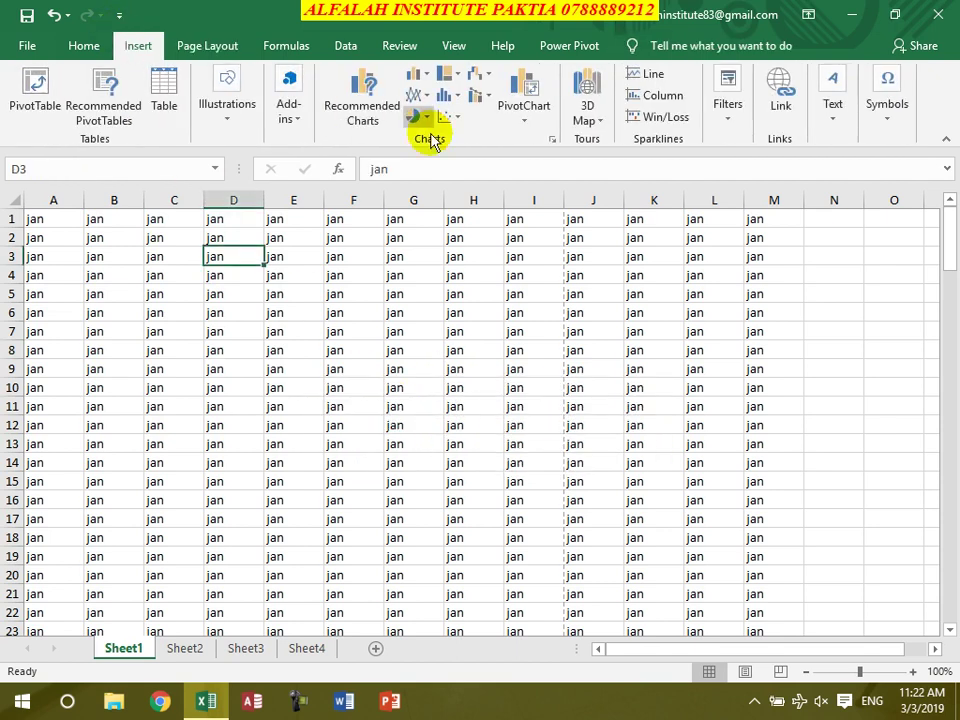
click(826, 122)
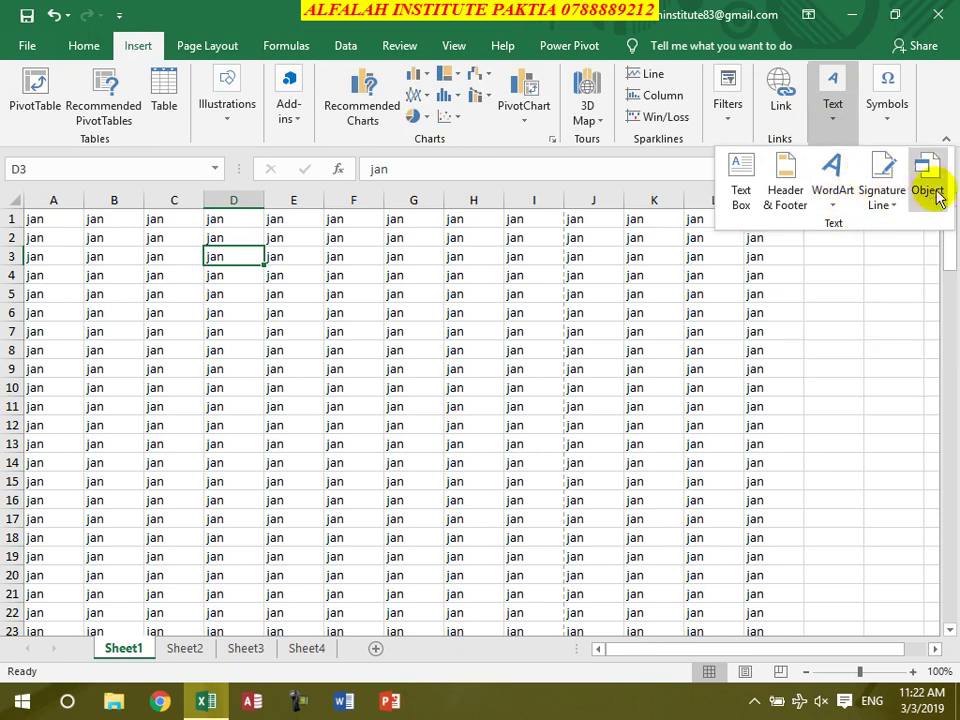
click(812, 411)
click(814, 384)
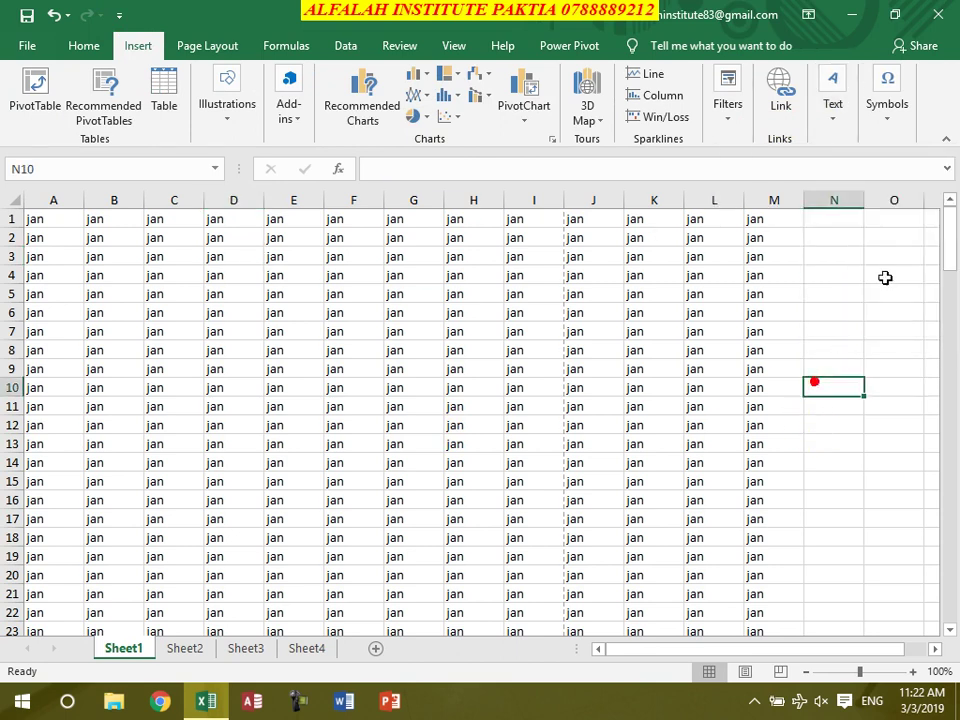
- Embed a new Bitmap Image object at cell N10
click(827, 110)
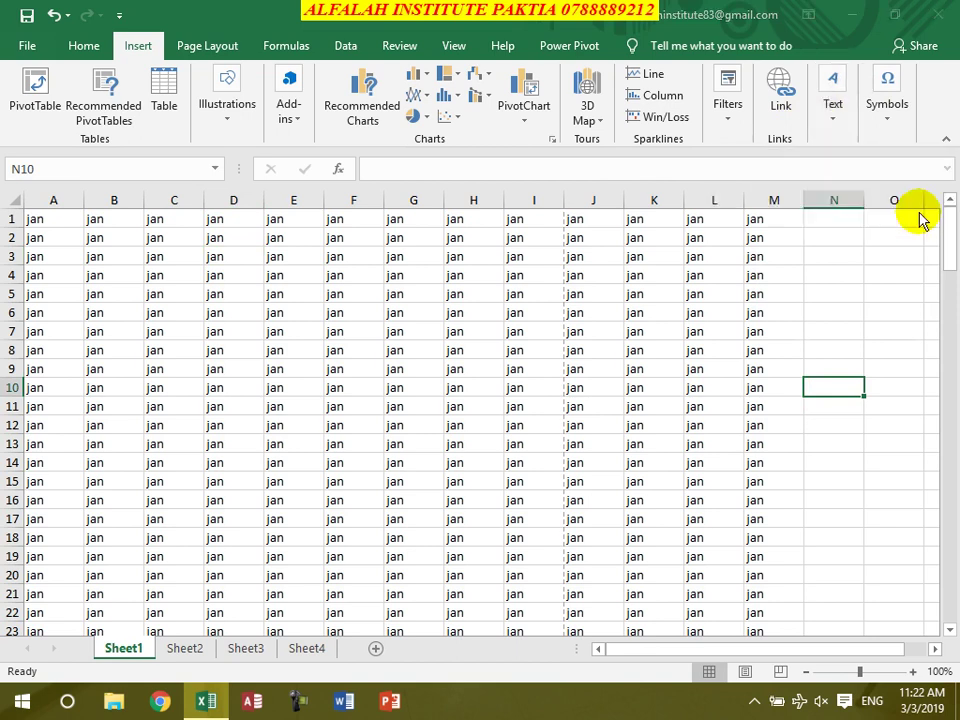
click(426, 124)
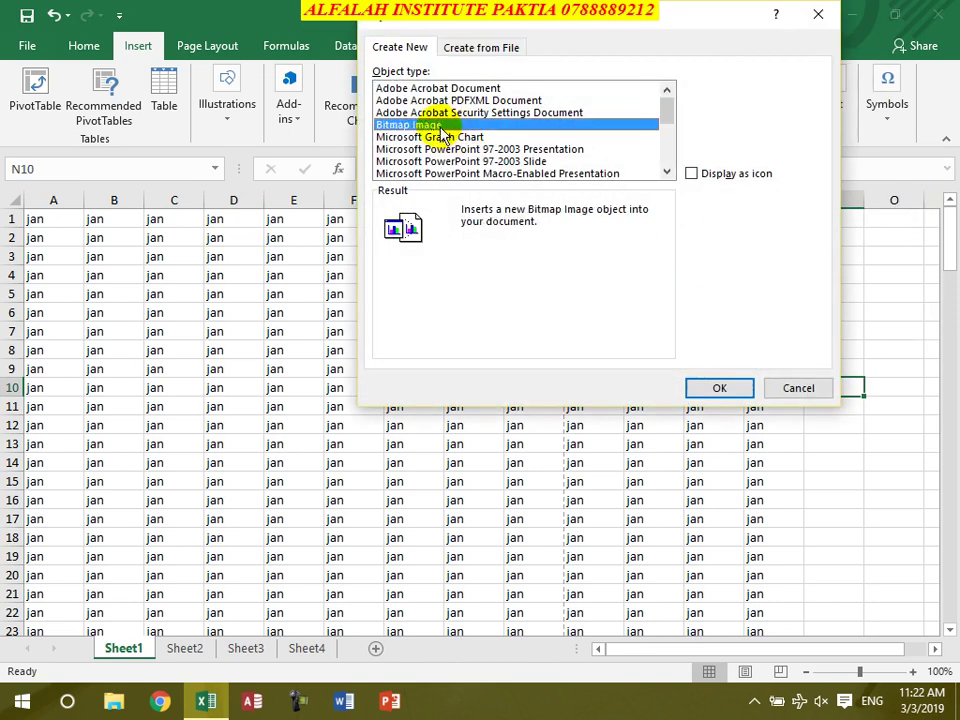
click(718, 390)
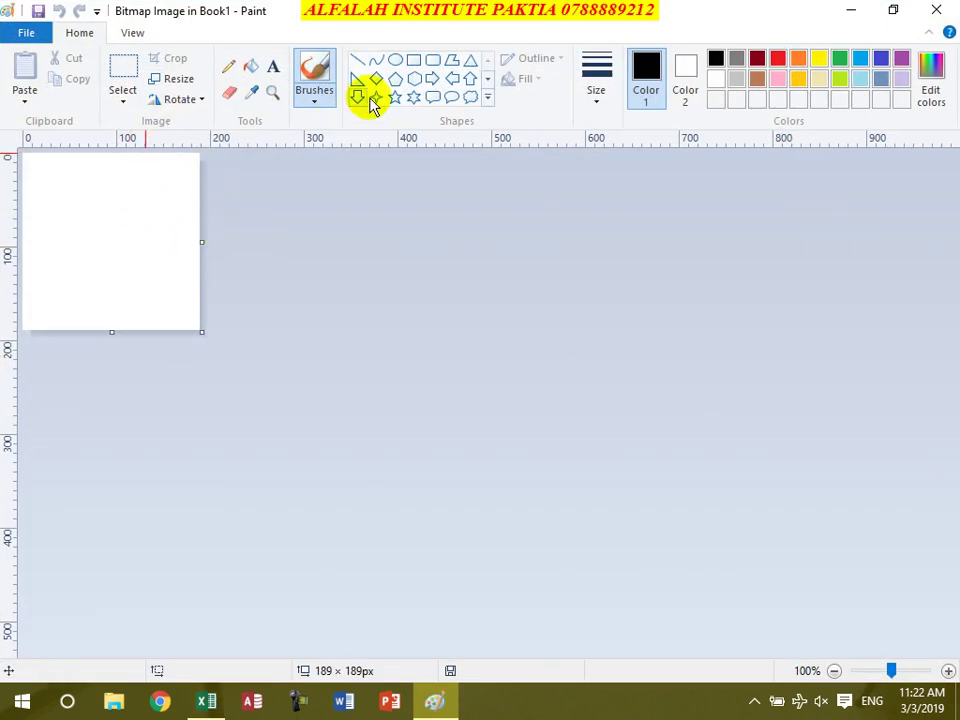
- Draw a black four-point star in the bitmap in Paint, return to Excel and delete the embedded object
click(377, 97)
drag(88, 260, 181, 307)
click(937, 14)
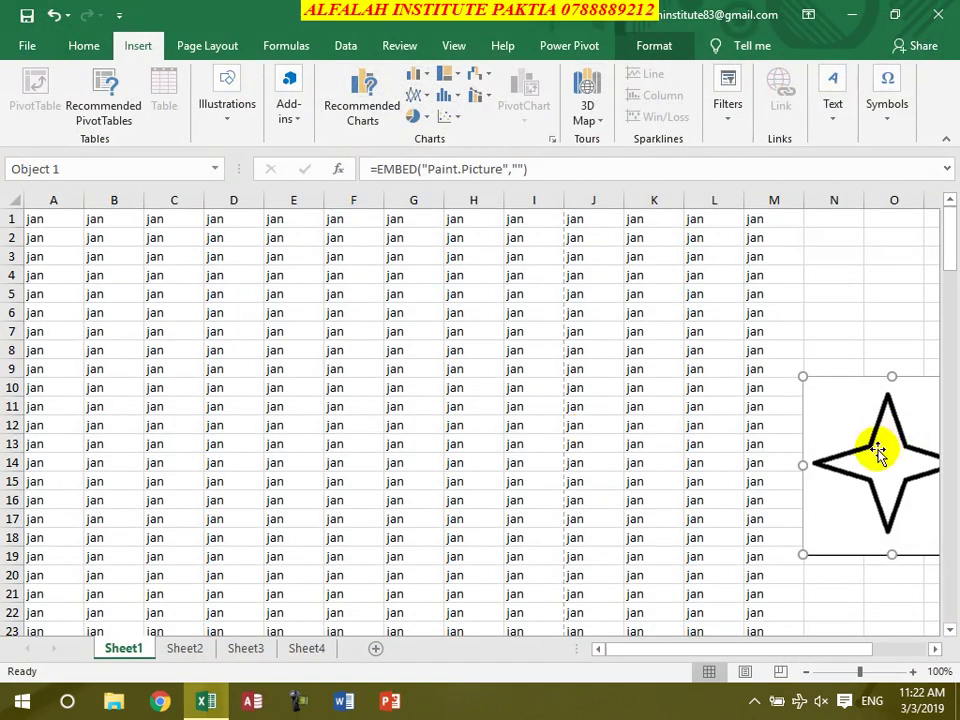
key(Delete)
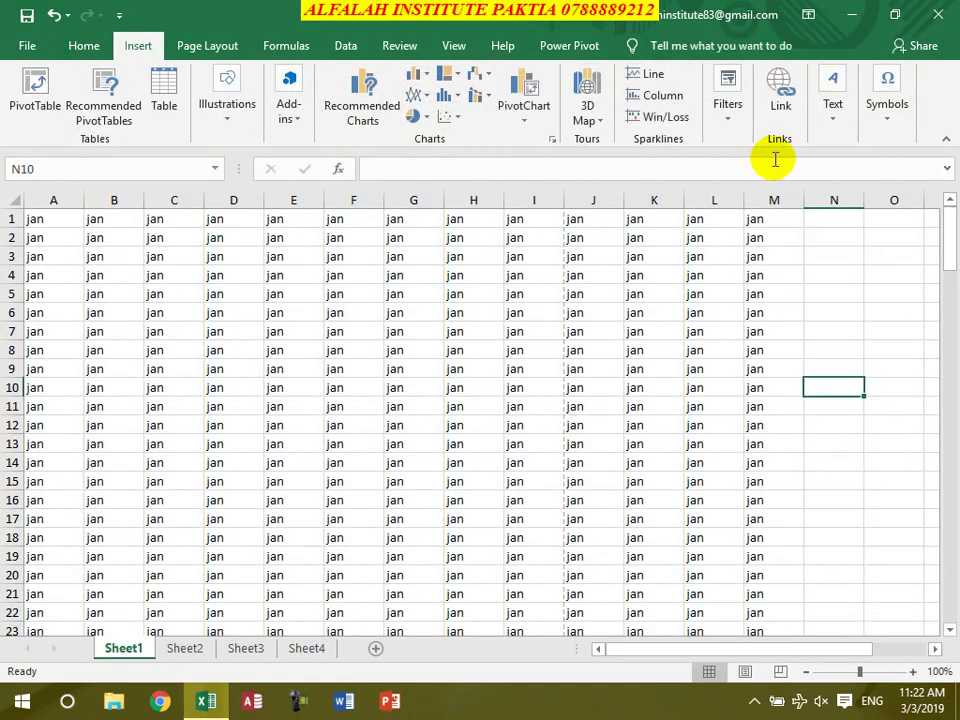
- Choose the Result workbook in the Documents folder as the source file for a new embedded object
click(835, 115)
click(924, 192)
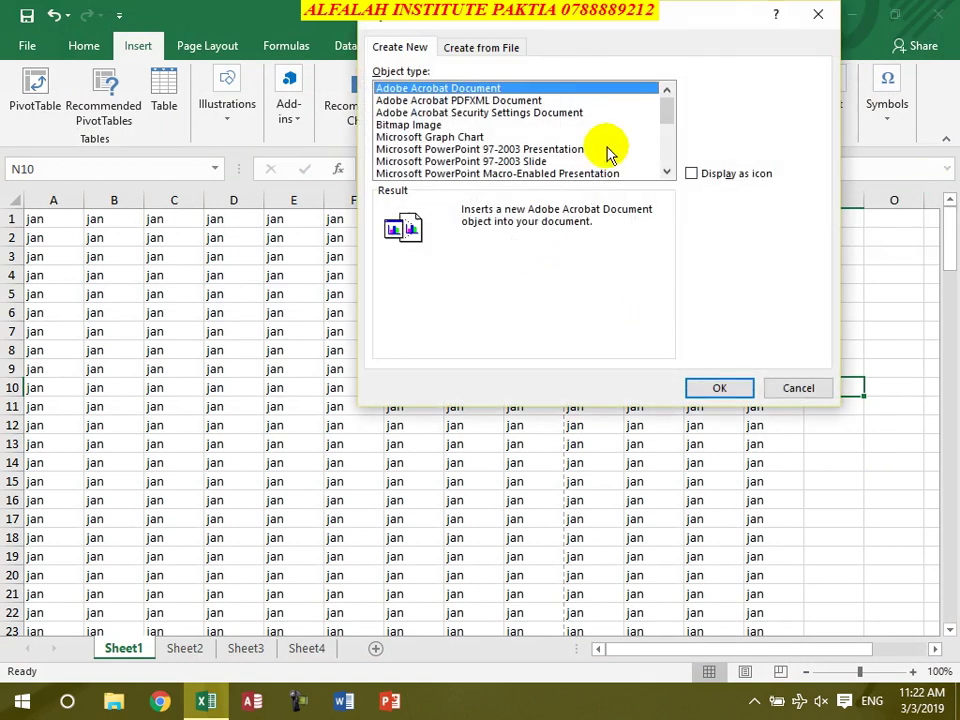
click(467, 50)
click(720, 90)
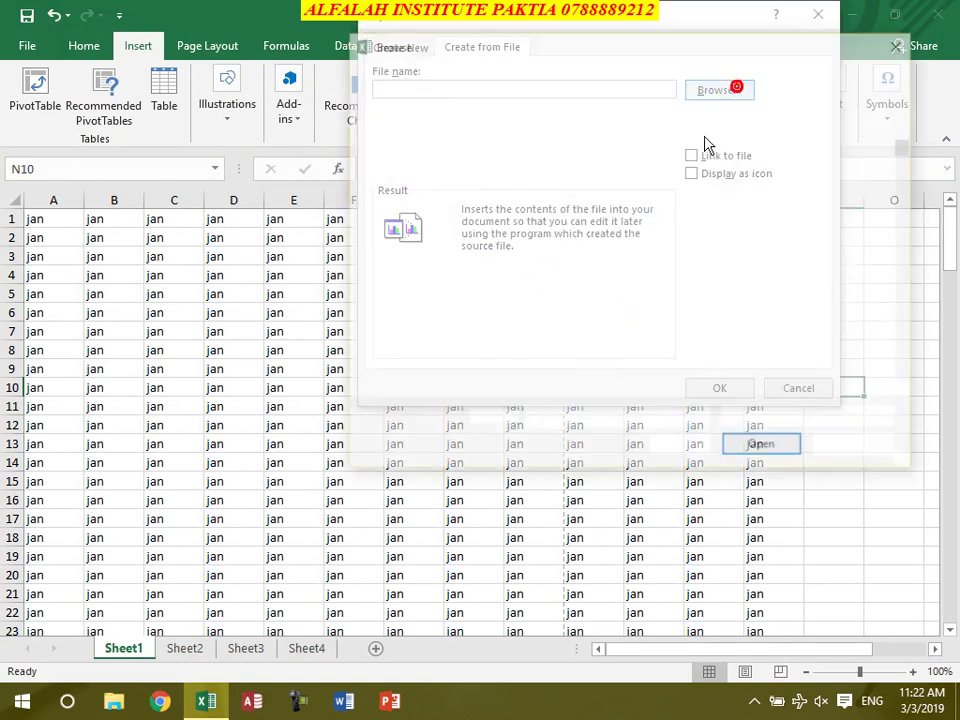
scroll(600, 365, up, 5)
click(589, 330)
scroll(600, 334, down, 2)
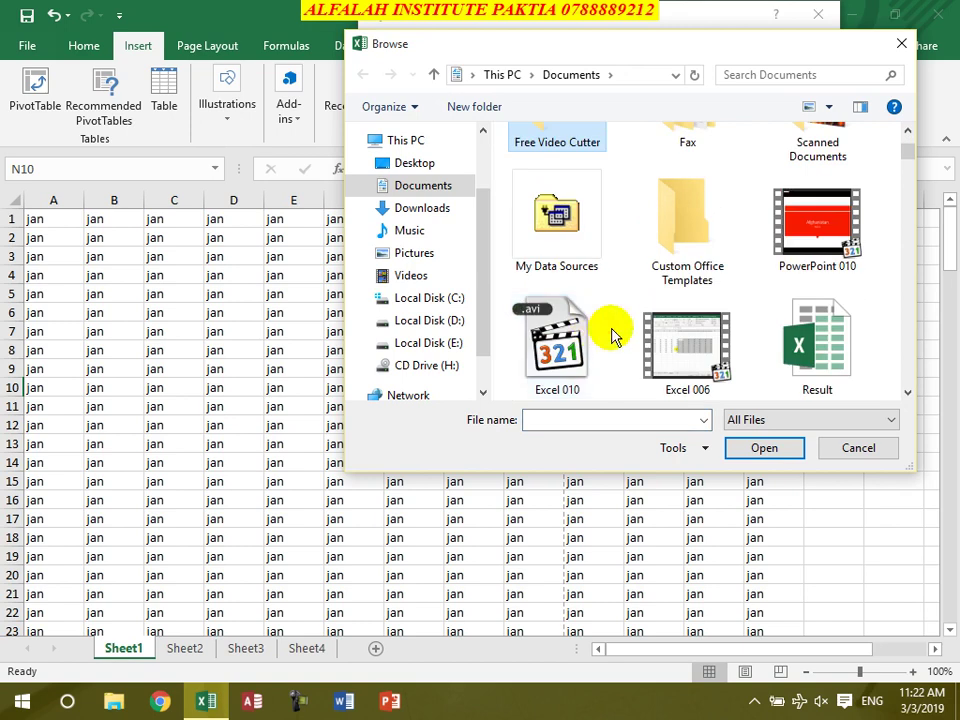
click(836, 335)
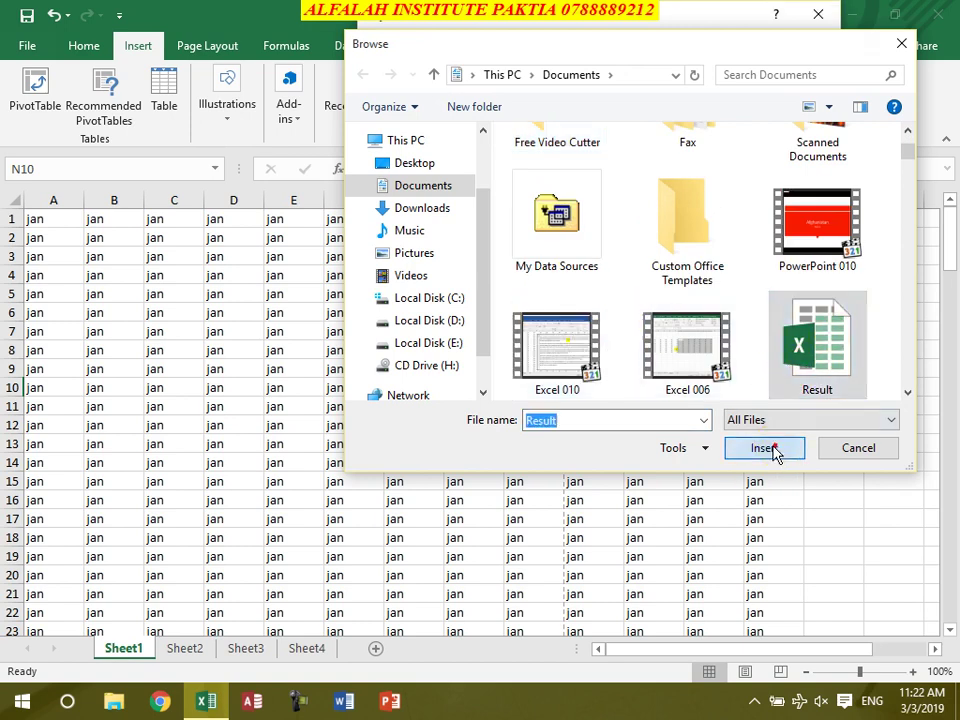
click(776, 450)
- Toggle Link to file and Display as icon on and off again, and embed the workbook with neither option
click(697, 156)
click(702, 156)
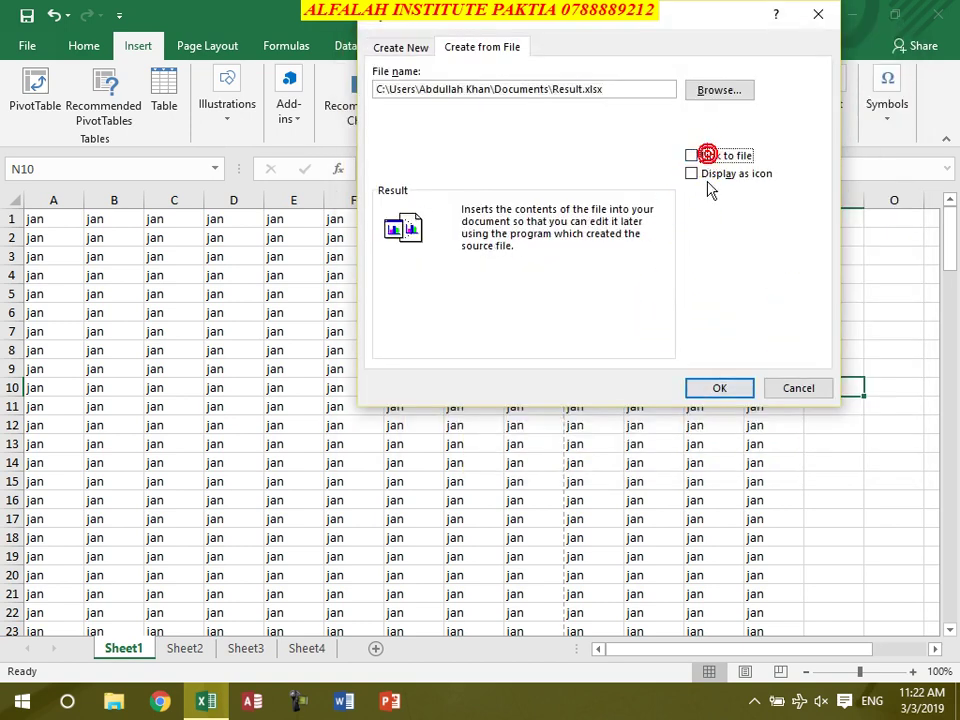
click(703, 174)
click(705, 174)
click(719, 388)
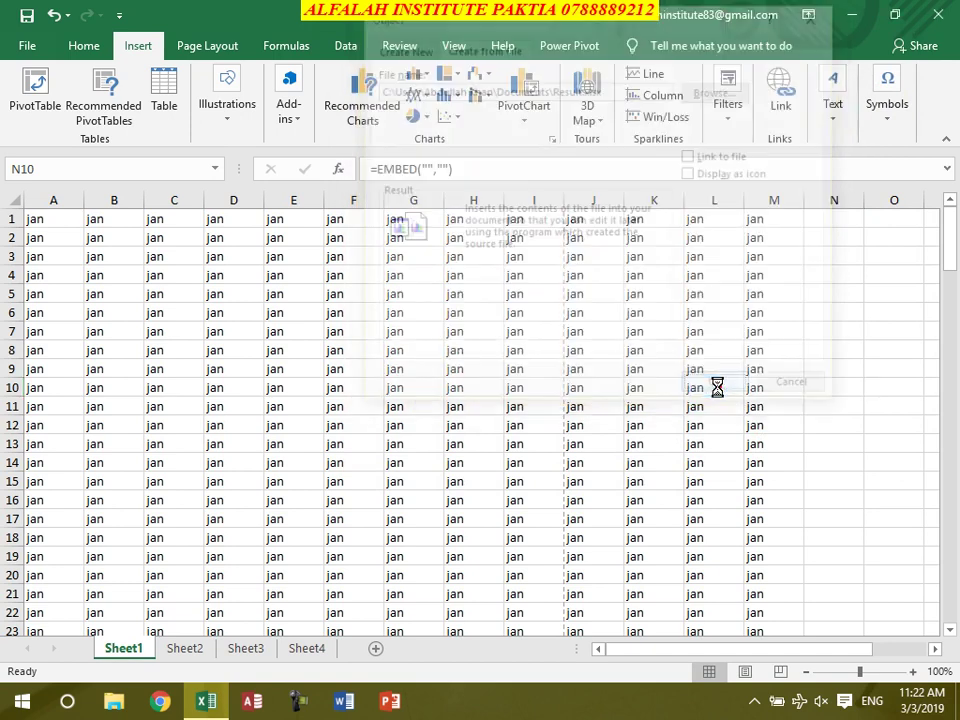
- Move the embedded Result worksheet slightly right and down from its position at column N
scroll(797, 435, down, 3)
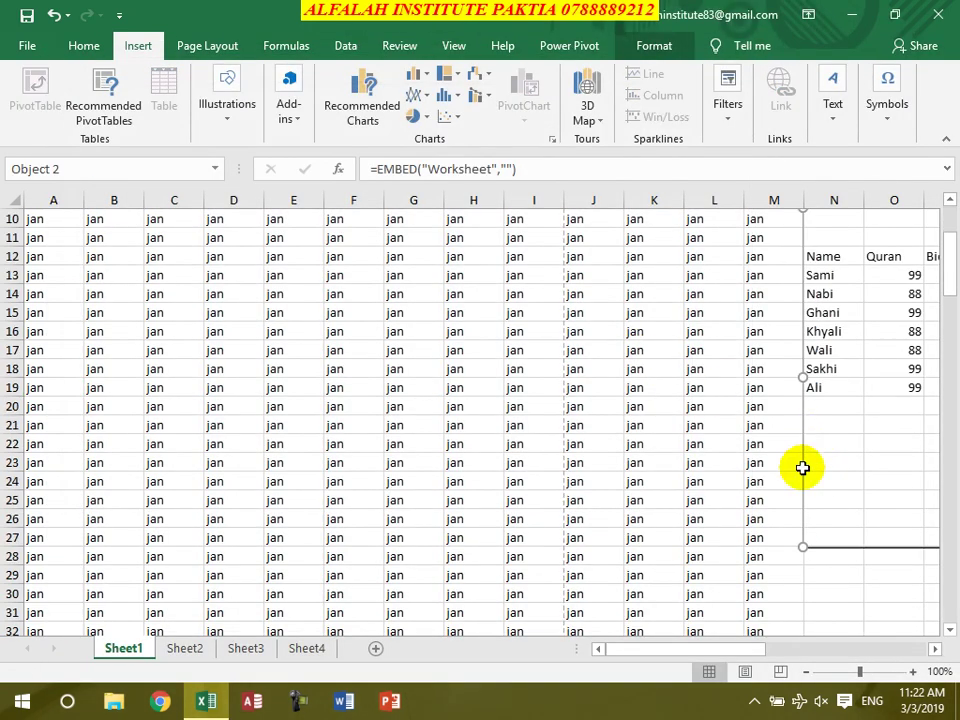
drag(707, 649, 848, 648)
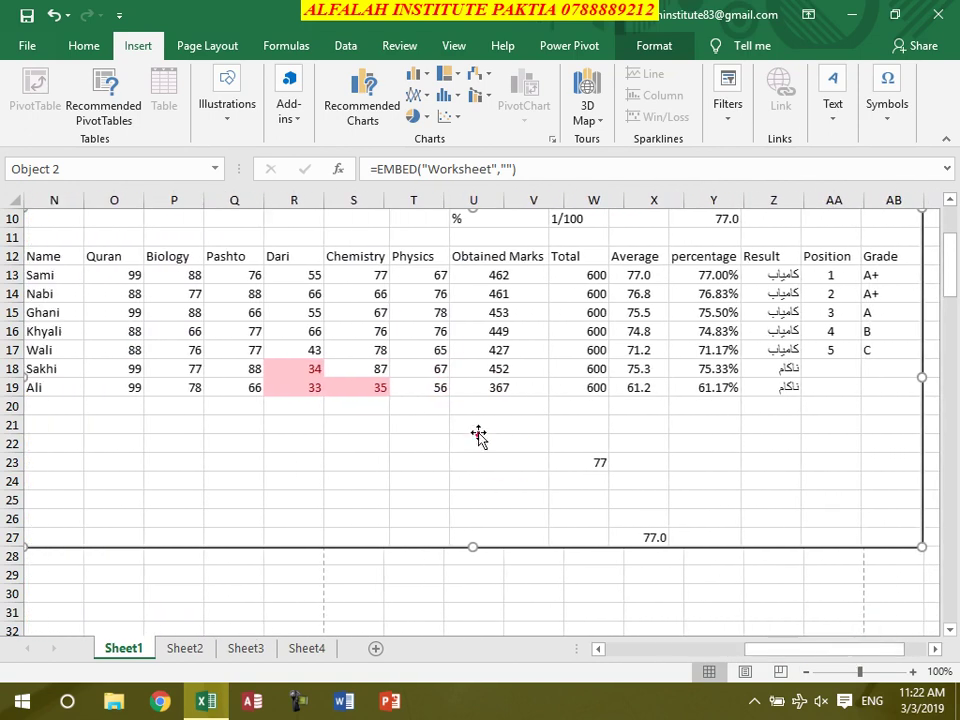
drag(386, 414, 455, 431)
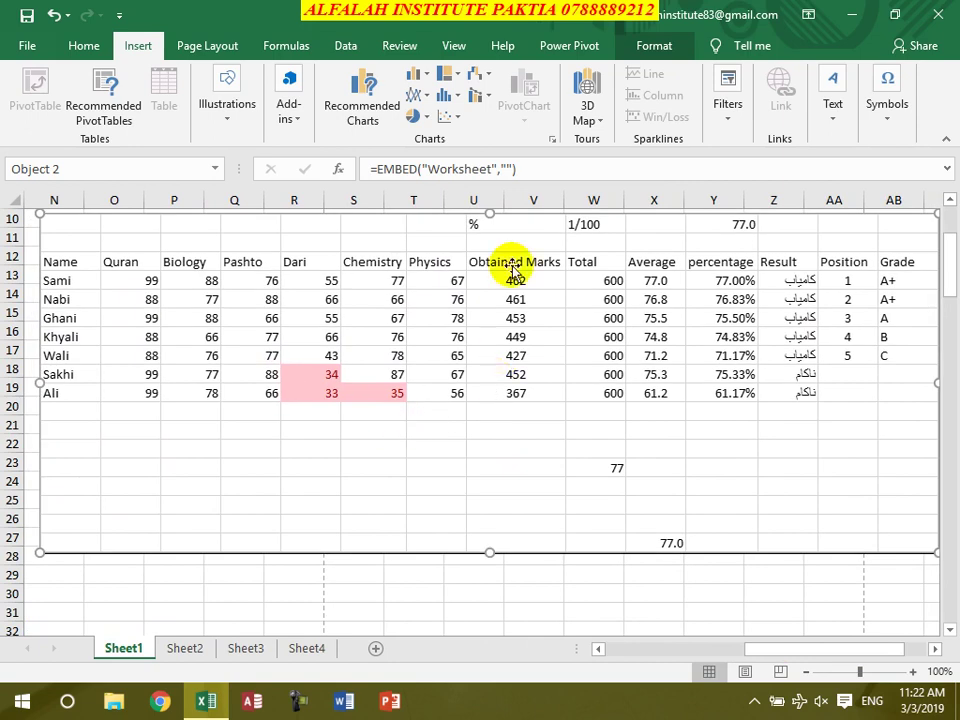
- Delete the embedded Result worksheet object from Sheet1
click(676, 46)
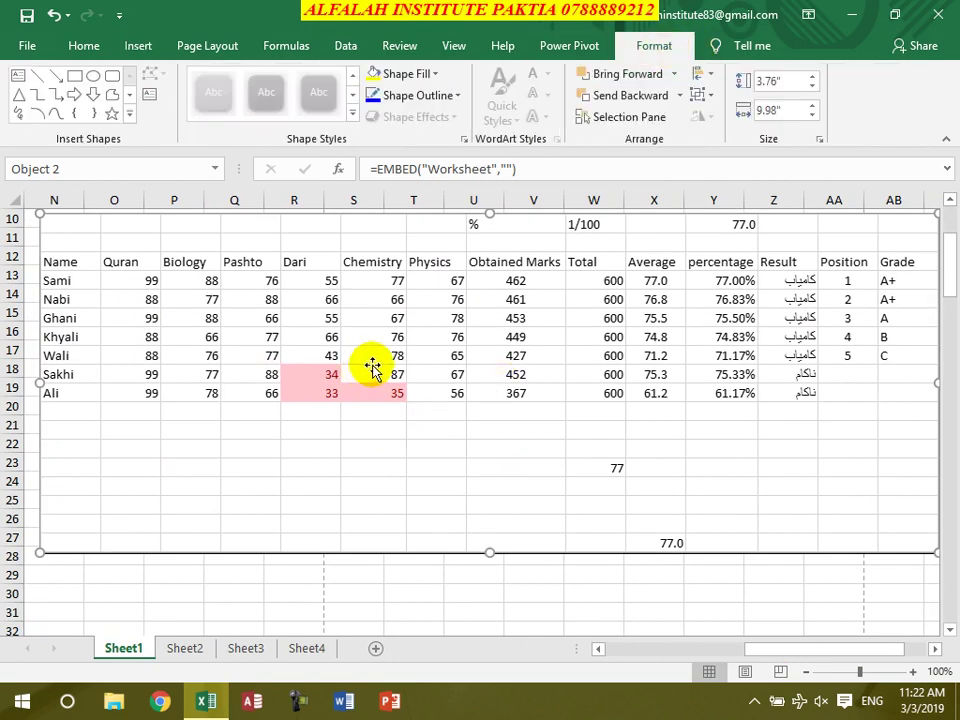
key(Delete)
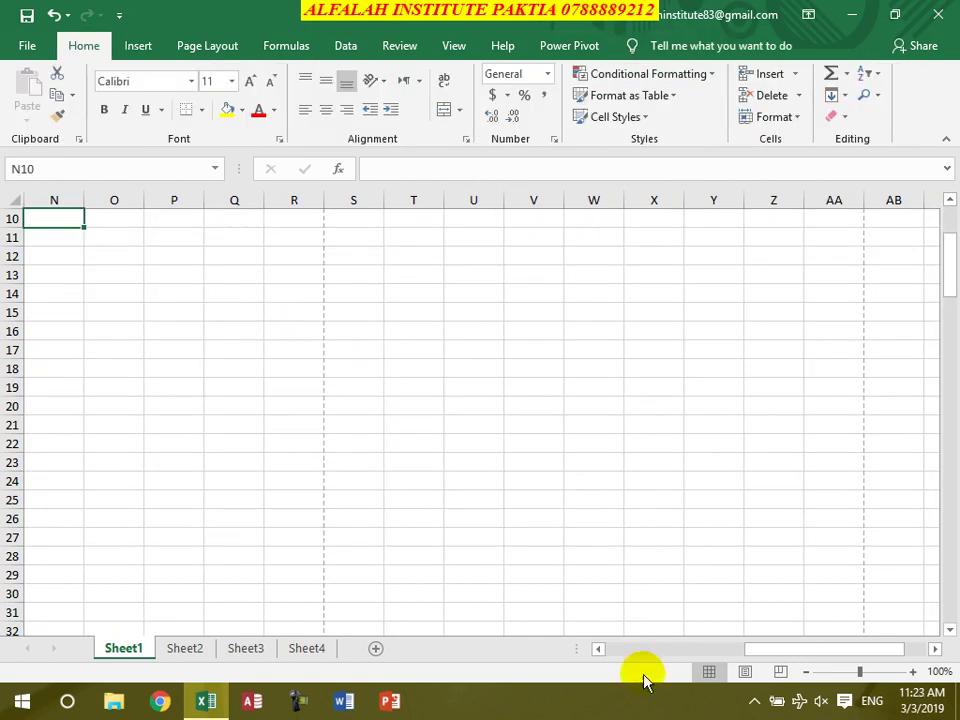
drag(793, 655, 653, 653)
- Insert the built-in Binomial Theorem equation at cell G22 and select its (x + a) part
click(397, 447)
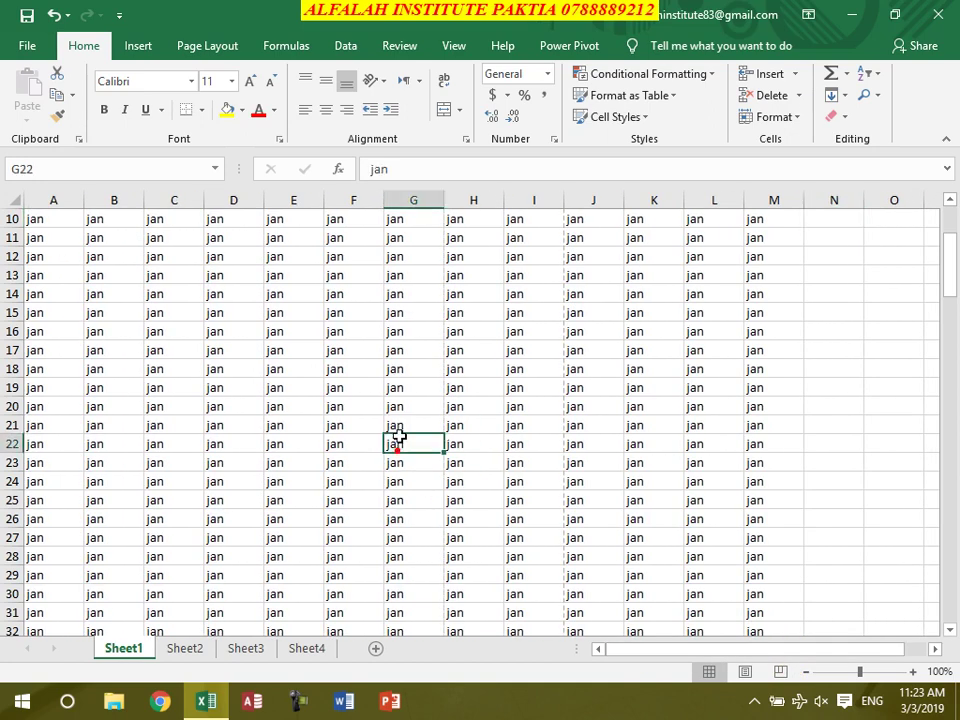
click(148, 45)
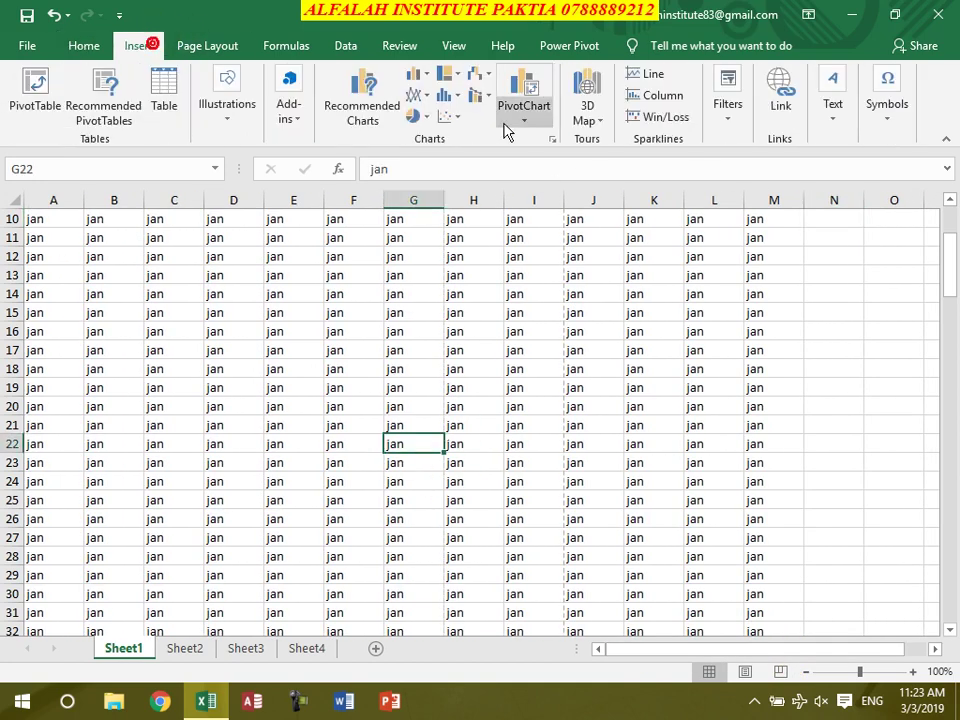
click(853, 116)
click(888, 118)
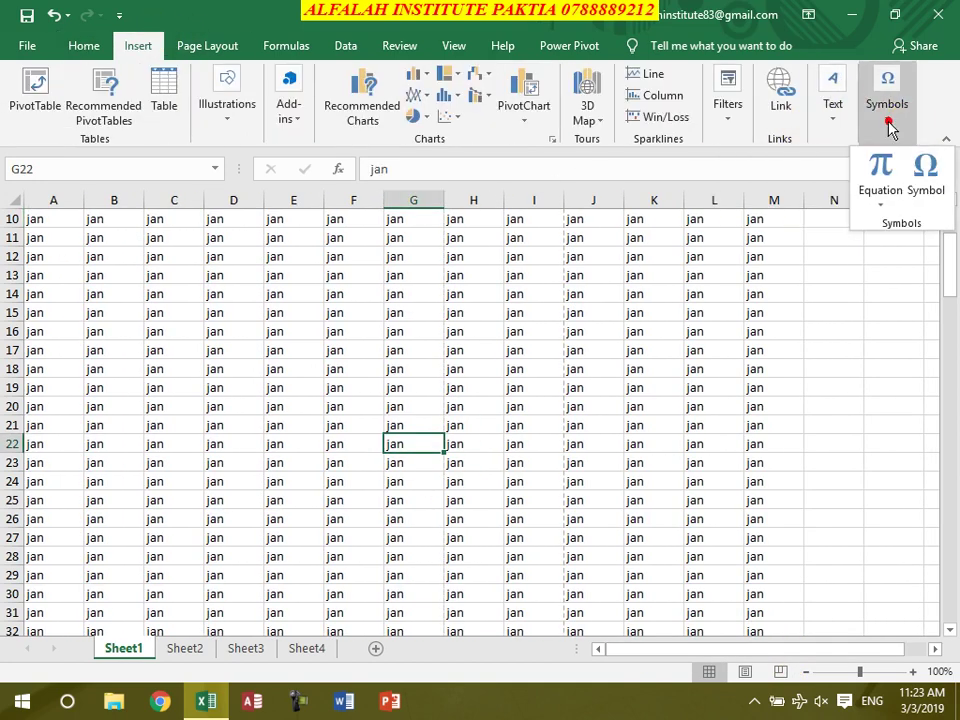
click(881, 202)
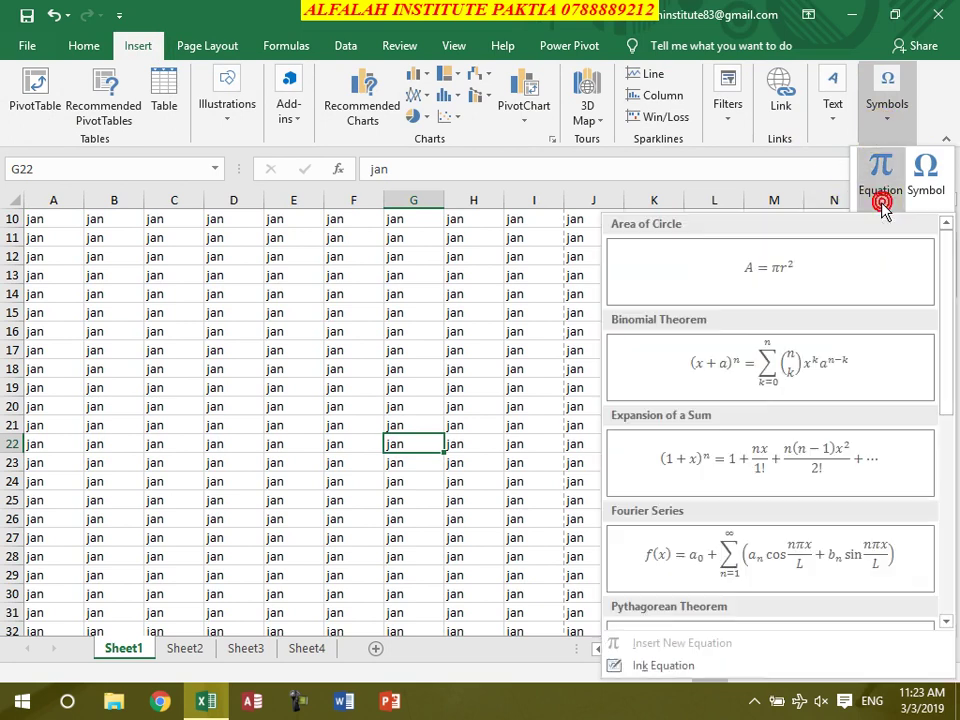
click(742, 378)
drag(403, 420, 440, 419)
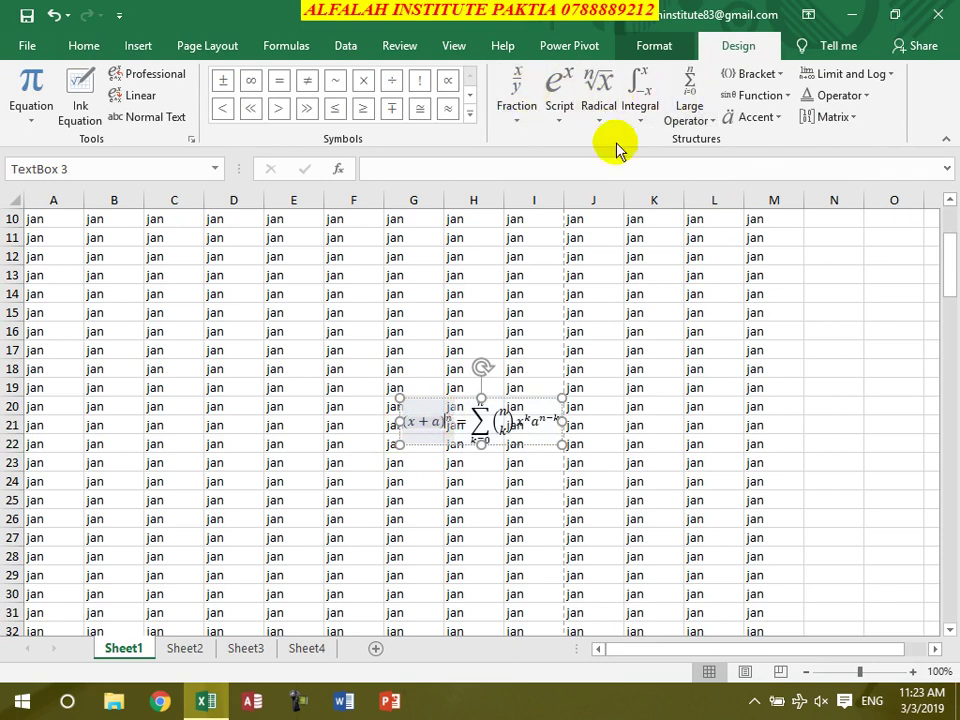
click(760, 373)
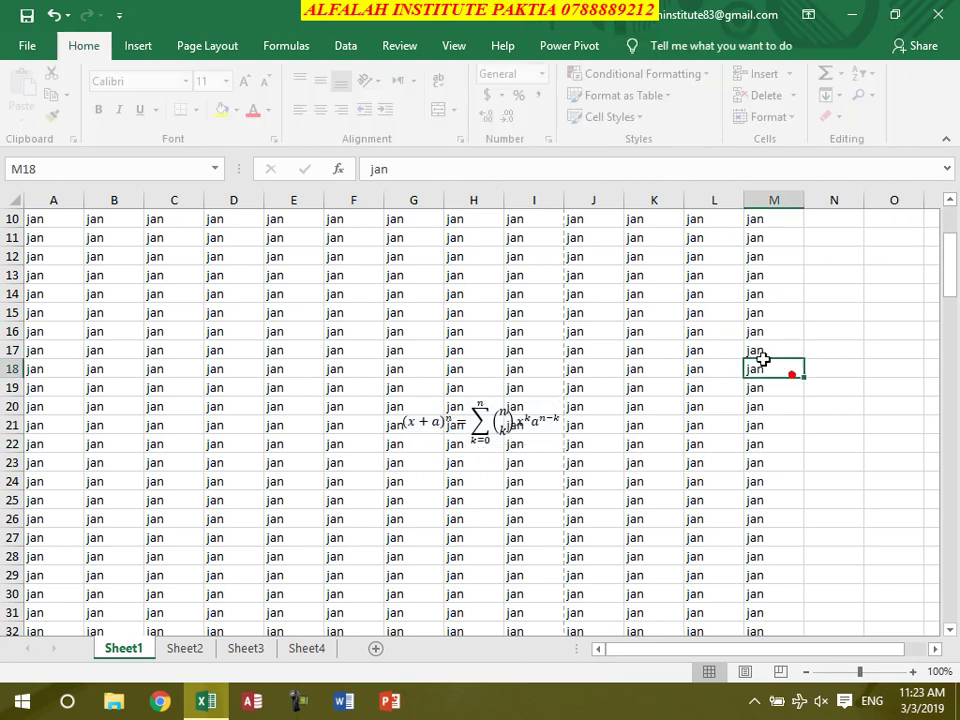
- Examine the Symbol dialog's symbols, special characters and font list for cell M18, and close it without inserting anything
click(138, 46)
click(888, 112)
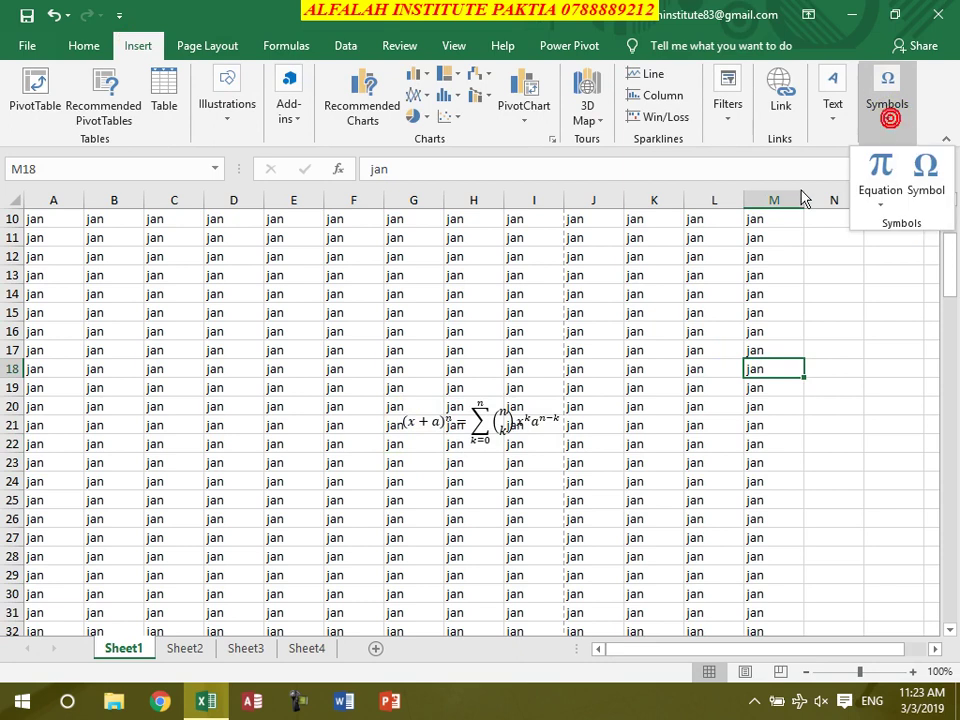
click(928, 178)
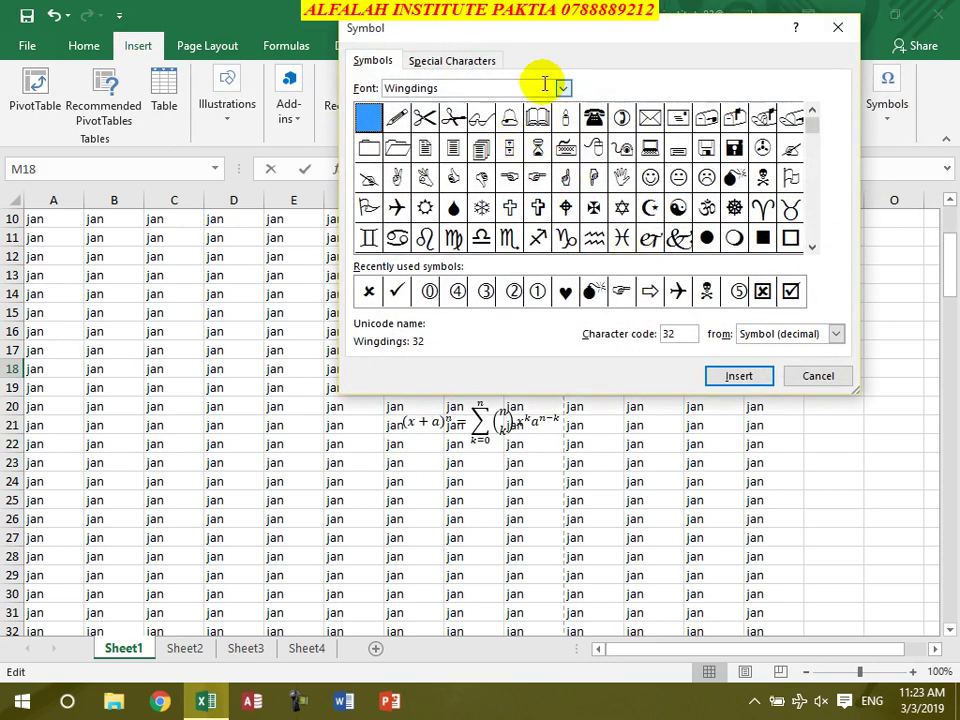
click(425, 63)
click(375, 62)
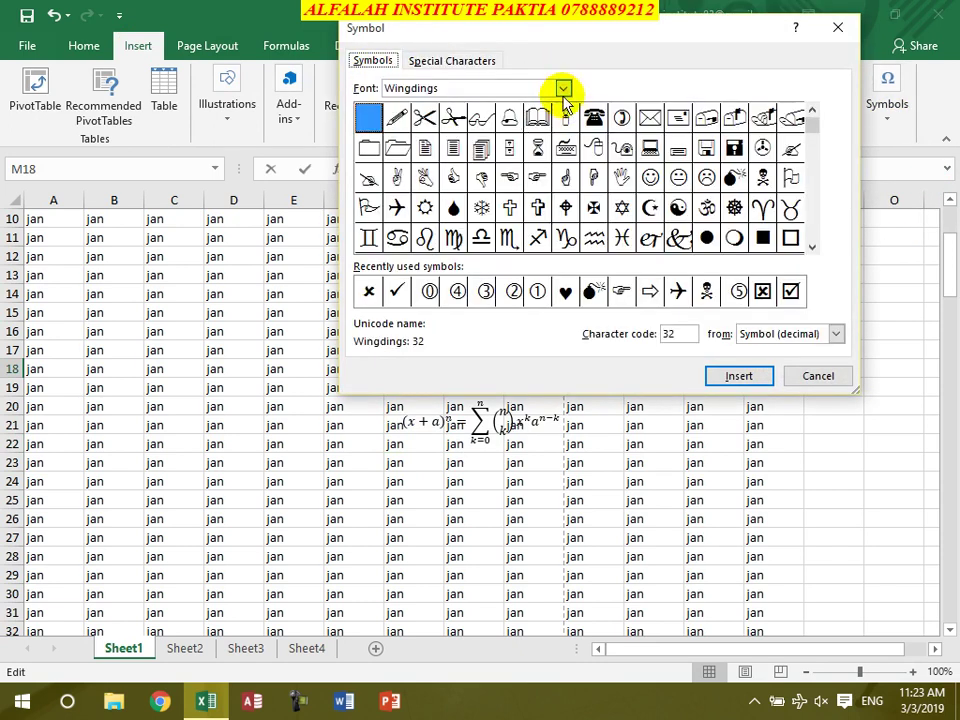
click(564, 89)
click(565, 90)
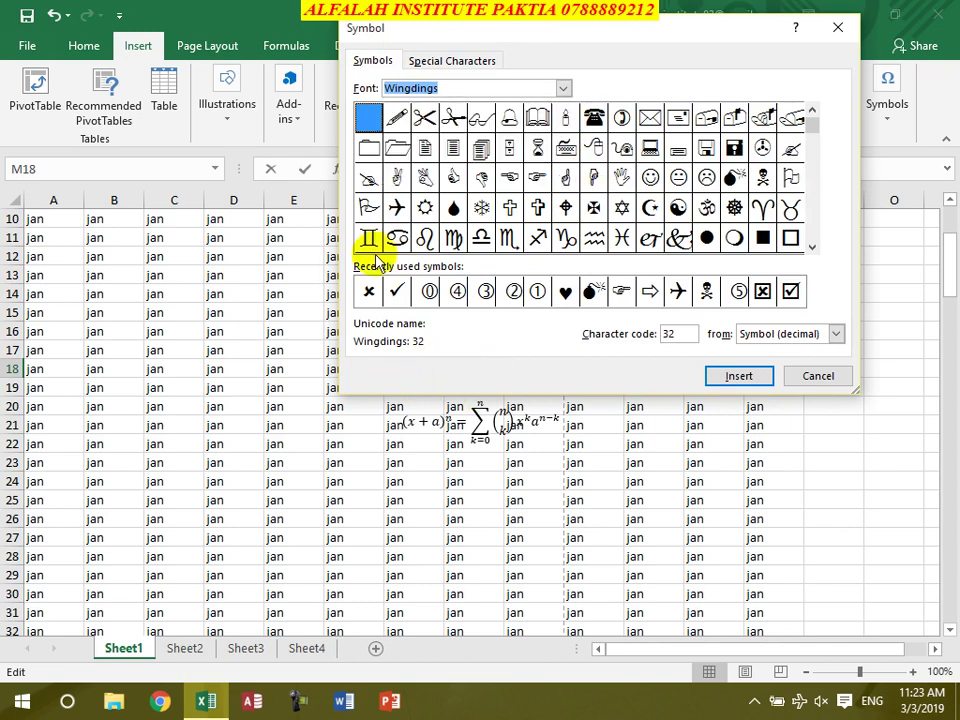
click(818, 377)
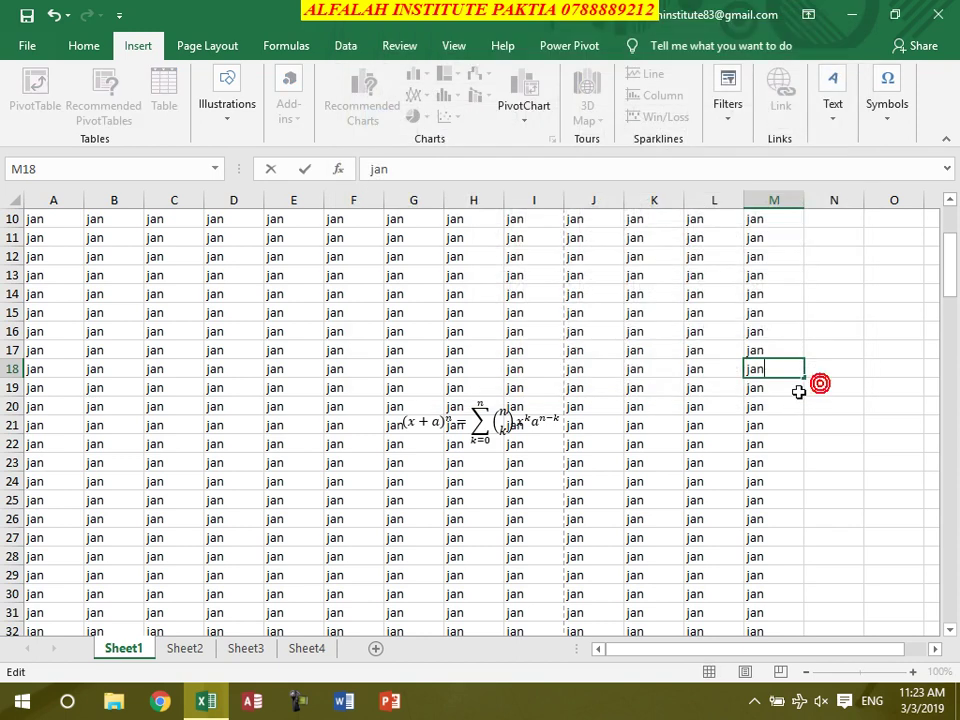
- Delete the Binomial Theorem equation from the sheet and select cell C18
click(455, 410)
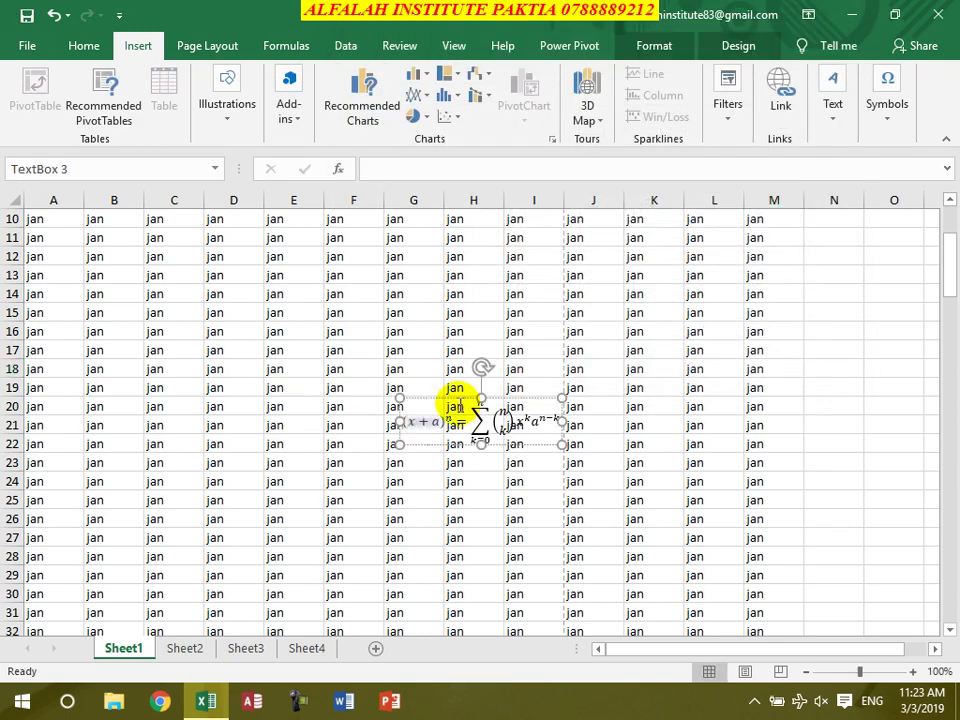
key(Delete)
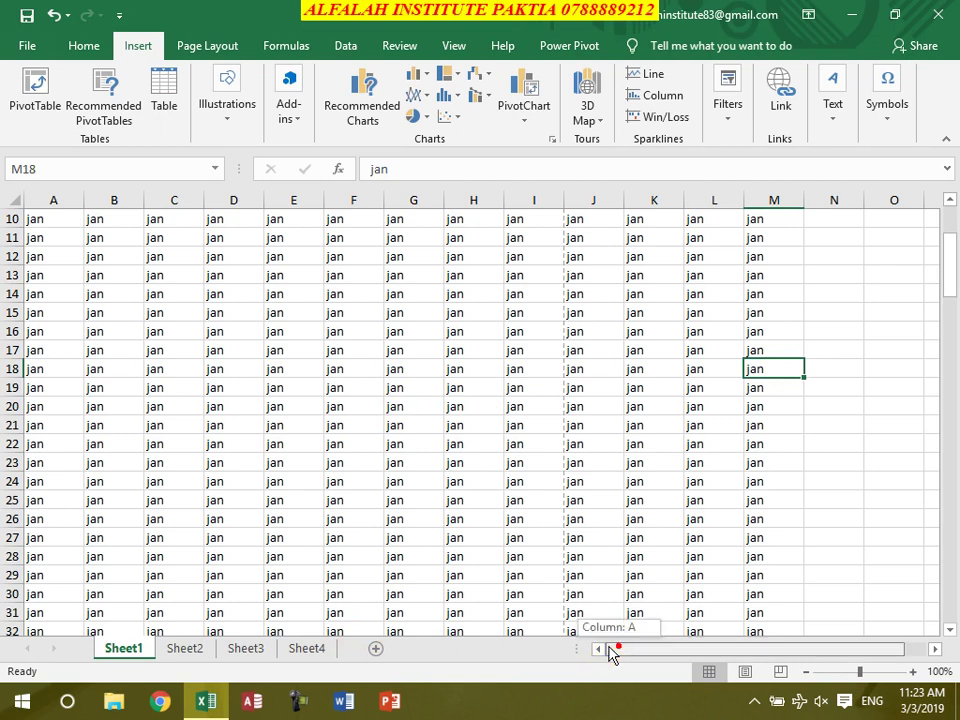
click(186, 370)
- Look at the page margin presets, and switch the page orientation to Landscape and back to Portrait
click(198, 47)
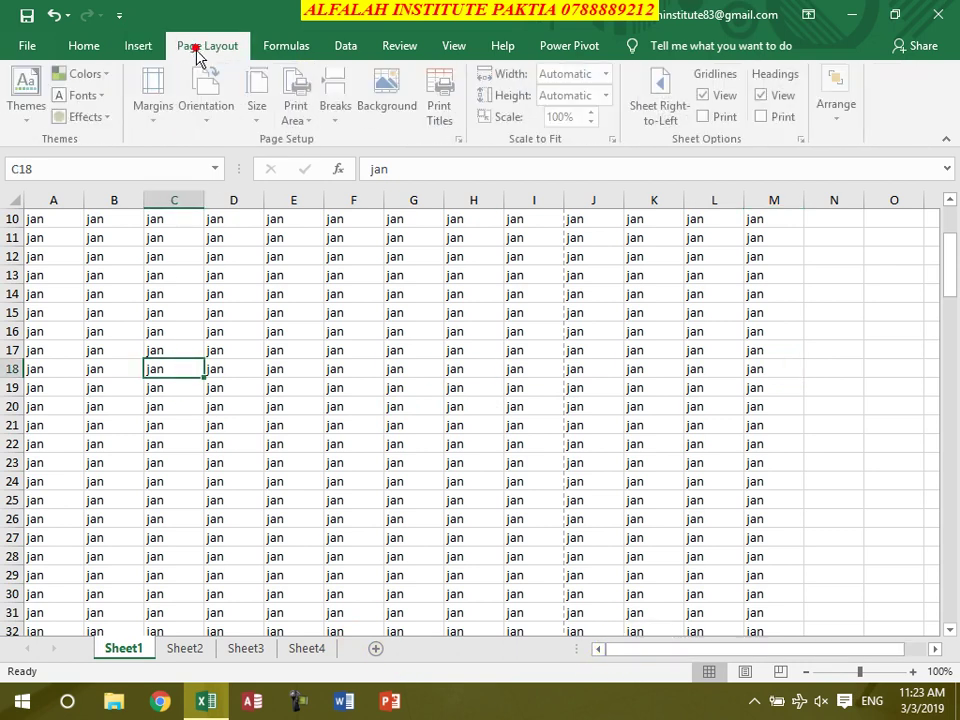
click(148, 110)
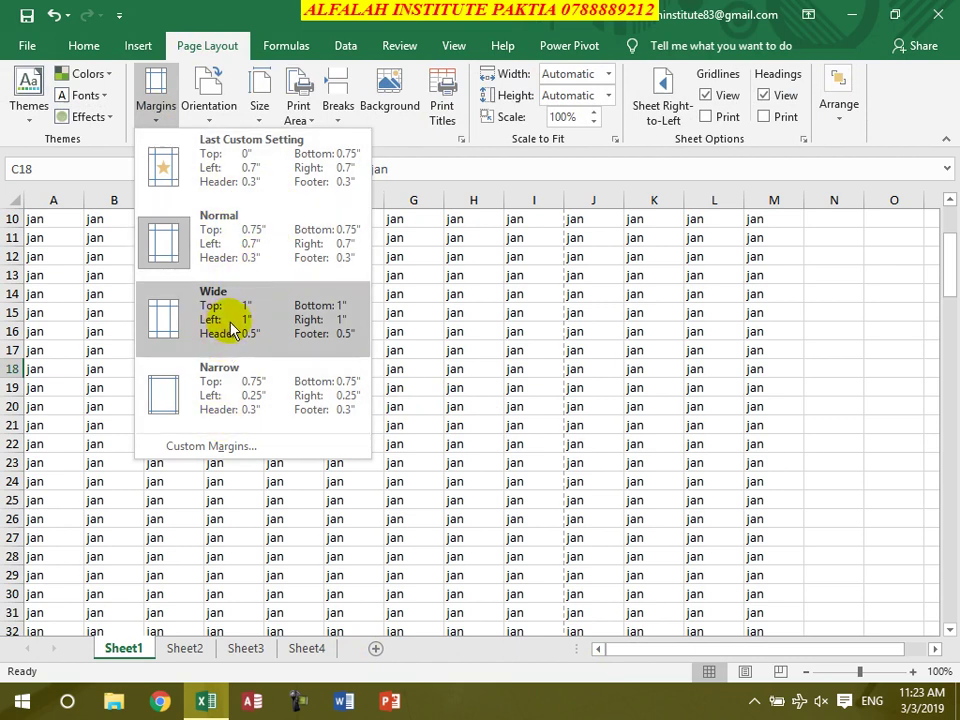
click(214, 110)
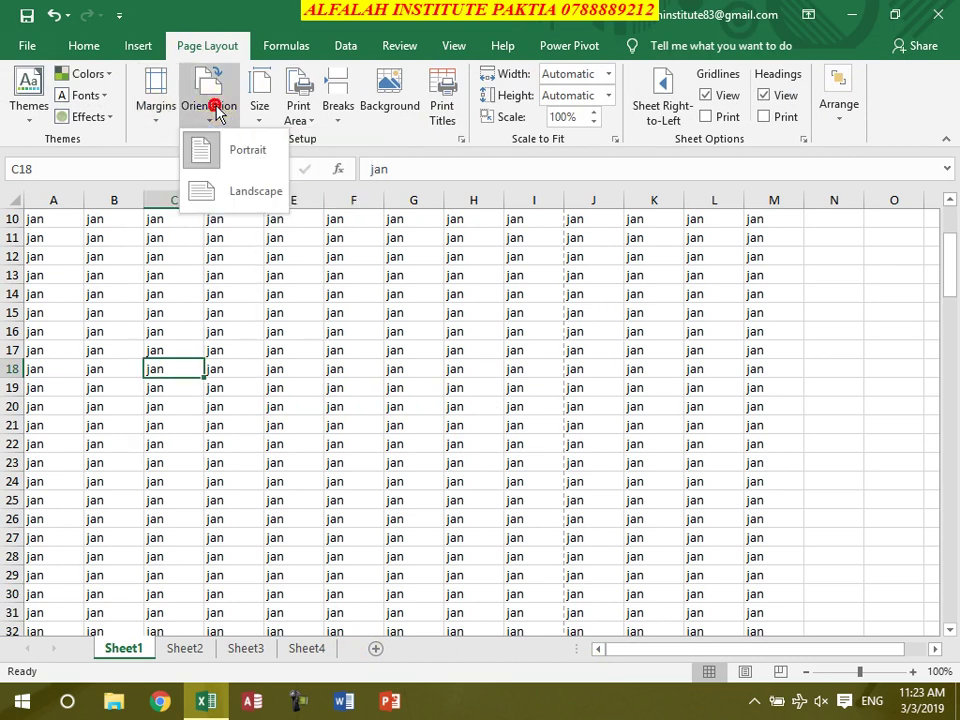
click(229, 200)
click(216, 111)
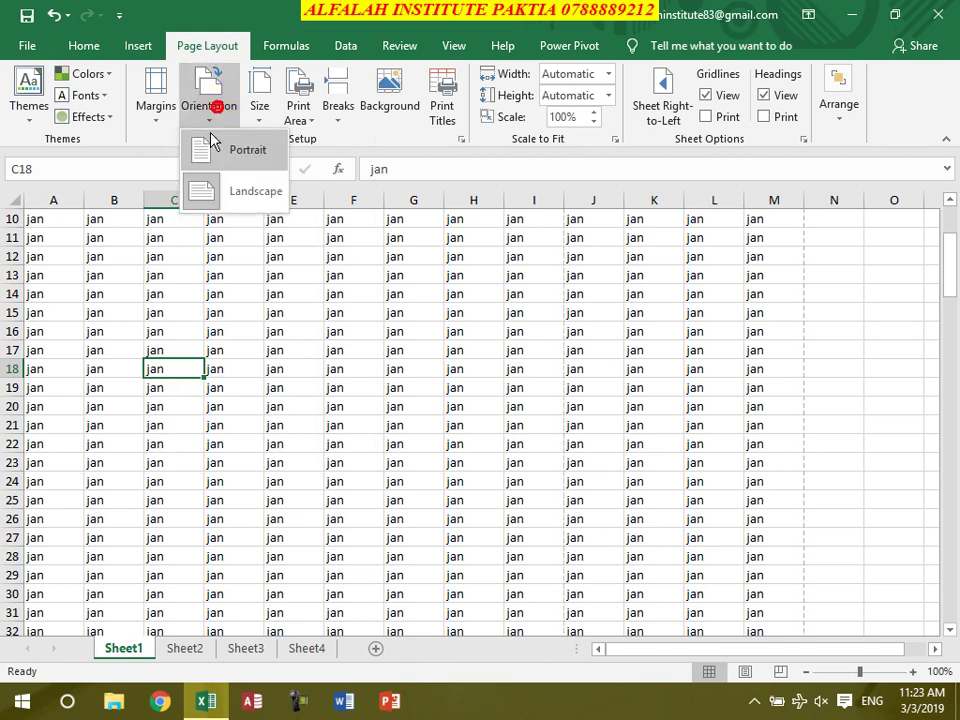
click(212, 150)
- Set the paper size of Sheet1 to A4
click(263, 124)
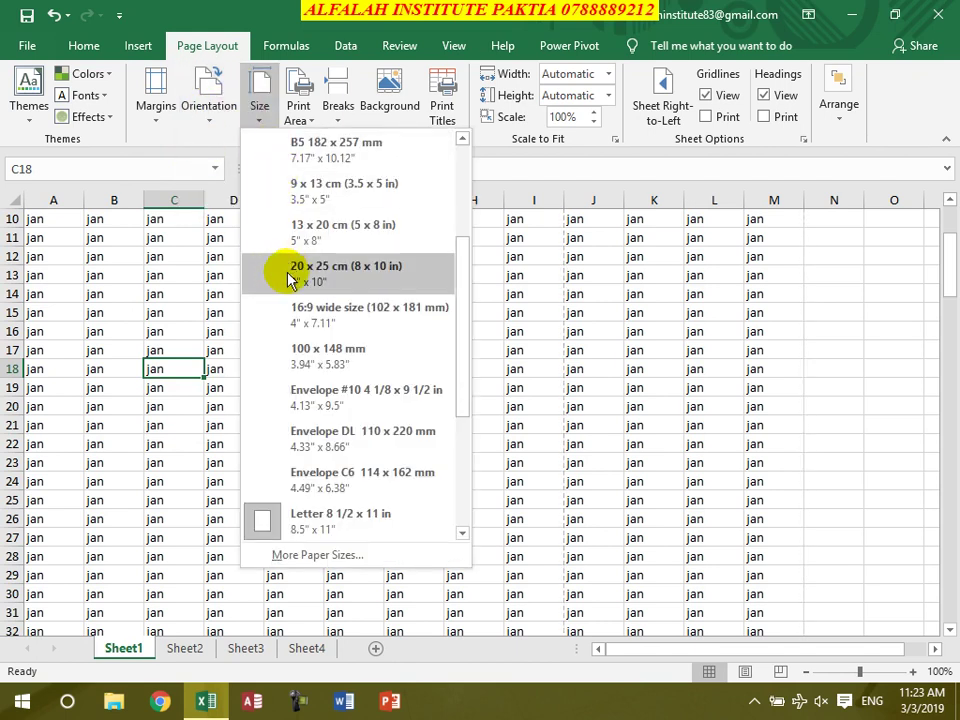
scroll(326, 160, up, 2)
click(321, 162)
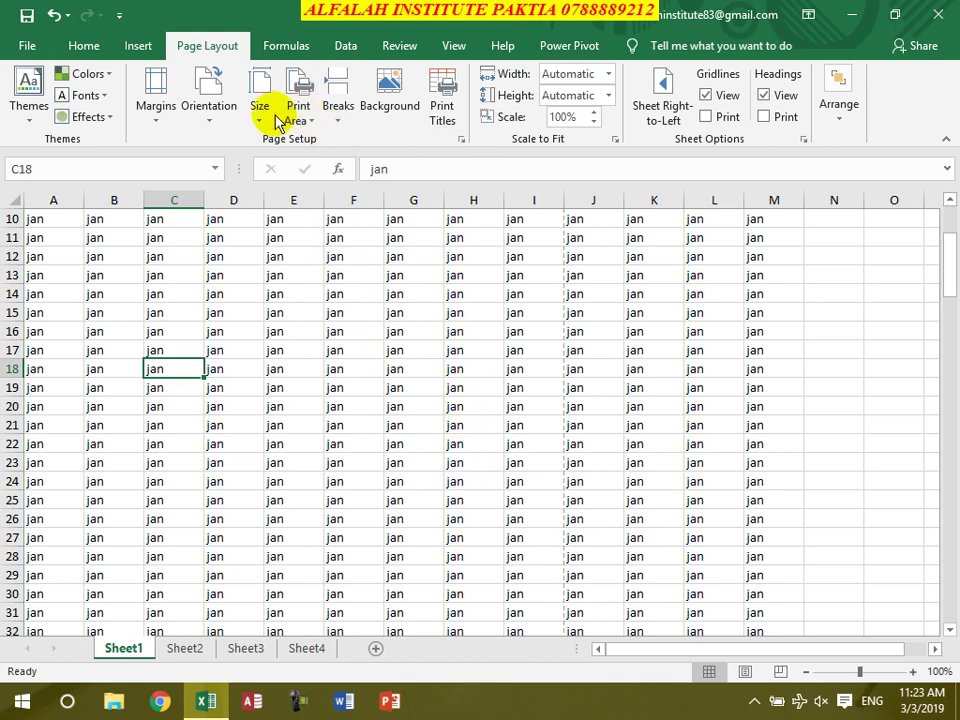
- Select cell G22 and switch the worksheet to Page Layout view
click(405, 445)
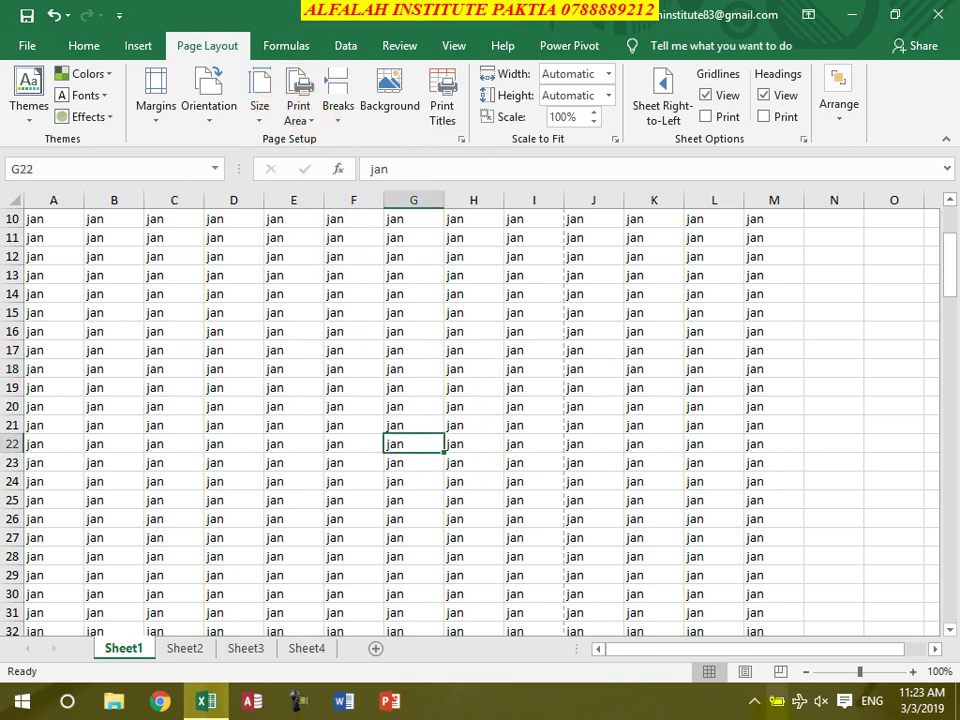
click(745, 672)
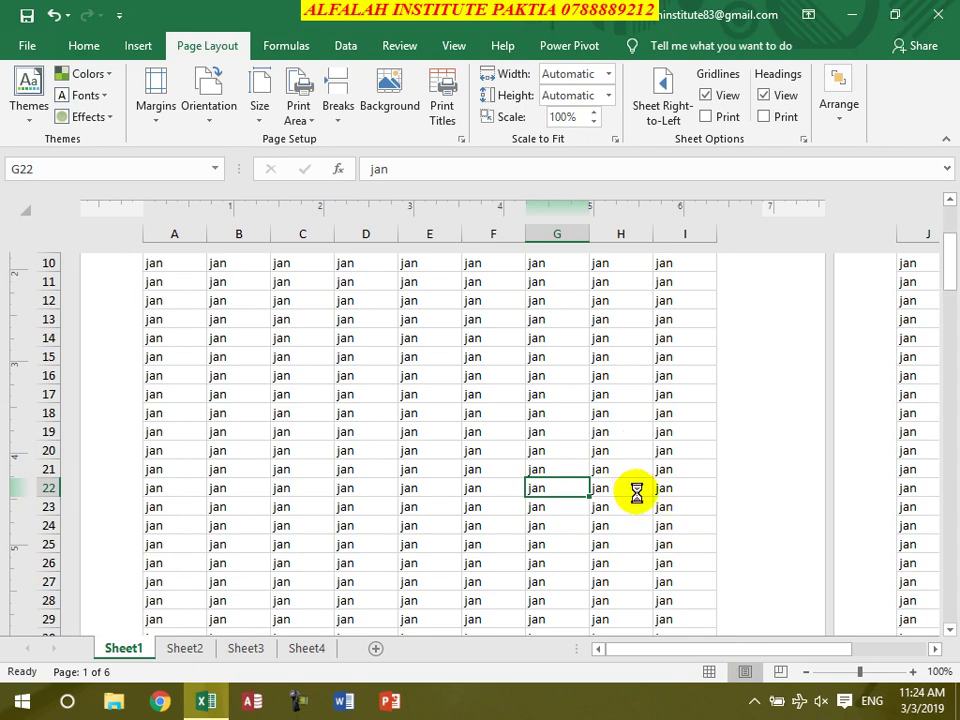
scroll(637, 495, down, 2)
drag(450, 350, 450, 370)
drag(481, 375, 550, 440)
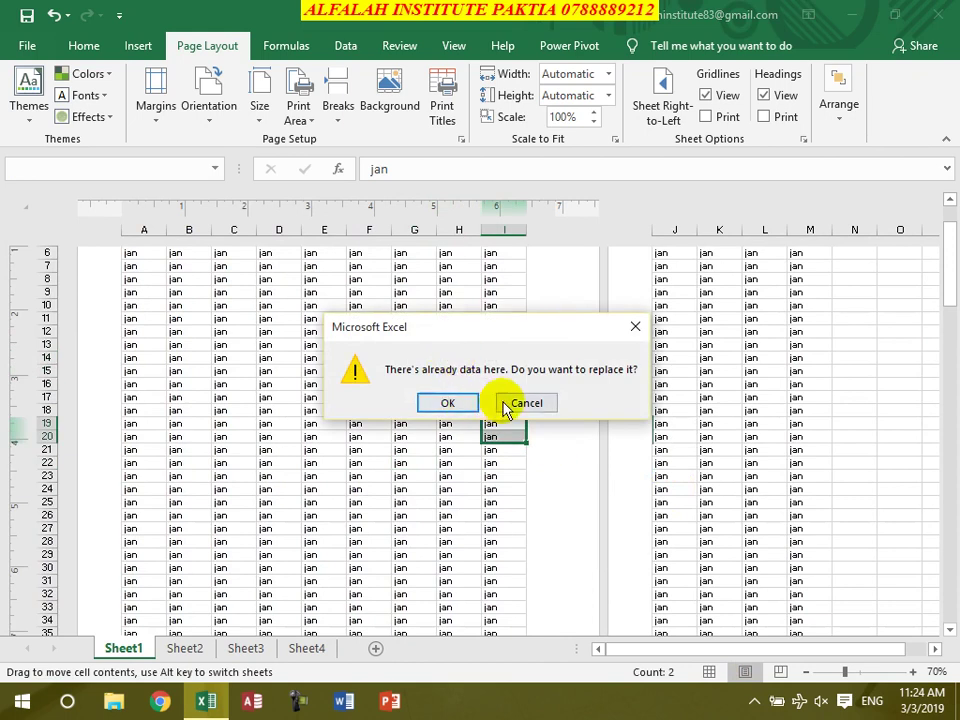
click(505, 404)
drag(465, 344, 726, 497)
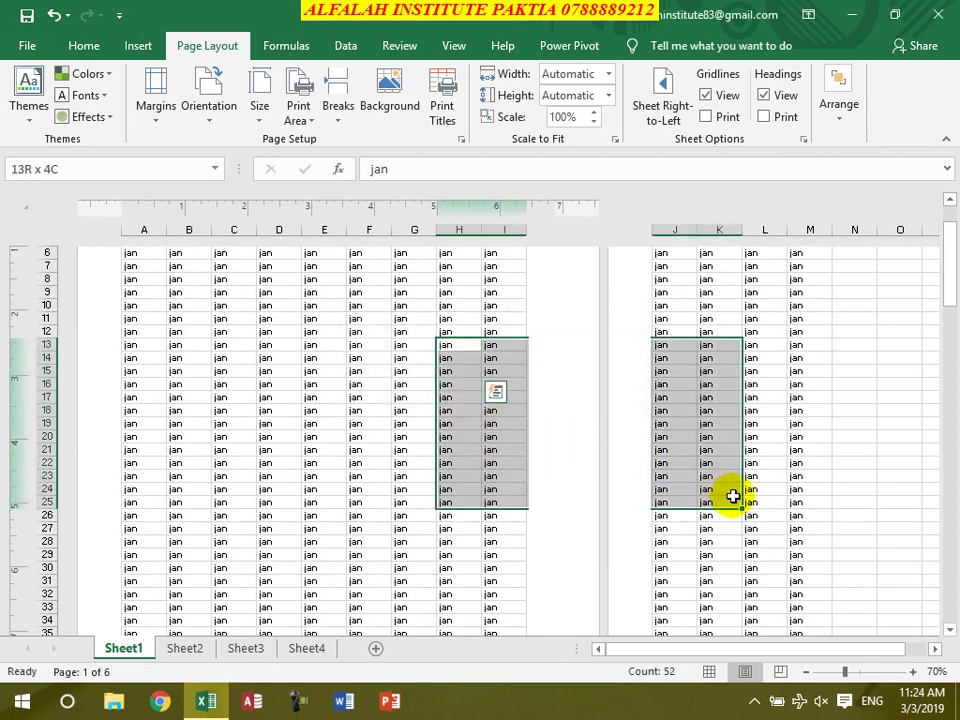
click(728, 501)
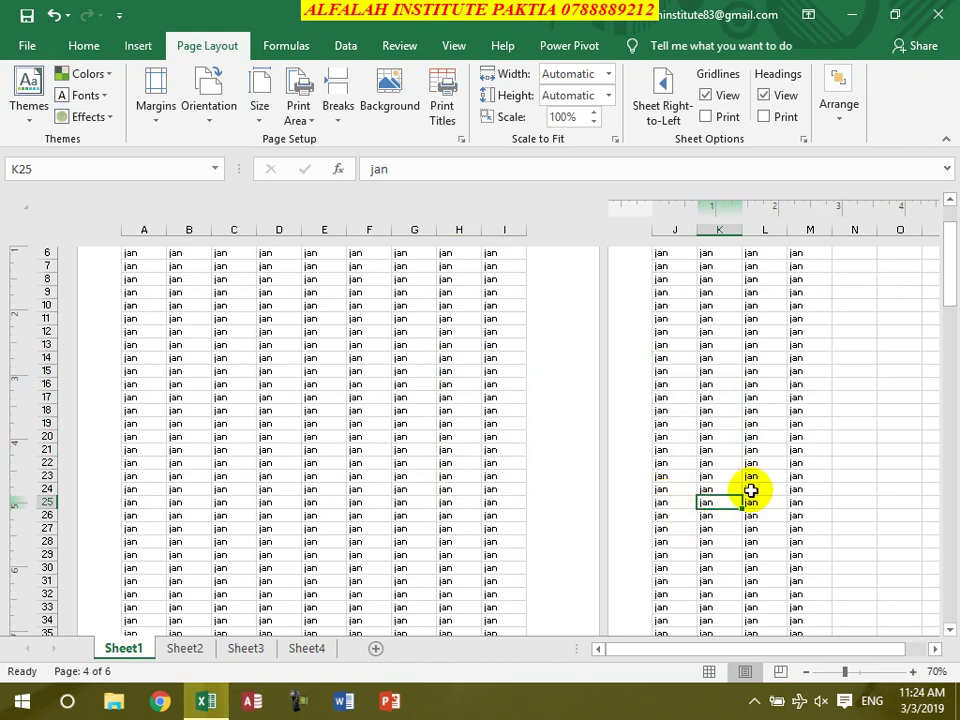
click(452, 345)
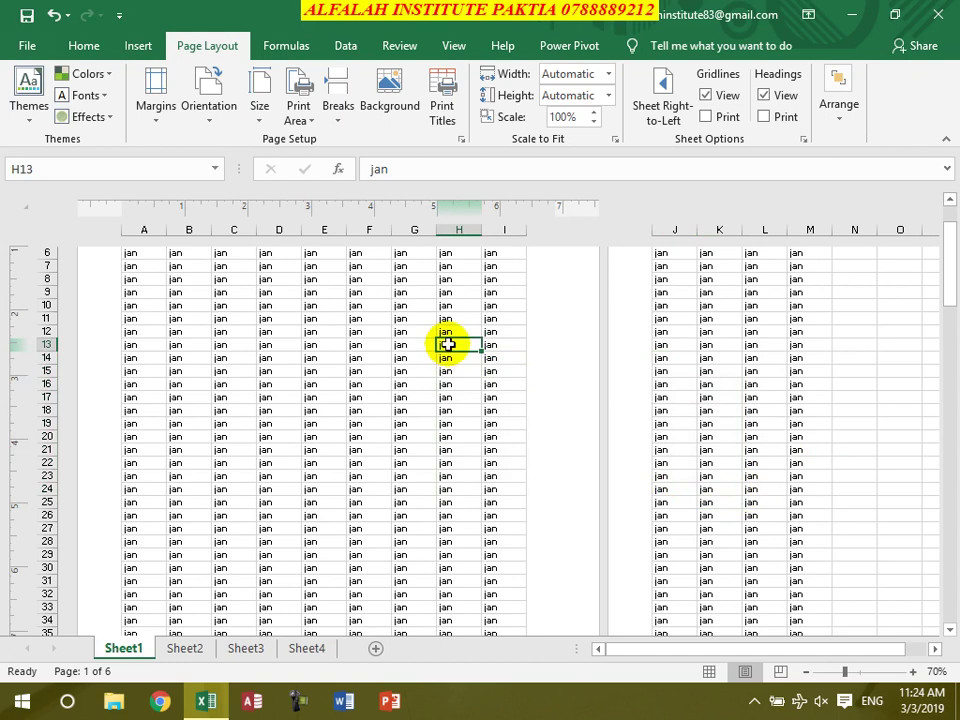
- Set the range H13:K28 as the print area
drag(456, 355, 723, 540)
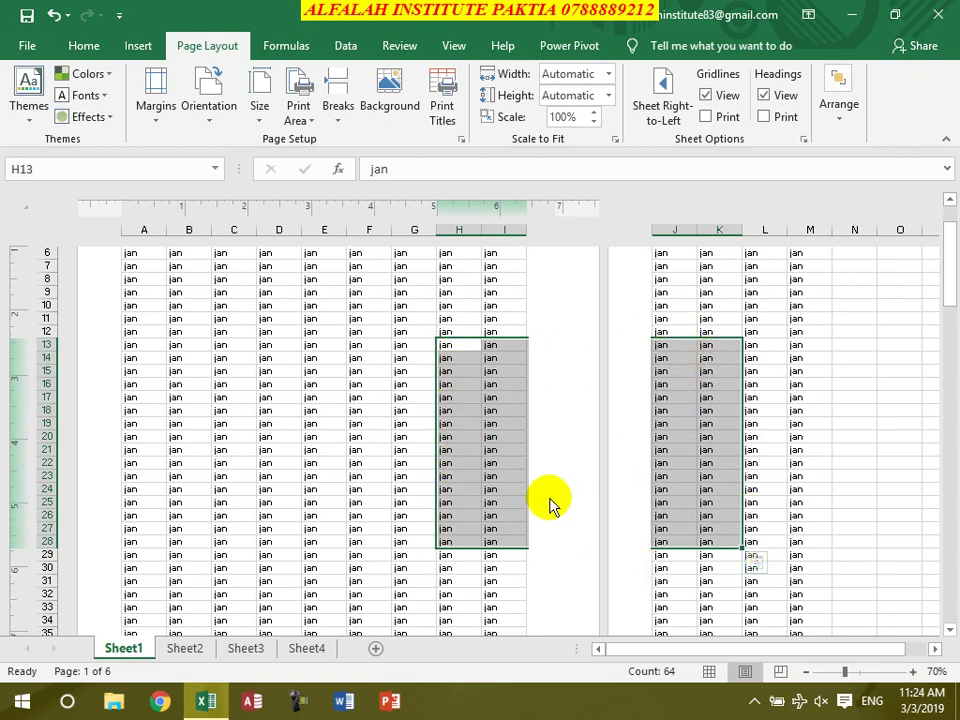
click(301, 117)
click(312, 142)
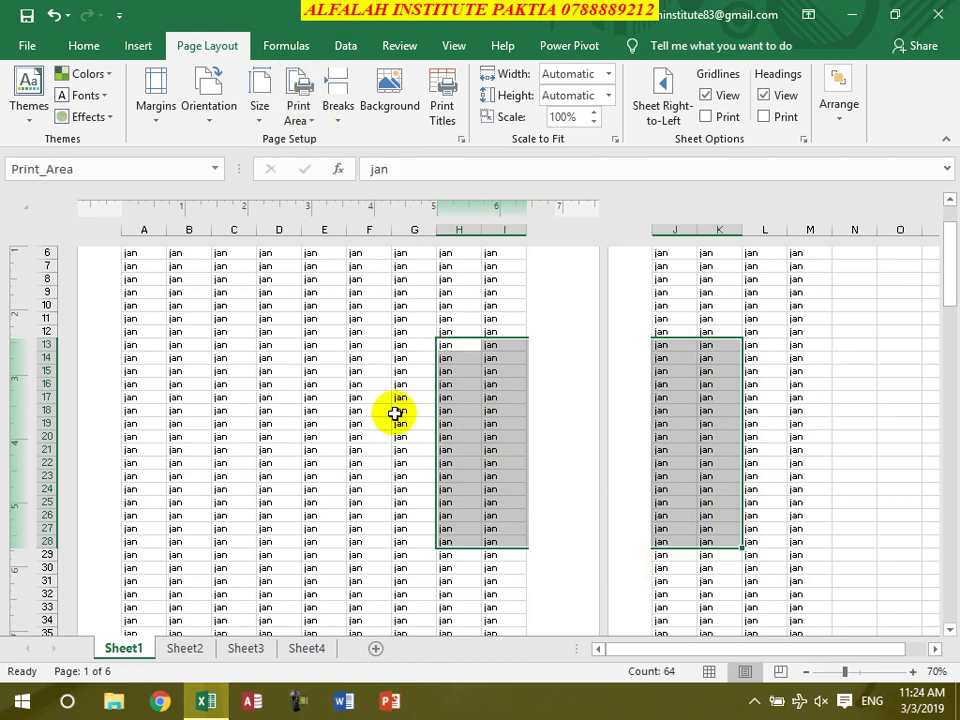
- Preview the printout of the print area, turn on Ignore Print Area for the active sheets, and return to the worksheet
key(ctrl+p)
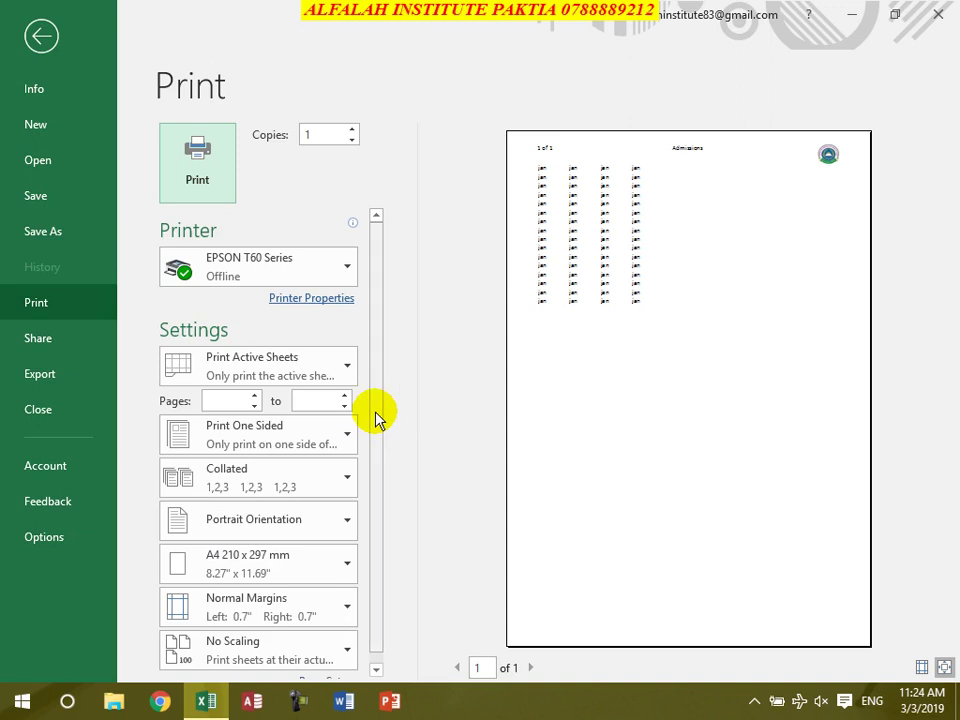
key(Escape)
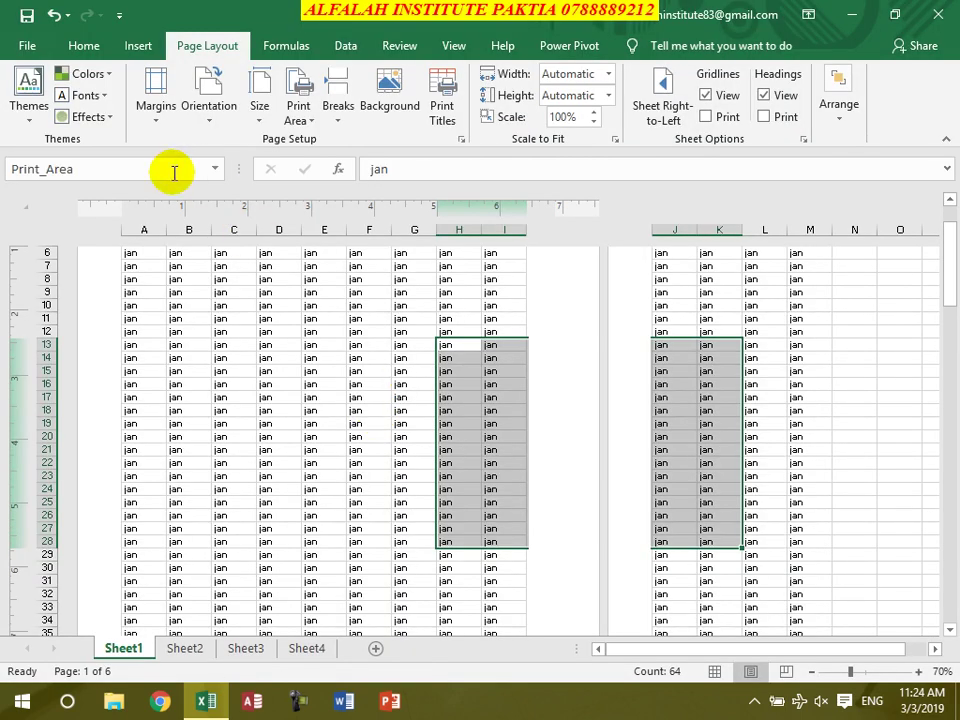
key(ctrl+p)
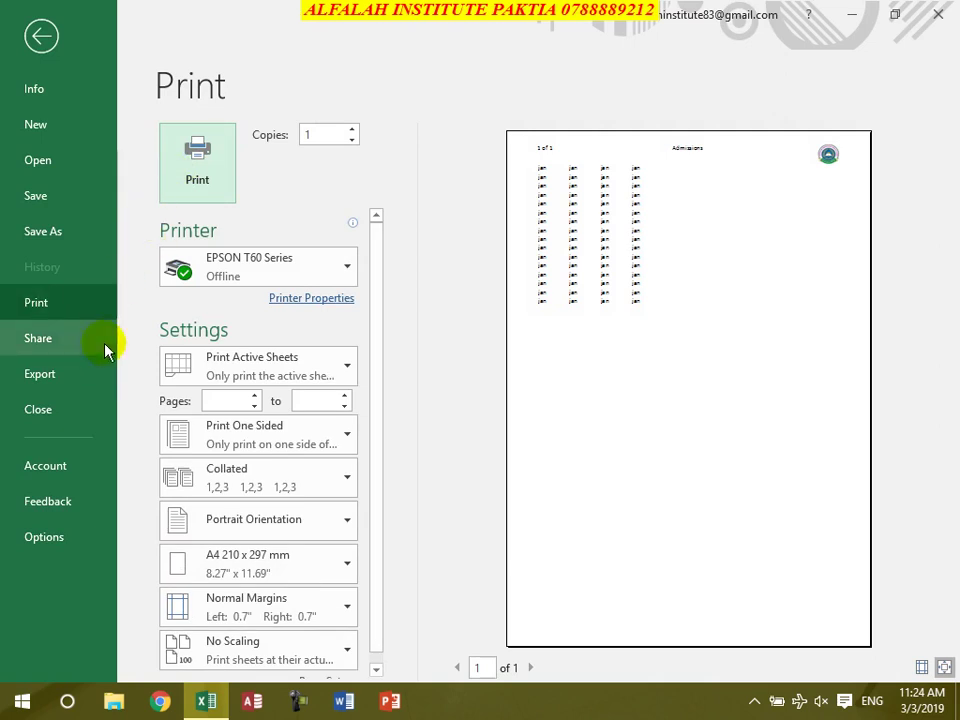
click(260, 374)
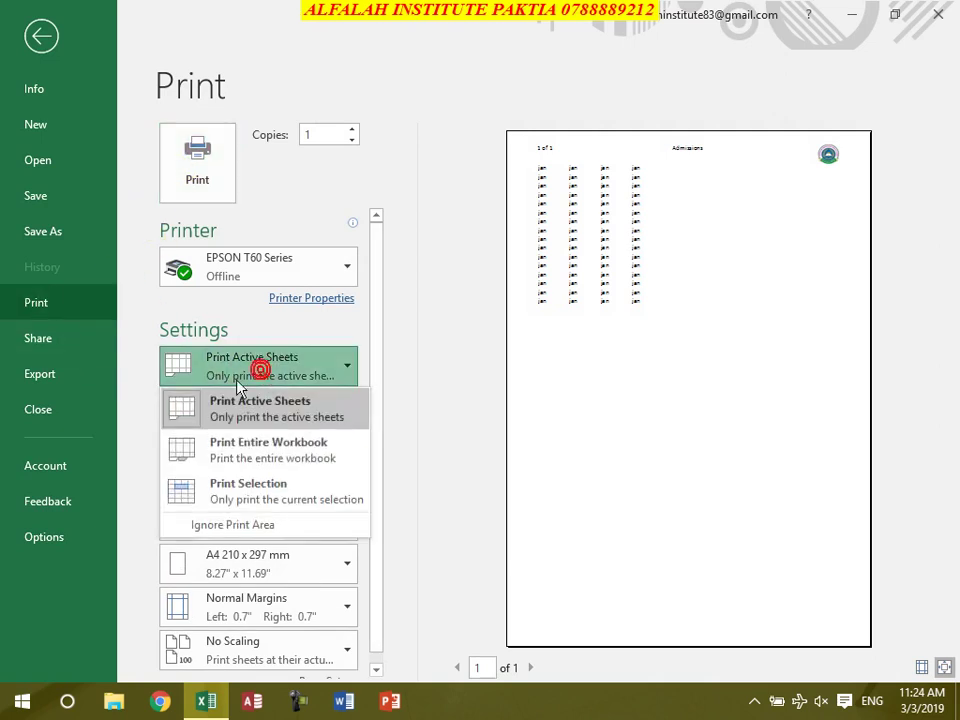
click(200, 527)
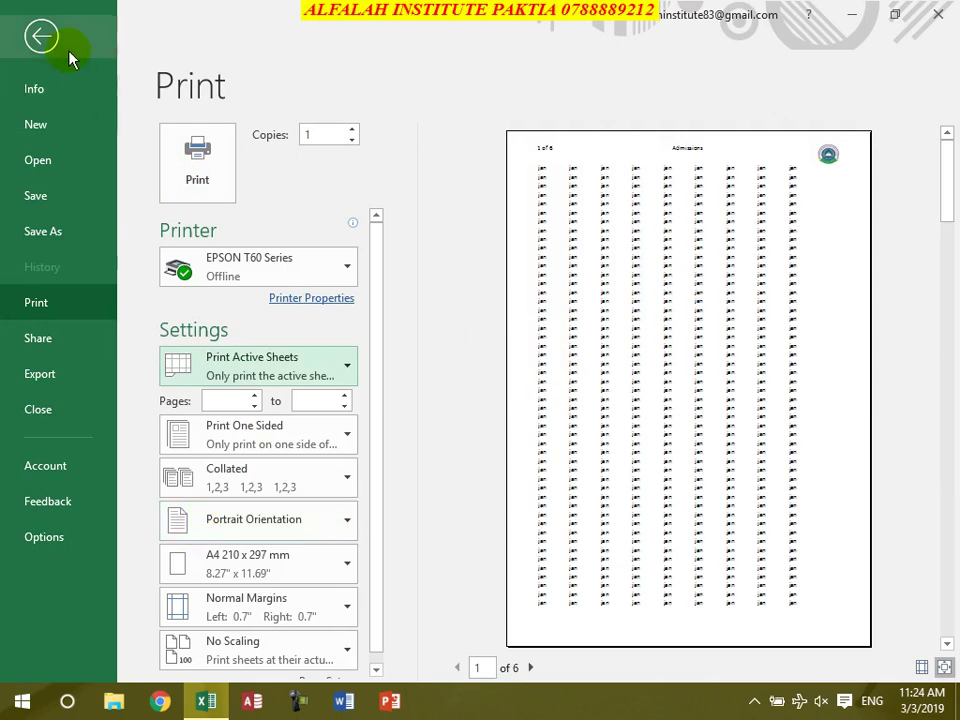
click(45, 37)
click(378, 409)
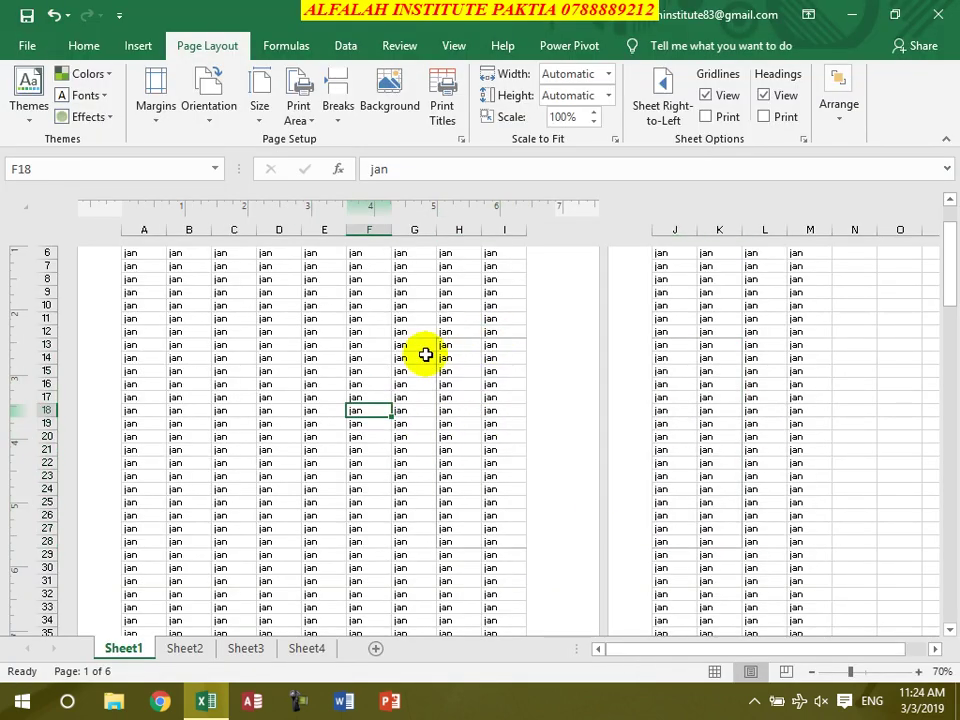
- Switch Sheet1 to Normal view and clear its print area
click(712, 671)
click(298, 112)
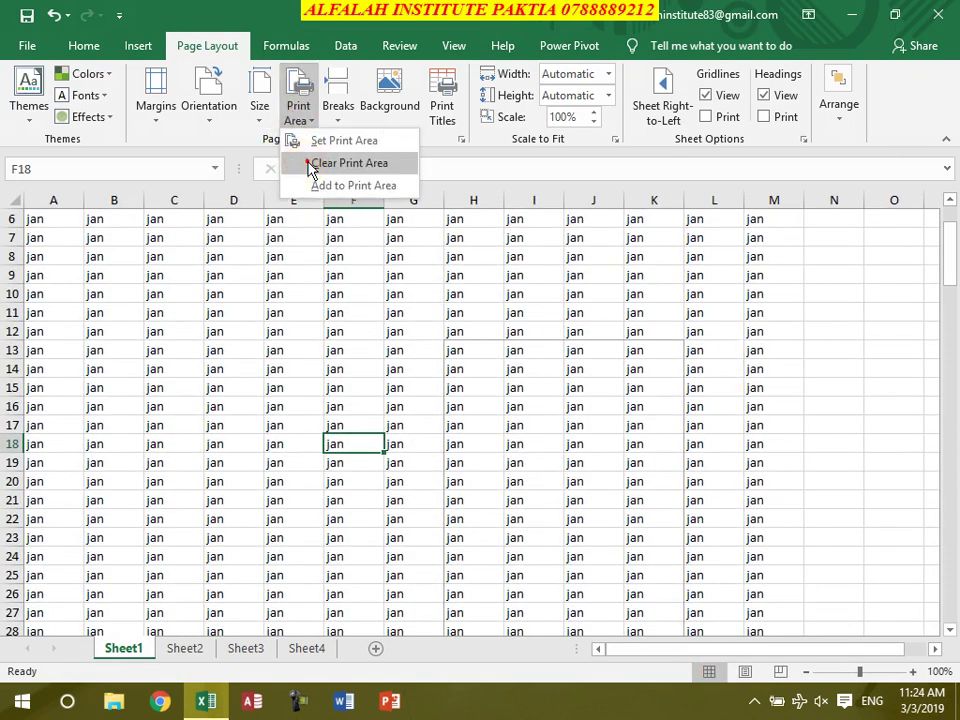
click(309, 165)
click(298, 118)
click(292, 163)
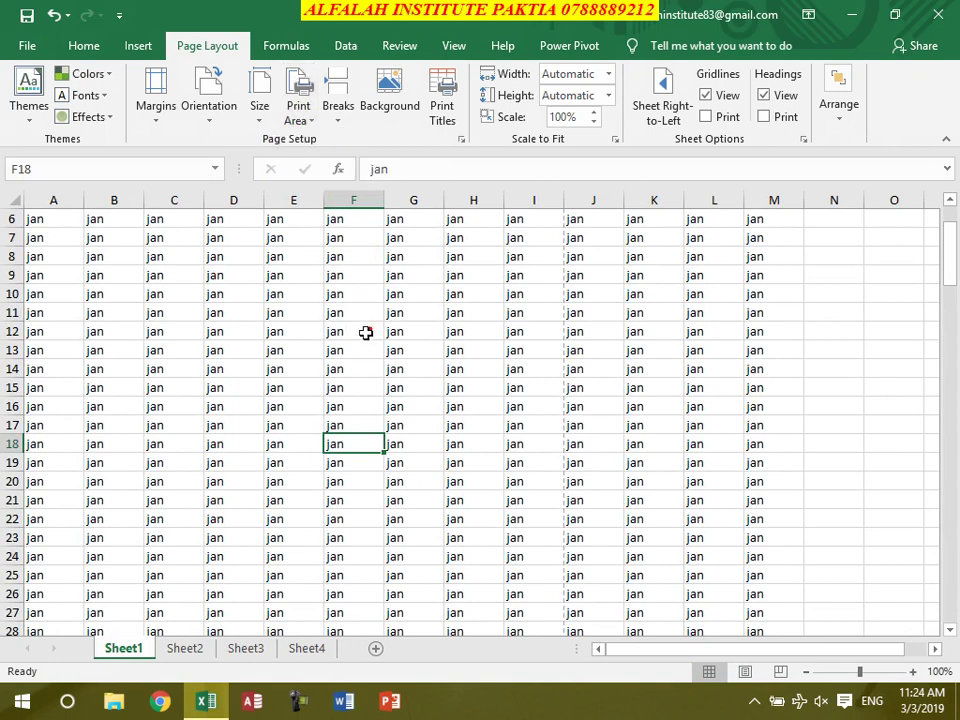
drag(230, 325, 490, 518)
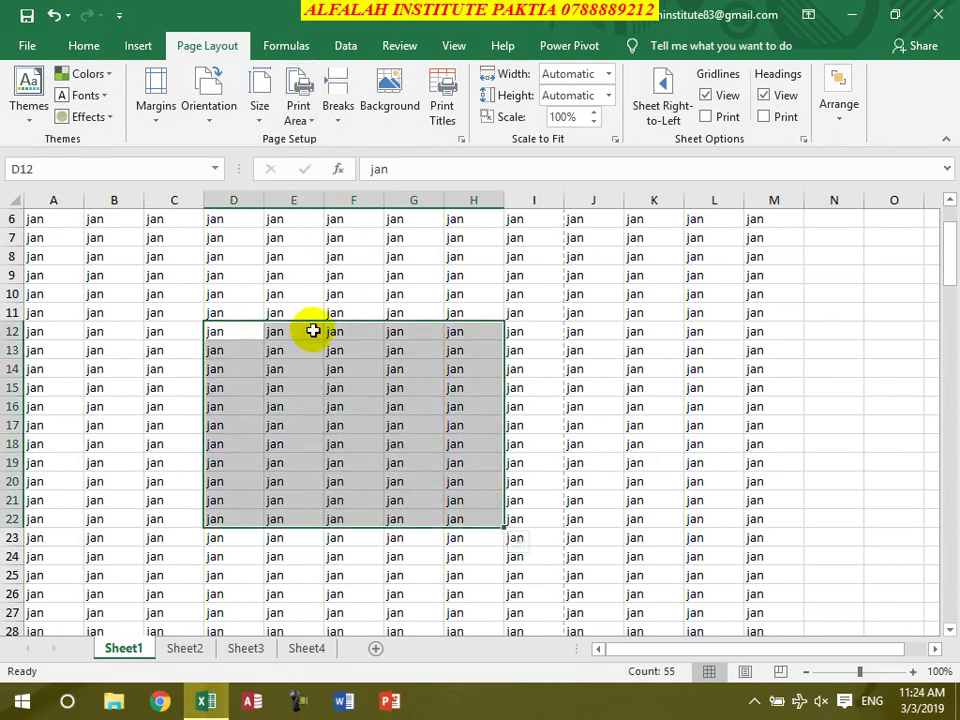
double_click(285, 406)
click(256, 388)
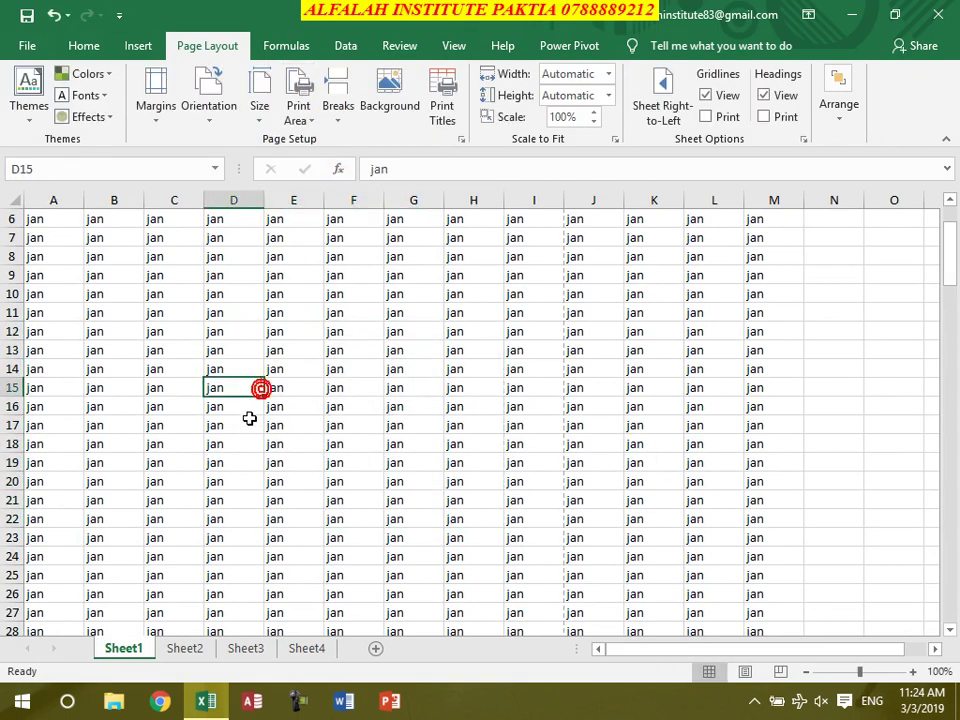
- Insert a page break at cell E16 and select cells in the resulting sections, ending on H21
click(318, 406)
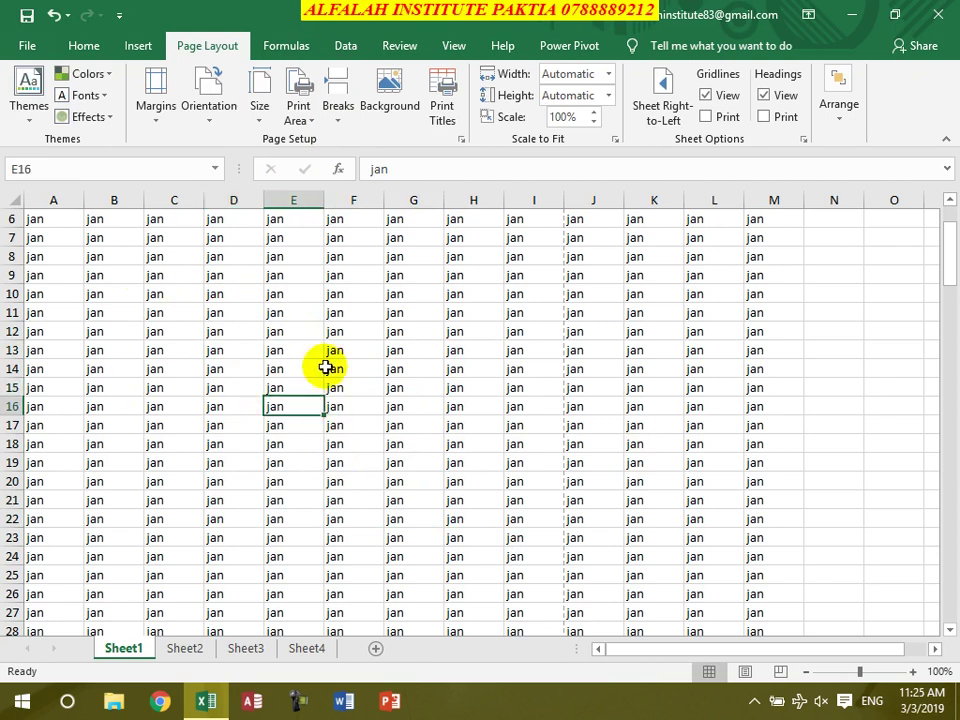
click(338, 105)
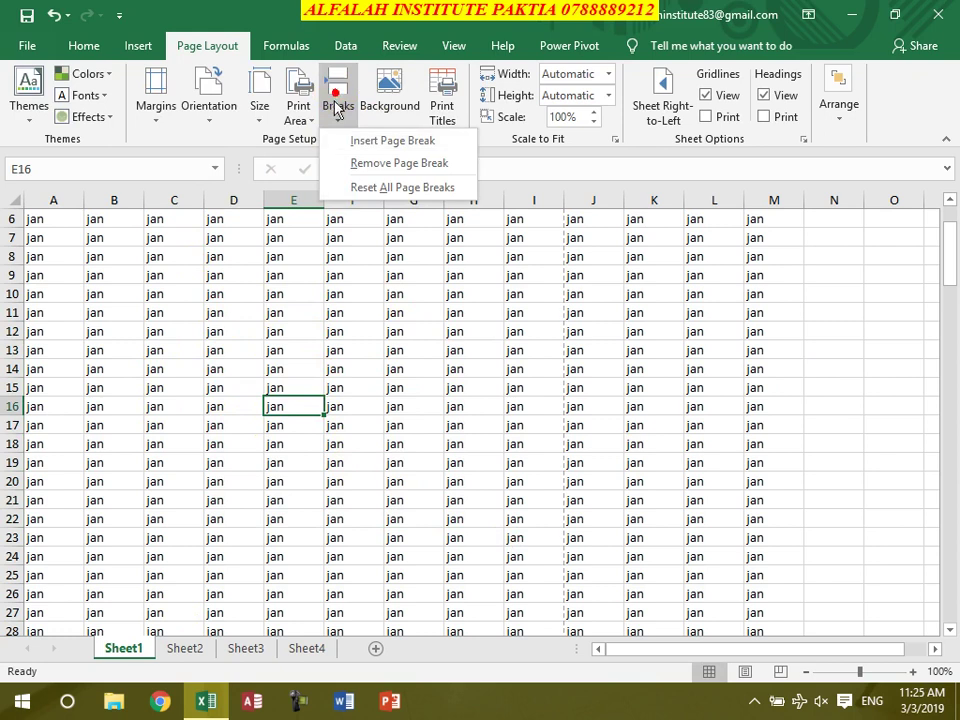
click(338, 143)
click(122, 281)
click(448, 310)
click(175, 478)
click(470, 500)
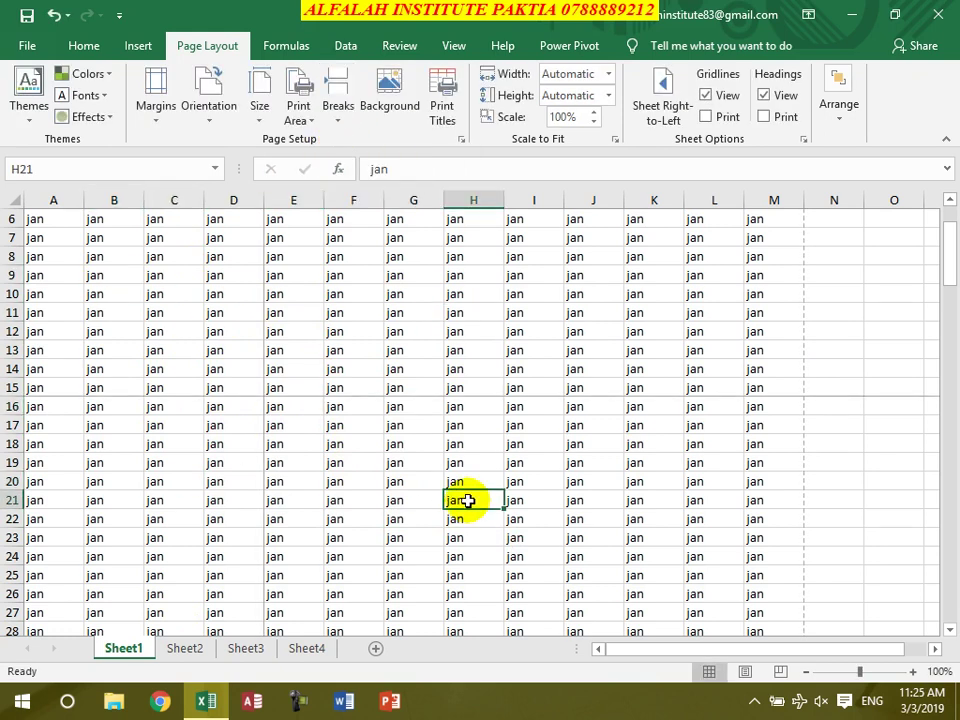
- Try to remove the page break from cell H21, and reset all page breaks on the sheet
click(341, 118)
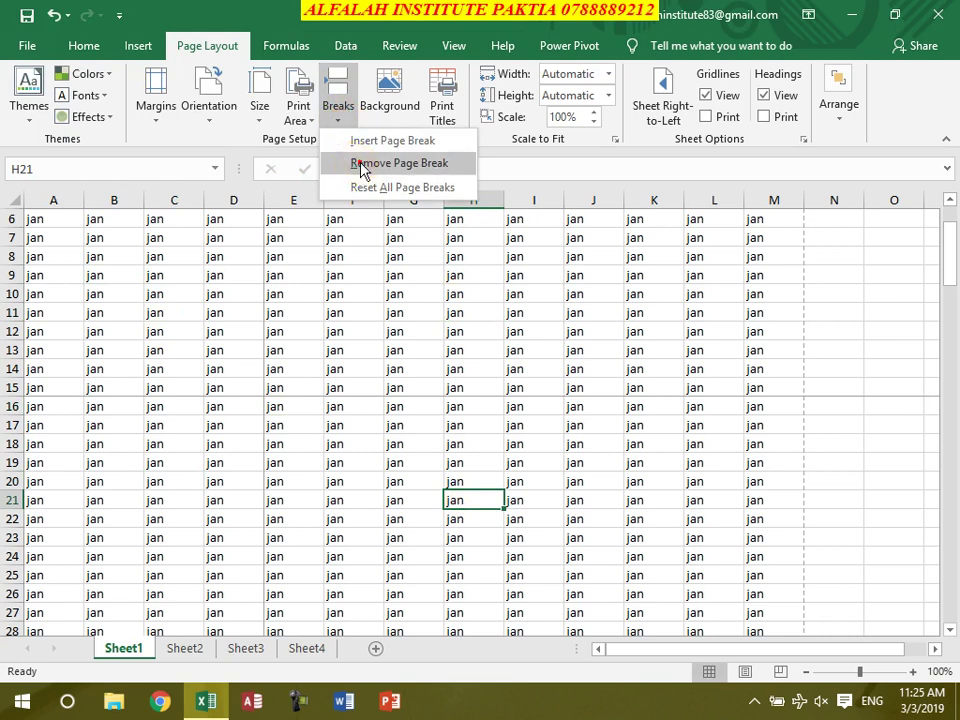
click(360, 163)
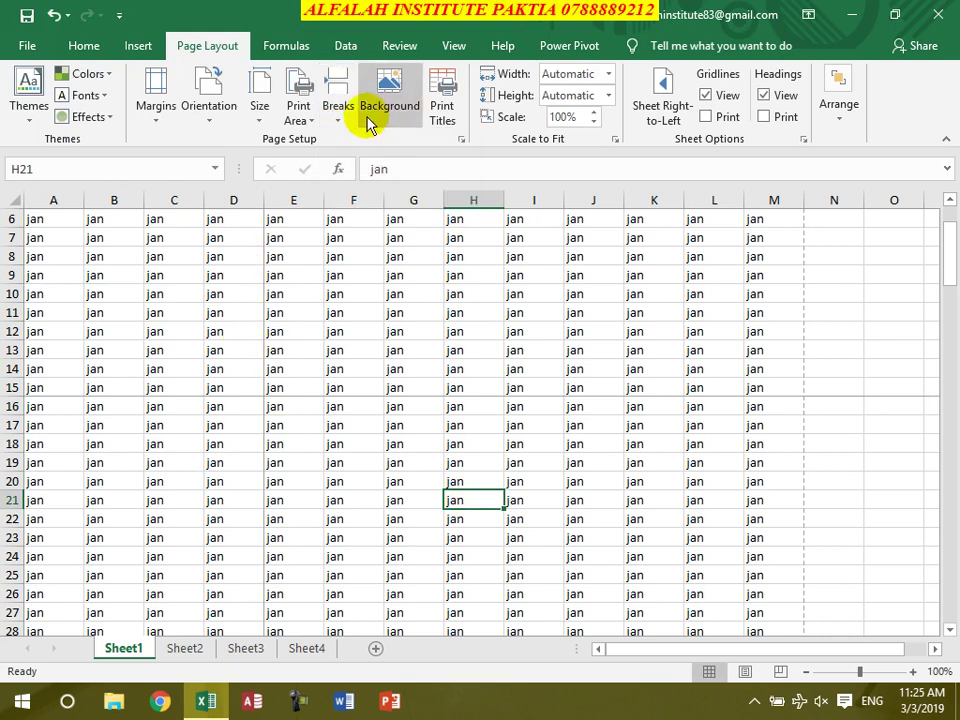
click(336, 118)
click(385, 188)
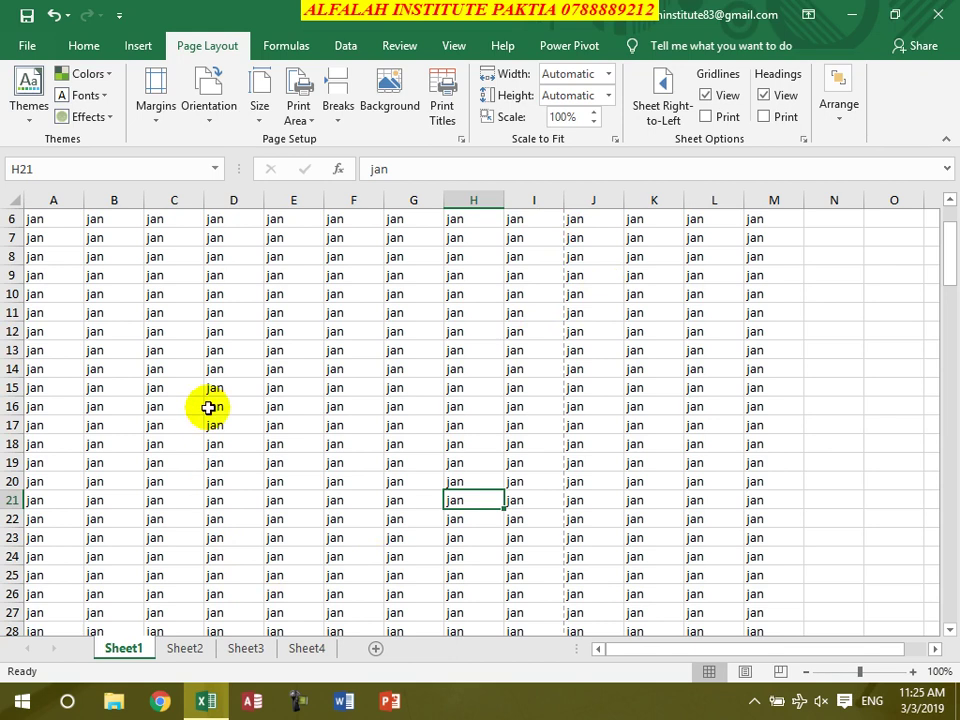
- Set the flower-vase picture (28) from Downloads as the sheet background, look over the sheet, and delete the background
click(391, 107)
click(490, 392)
scroll(405, 320, down, 1)
double_click(401, 306)
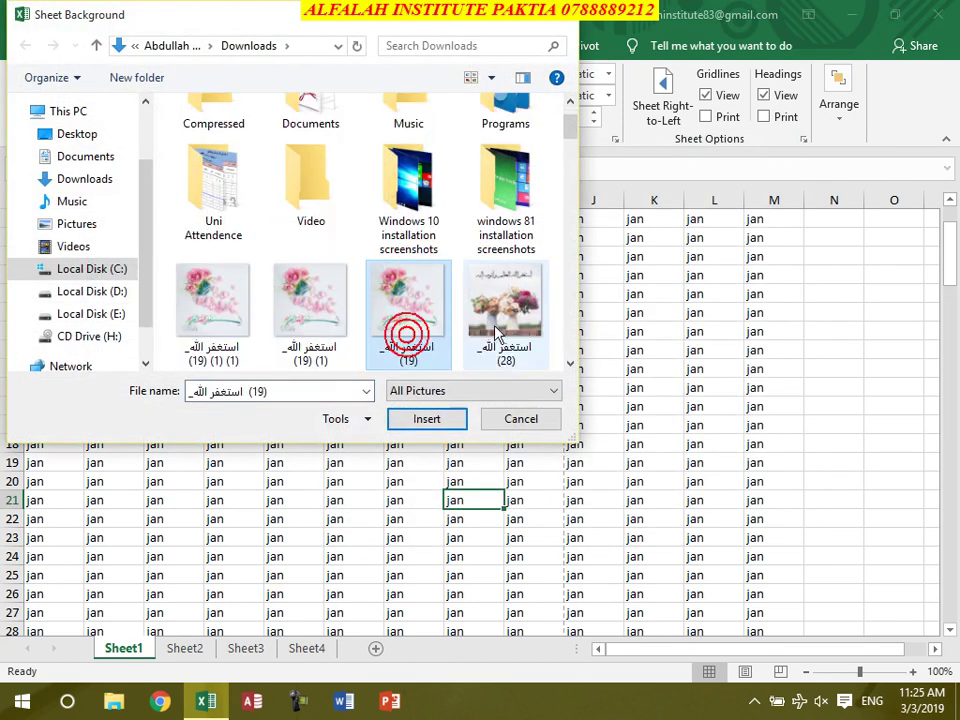
scroll(519, 379, down, 8)
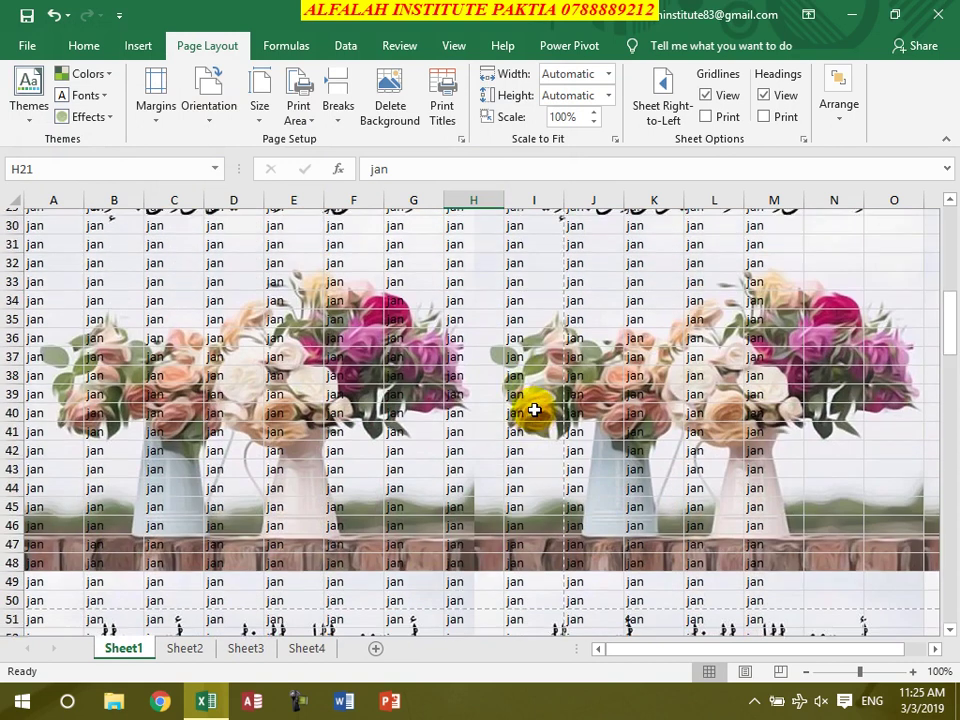
scroll(536, 409, up, 10)
click(389, 107)
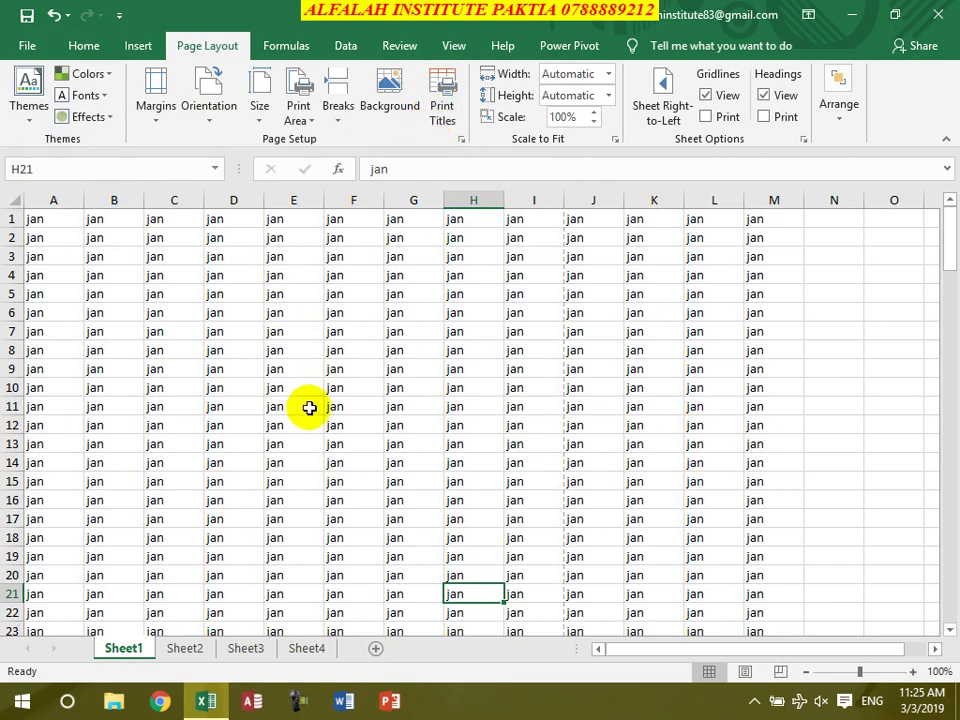
- Fill row 1 and column A with yellow
click(12, 218)
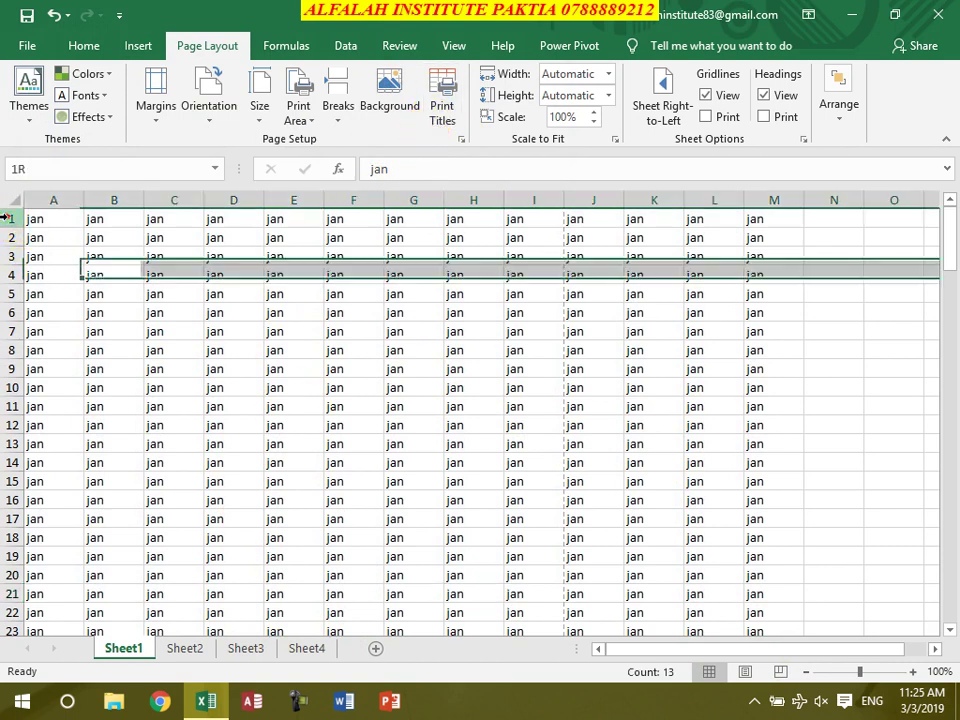
click(84, 46)
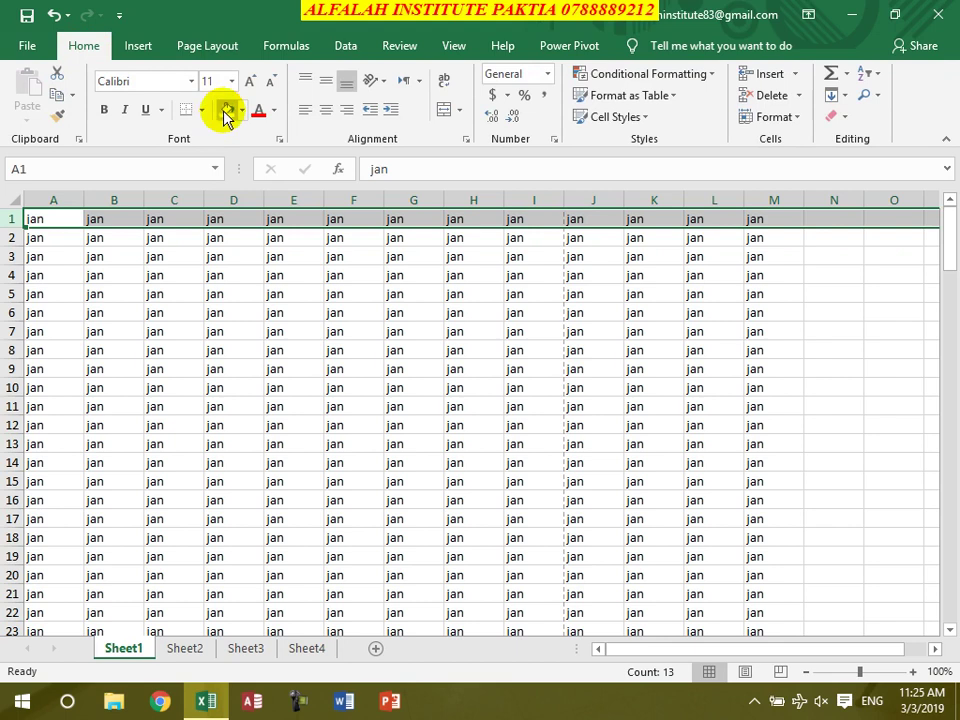
click(226, 110)
click(54, 200)
click(226, 110)
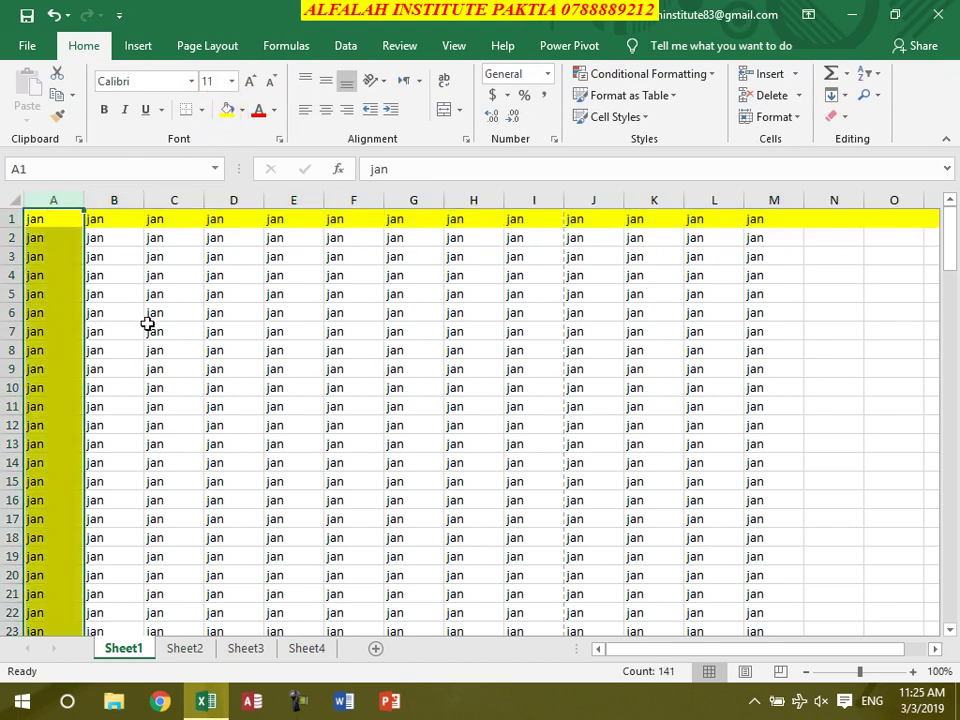
- Preview the first three printed pages to check where the yellow row and column appear, and return to the worksheet
click(150, 327)
key(ctrl+p)
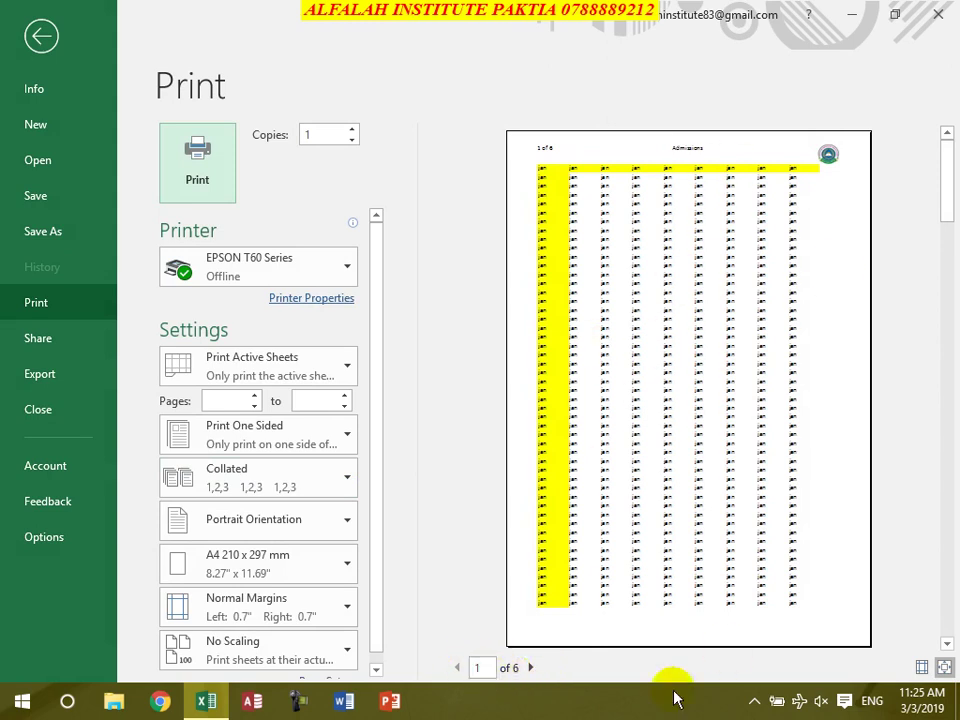
click(530, 667)
click(530, 667)
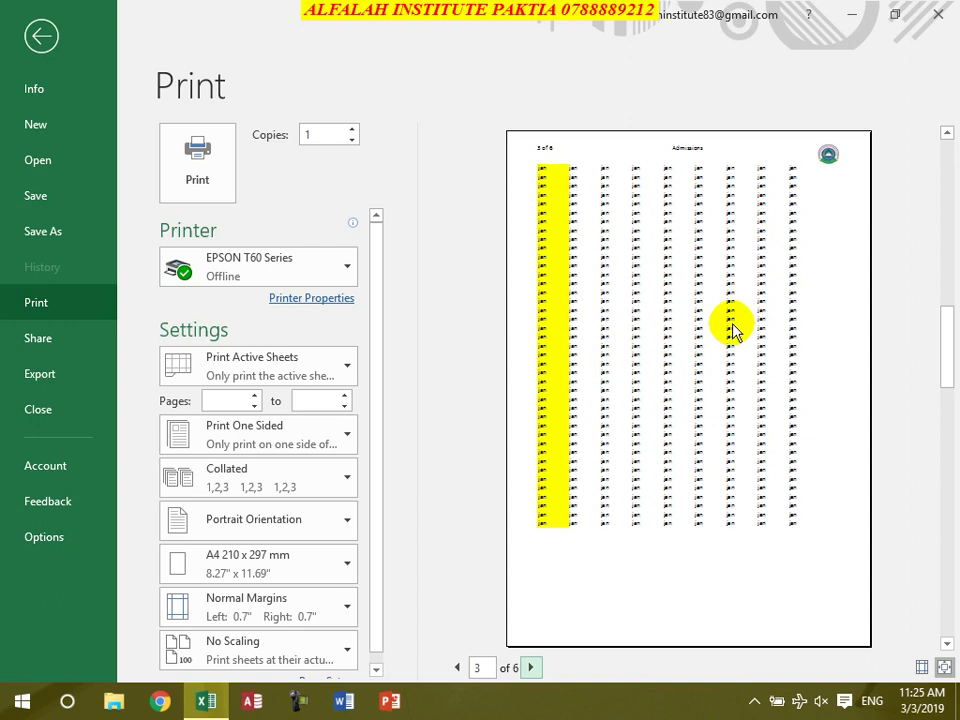
scroll(727, 345, up, 2)
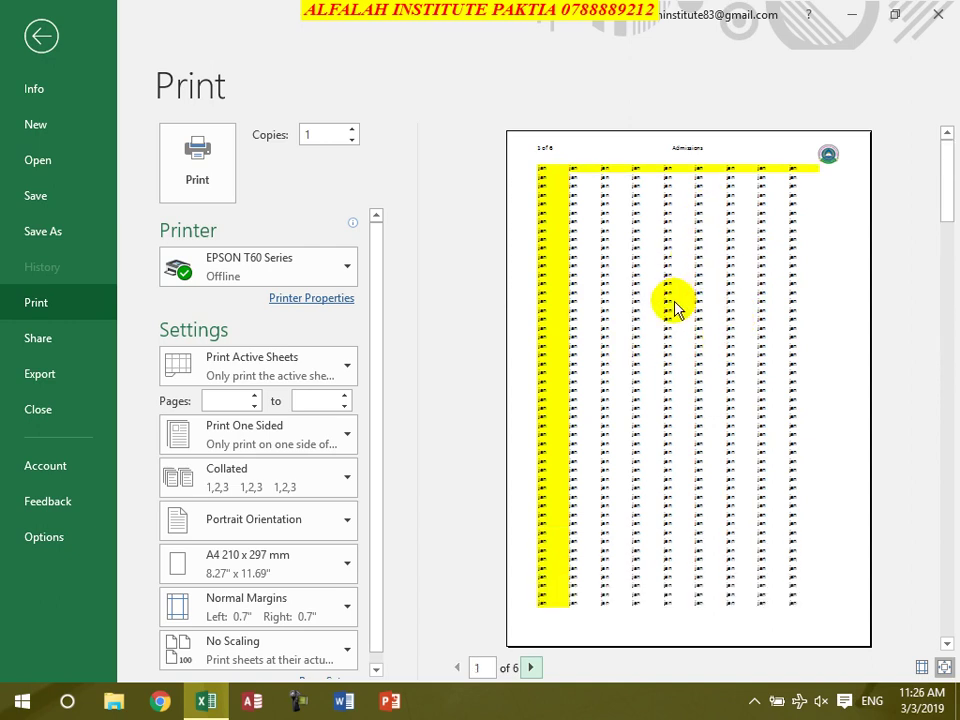
key(Escape)
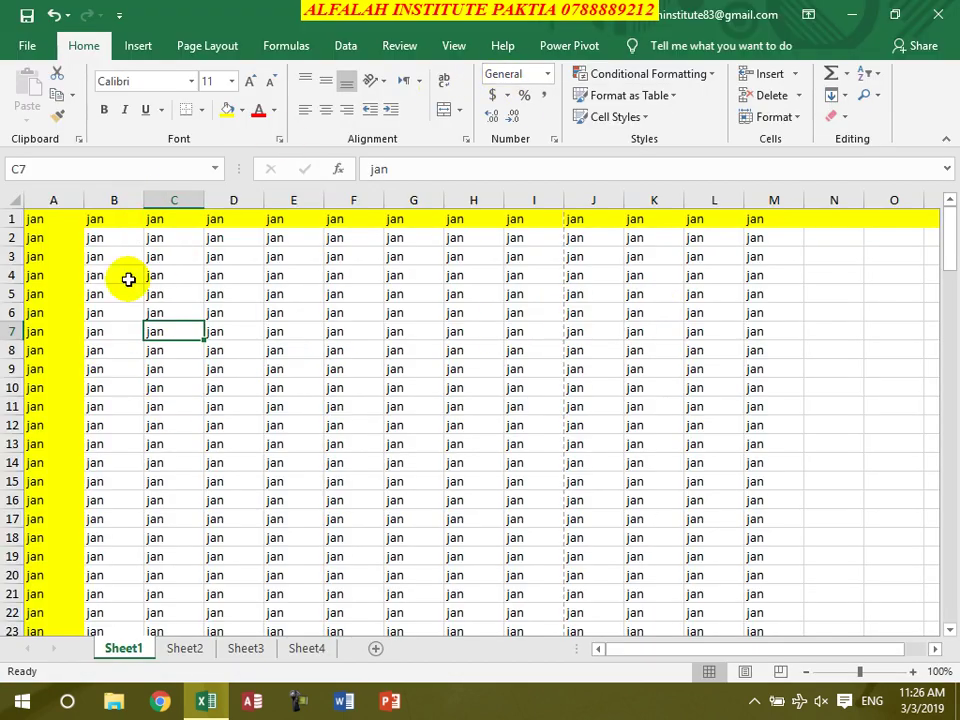
- Set row 1 ($1:$1) to repeat at the top of every printed page
click(195, 46)
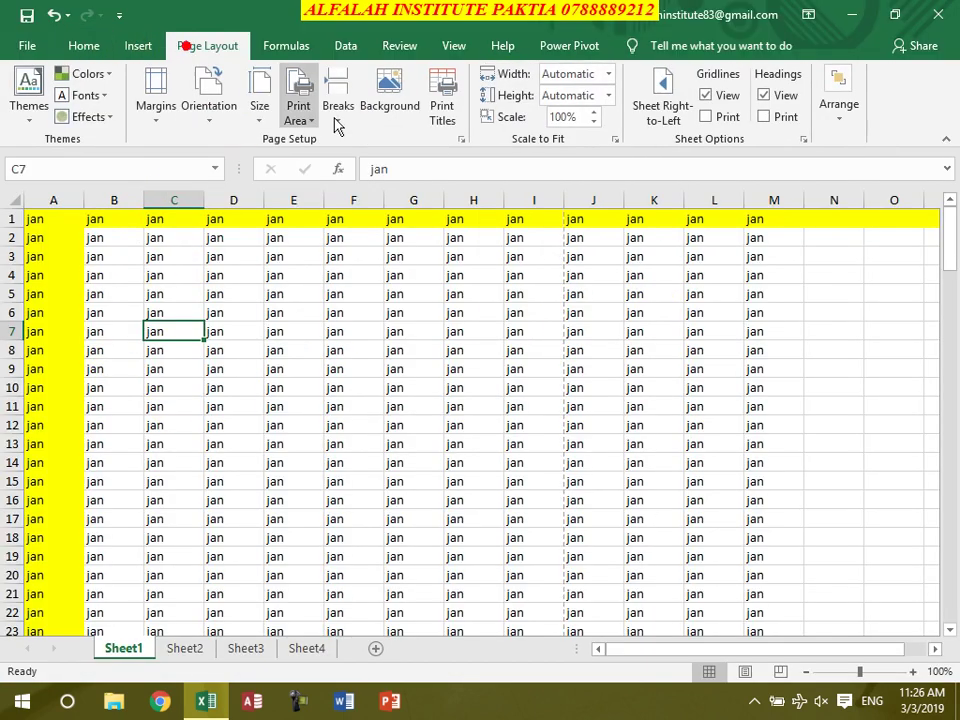
click(450, 105)
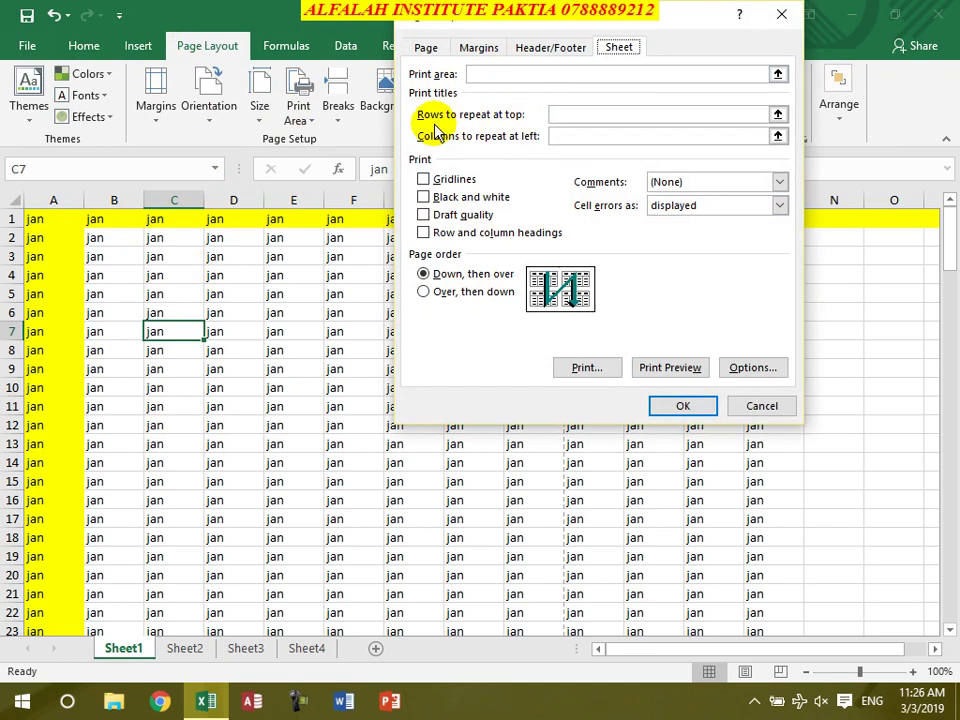
click(574, 114)
click(18, 221)
mouse_move(18, 221)
mouse_down()
mouse_move(17, 343)
mouse_move(13, 218)
mouse_up()
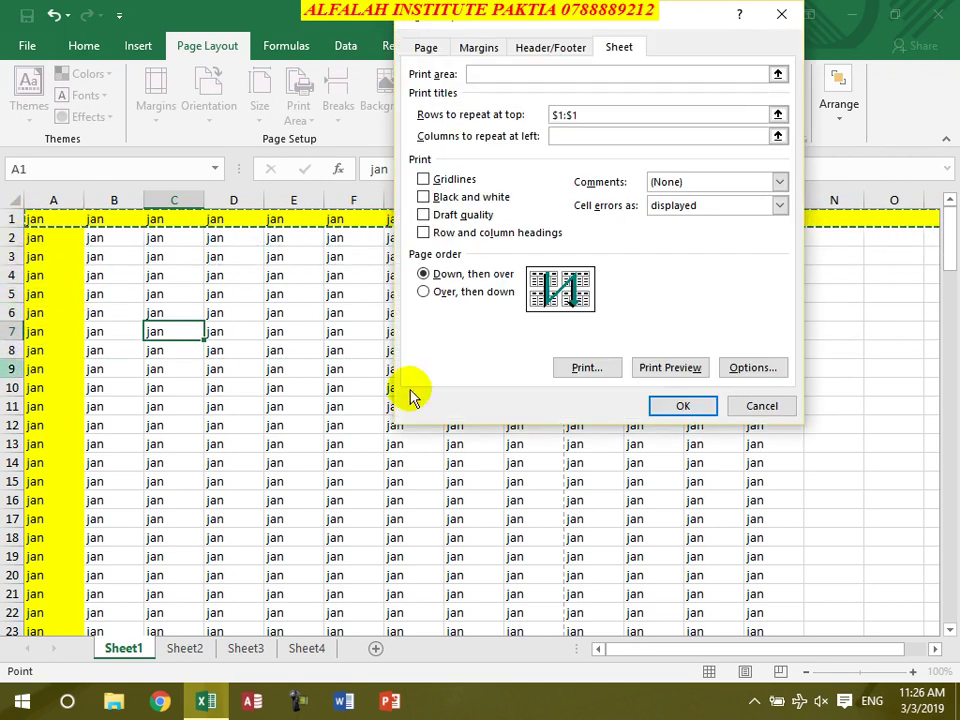
click(683, 405)
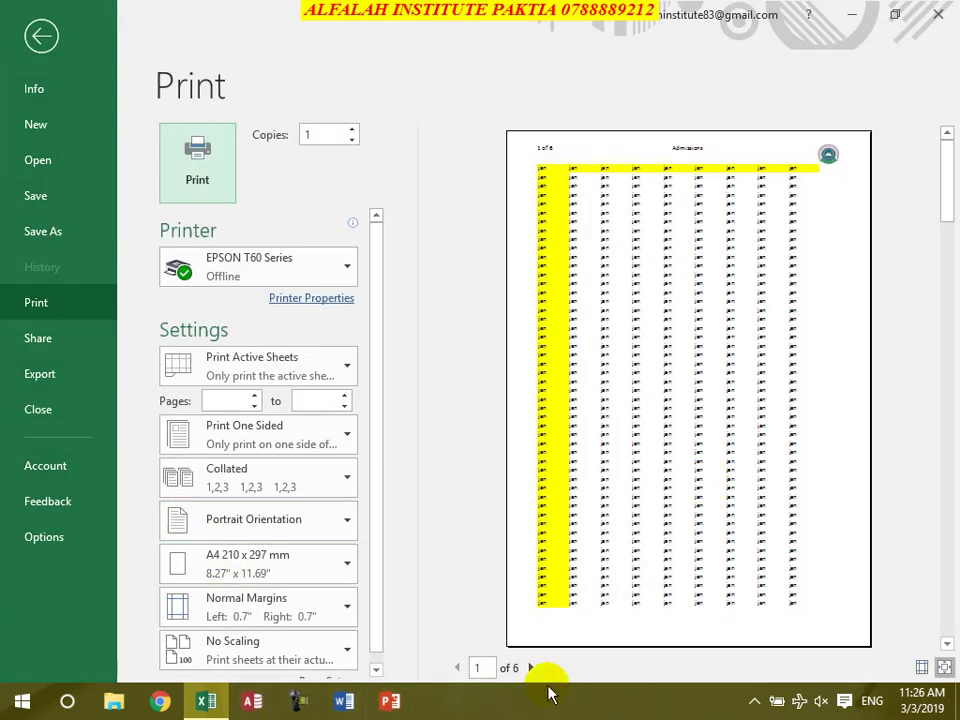
- Page through the print preview to page 6 to check the repeated top row, and return to the worksheet
click(531, 668)
click(531, 668)
click(531, 668)
click(531, 668)
click(531, 668)
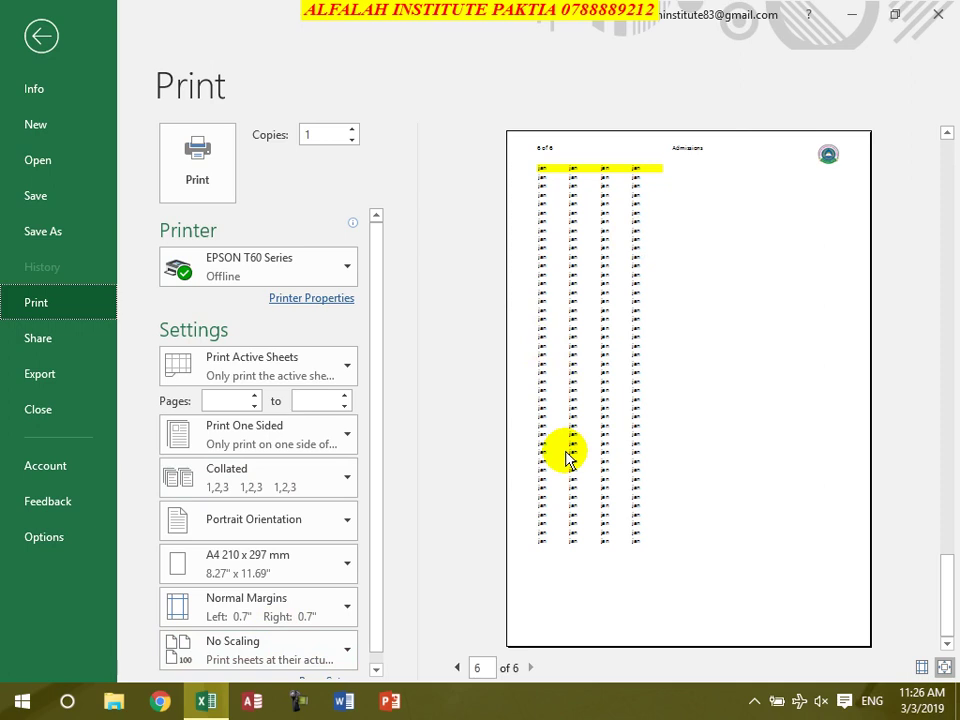
key(Escape)
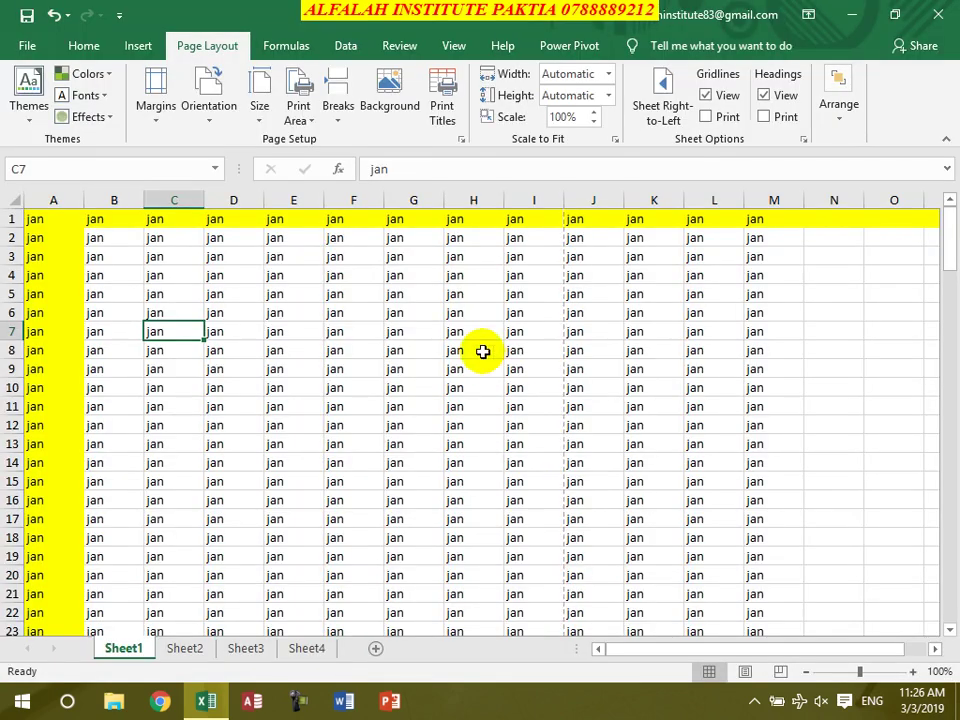
- Set column A ($A:$A) to repeat at the left of every printed page
click(441, 105)
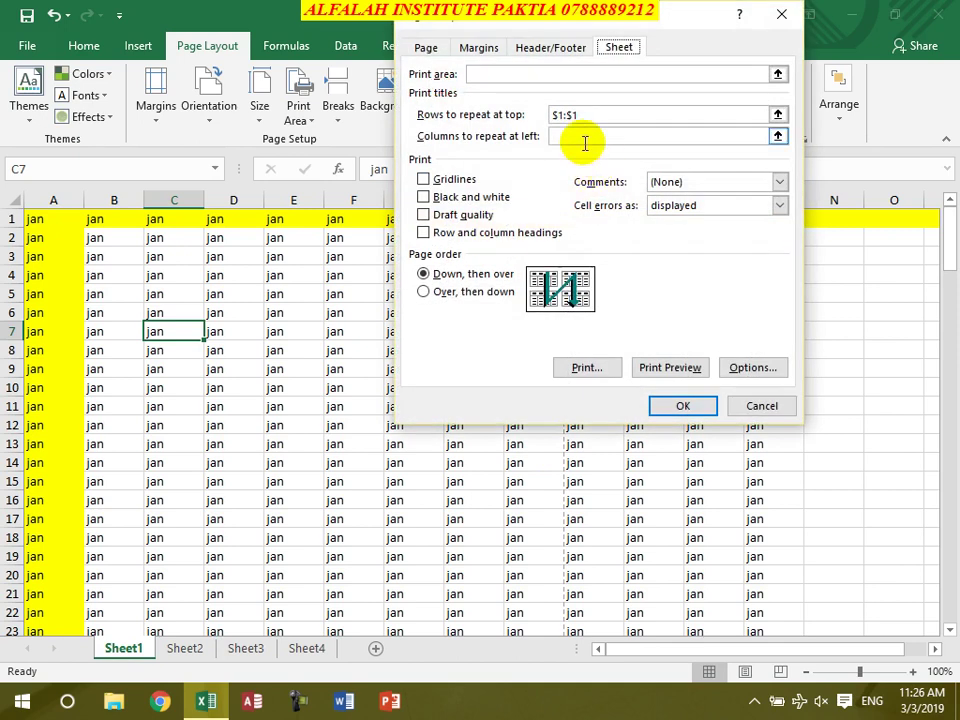
click(576, 137)
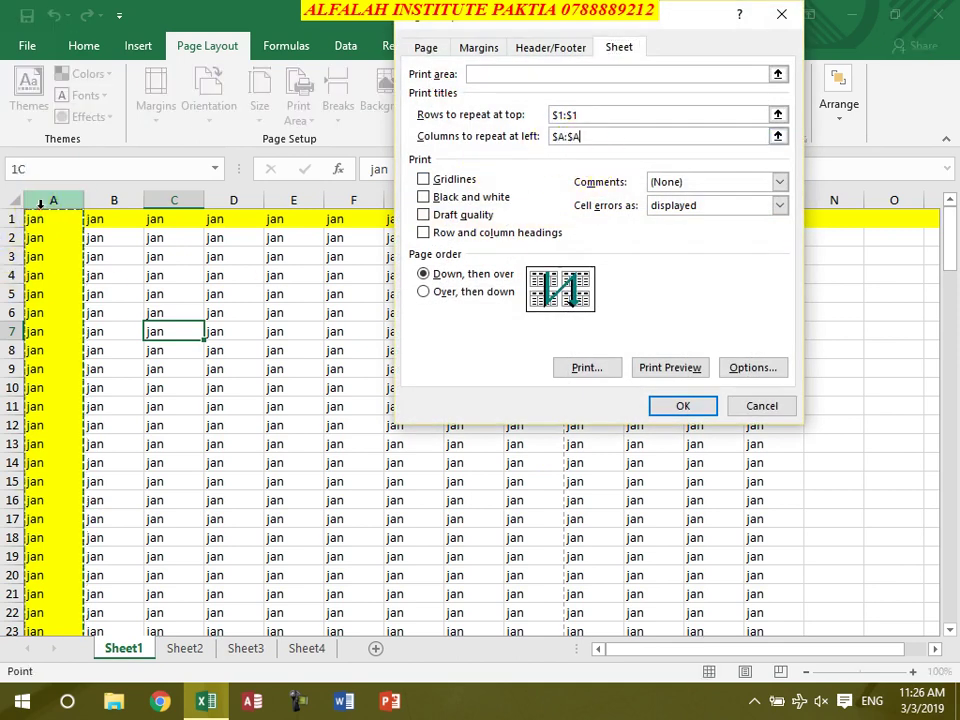
click(672, 410)
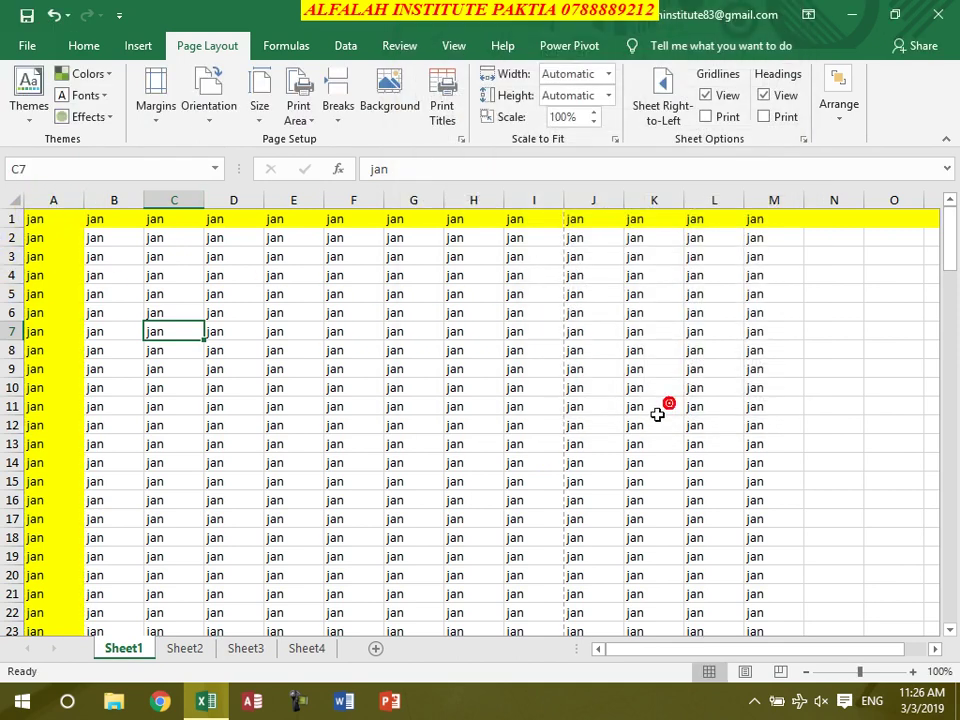
- Preview all pages of the printout to check the repeated row and column, and return to the worksheet
key(ctrl+p)
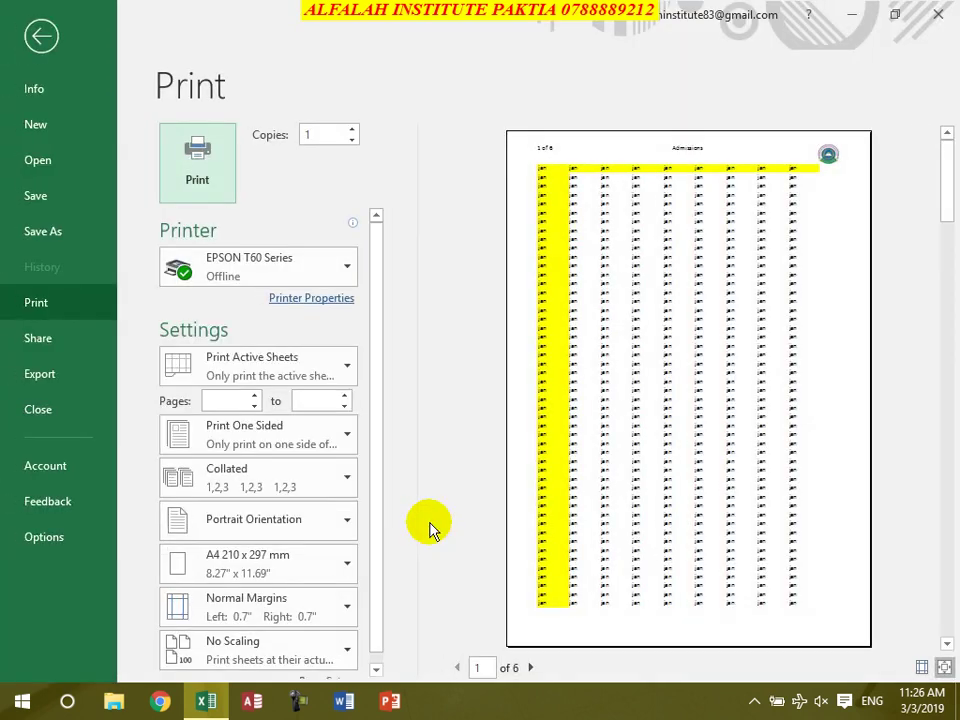
click(532, 668)
click(532, 668)
click(532, 668)
click(532, 668)
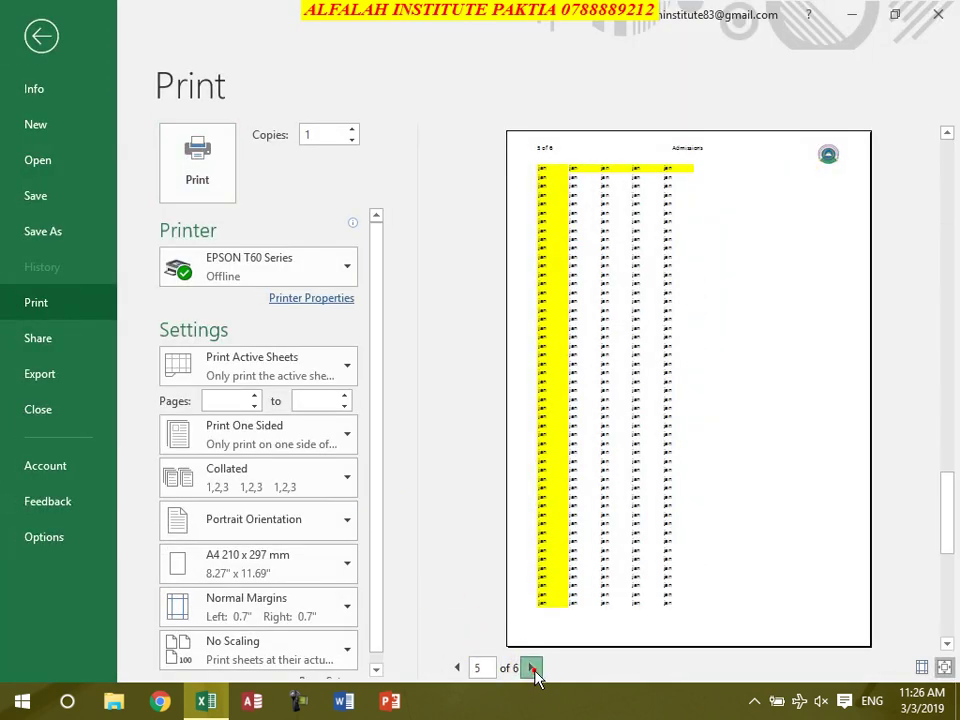
click(530, 668)
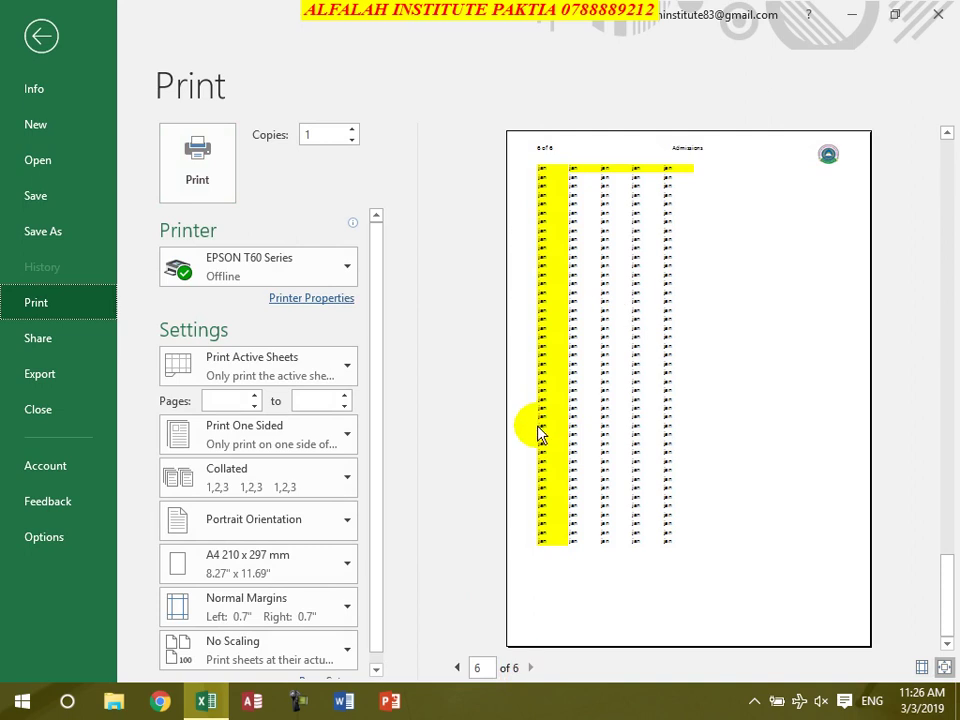
key(Escape)
- Clear the rows to repeat at top and the columns to repeat at left from the sheet's print titles
click(441, 98)
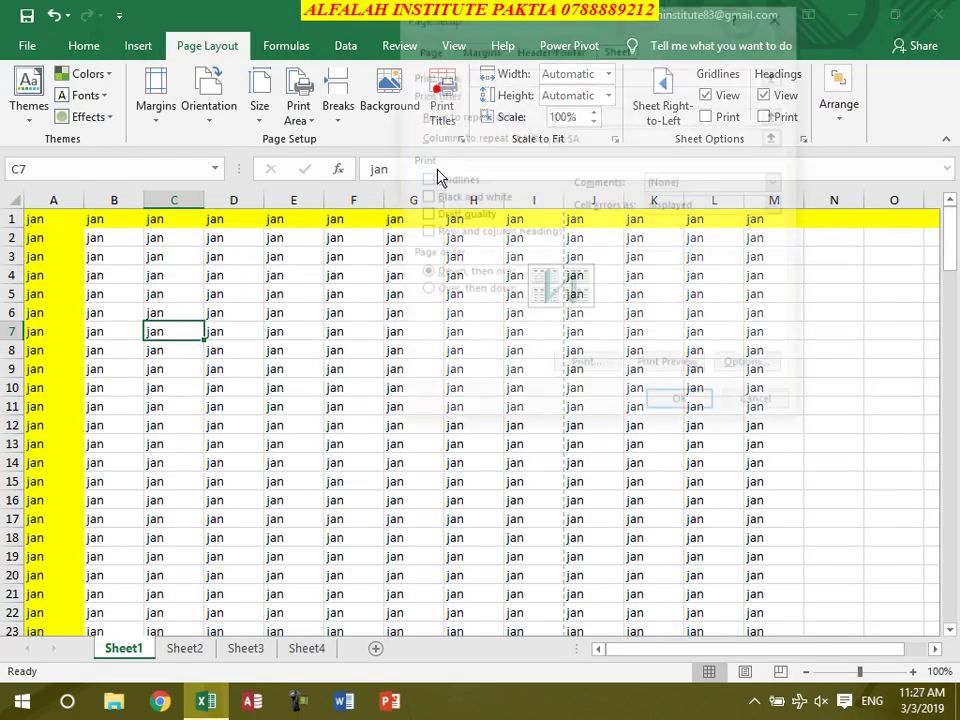
click(660, 133)
key(BackSpace)
key(BackSpace)
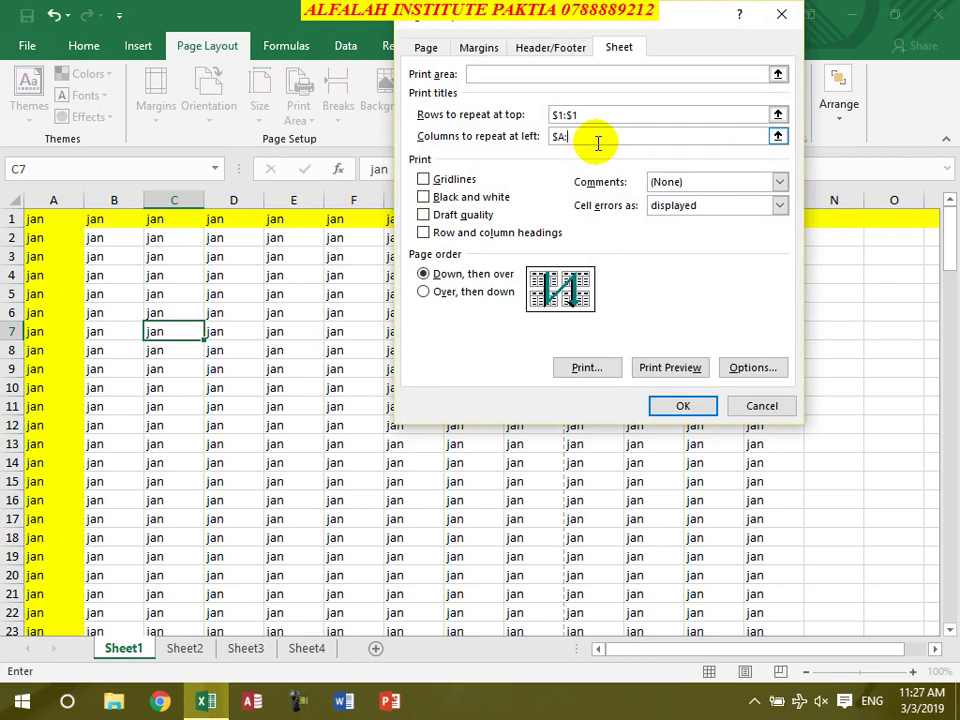
key(BackSpace)
click(591, 117)
key(BackSpace)
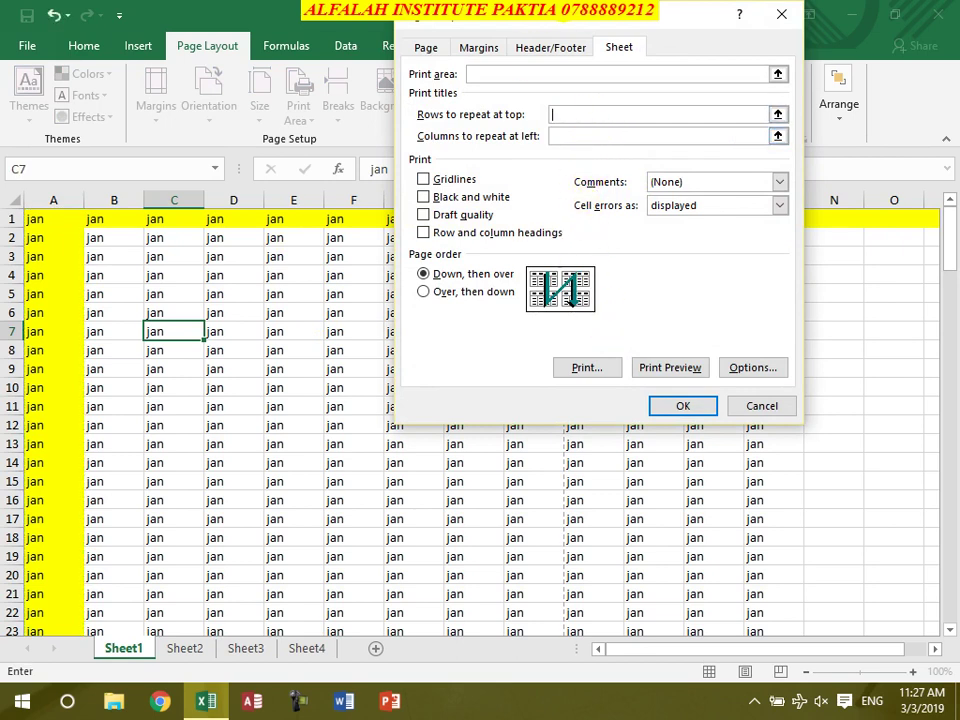
- Try the Over, then down page order and switch back to Down, then over
click(520, 48)
click(612, 48)
drag(589, 20, 305, 180)
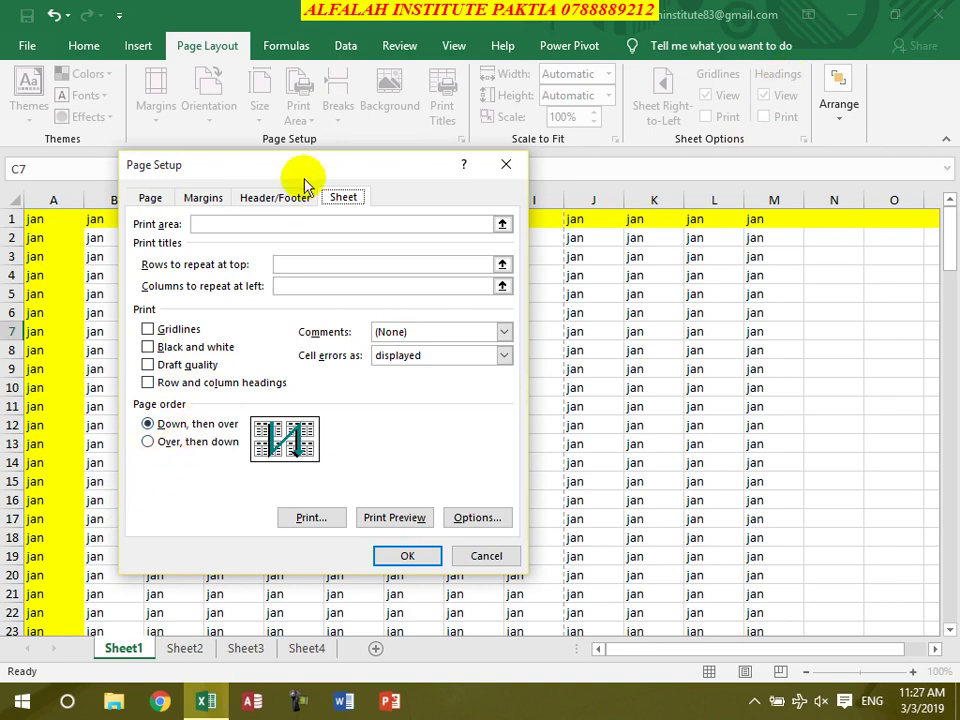
drag(297, 170, 308, 141)
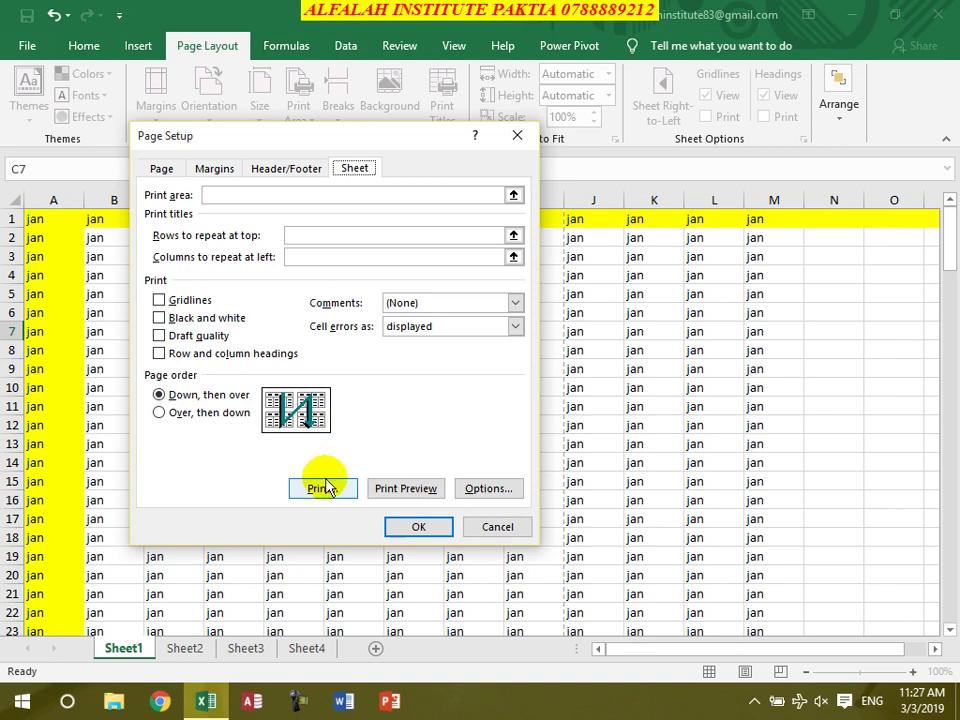
click(215, 413)
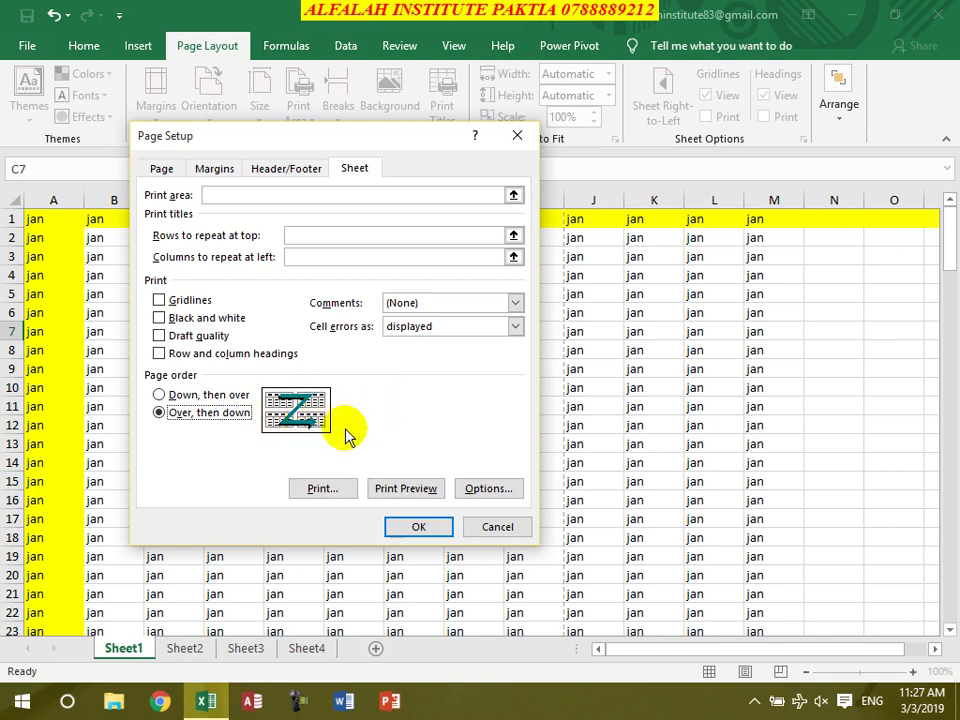
click(160, 394)
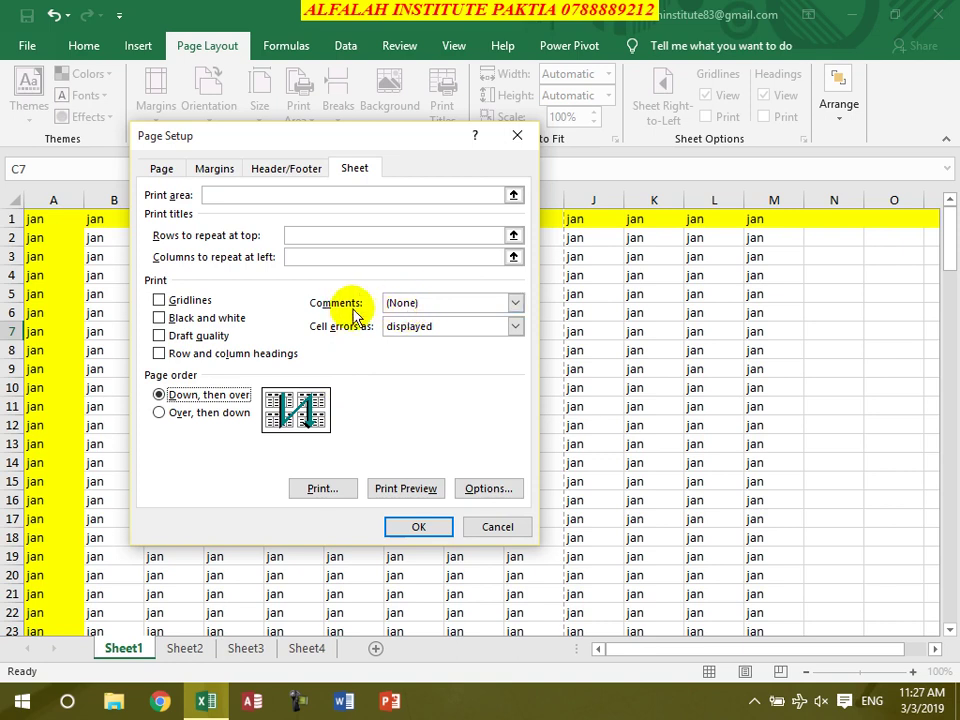
- Set comments to print as displayed on sheet and apply the page setup
click(432, 312)
click(424, 333)
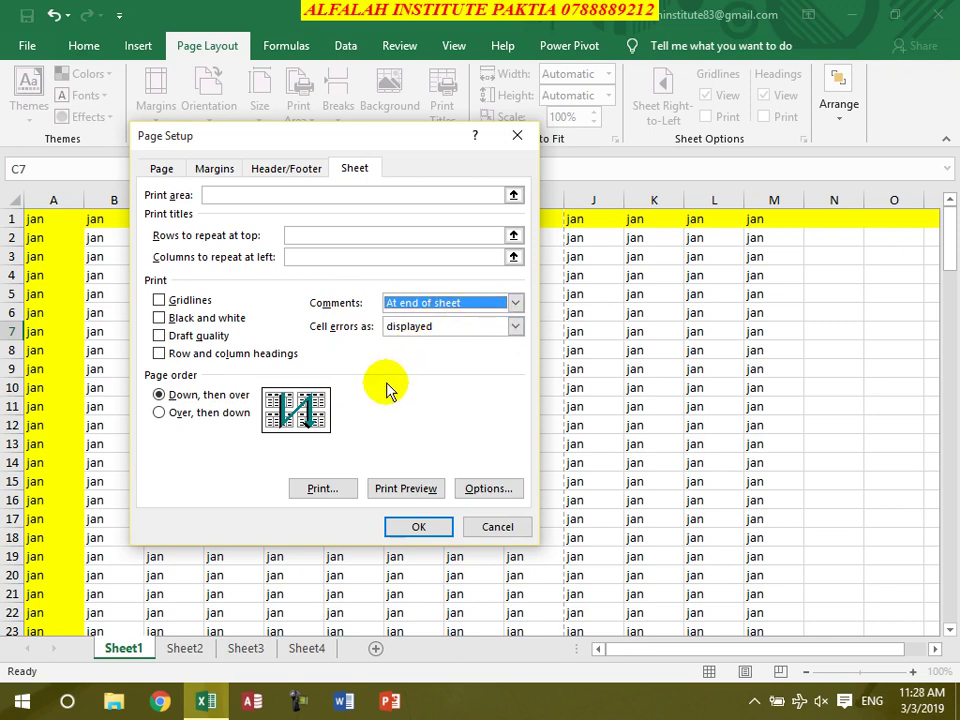
click(484, 304)
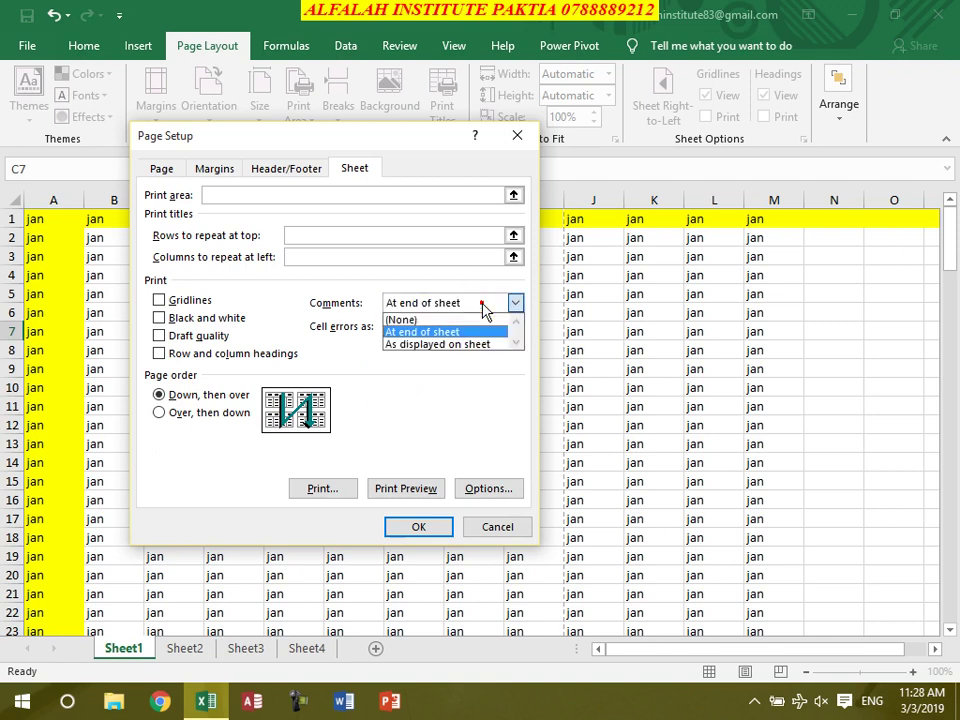
click(451, 344)
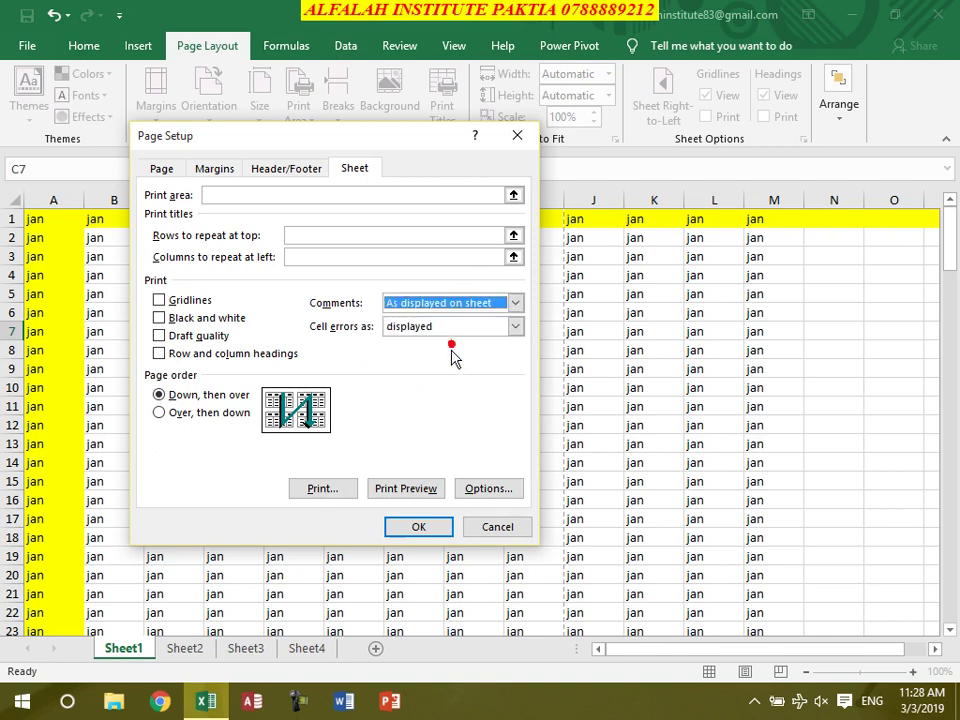
click(414, 530)
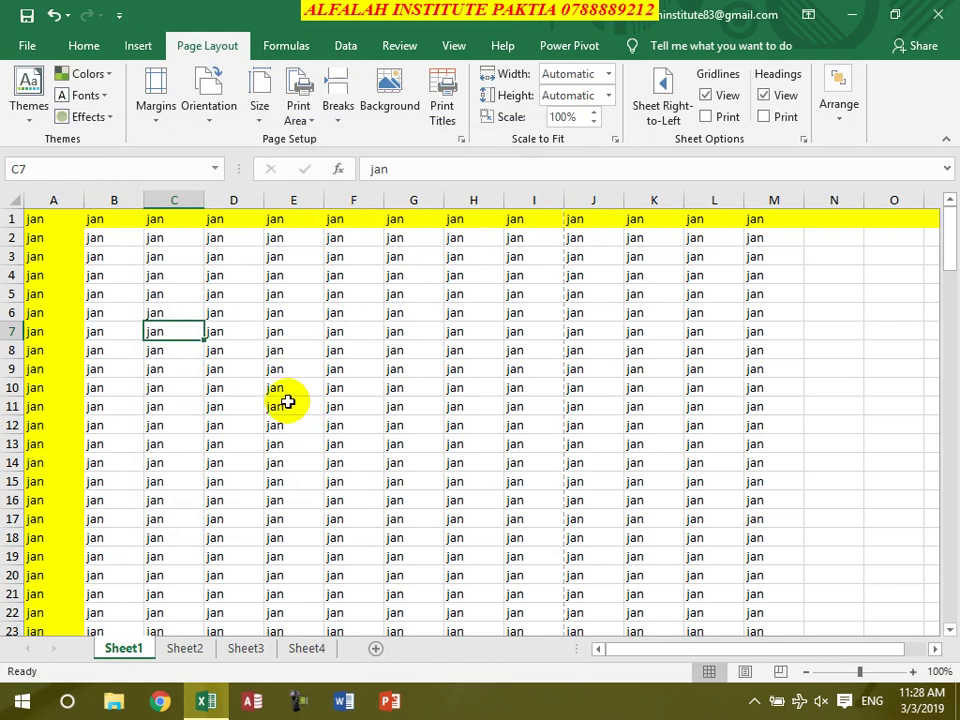
- Add the comment "asdfasdf asdf" to cell E10 and the comment "asdf asdf" to cell G16
right_click(285, 392)
click(341, 574)
text(asdfasdf asdf)
right_click(428, 505)
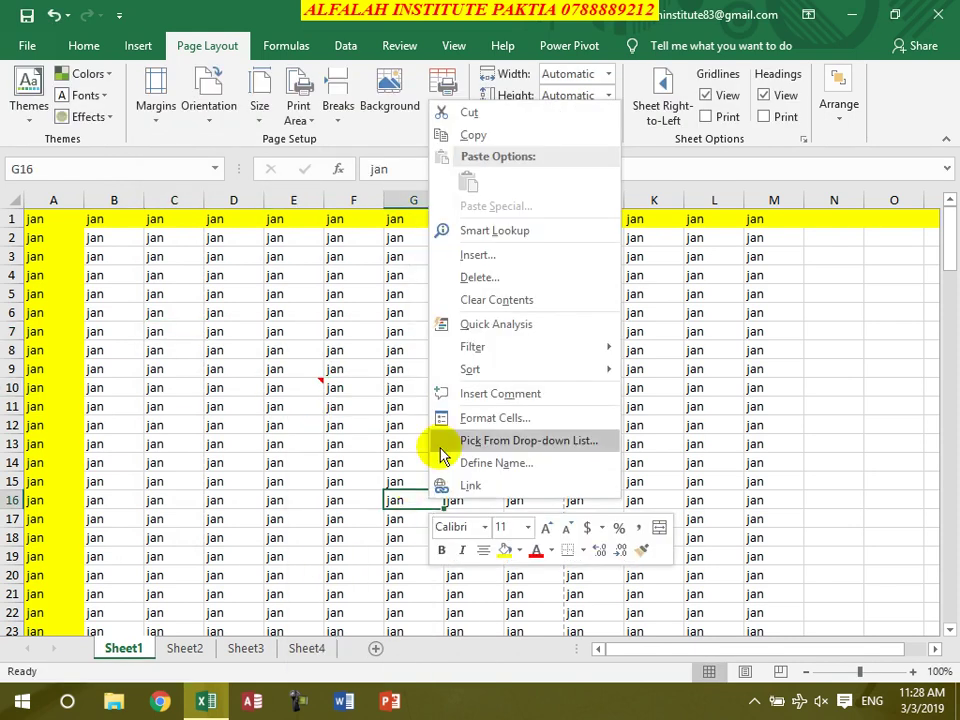
click(491, 393)
text(asdf asdf)
- Add the comment "asdf saf" to cell B4 and display it on the sheet
right_click(103, 274)
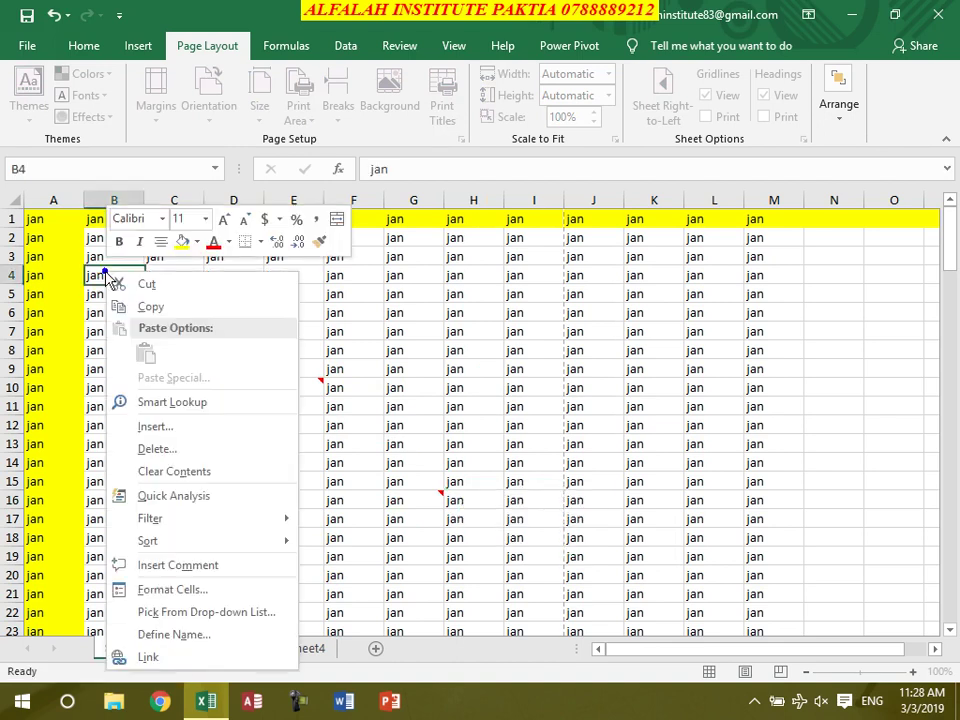
click(220, 565)
text(asdf)
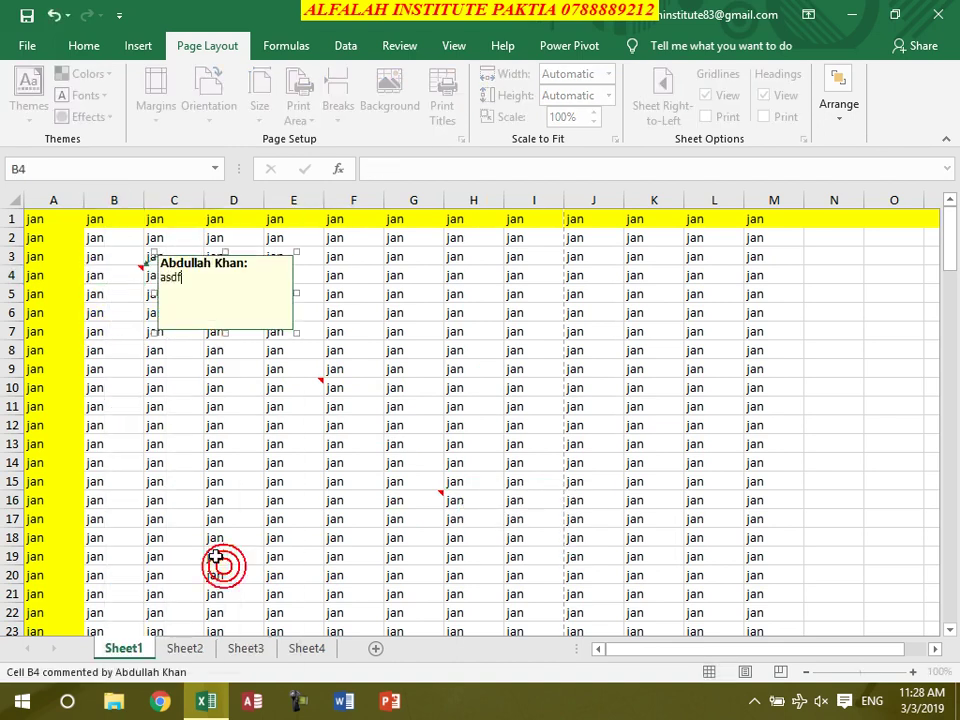
text( saf)
click(266, 500)
mouse_move(125, 270)
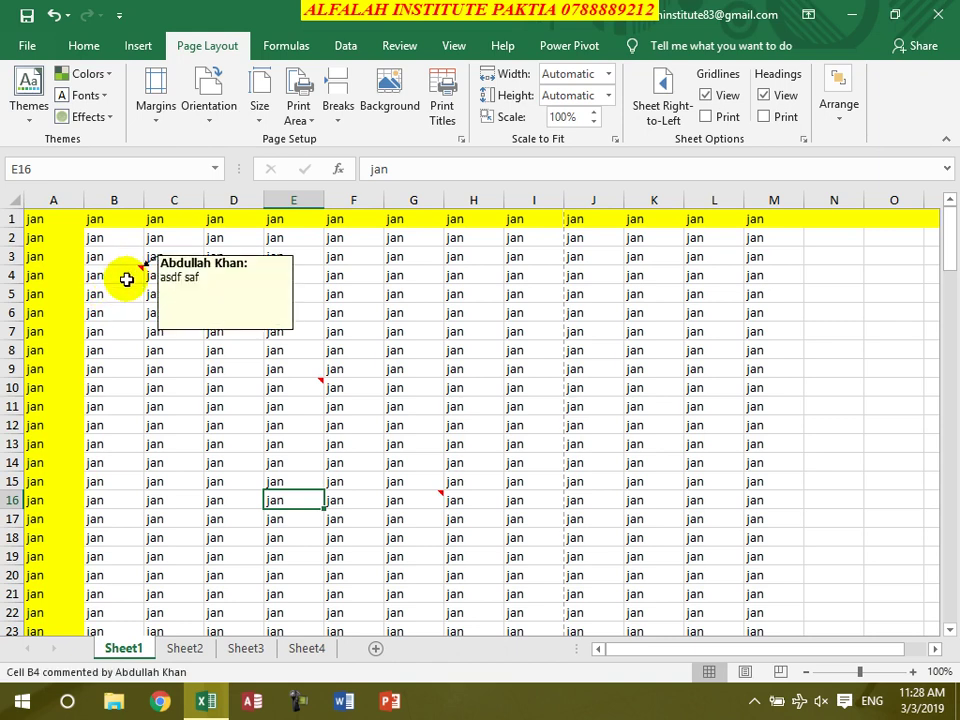
- Set the printing of comments to (None) in the page setup and apply it
click(440, 110)
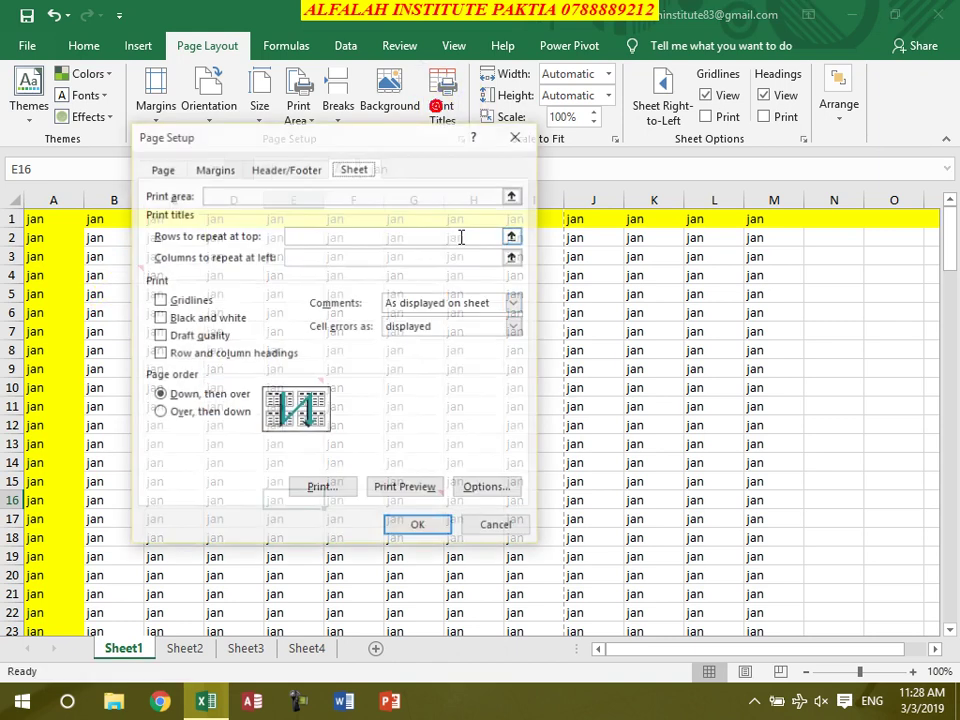
click(514, 326)
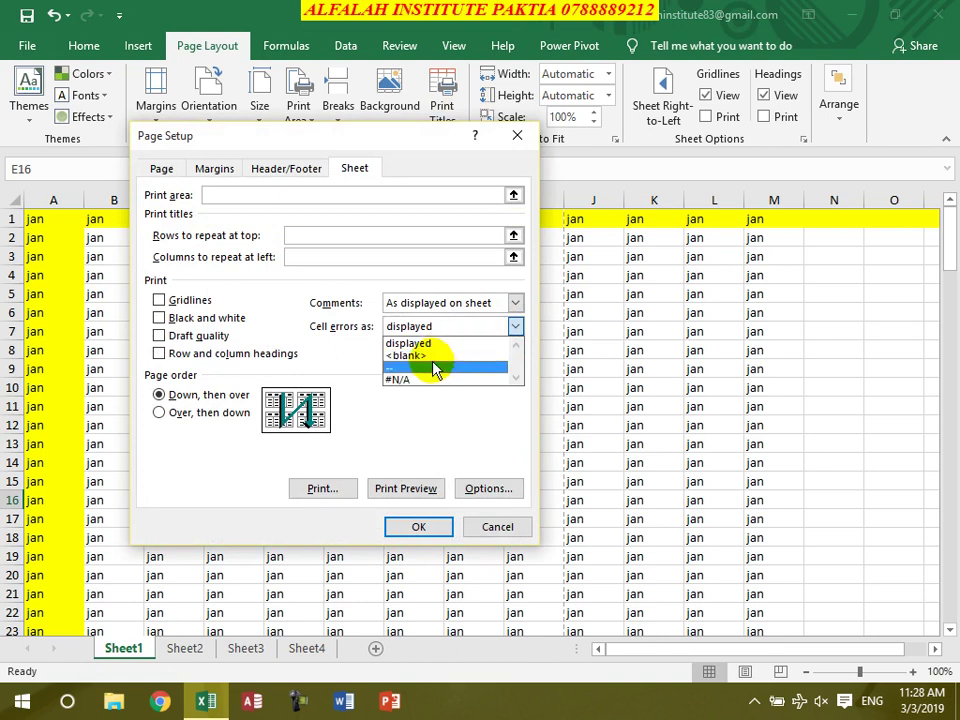
click(516, 303)
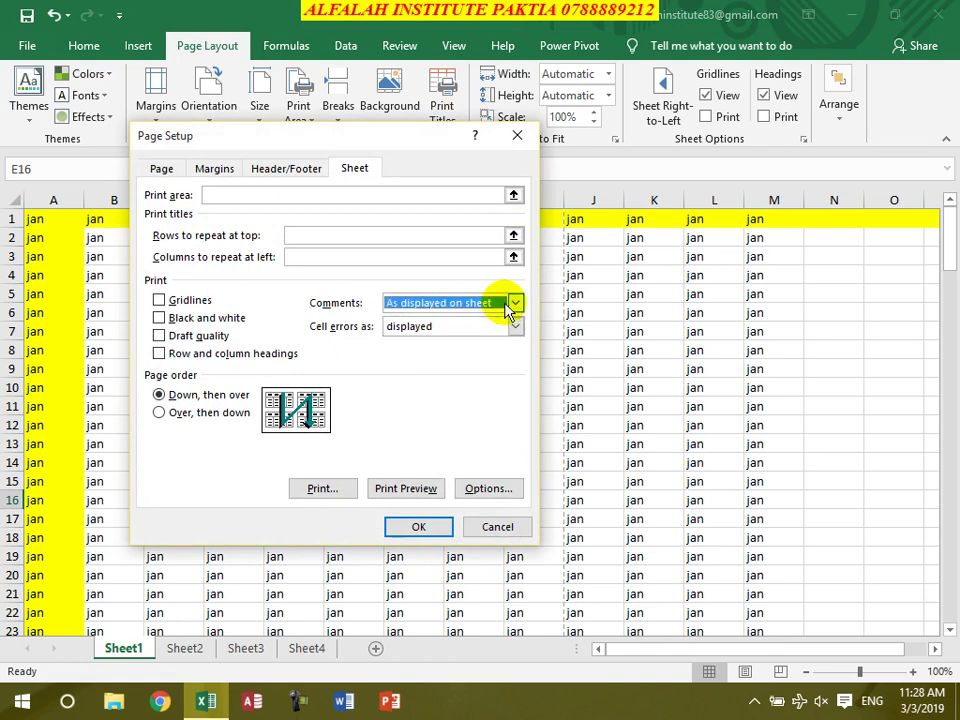
click(512, 304)
click(430, 314)
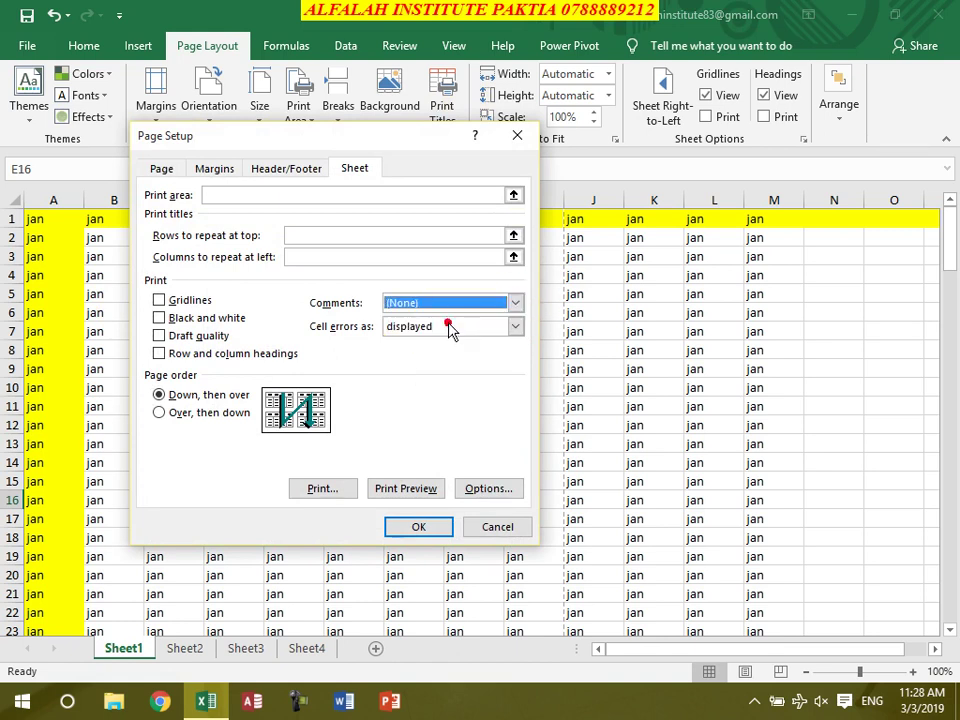
click(422, 522)
- Enter the formula =9+M15 in cell N11 to produce a sample cell error
click(833, 400)
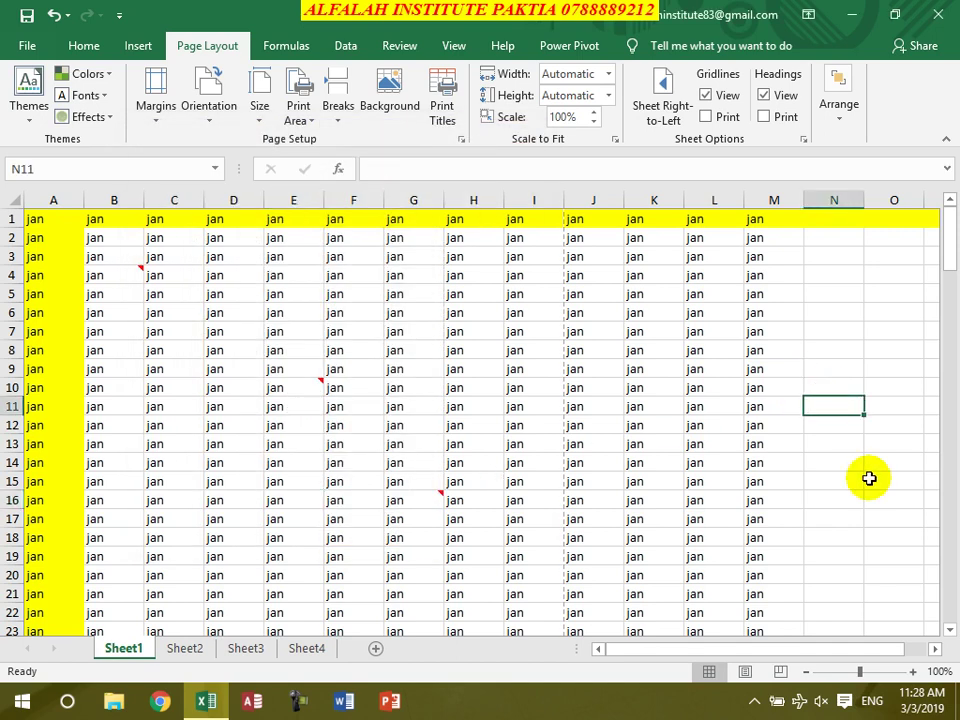
text(=9+M15)
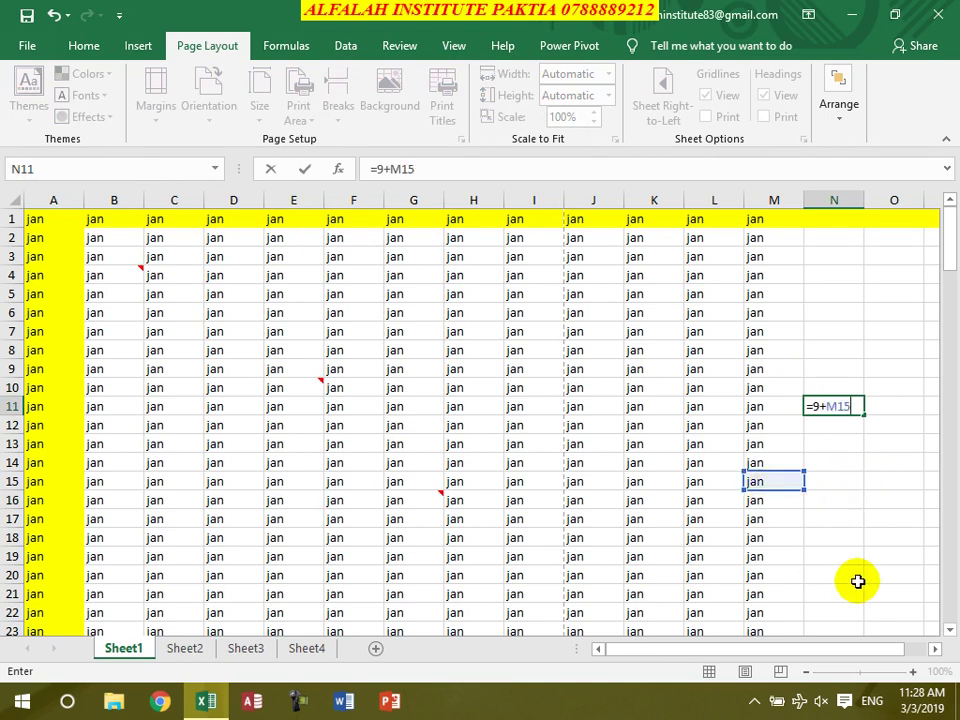
key(Return)
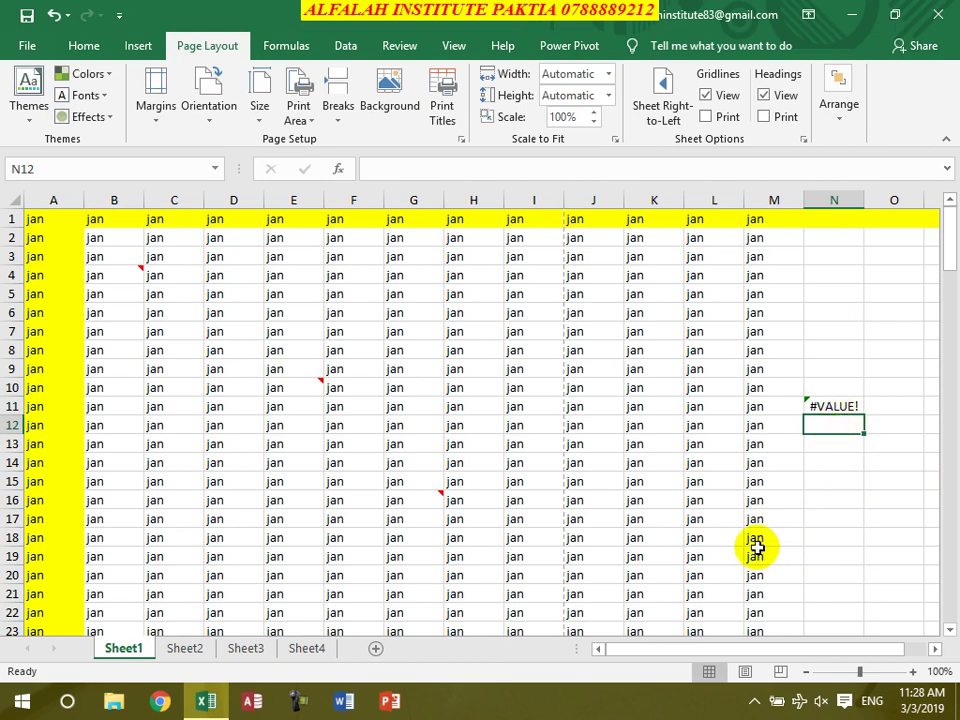
- Try printing cell errors as <blank>, -- and #N/A, and restore the option to displayed
click(439, 100)
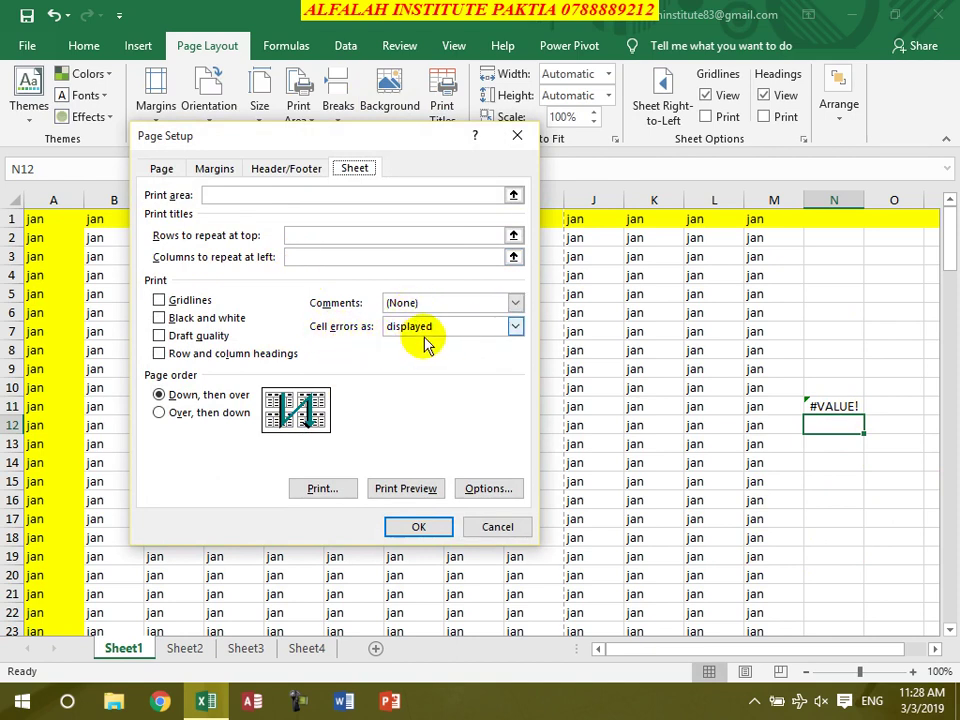
click(514, 327)
click(476, 356)
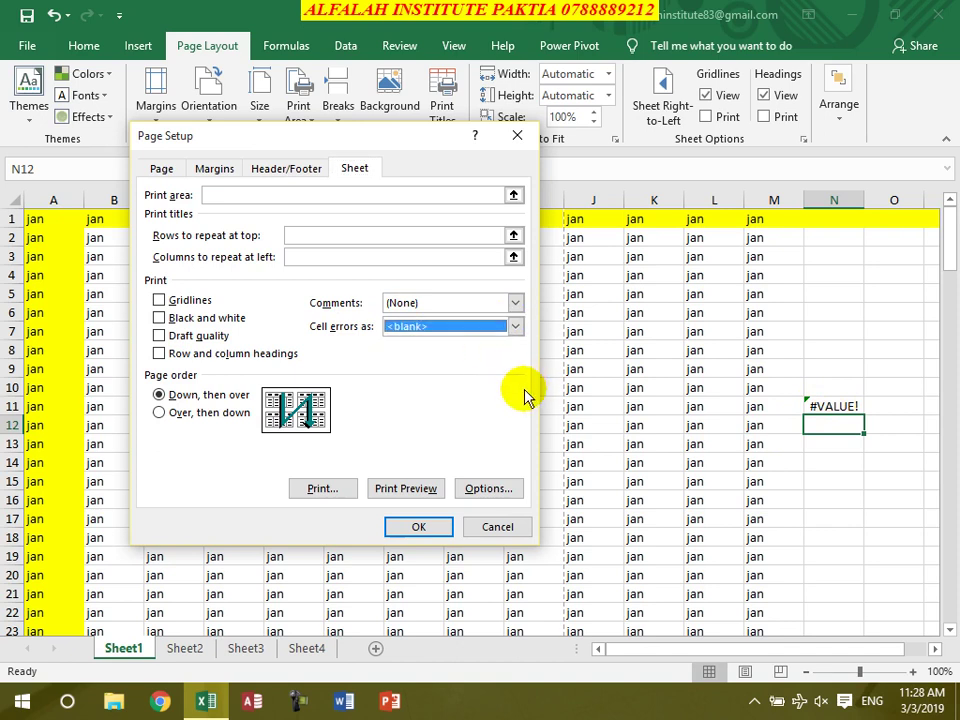
click(518, 334)
click(463, 368)
click(521, 334)
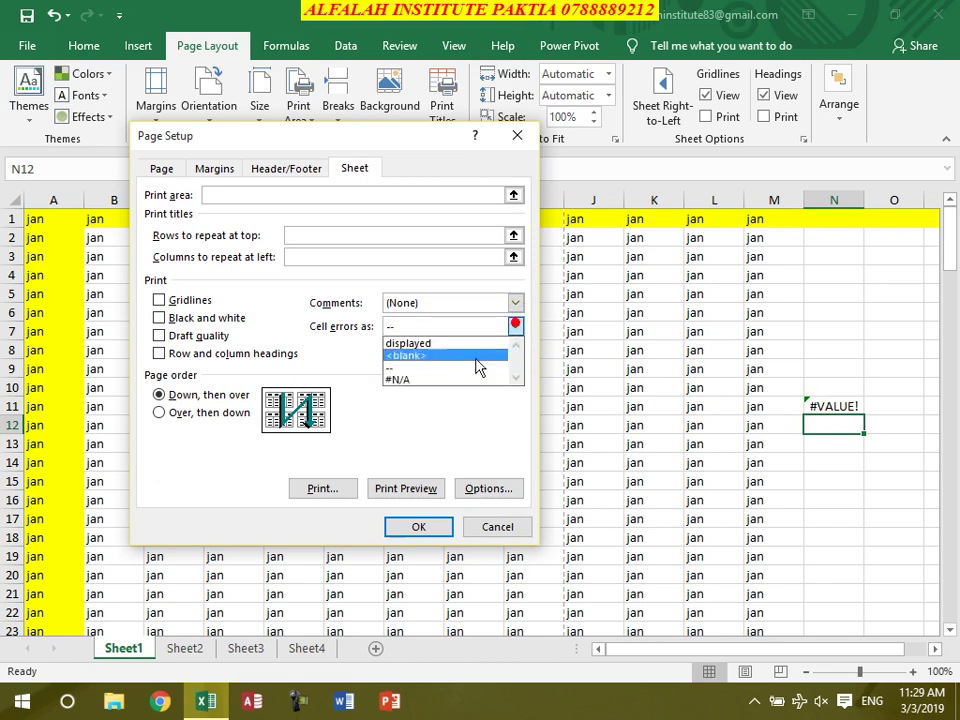
click(439, 378)
click(516, 328)
click(471, 344)
click(420, 528)
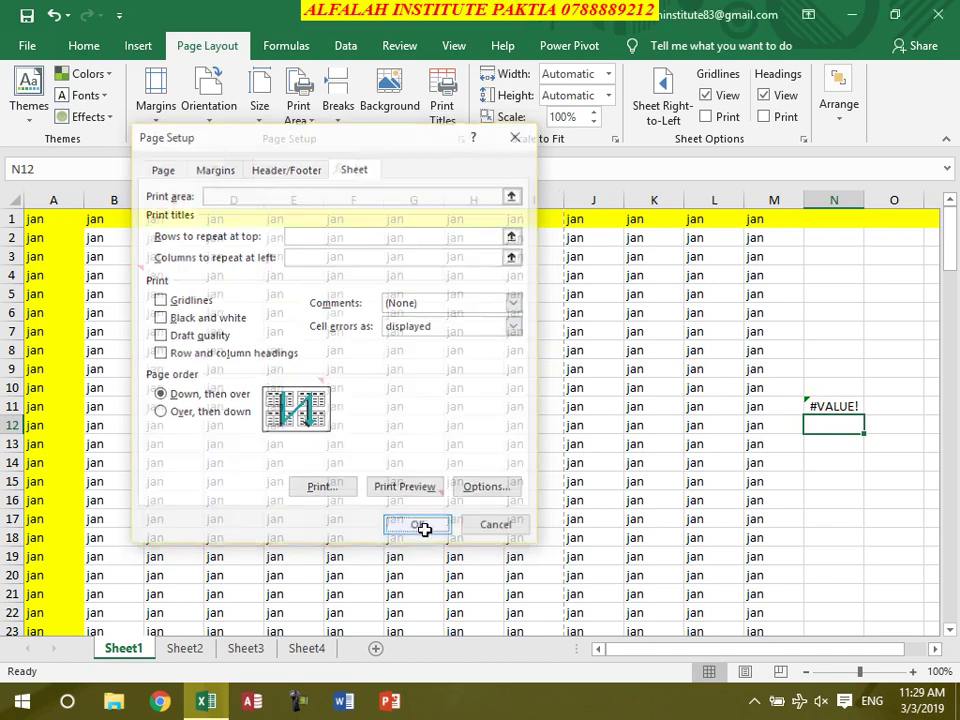
double_click(848, 401)
click(565, 390)
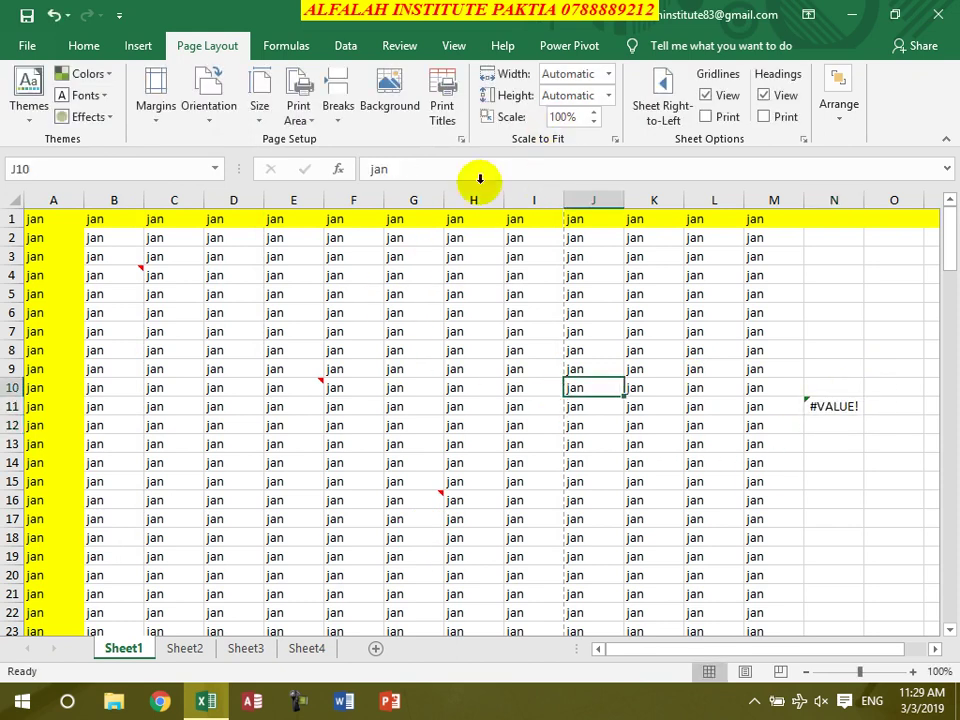
- Clear the contents of cells B51:N145 on Sheet1, keeping the entries in column A
scroll(454, 413, down, 14)
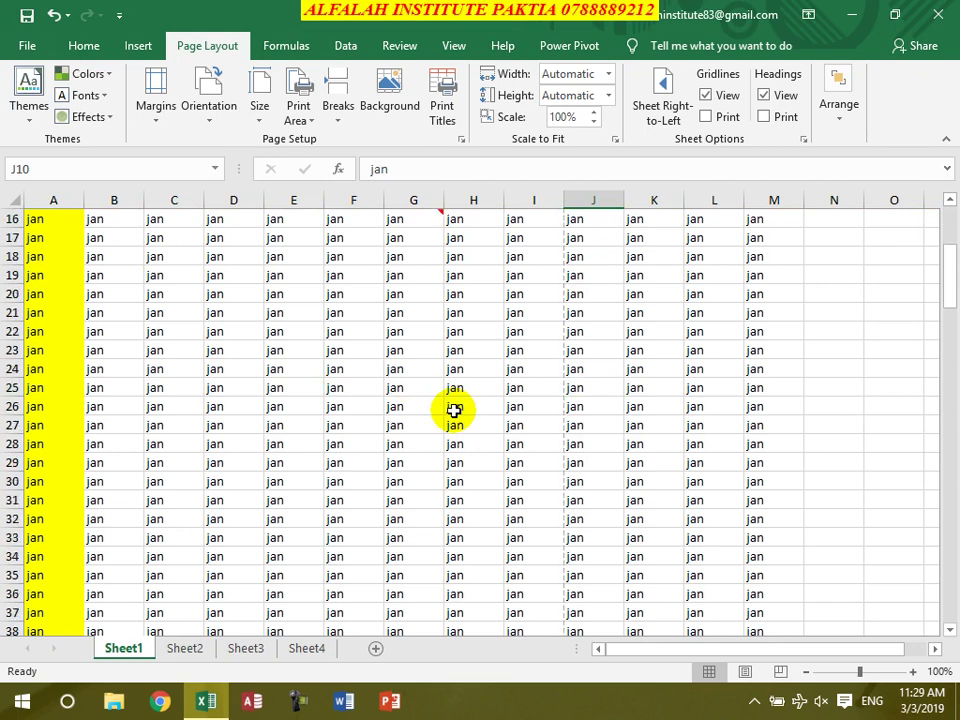
ctrl+scroll(456, 420, down, 6)
ctrl+scroll(368, 424, up, 2)
ctrl+scroll(368, 424, down, 3)
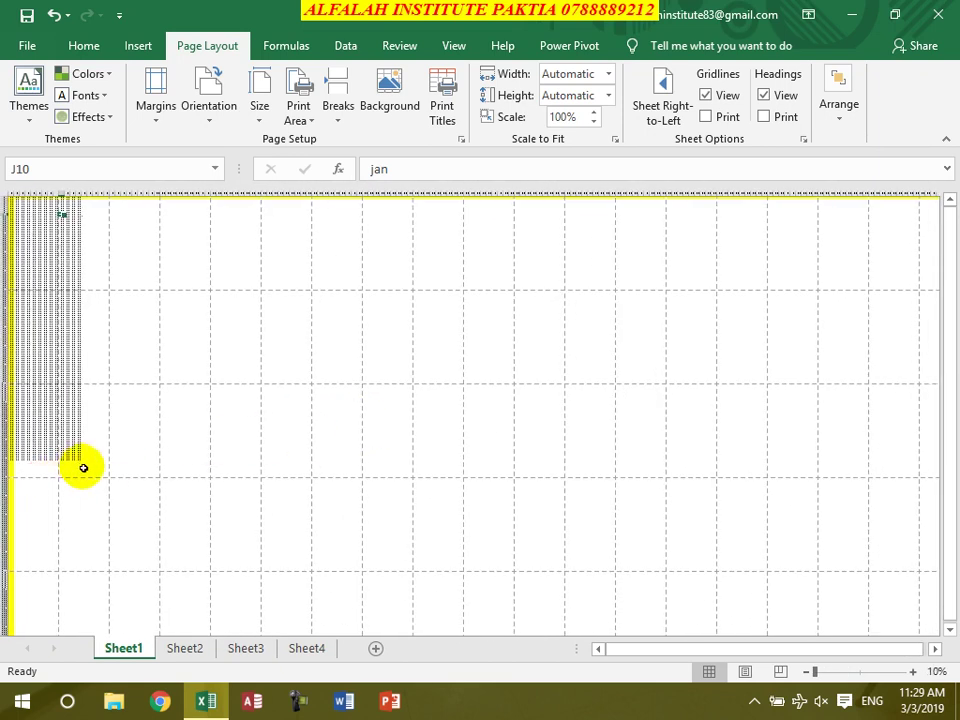
drag(58, 462, 17, 293)
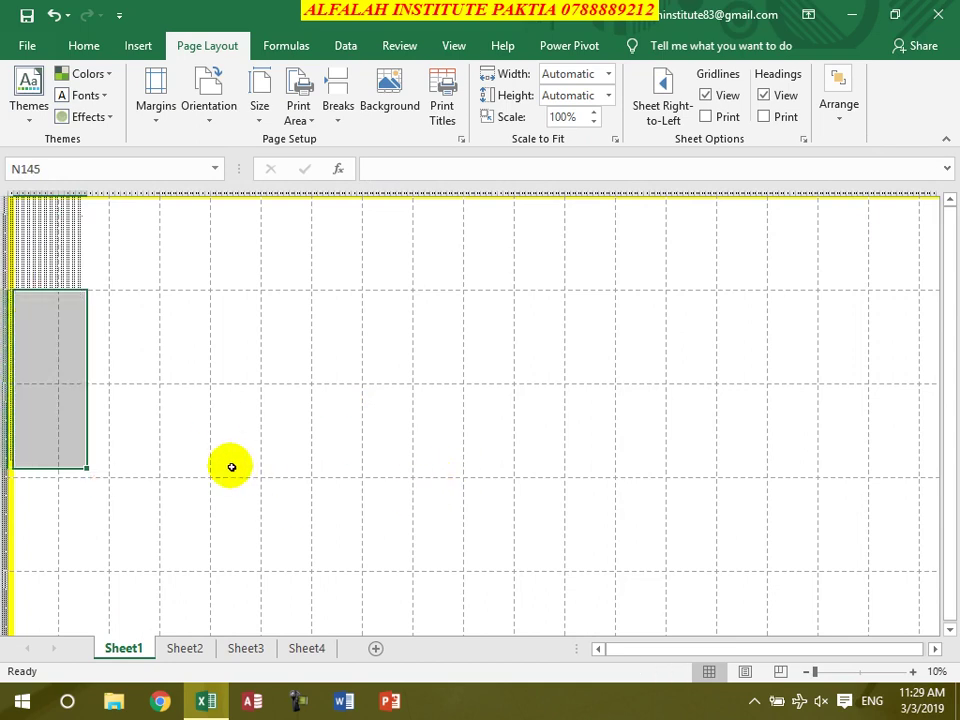
scroll(229, 468, up, 4)
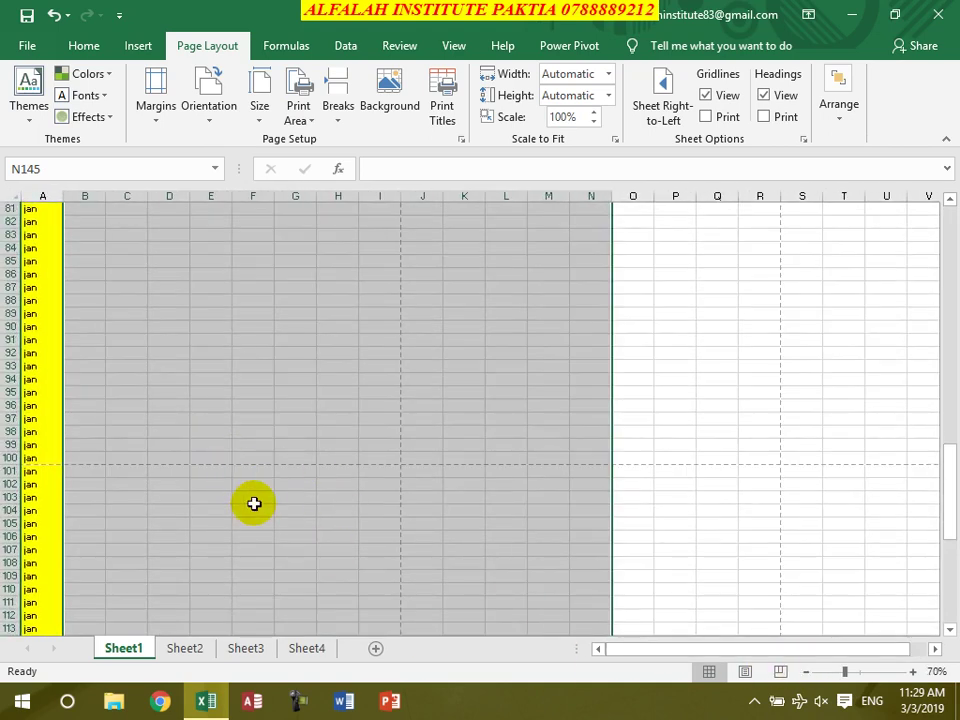
scroll(270, 515, up, 20)
scroll(252, 504, up, 4)
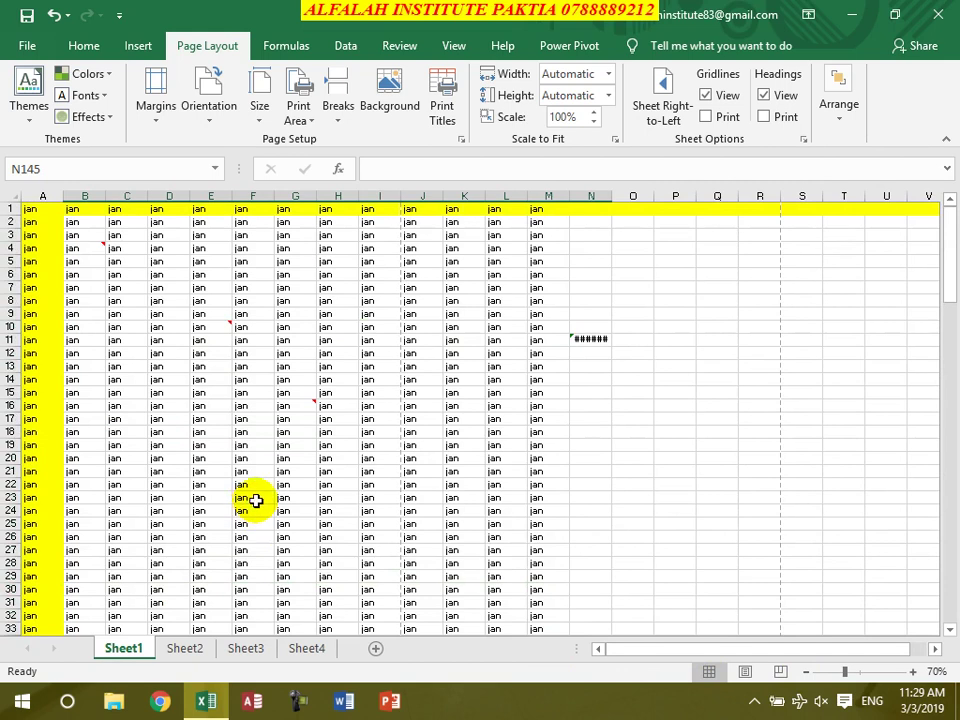
click(252, 445)
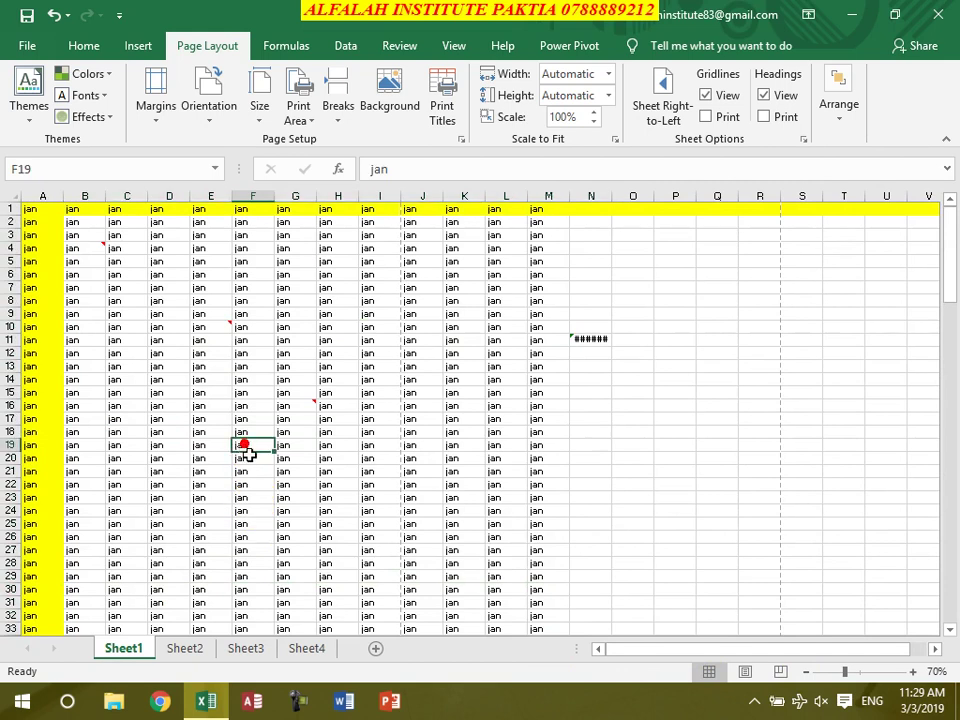
- Display Sheet1 in Page Layout view and examine cell N11 and how the data falls across the pages
click(744, 672)
scroll(465, 485, down, 4)
scroll(469, 486, up, 2)
click(855, 343)
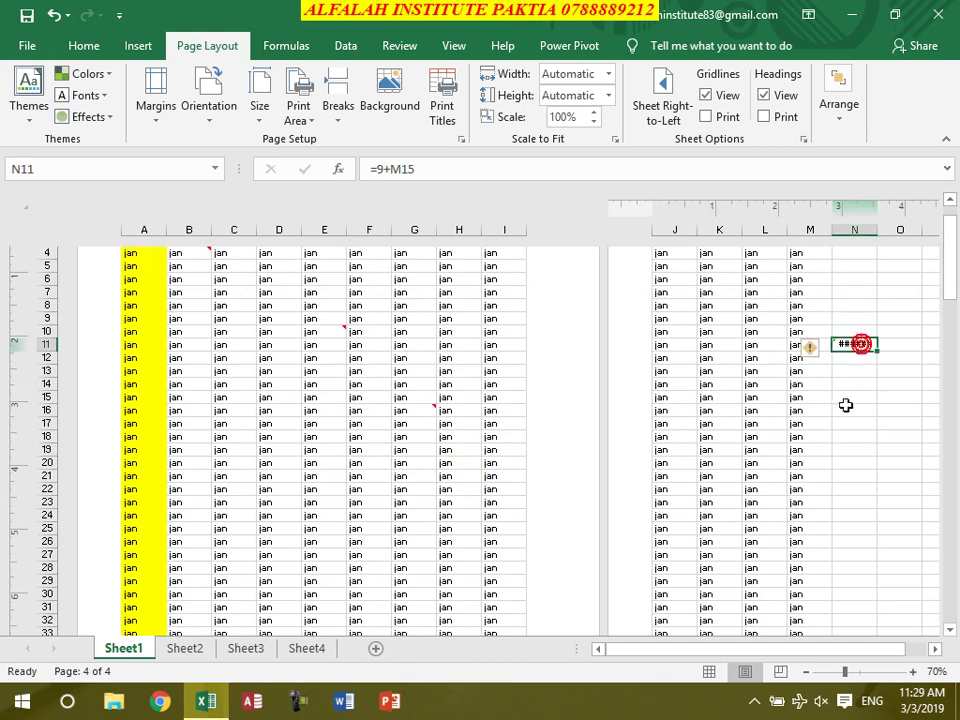
click(844, 424)
scroll(493, 435, down, 7)
scroll(495, 435, down, 10)
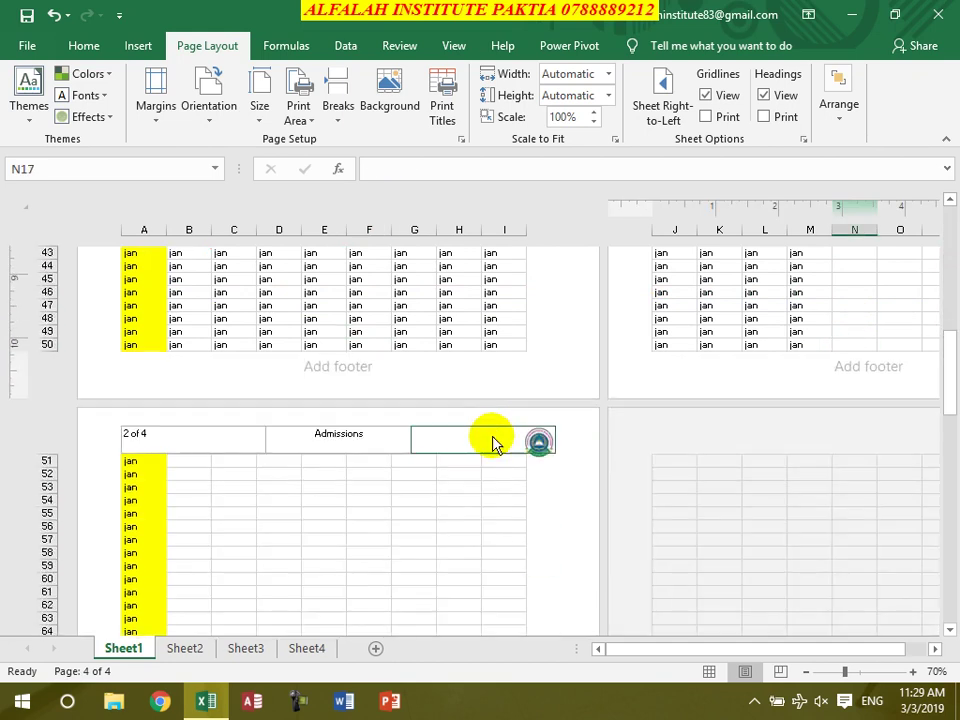
scroll(440, 470, up, 5)
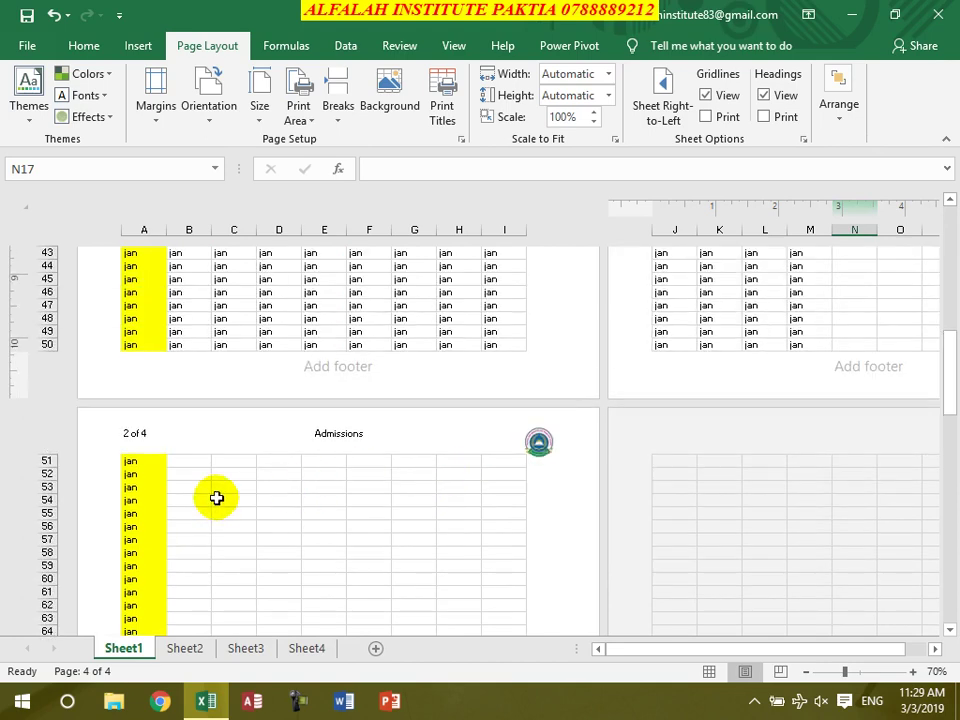
click(444, 93)
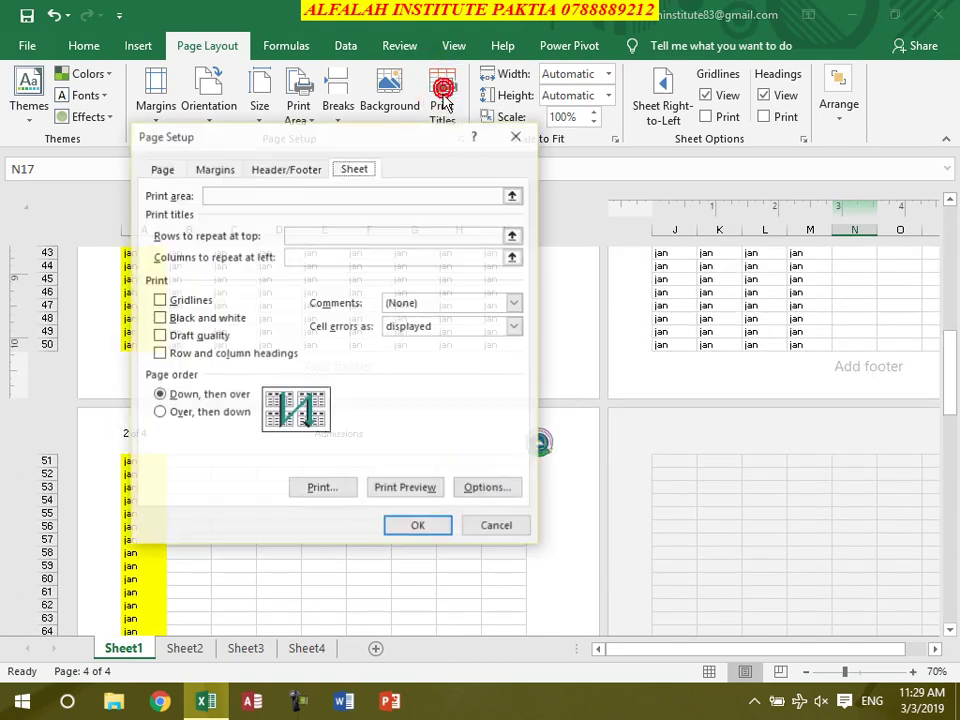
click(487, 538)
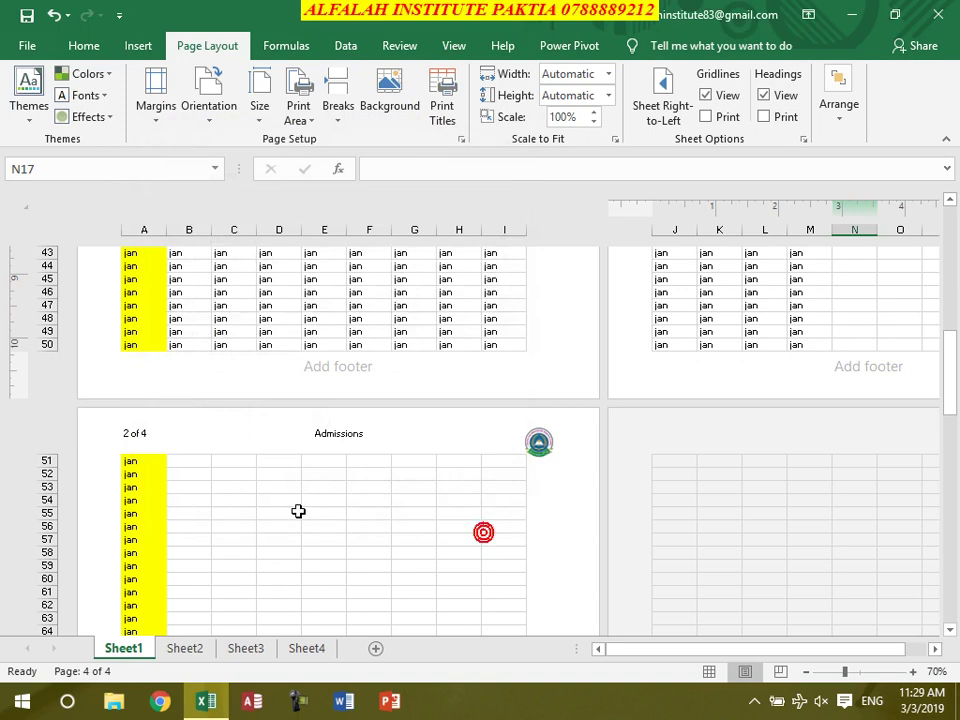
- Clear the contents of cells A51:A141 on Sheet1
scroll(295, 505, down, 15)
scroll(277, 500, down, 7)
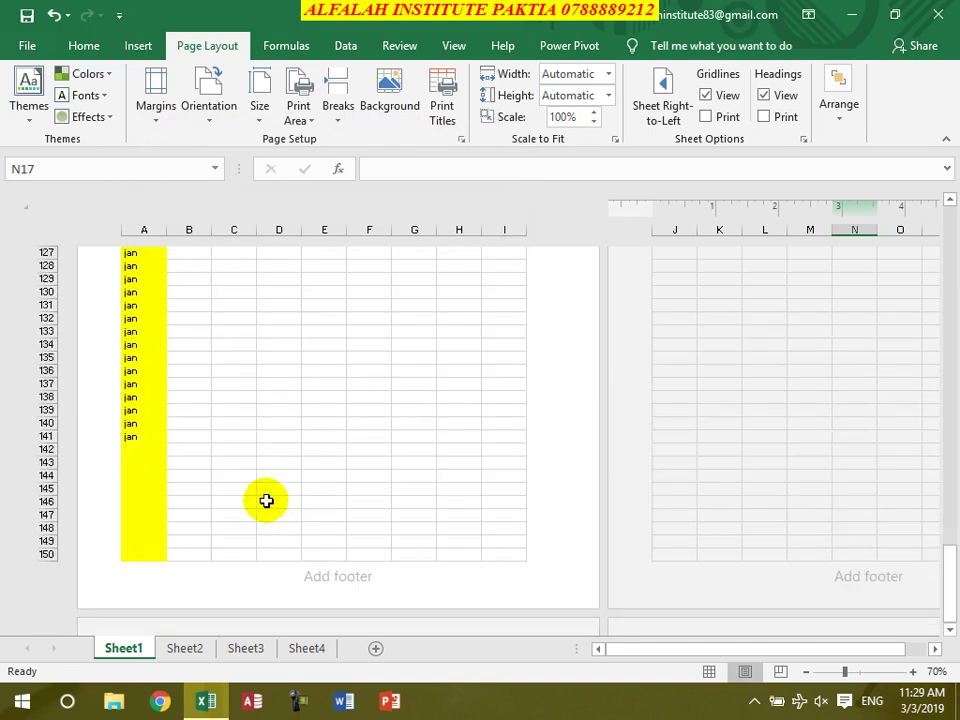
drag(133, 441, 131, 407)
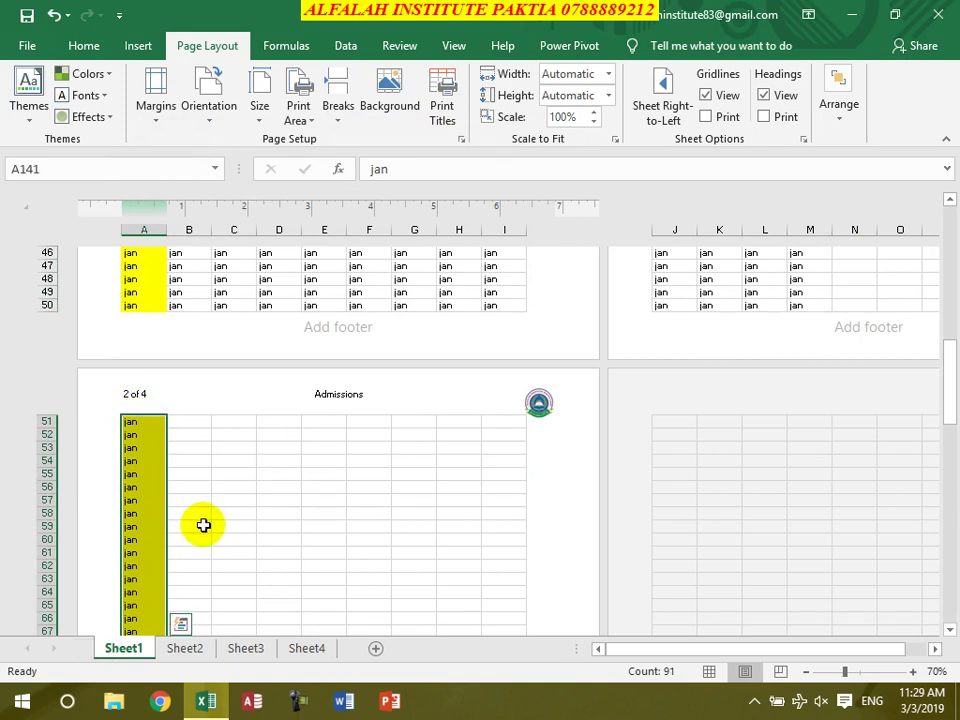
key(Delete)
scroll(304, 523, up, 12)
scroll(330, 430, up, 4)
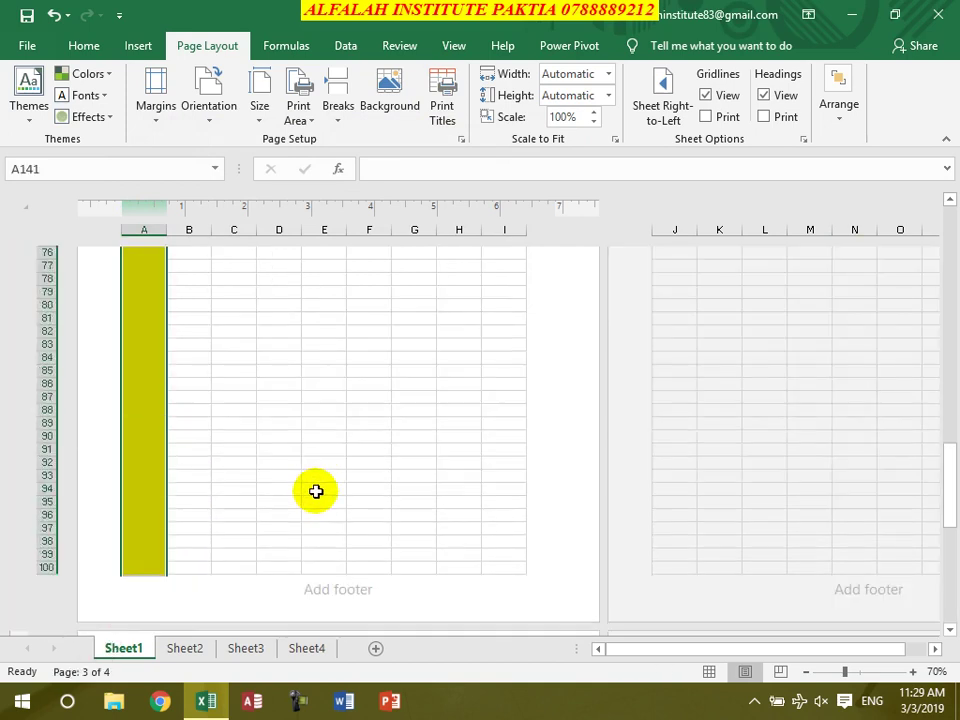
click(339, 375)
- Set the page orientation of Sheet1 to Landscape
scroll(370, 400, up, 16)
scroll(341, 380, down, 1)
scroll(330, 386, down, 1)
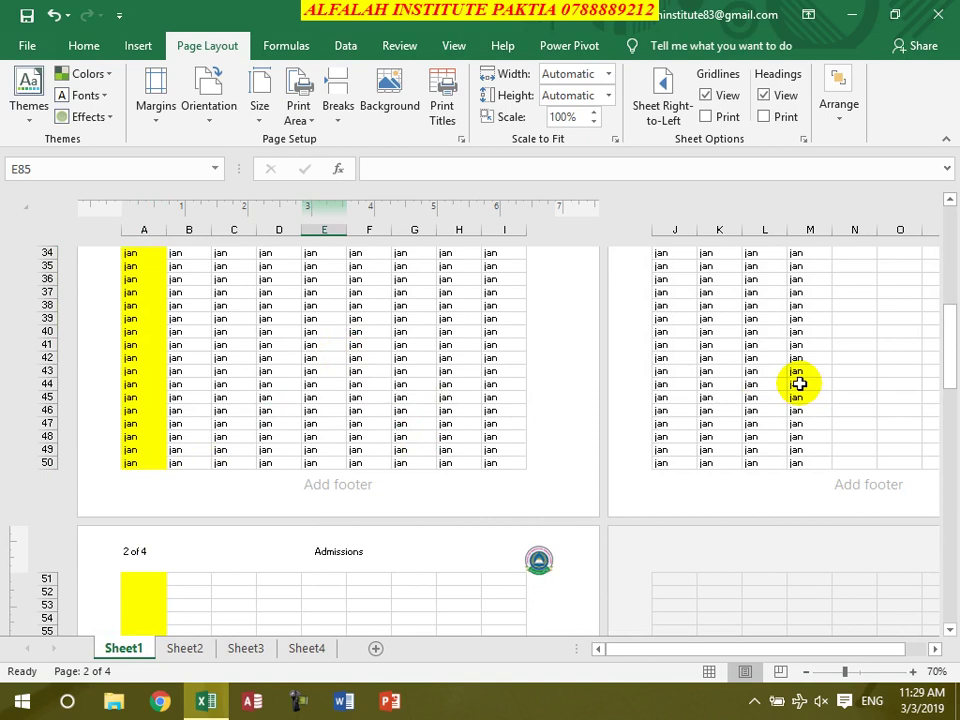
scroll(795, 376, up, 11)
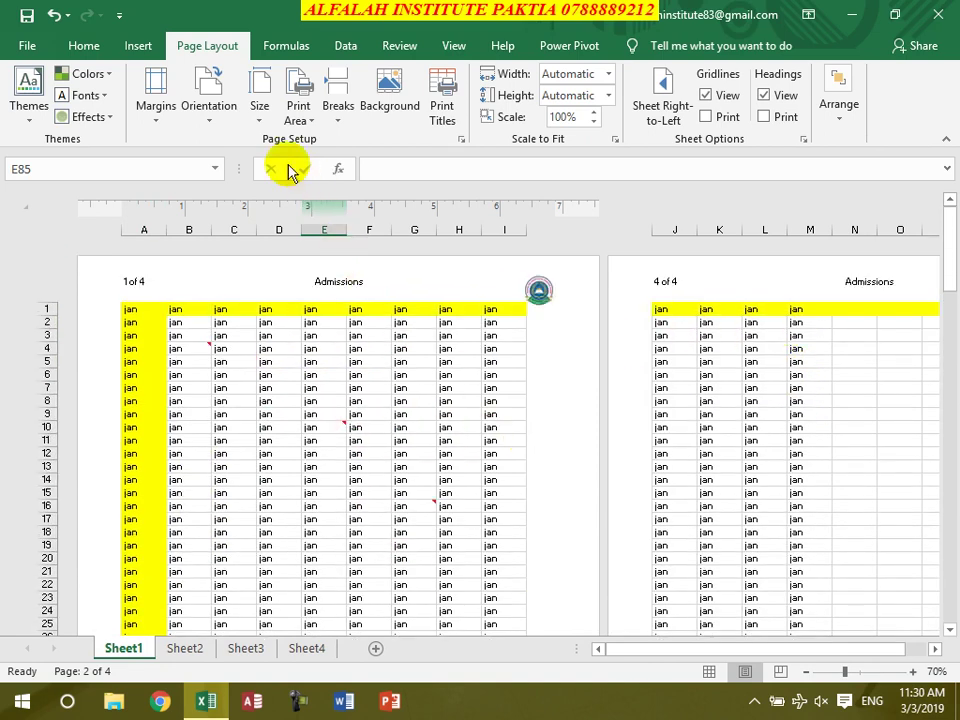
click(200, 118)
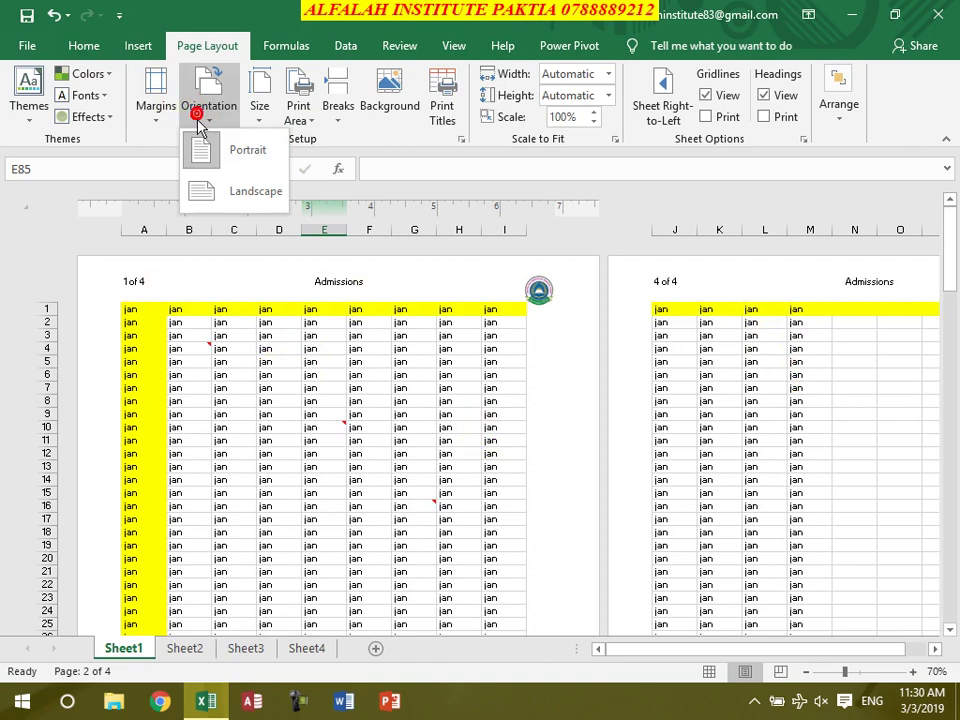
click(238, 196)
- Examine how the rows and columns of data fall across the landscape pages of Sheet1
scroll(658, 392, down, 4)
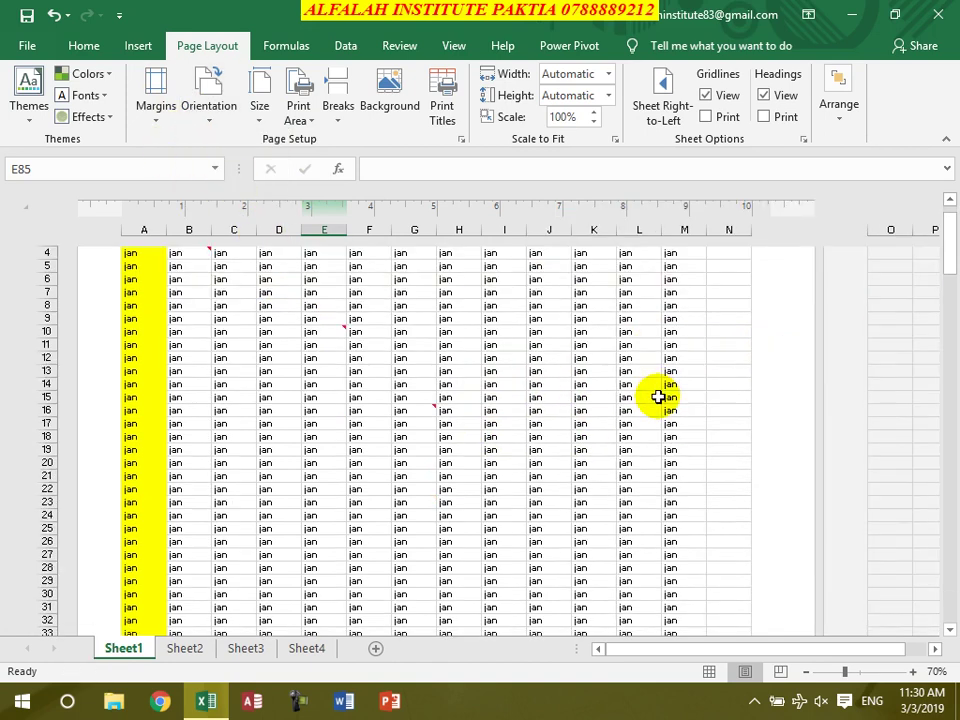
scroll(658, 392, up, 1)
scroll(660, 397, down, 3)
scroll(660, 397, down, 1)
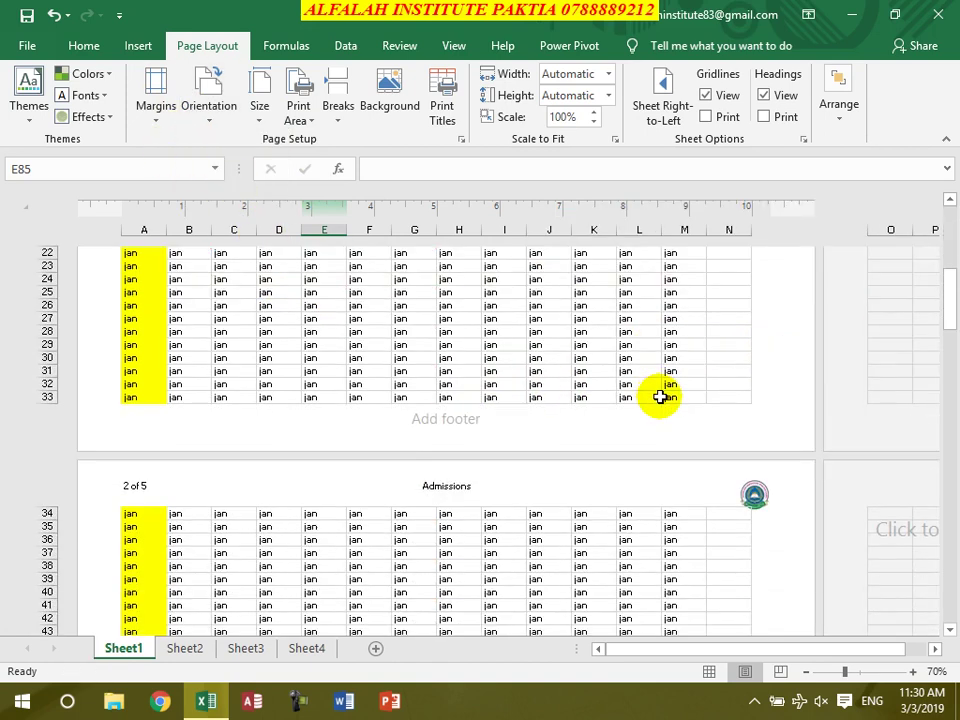
scroll(660, 396, up, 4)
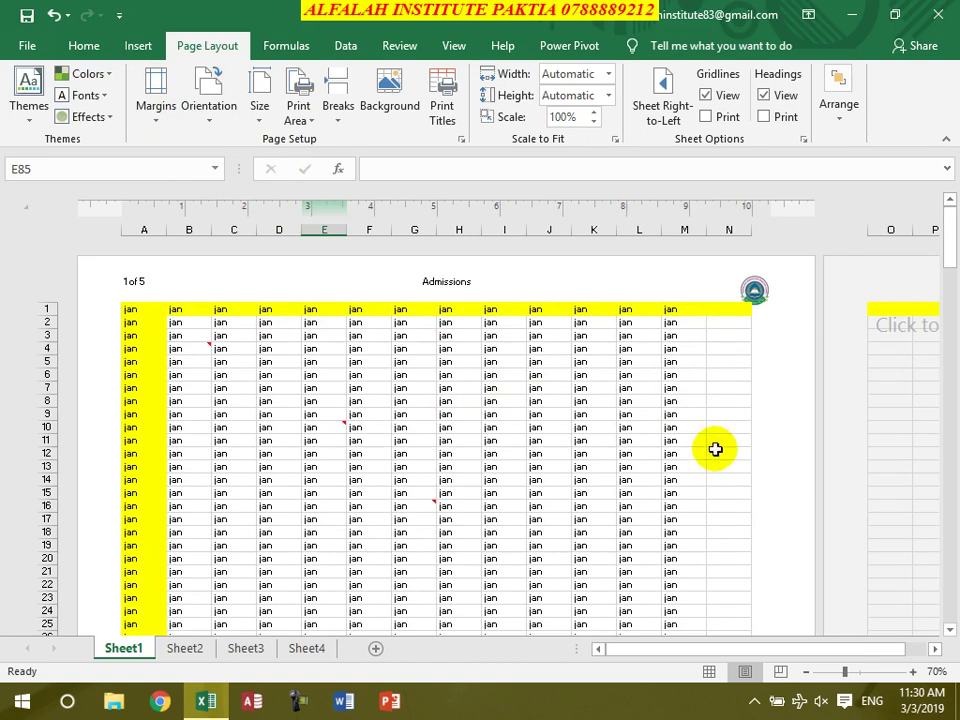
scroll(531, 407, down, 5)
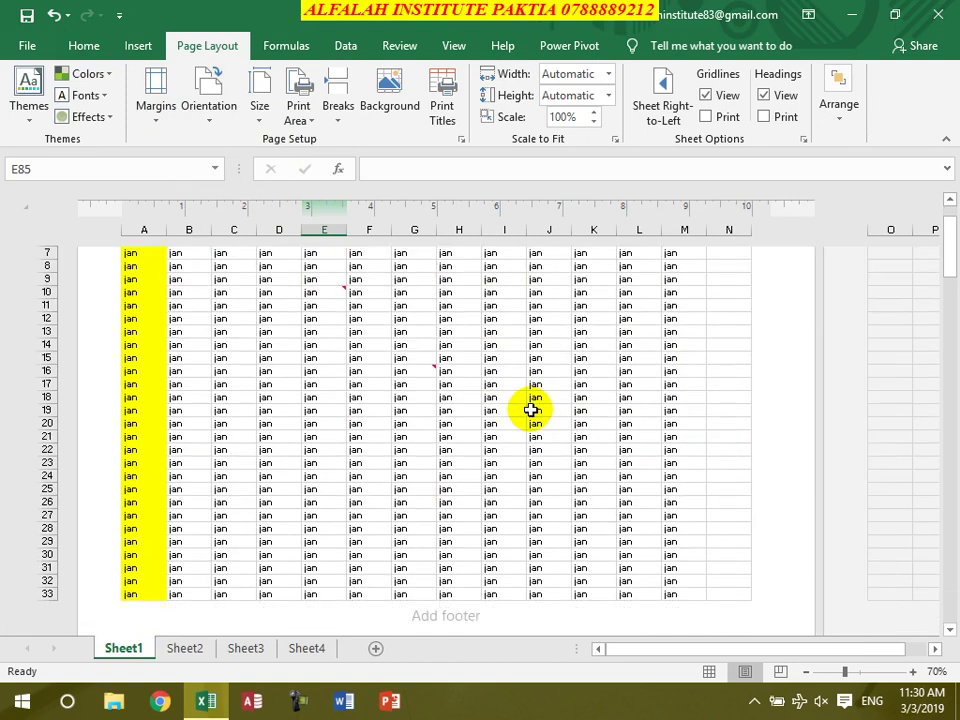
scroll(534, 414, down, 4)
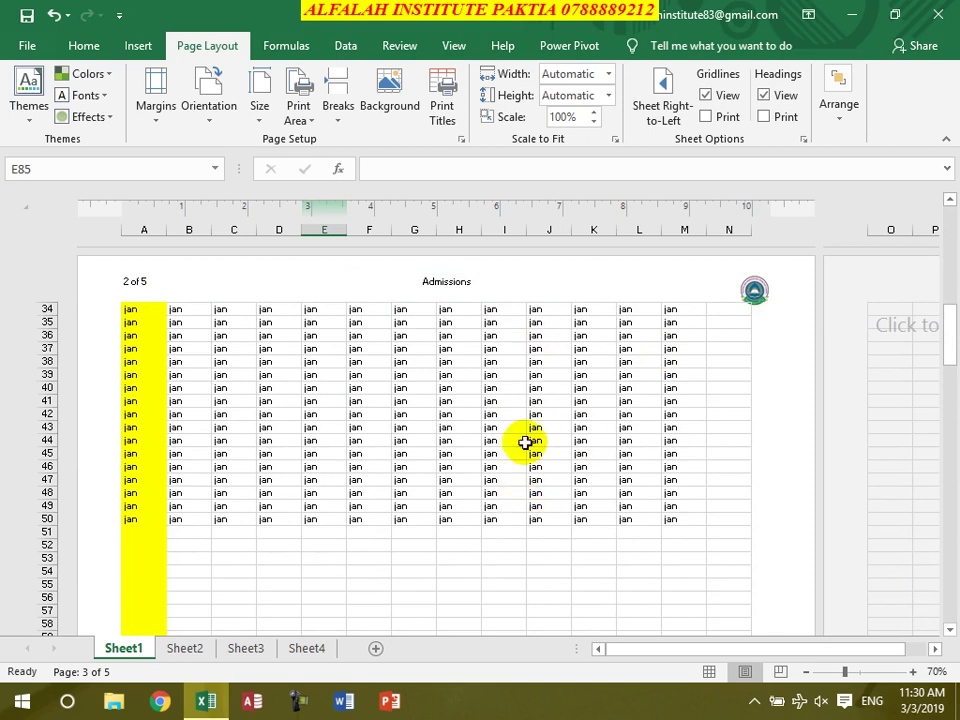
scroll(561, 468, up, 10)
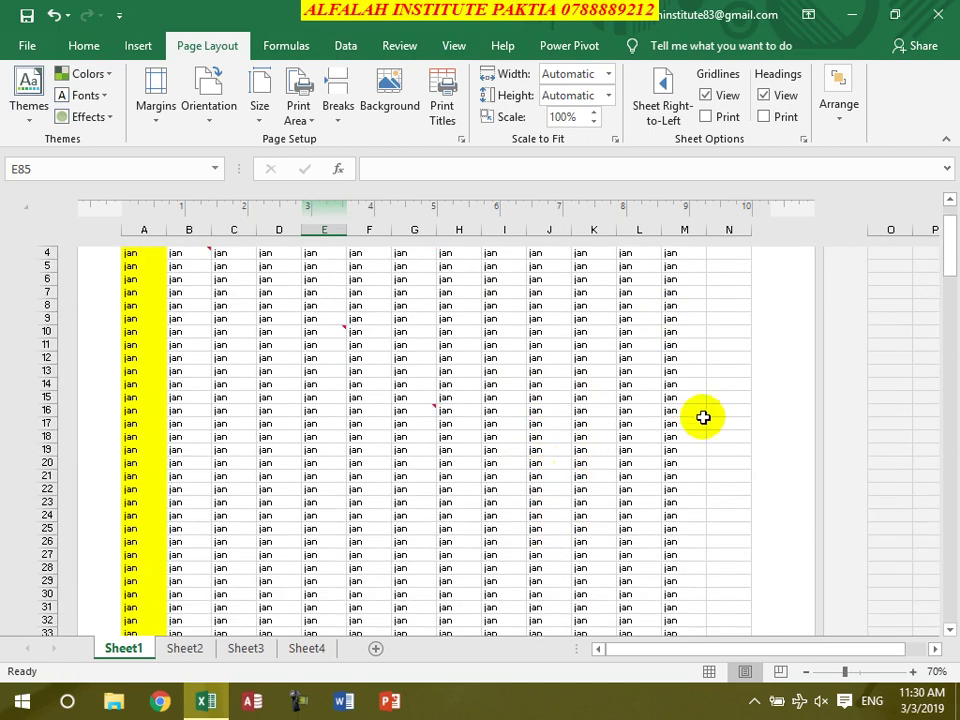
- Fill cells N2:O33 with the text jan in one entry
drag(738, 323, 904, 494)
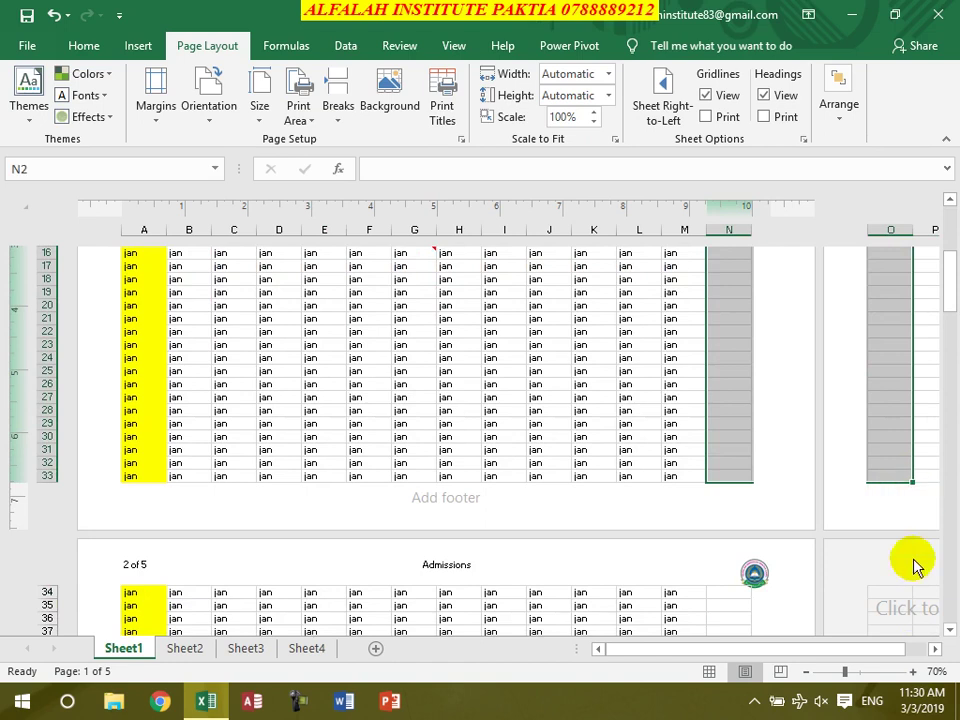
text(jan)
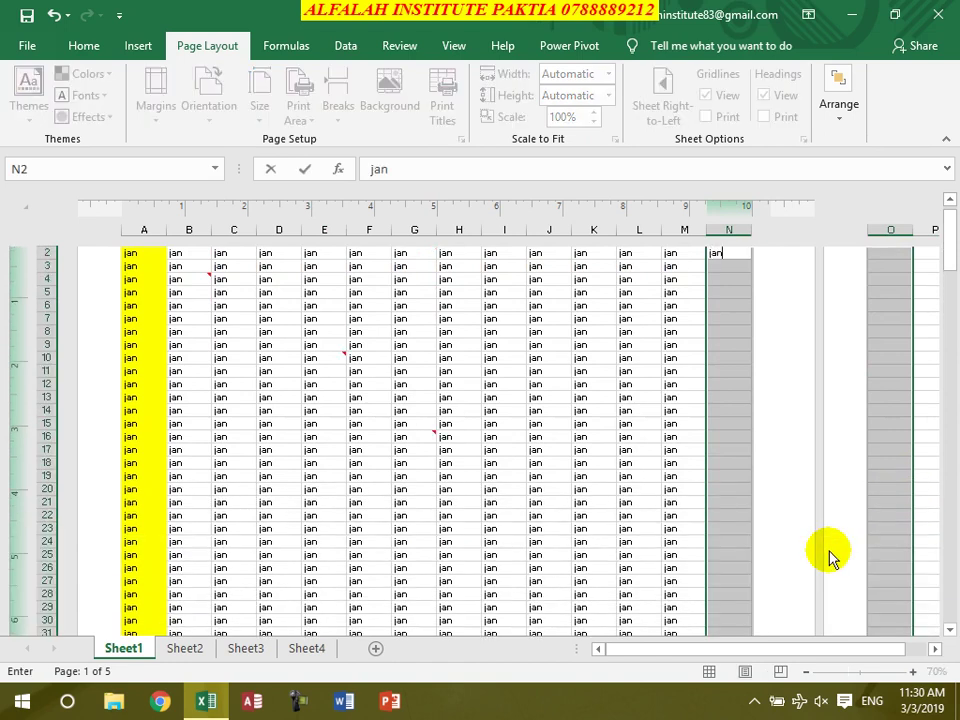
key(ctrl+Return)
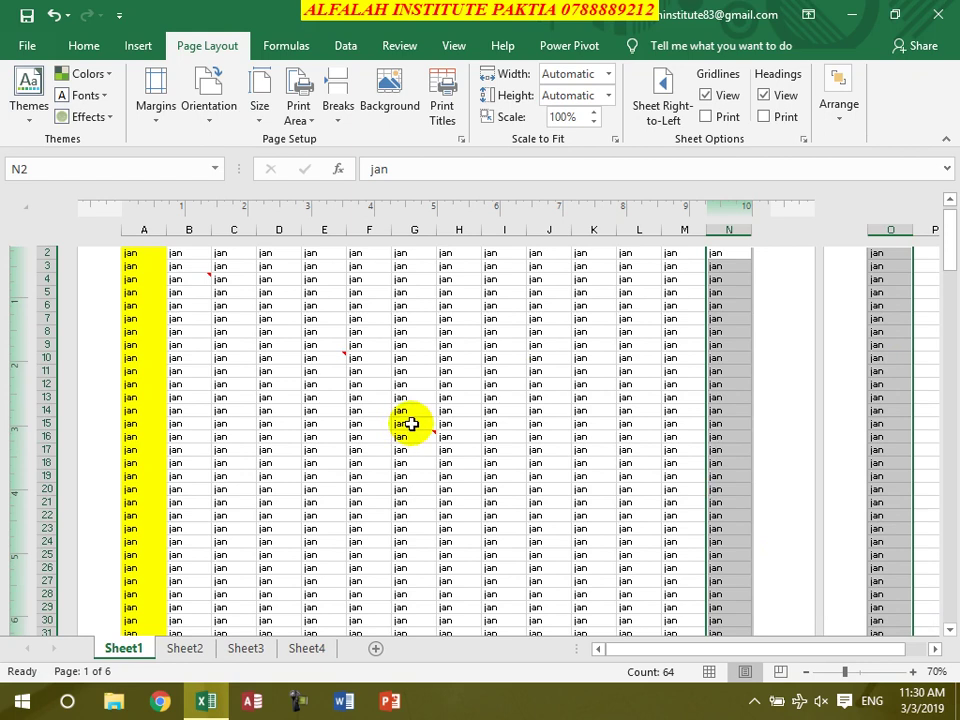
click(456, 436)
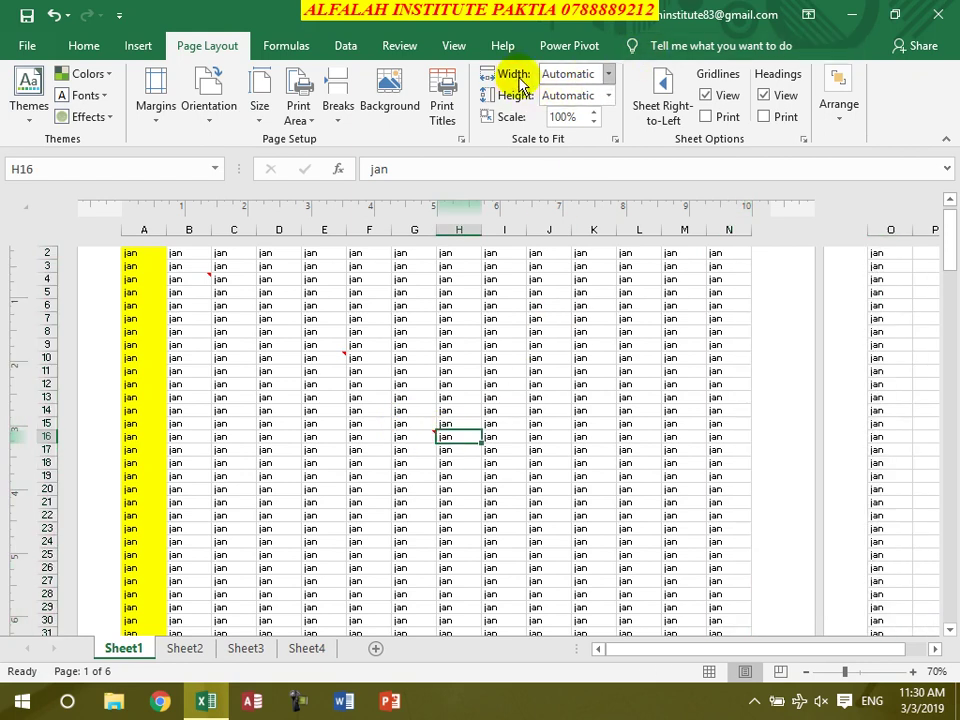
- Scale Sheet1 to fit a width of 1 page and check the columns on the printed pages
click(608, 76)
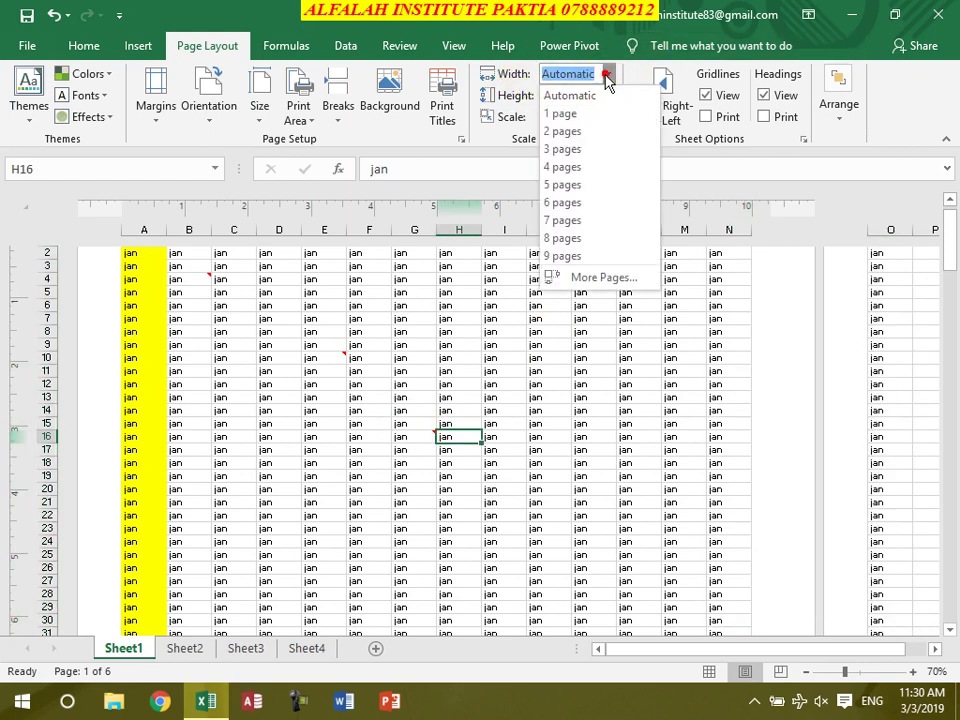
click(575, 118)
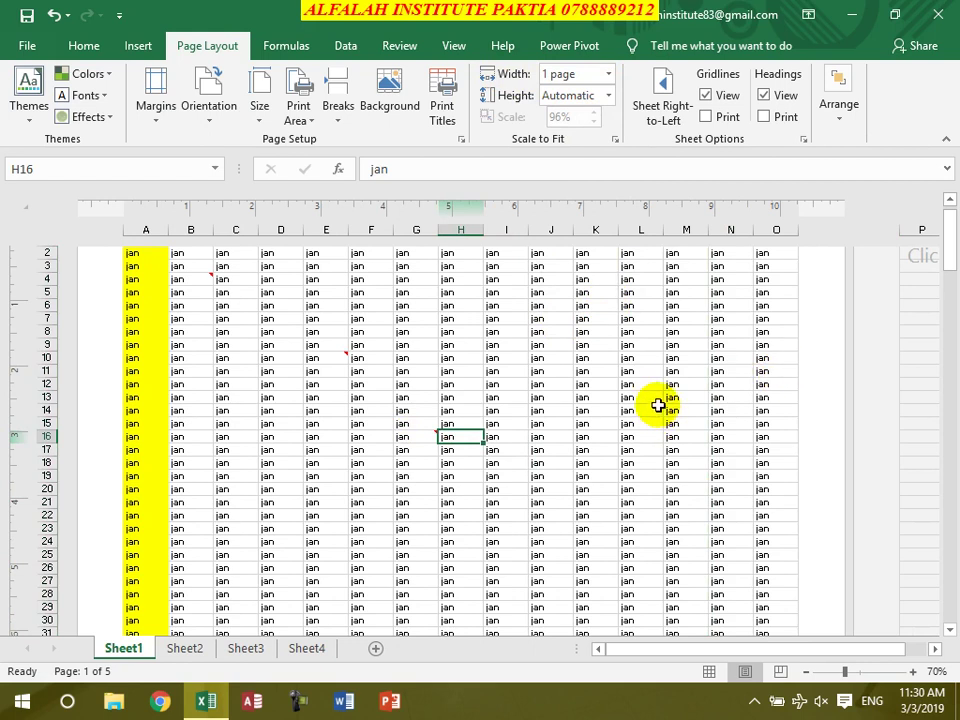
scroll(658, 402, down, 5)
scroll(650, 440, down, 8)
scroll(636, 469, up, 5)
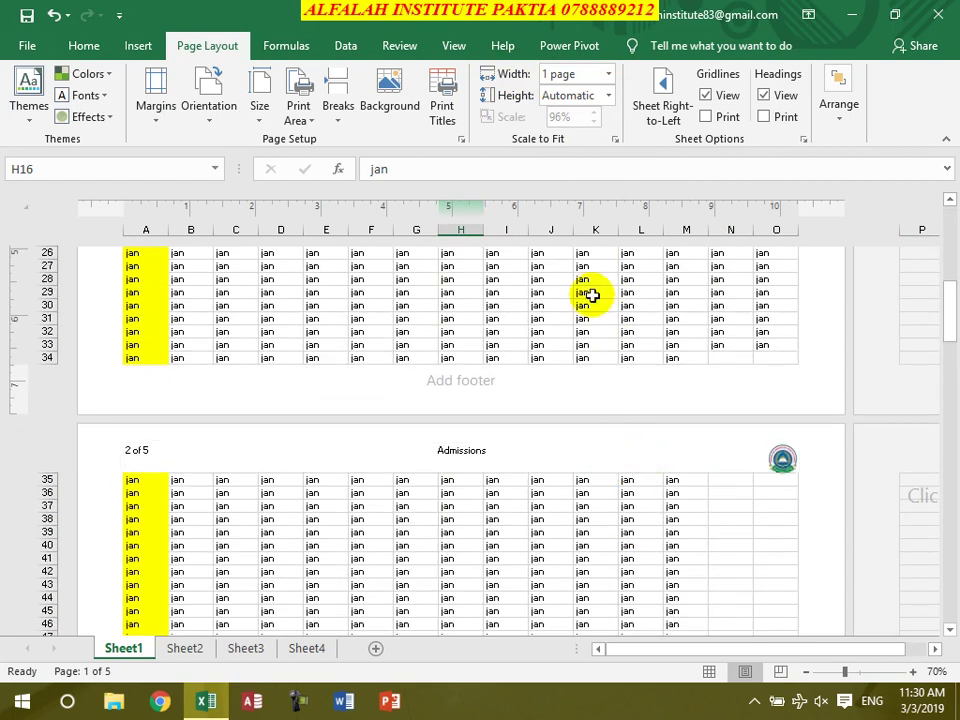
- Scale Sheet1 to fit a height of 1 page and check the data on the resulting page
click(609, 96)
click(561, 133)
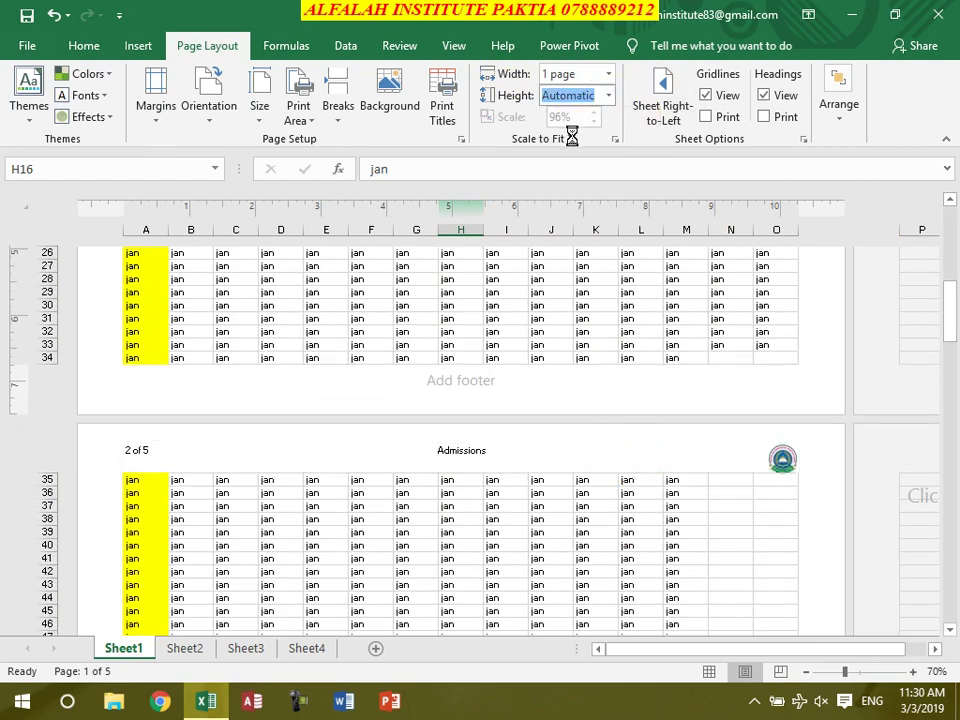
scroll(638, 402, down, 1)
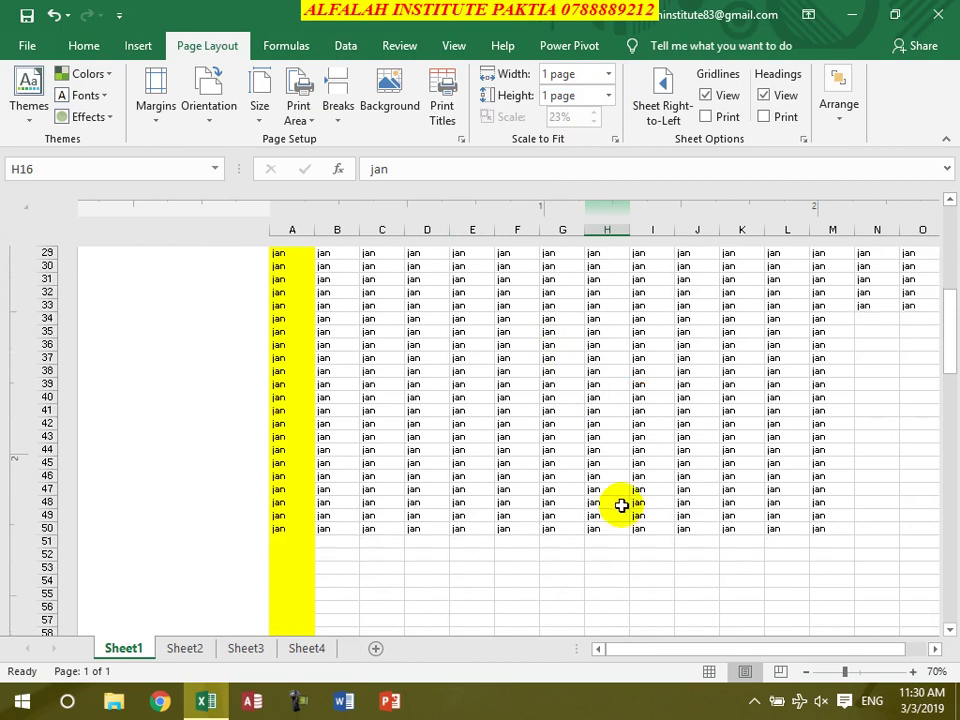
ctrl+scroll(622, 506, down, 2)
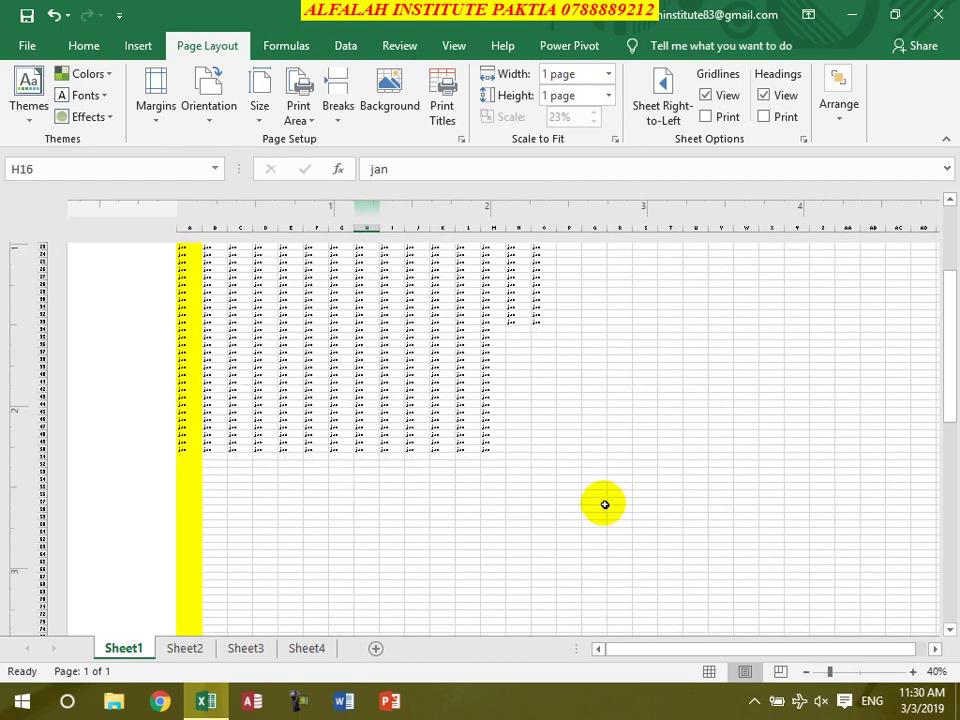
ctrl+scroll(605, 507, down, 1)
click(298, 378)
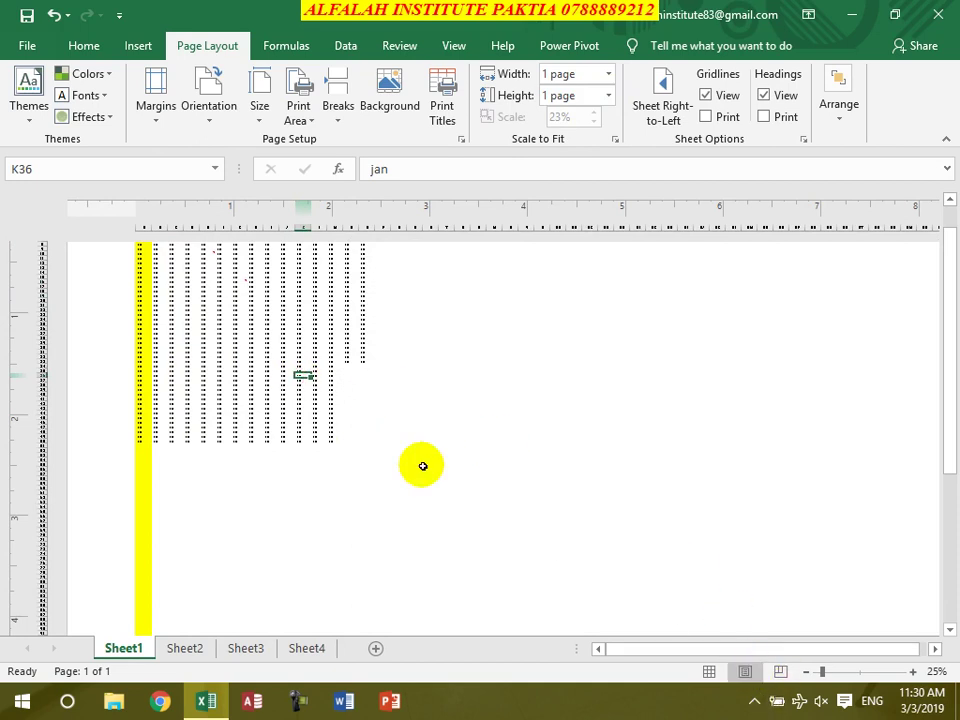
- Examine the single-page layout of Sheet1 from the header down to its last rows at different zoom levels
ctrl+scroll(319, 435, up, 5)
scroll(494, 452, up, 7)
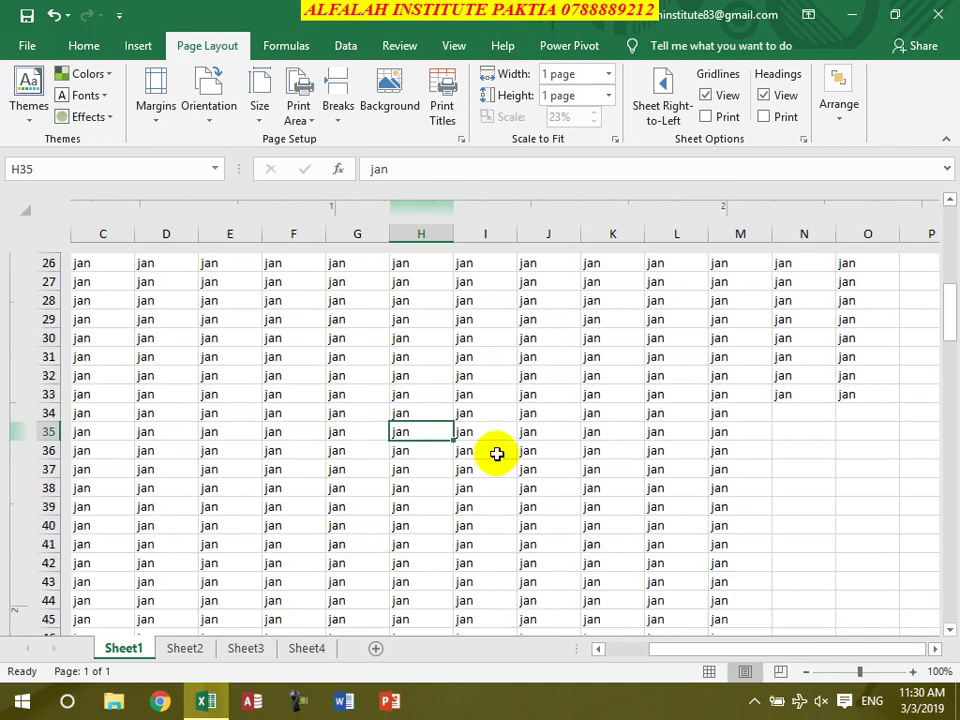
click(527, 418)
scroll(605, 447, down, 4)
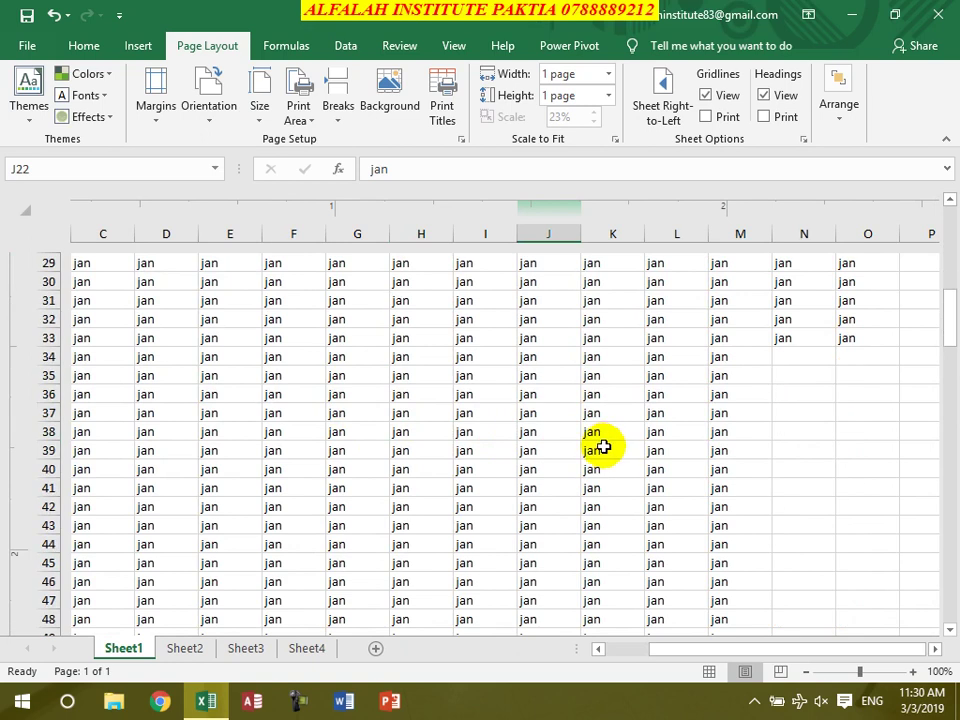
scroll(604, 447, down, 20)
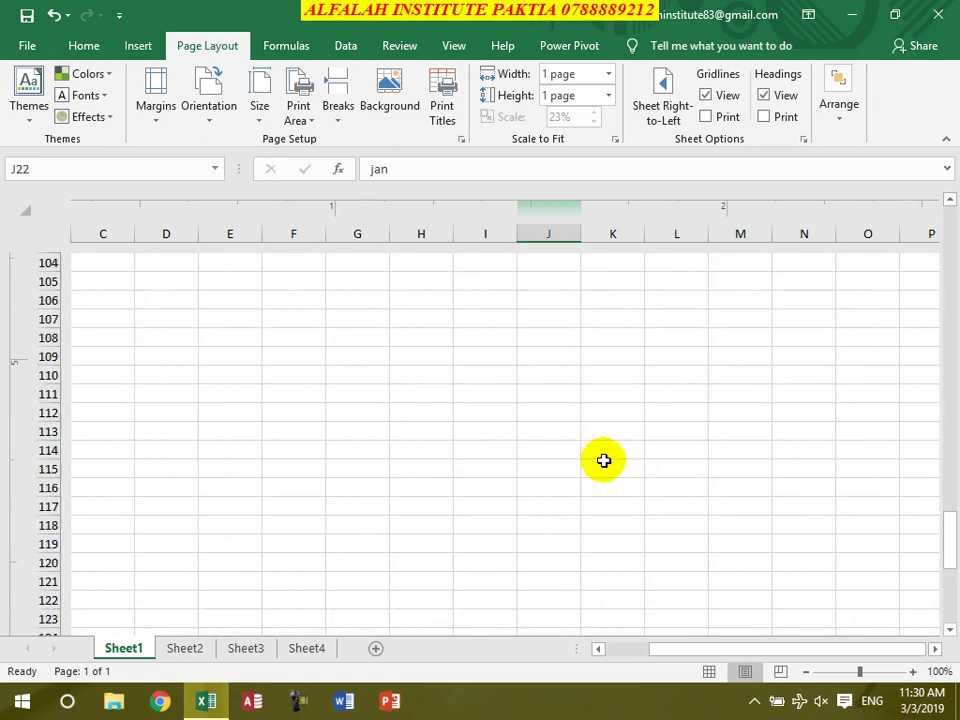
scroll(604, 465, down, 15)
scroll(600, 476, up, 6)
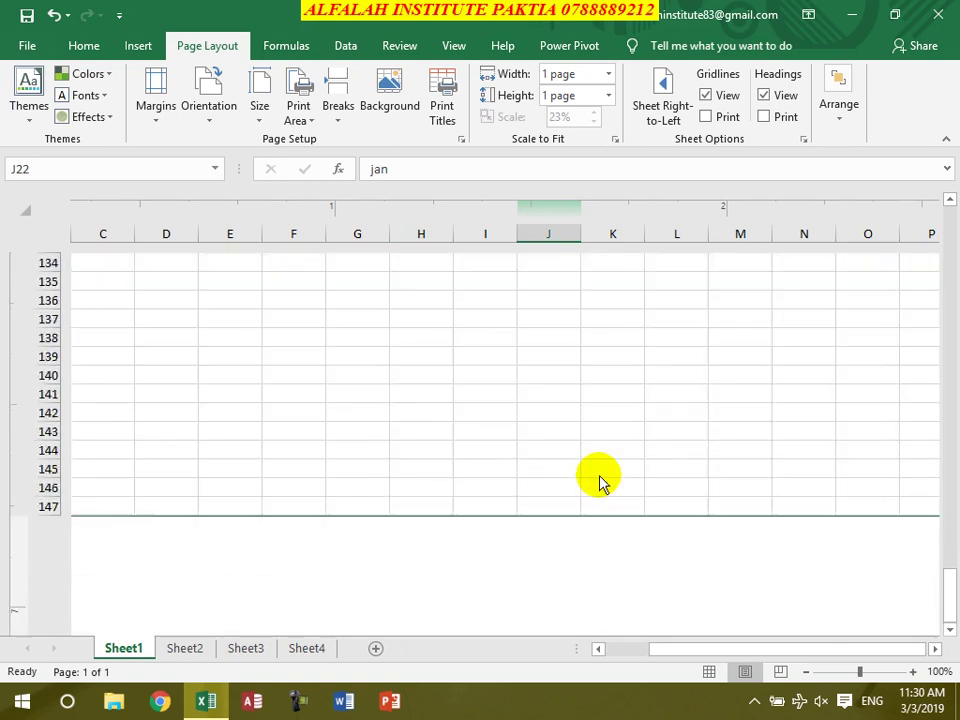
scroll(600, 480, down, 2)
click(520, 430)
scroll(576, 516, down, 2)
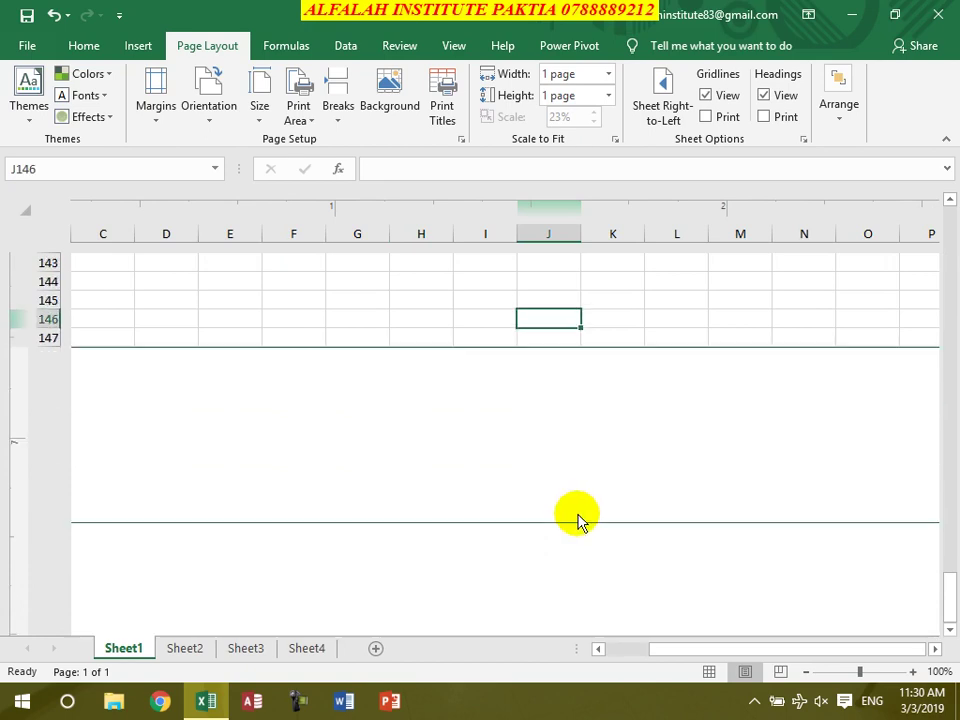
scroll(578, 513, up, 20)
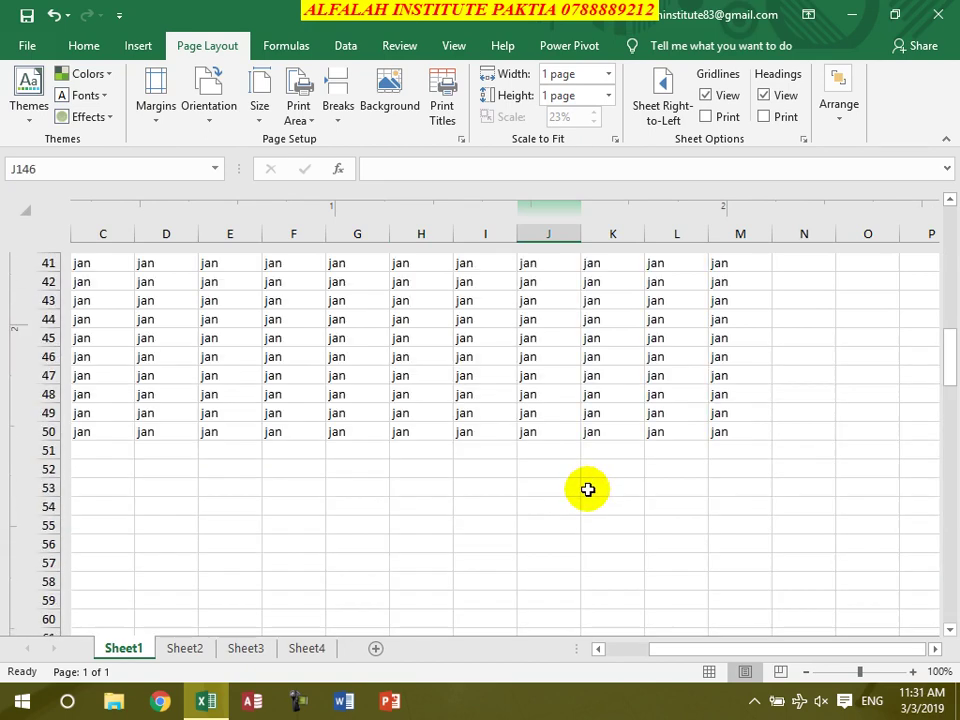
scroll(588, 490, up, 9)
scroll(587, 491, down, 6)
scroll(589, 495, up, 6)
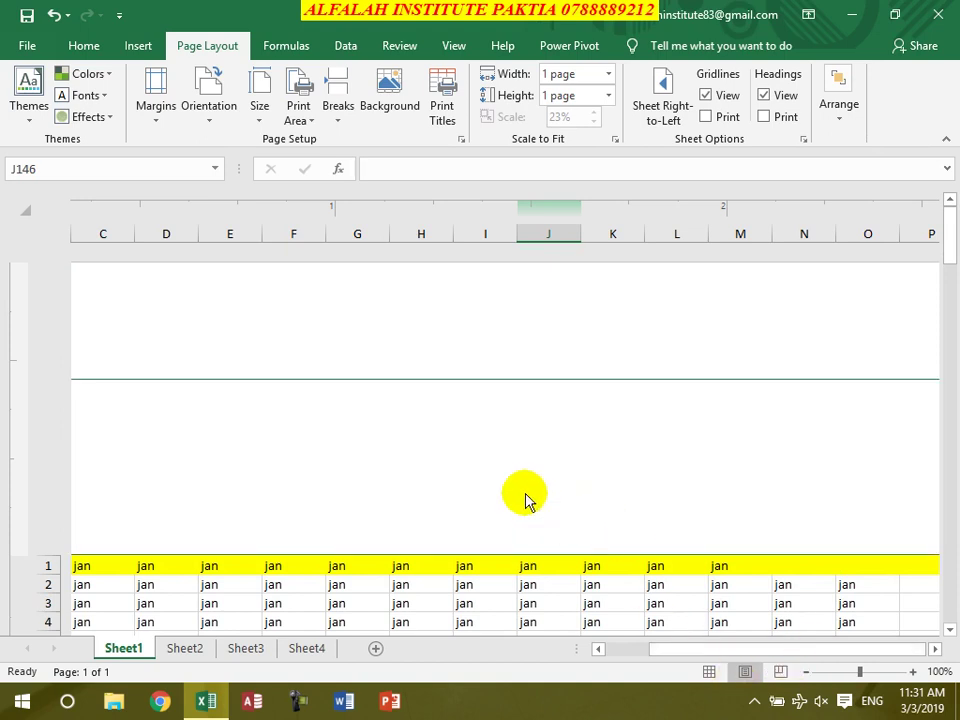
ctrl+scroll(525, 500, down, 2)
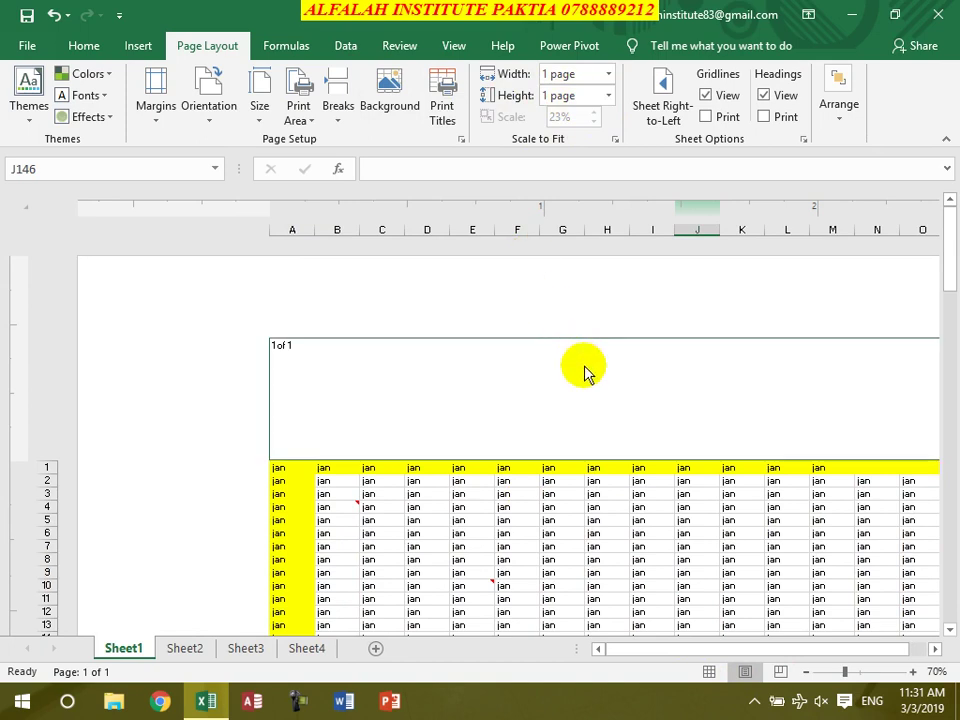
scroll(587, 373, down, 20)
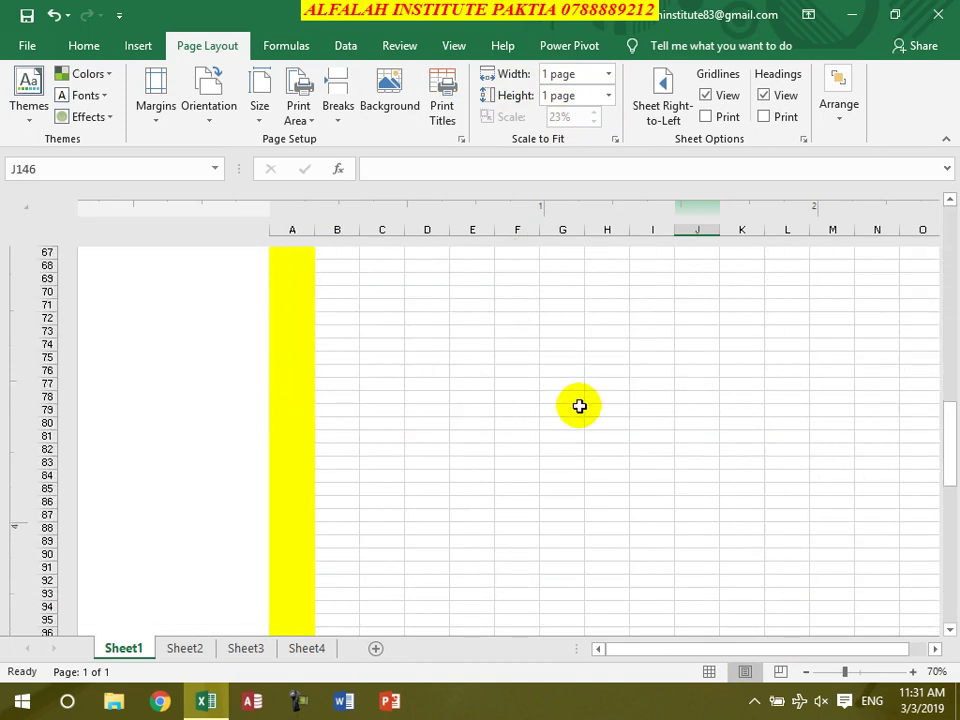
- Remove the yellow fill from column A of Sheet1
scroll(579, 406, down, 7)
scroll(576, 417, down, 20)
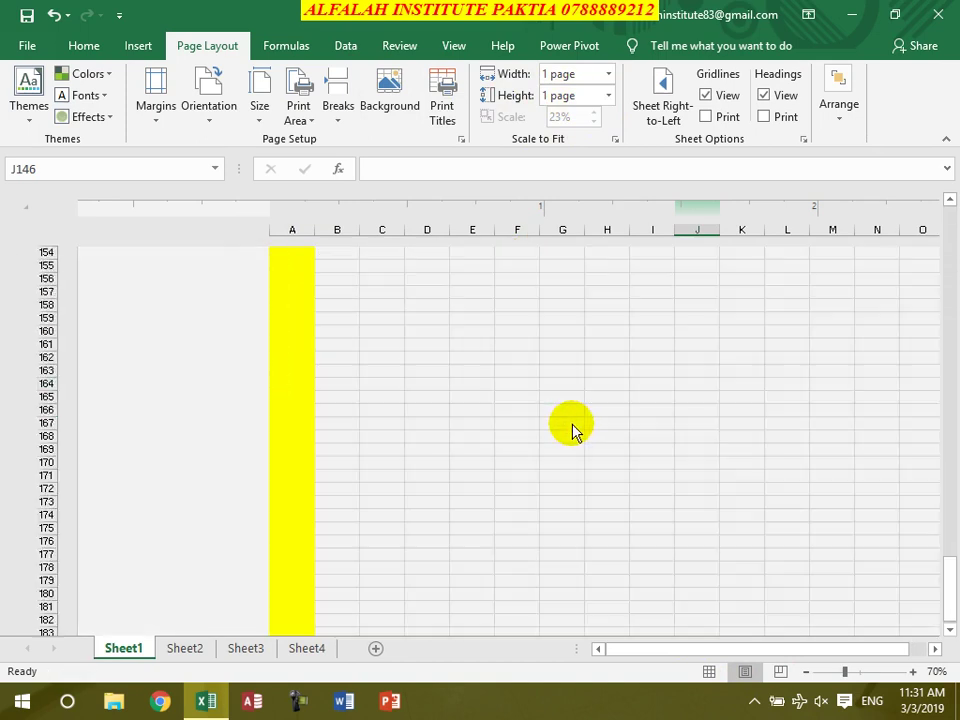
scroll(571, 429, down, 4)
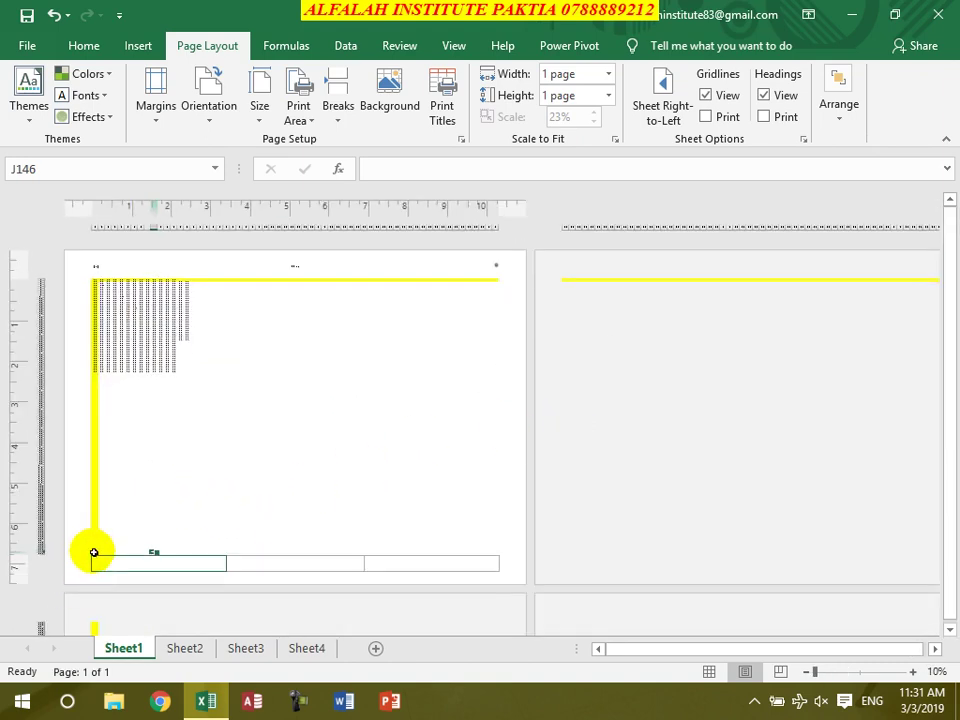
scroll(236, 403, up, 7)
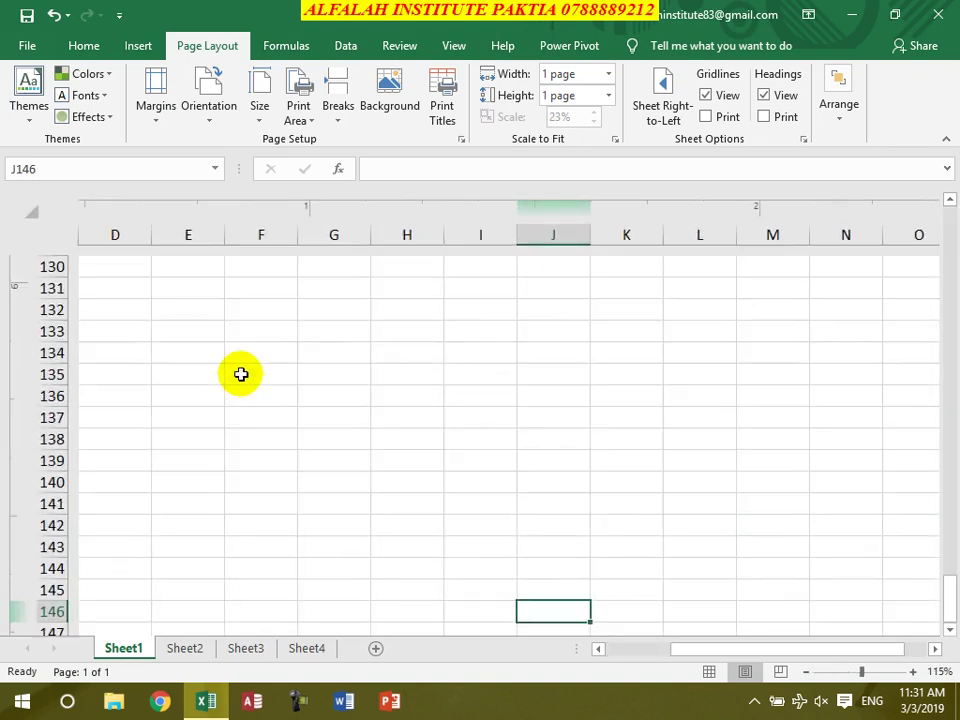
drag(754, 649, 283, 483)
click(431, 233)
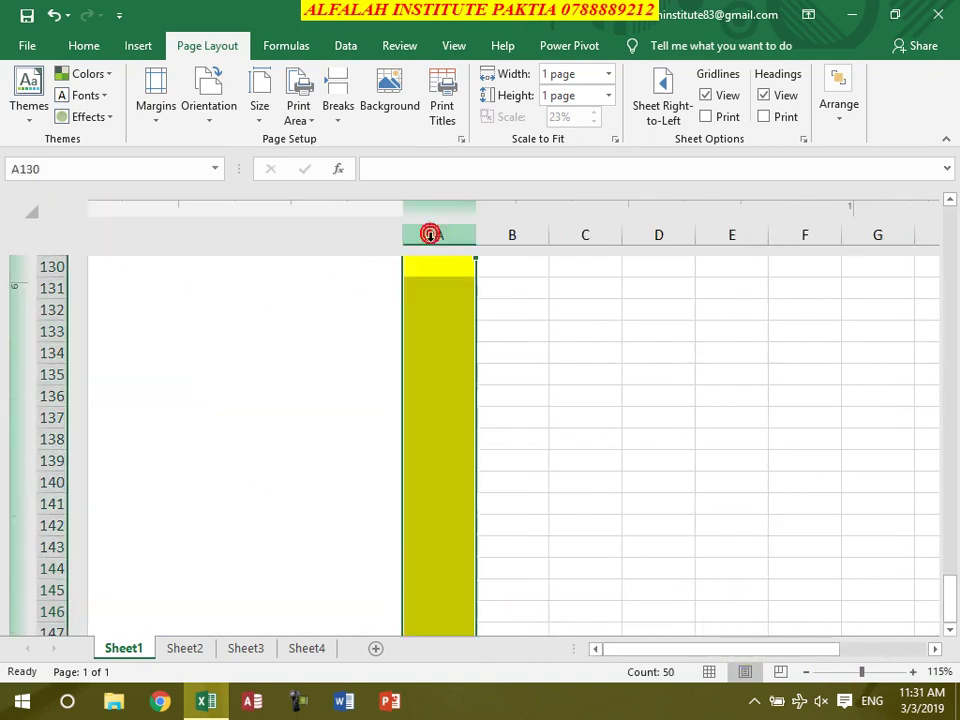
click(84, 45)
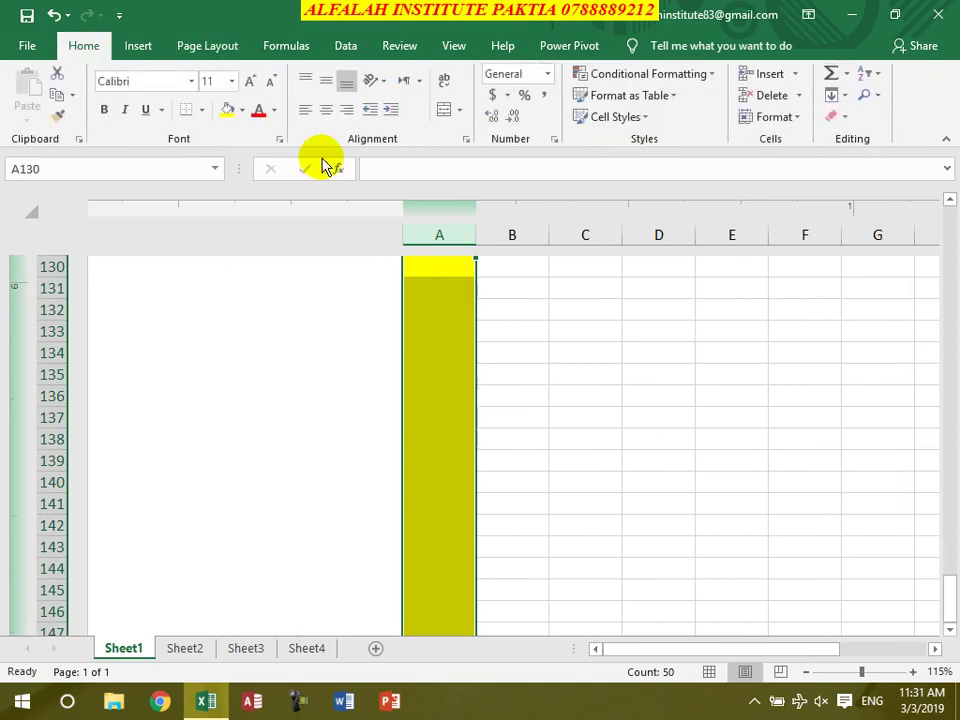
click(243, 112)
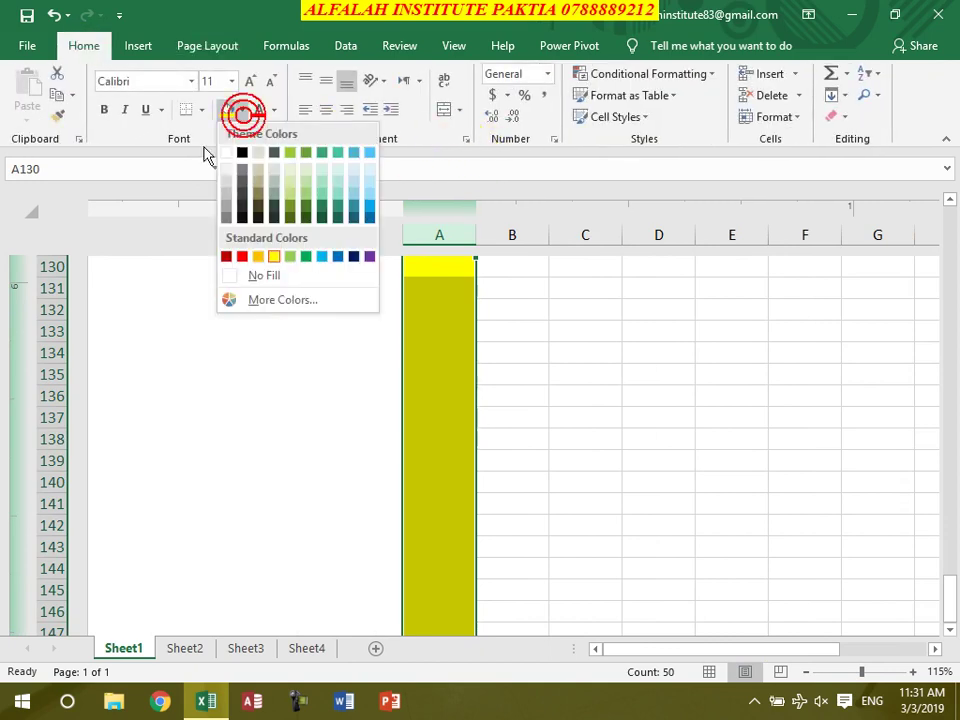
click(256, 278)
- Remove the yellow fill from row 1 at the start of the data
scroll(334, 373, up, 20)
scroll(315, 381, up, 19)
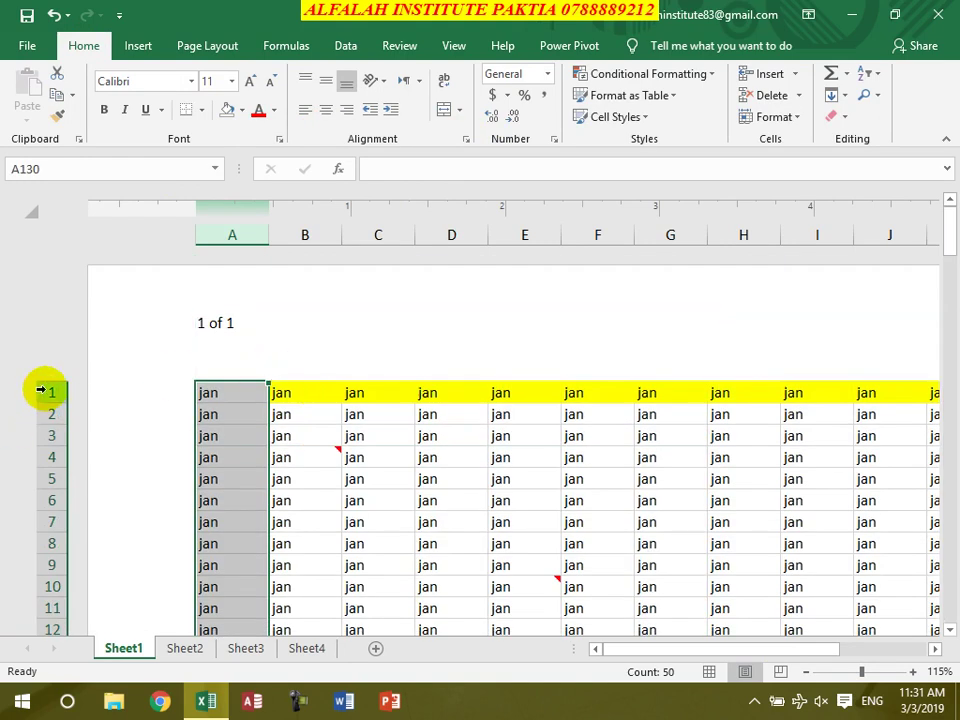
click(45, 391)
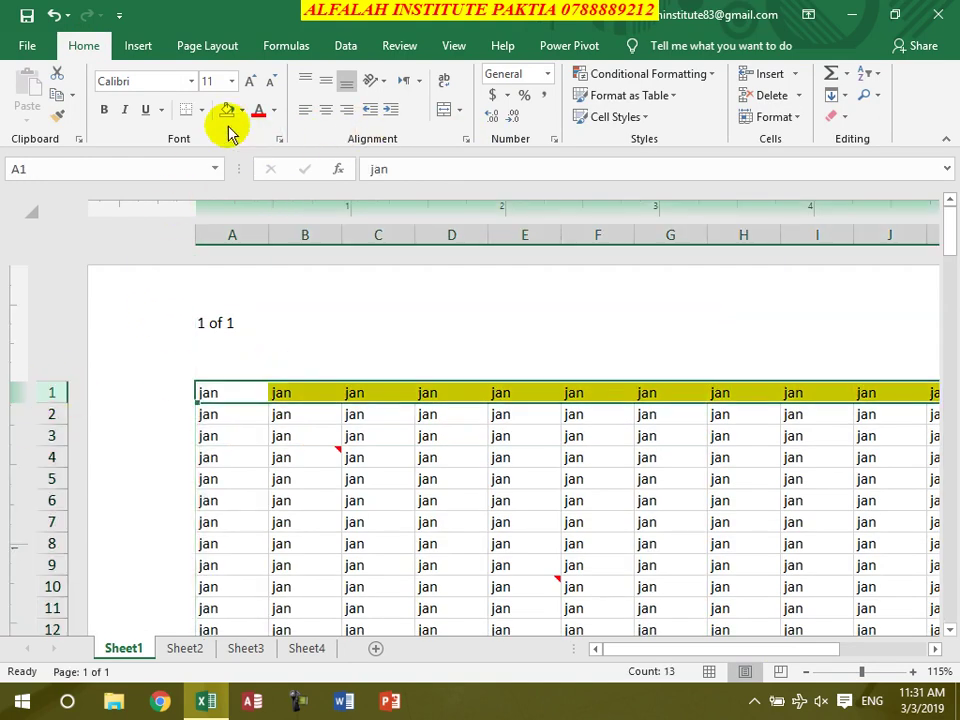
click(330, 478)
- Clear the contents of cells A45:M50 at the end of the data and check the page layout
ctrl+scroll(527, 480, down, 3)
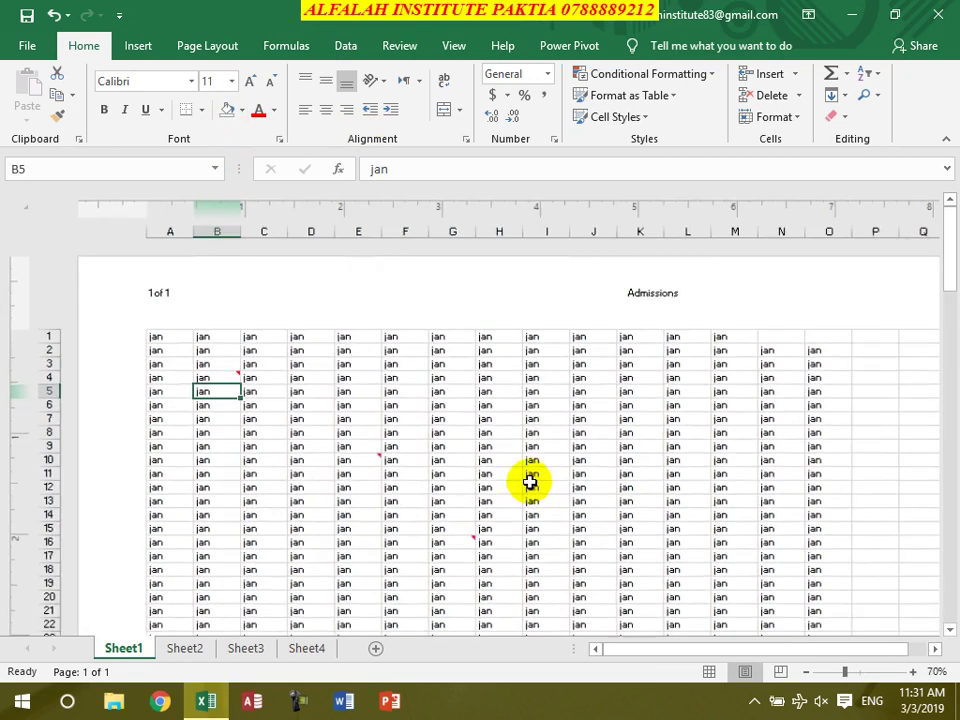
ctrl+scroll(530, 483, down, 2)
scroll(527, 467, down, 5)
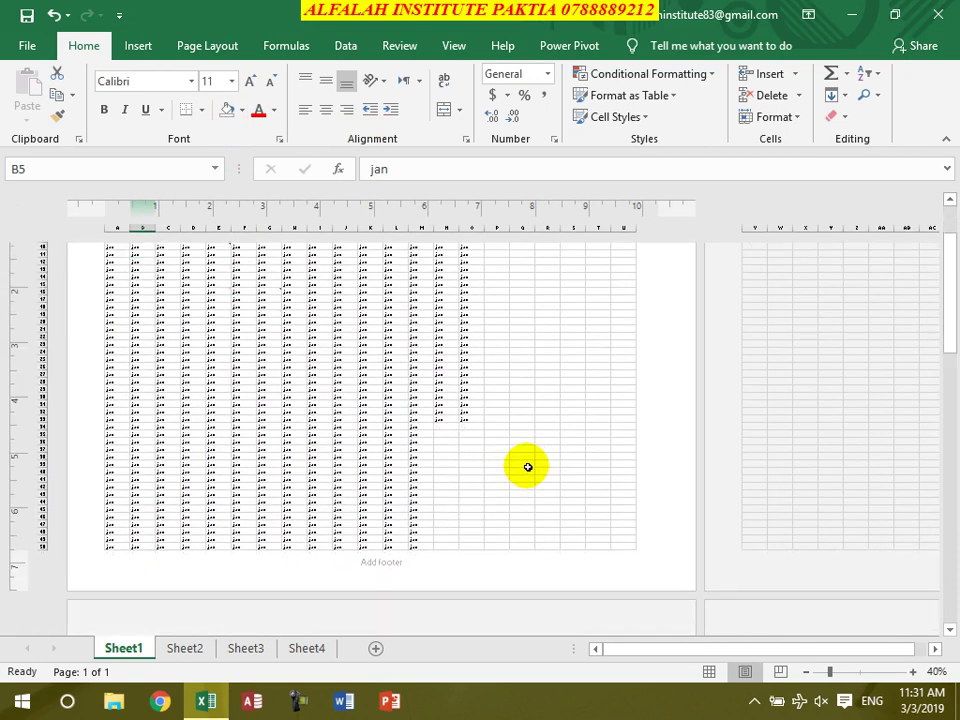
scroll(527, 468, up, 5)
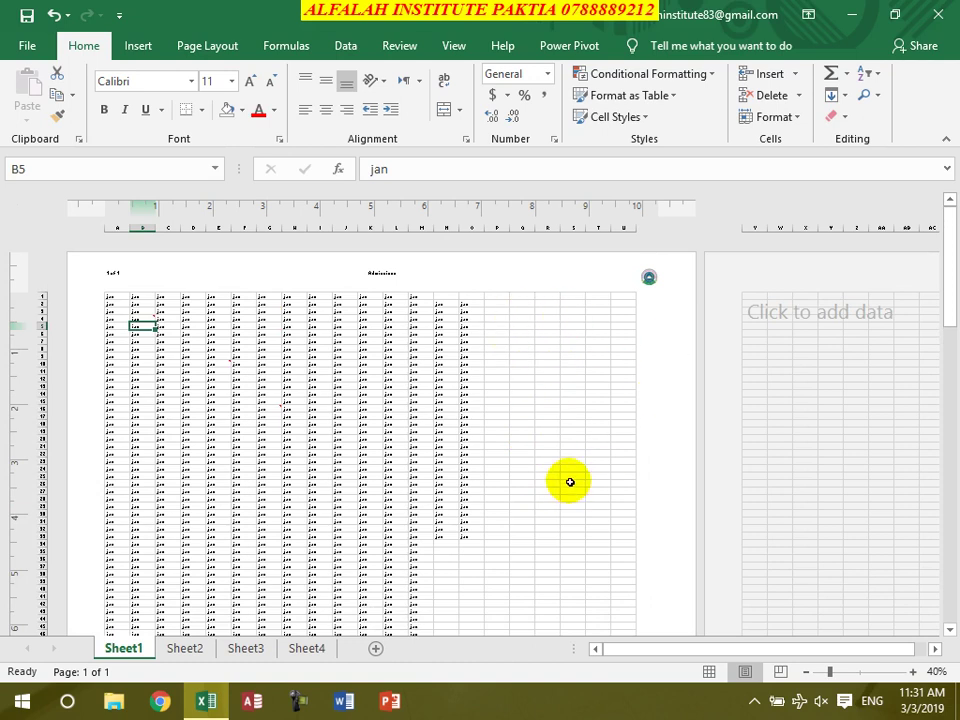
scroll(531, 480, down, 5)
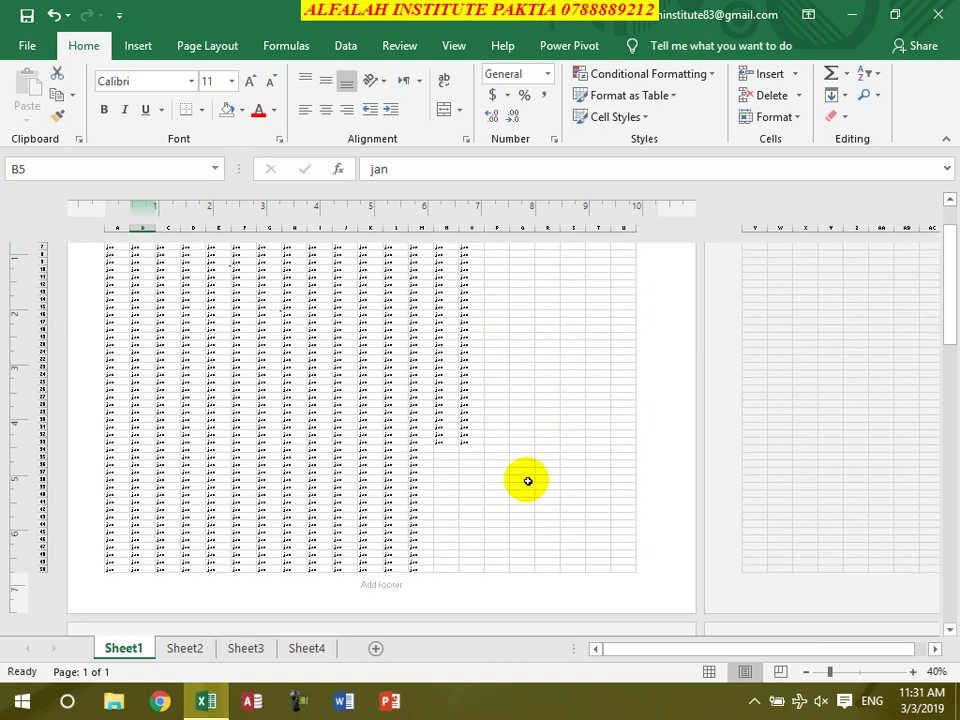
drag(413, 569, 128, 557)
key(Delete)
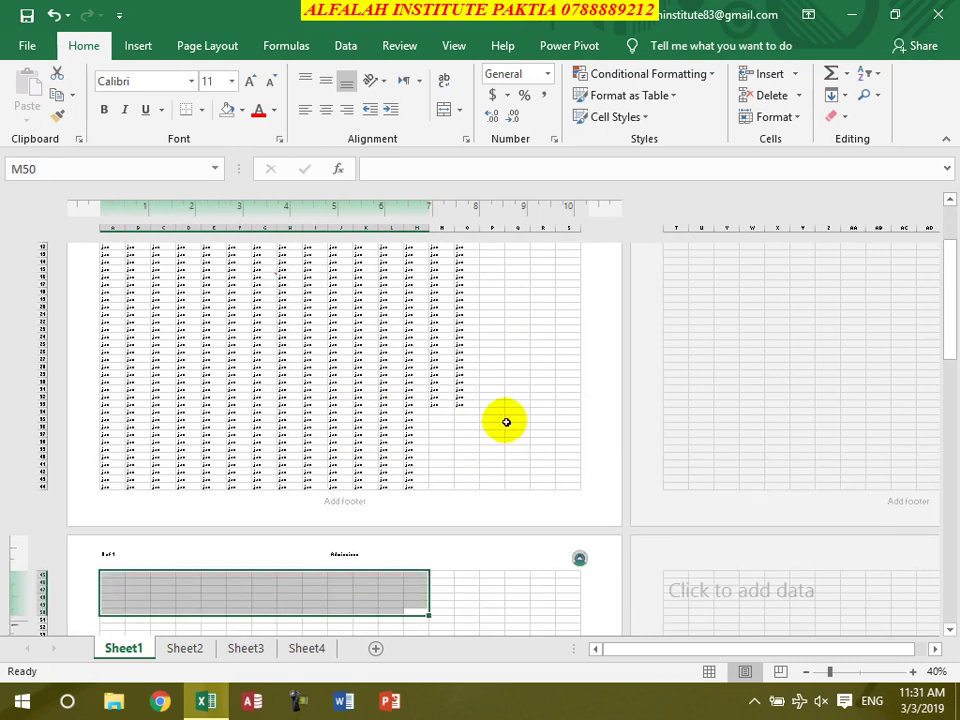
click(391, 445)
scroll(505, 282, up, 3)
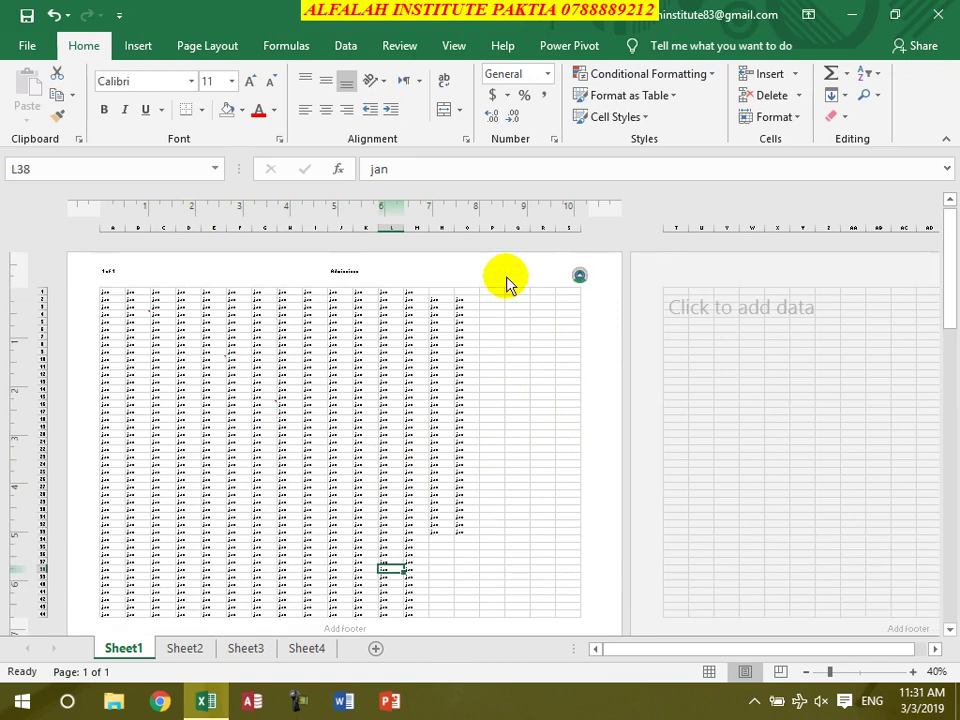
scroll(503, 401, up, 2)
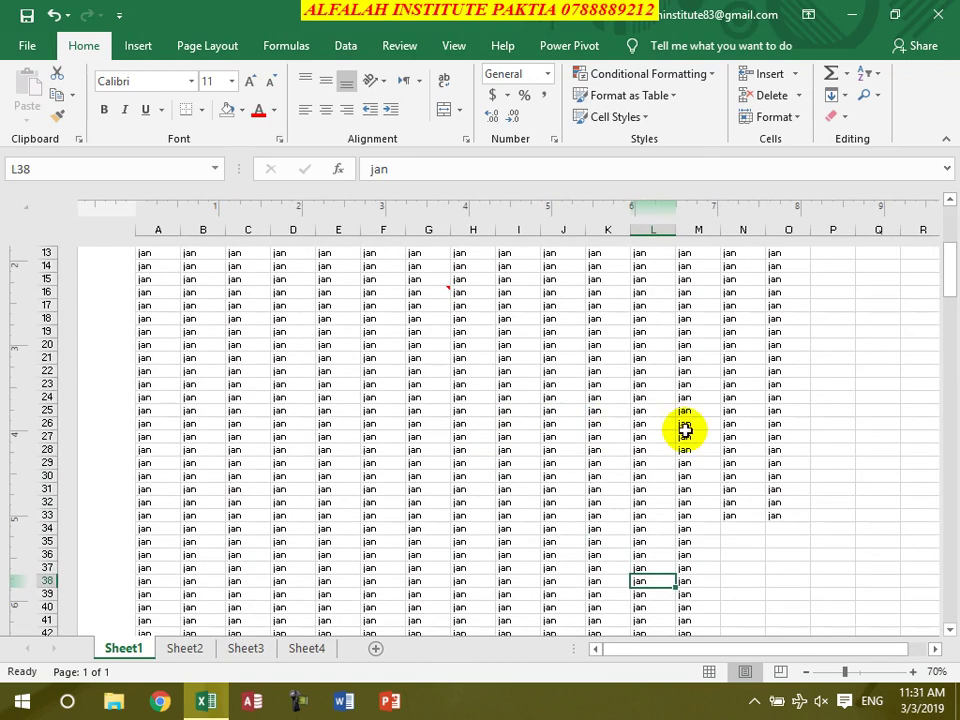
scroll(620, 535, down, 2)
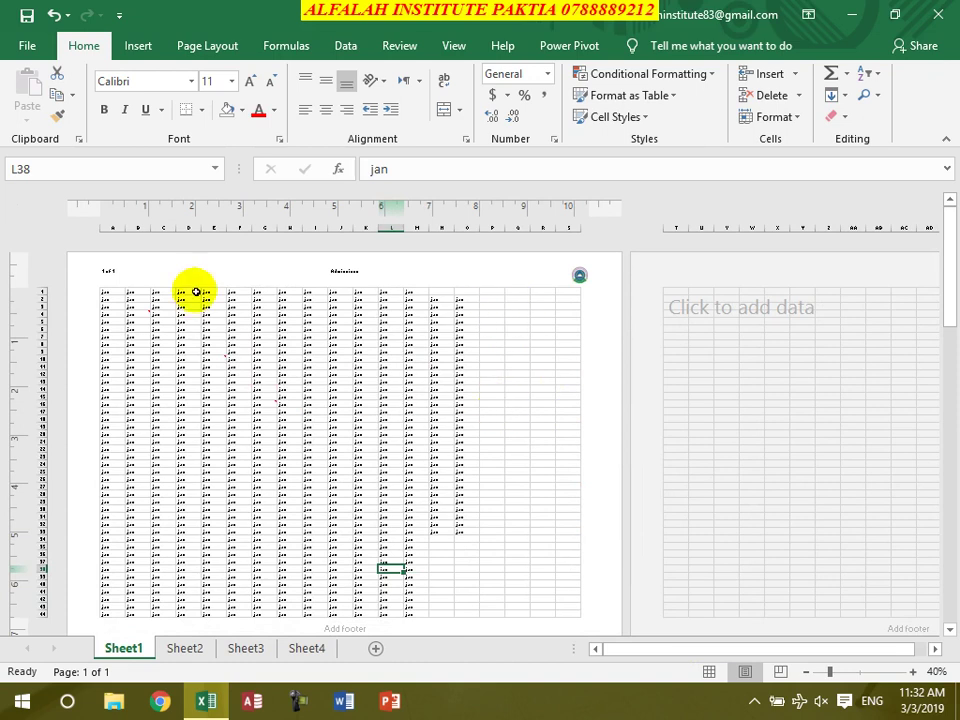
drag(112, 294, 461, 616)
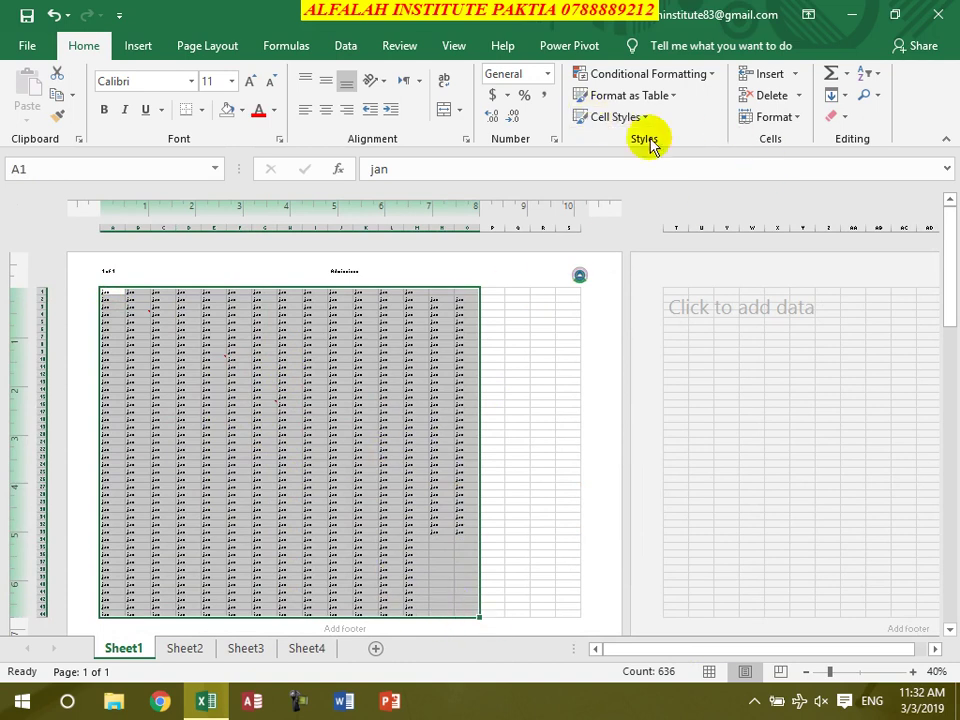
click(766, 117)
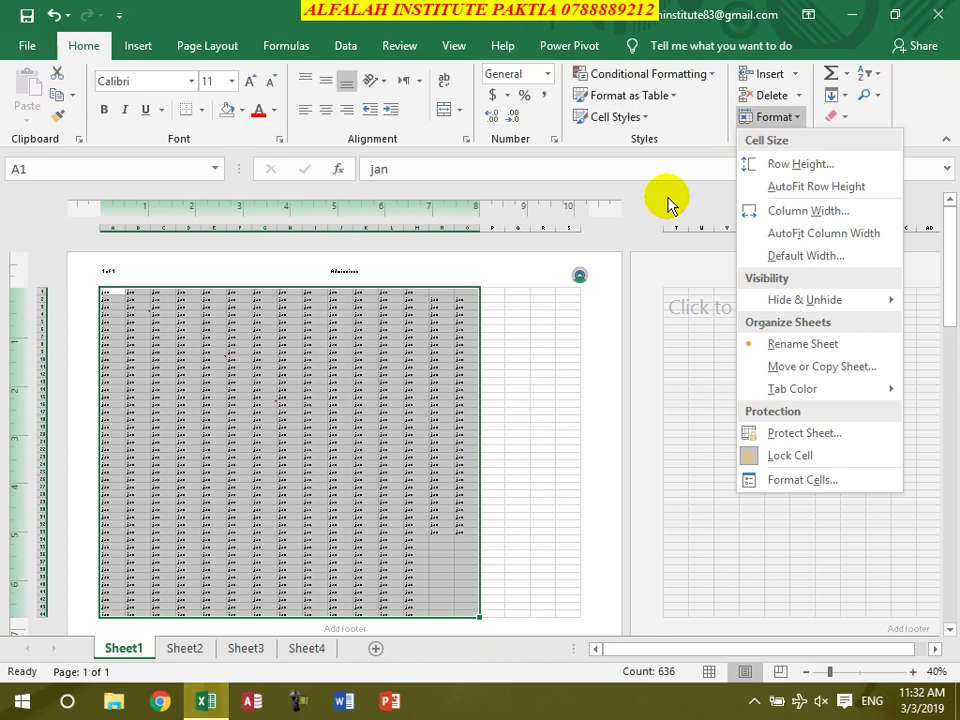
click(277, 377)
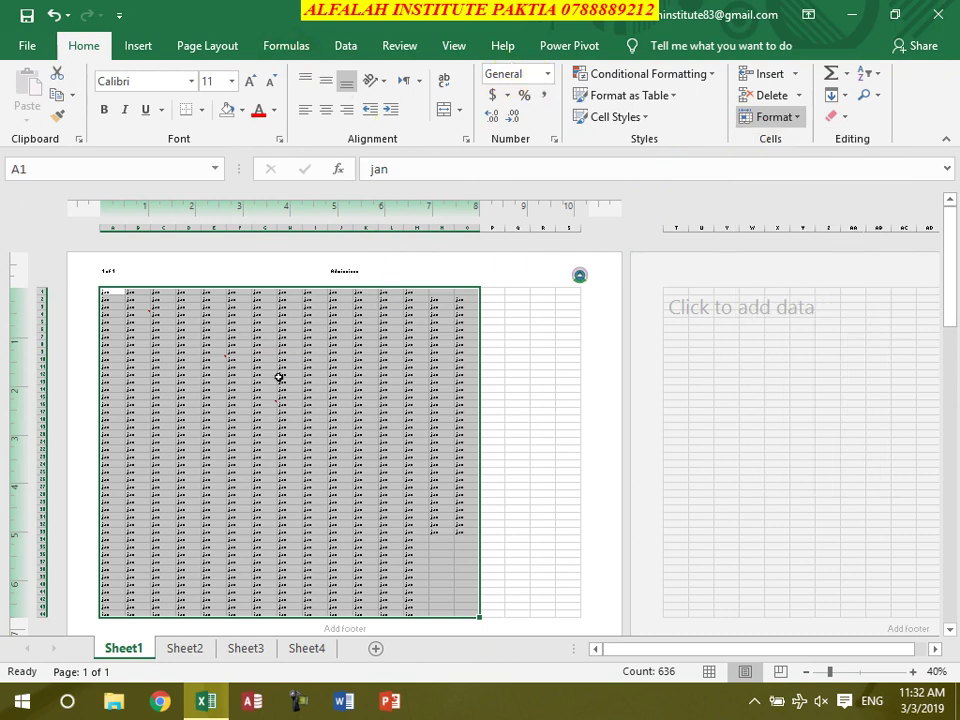
- Set both the height and the width in Sheet1's Scale to Fit options back to Automatic
click(210, 45)
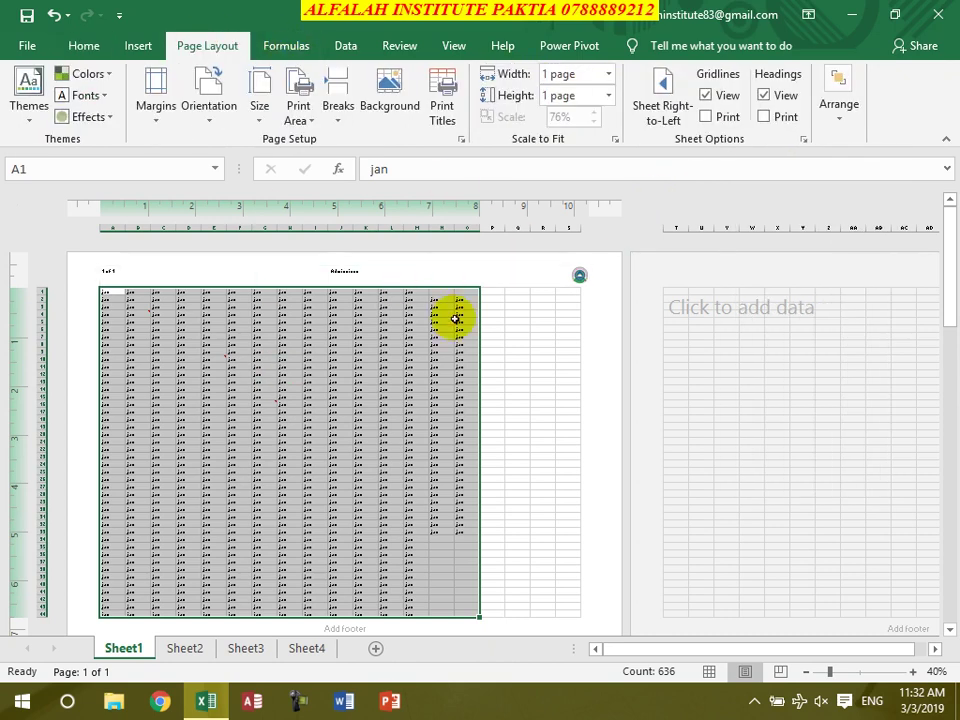
double_click(388, 372)
click(440, 418)
click(470, 418)
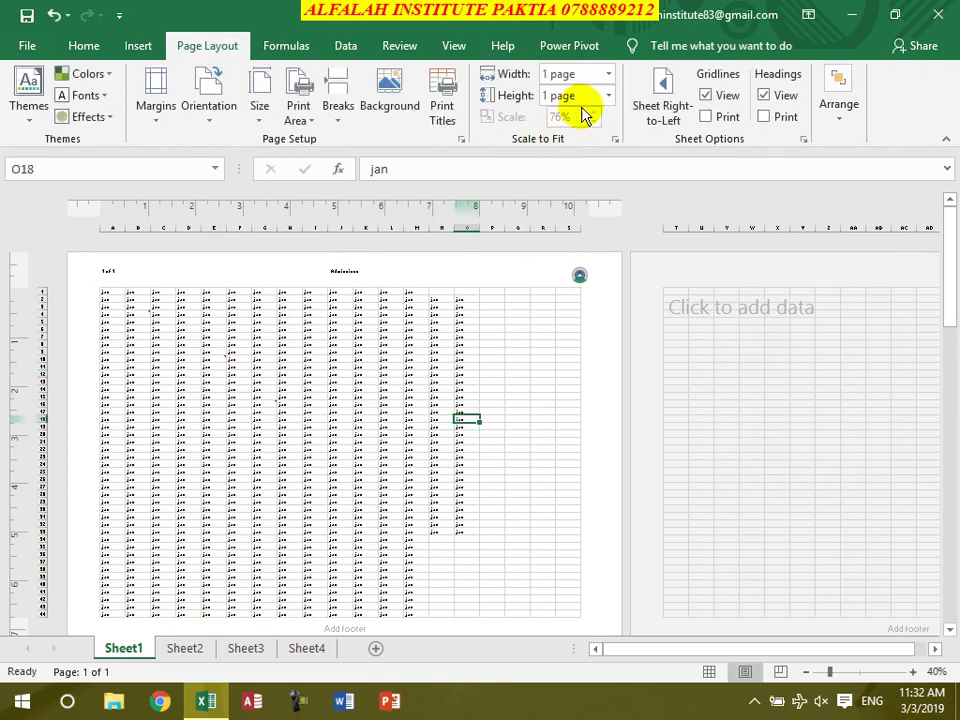
click(606, 100)
click(576, 117)
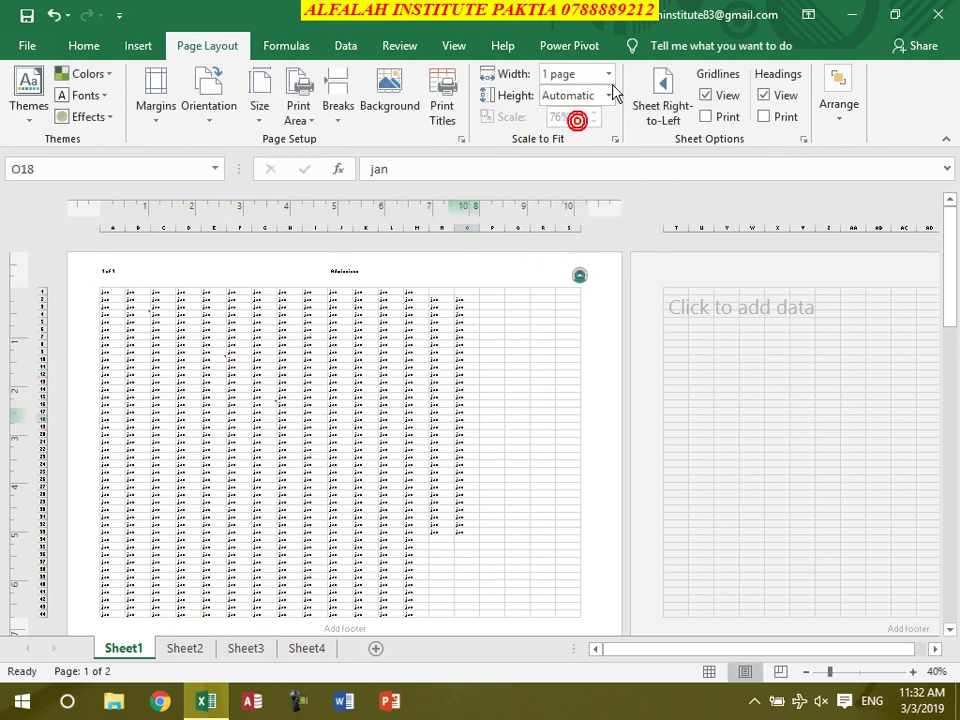
click(607, 74)
click(592, 93)
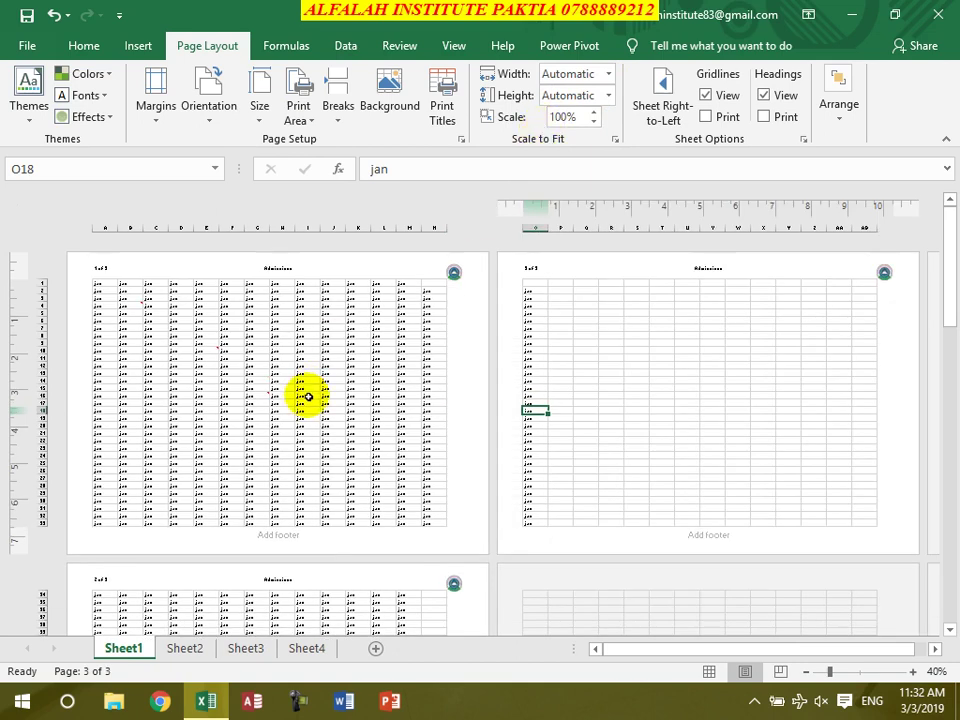
- Reduce the print scale of Sheet1 to 75% and check how the data fits on the page
click(306, 394)
scroll(370, 405, down, 5)
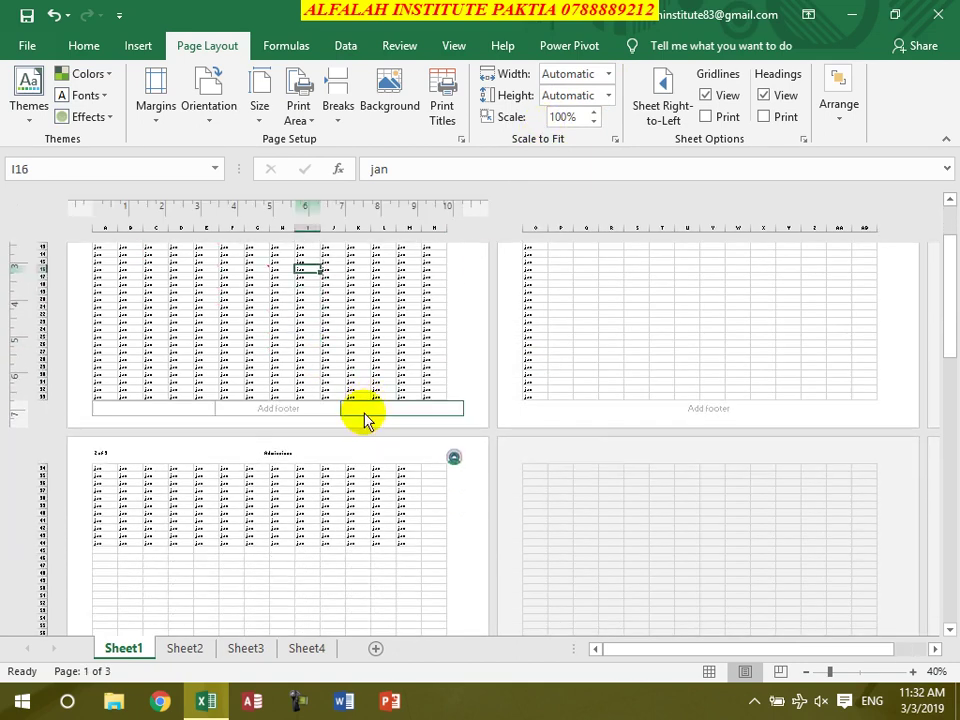
scroll(366, 412, up, 2)
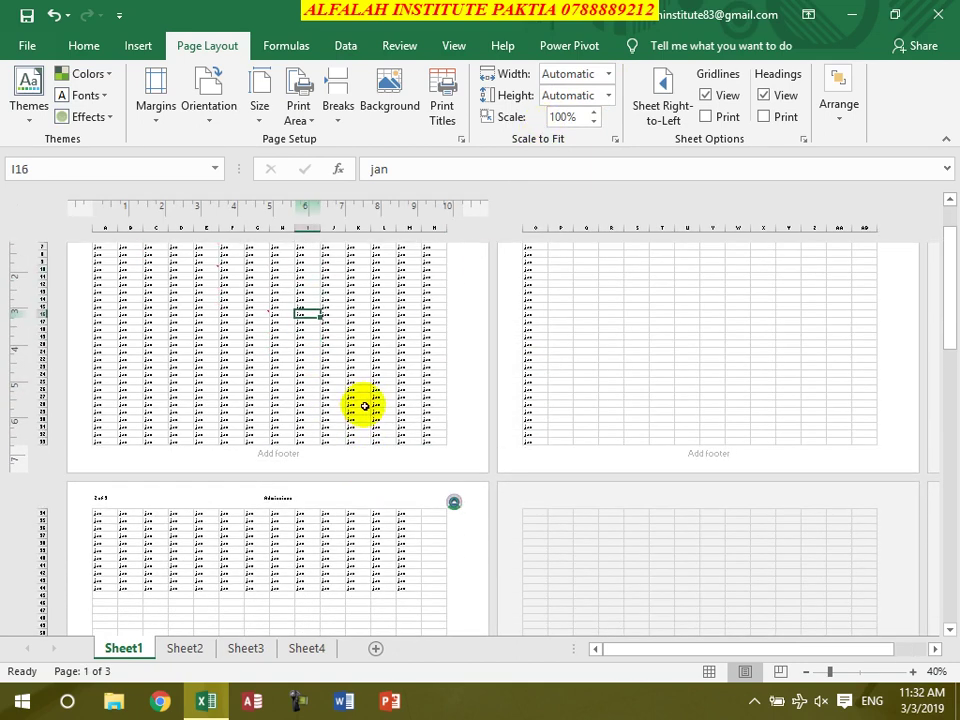
click(594, 124)
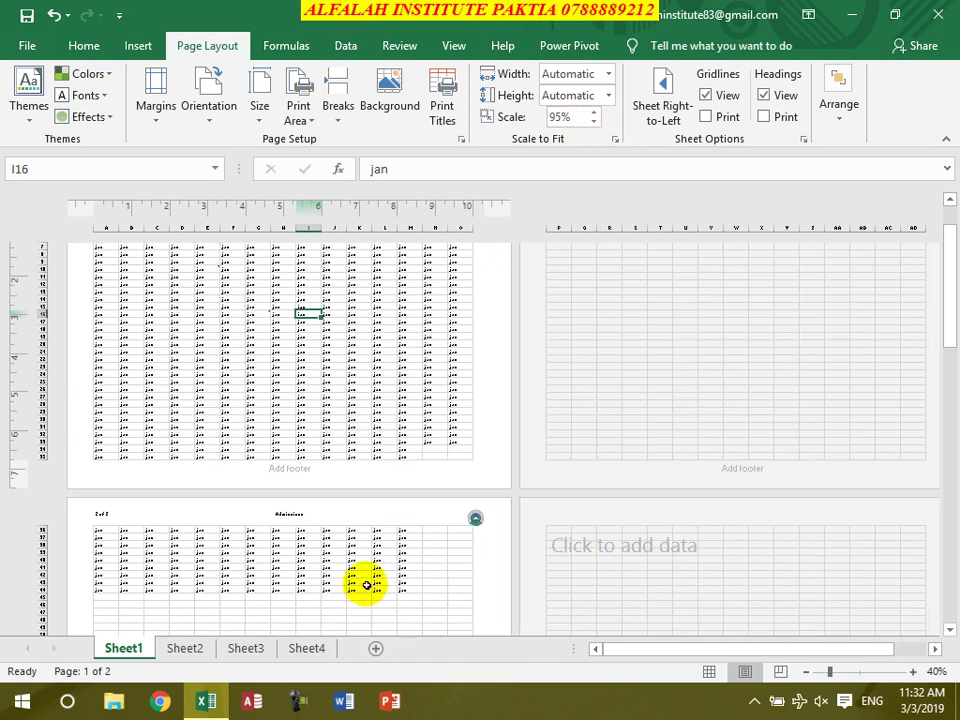
click(594, 124)
click(594, 124)
click(594, 124)
click(594, 124)
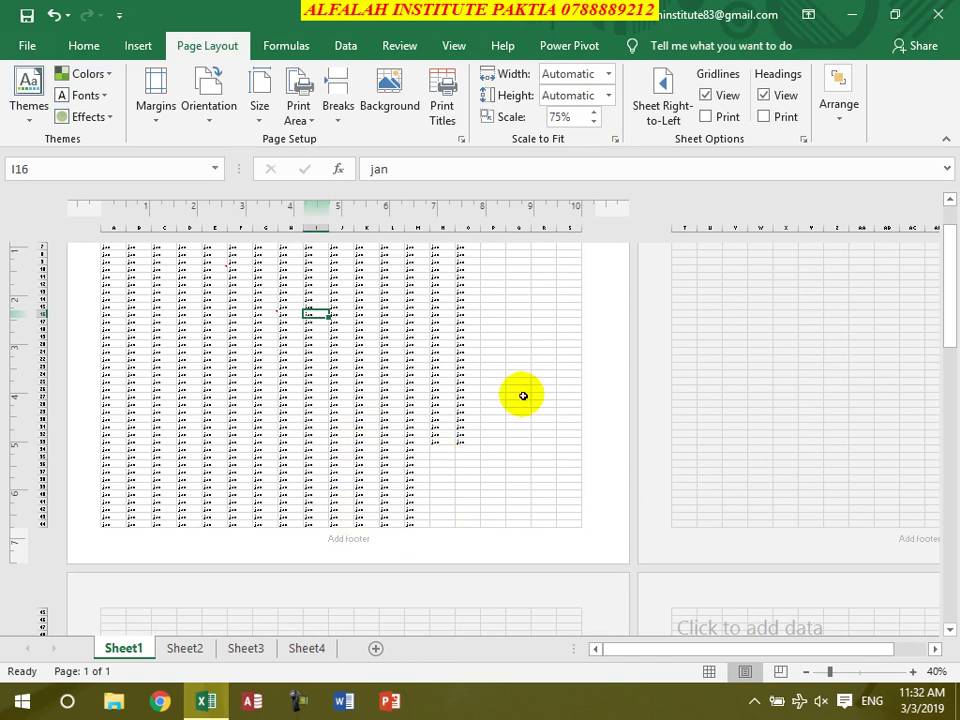
scroll(531, 406, up, 3)
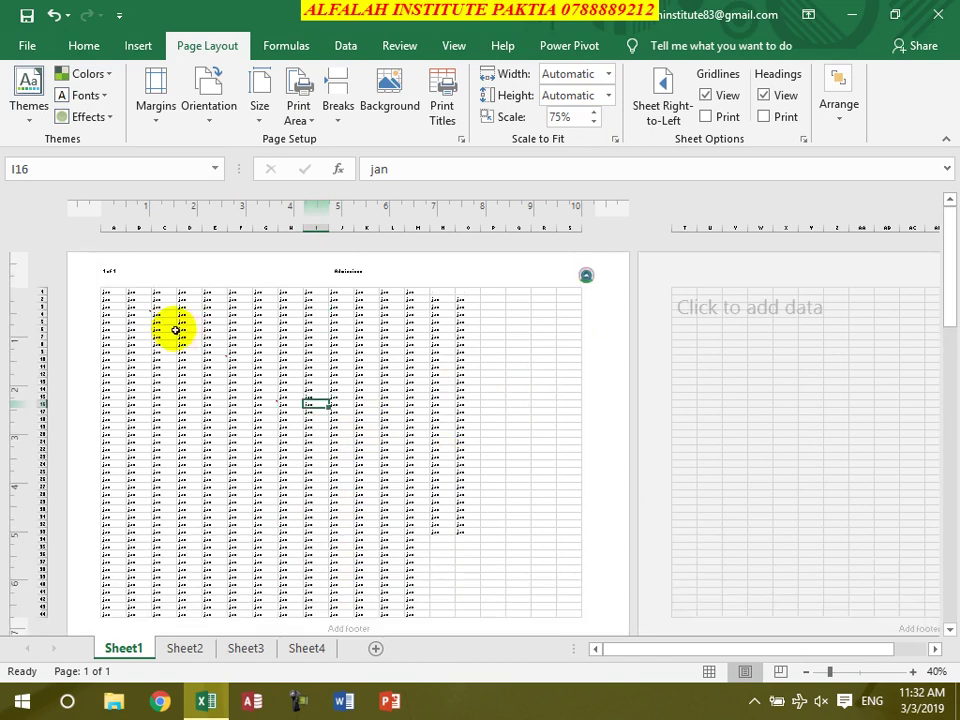
- Select the data block A1:O44 and try a column width of .6 for it, undoing the change
drag(107, 291, 420, 455)
drag(410, 459, 439, 510)
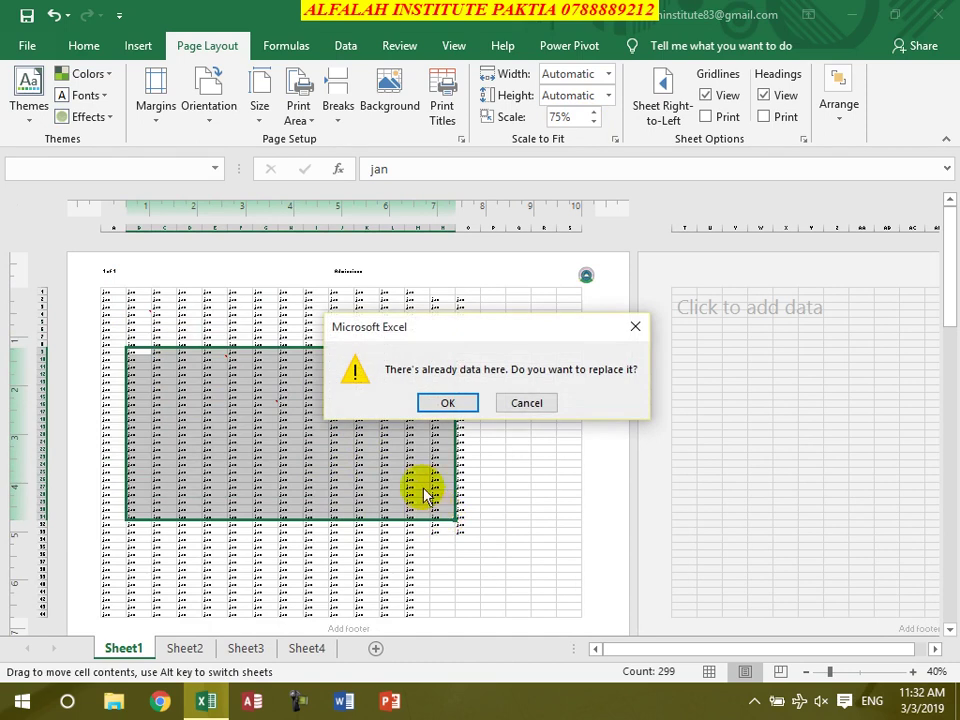
click(527, 402)
key(shift+Right)
key(shift+Right)
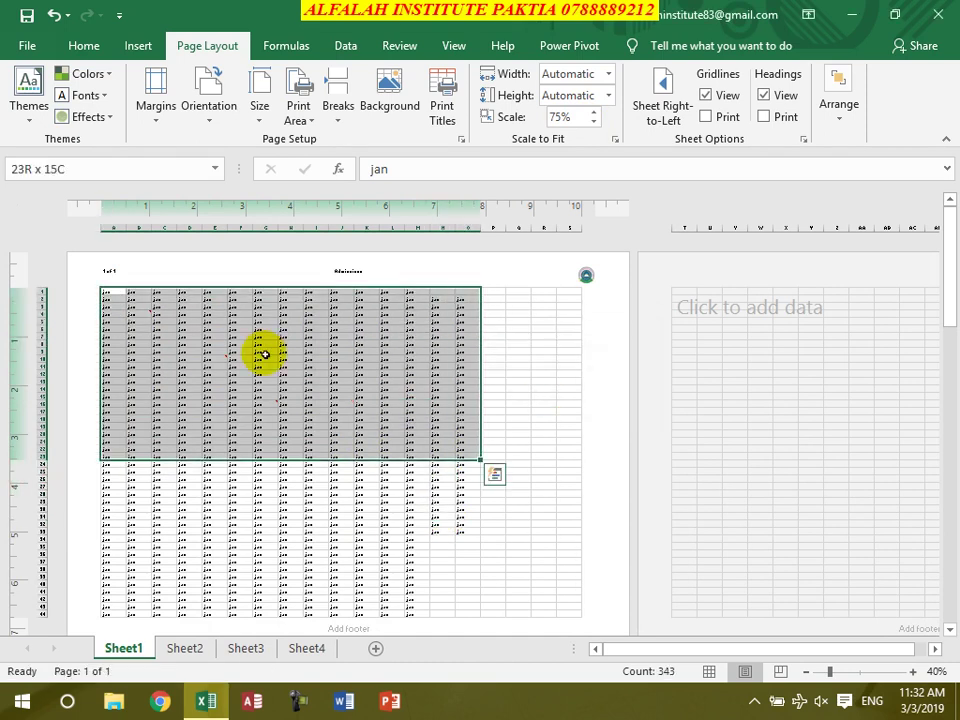
key(shift+Down)
key(shift+Down)
key(shift+Down)
key(shift+Down)
key(shift+Down)
key(shift+Down)
key(shift+Down)
key(shift+Down)
key(shift+Down)
key(shift+Down)
key(shift+Down)
key(shift+Down)
key(shift+Down)
key(shift+Down)
key(shift+Down)
key(shift+Down)
key(shift+Down)
key(shift+Down)
key(shift+Down)
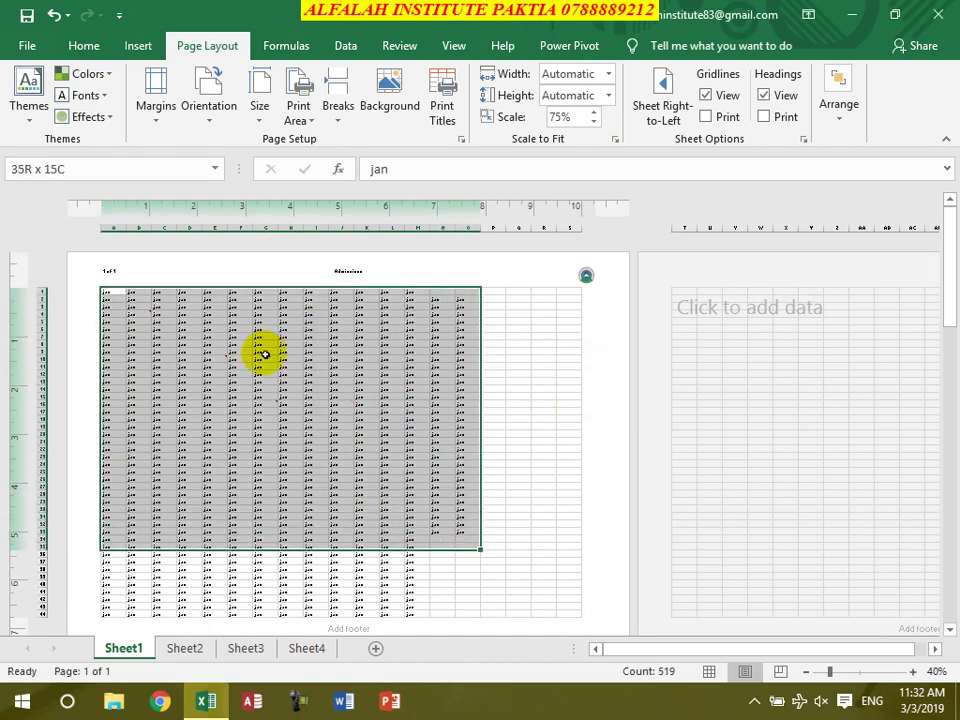
key(shift+Down)
key(shift+Down)
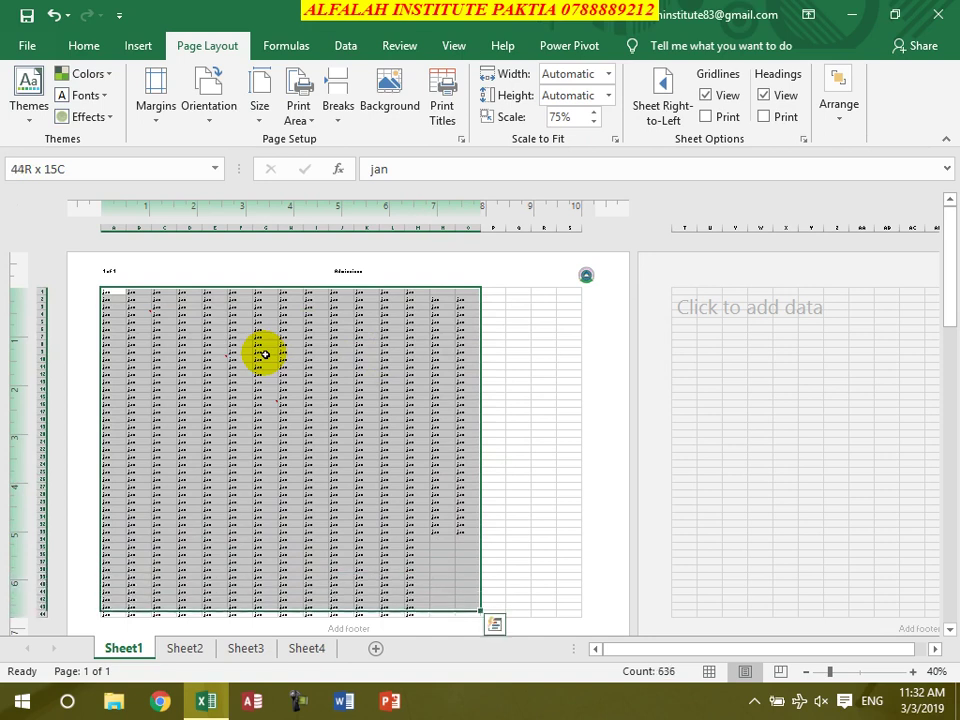
click(95, 46)
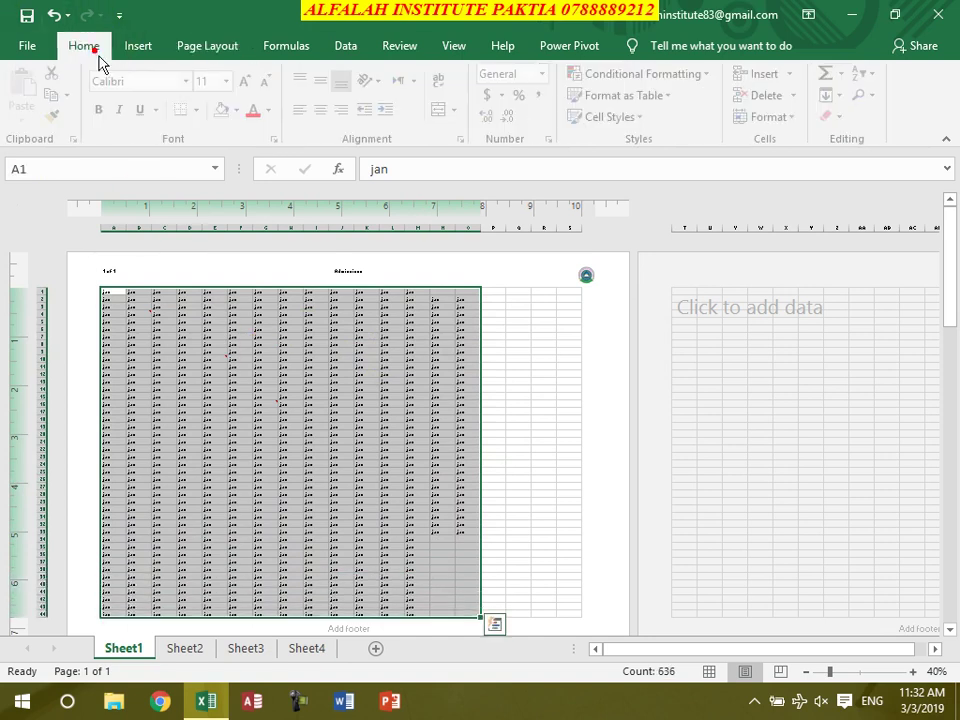
click(778, 118)
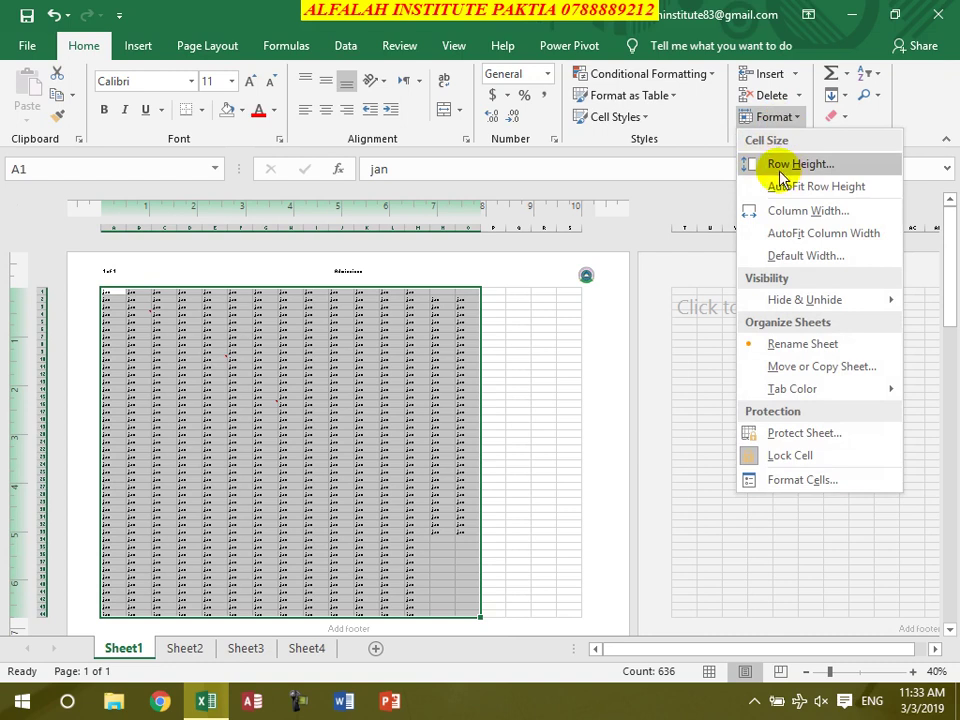
click(804, 214)
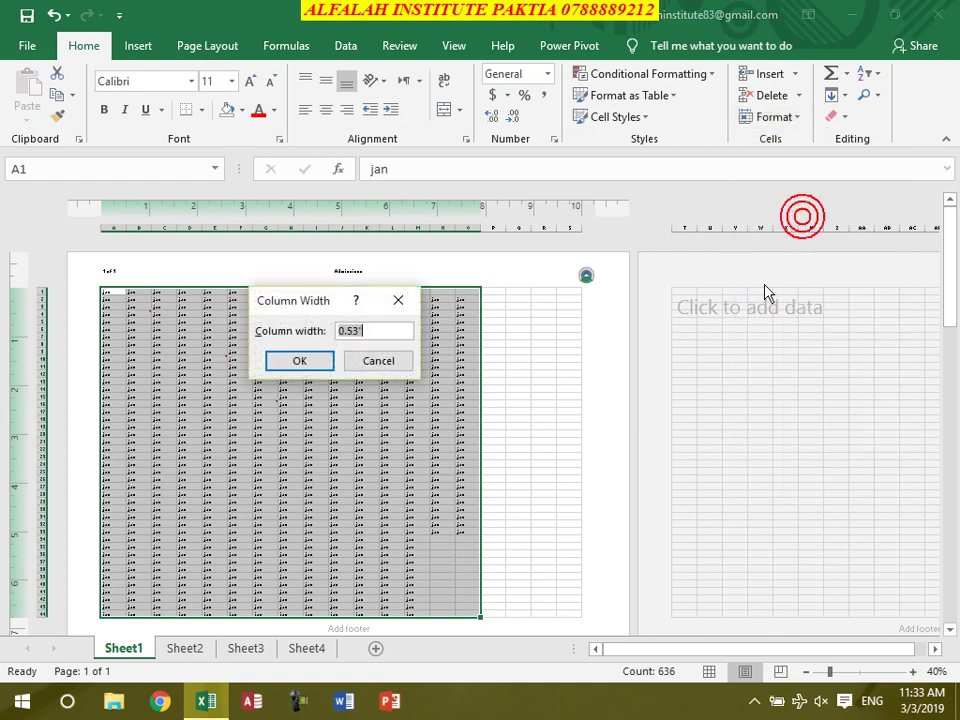
click(370, 365)
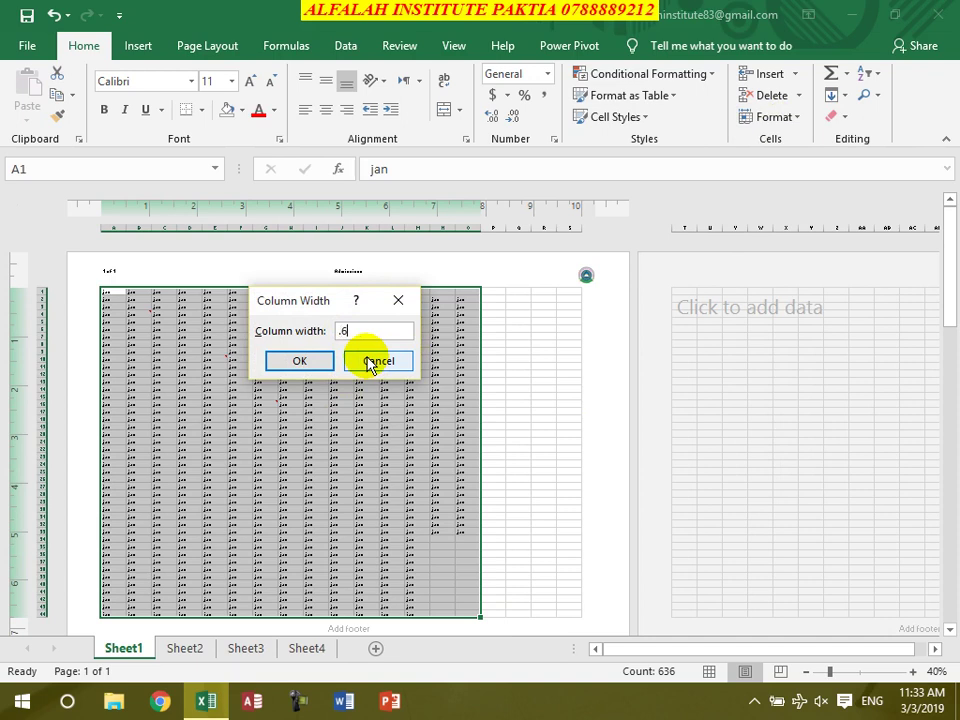
text(.6)
click(368, 362)
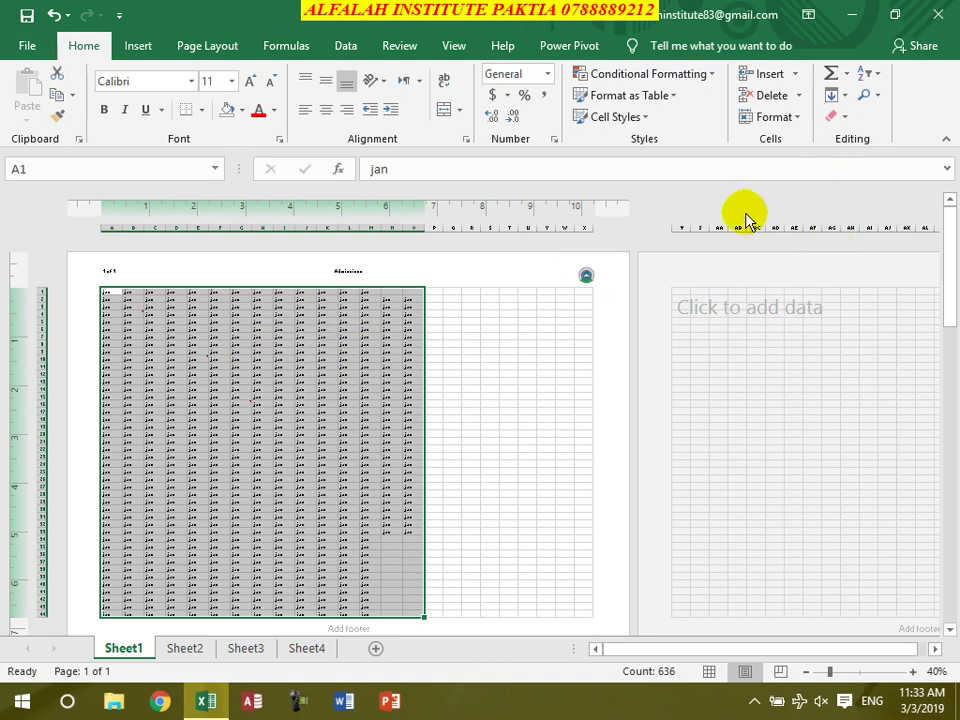
key(ctrl+z)
- Apply a column width to the selected columns A to O again and look at their row height setting without changing it
click(790, 118)
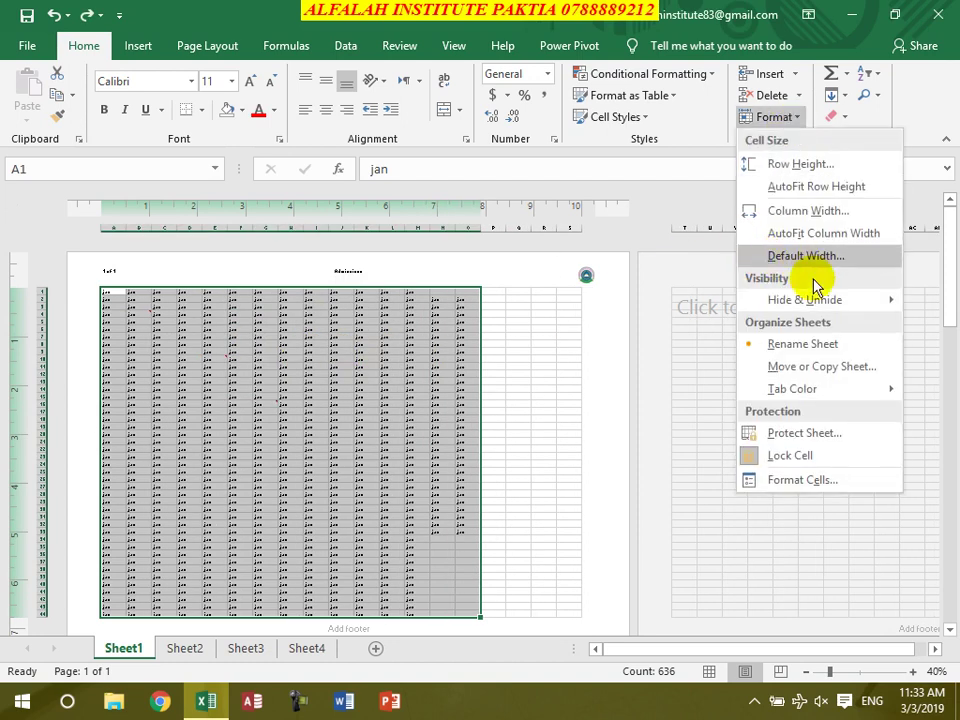
click(808, 211)
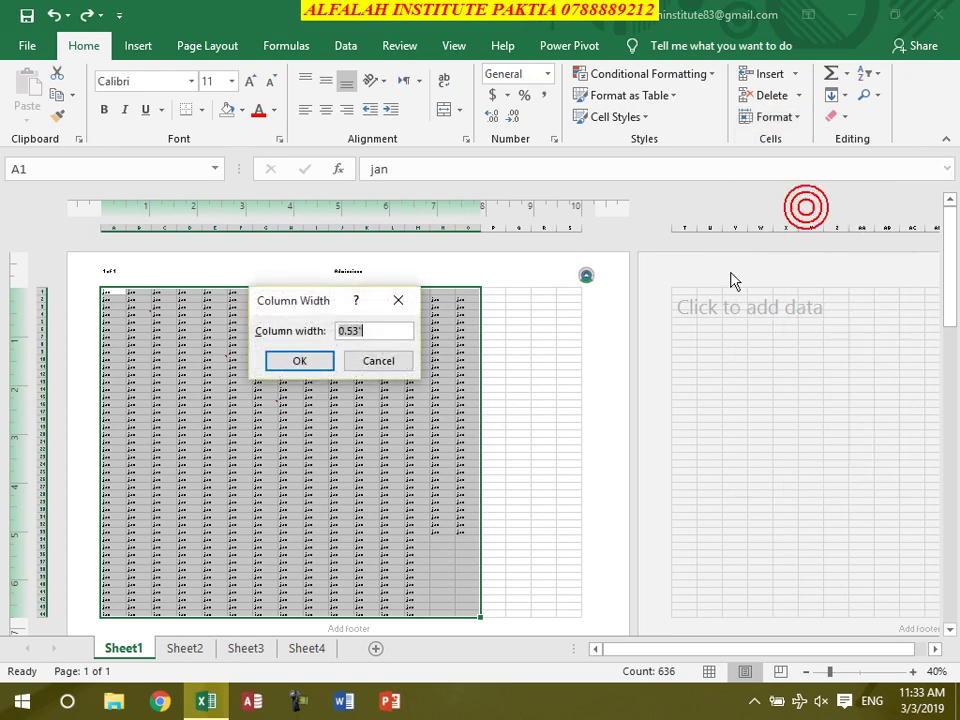
click(362, 360)
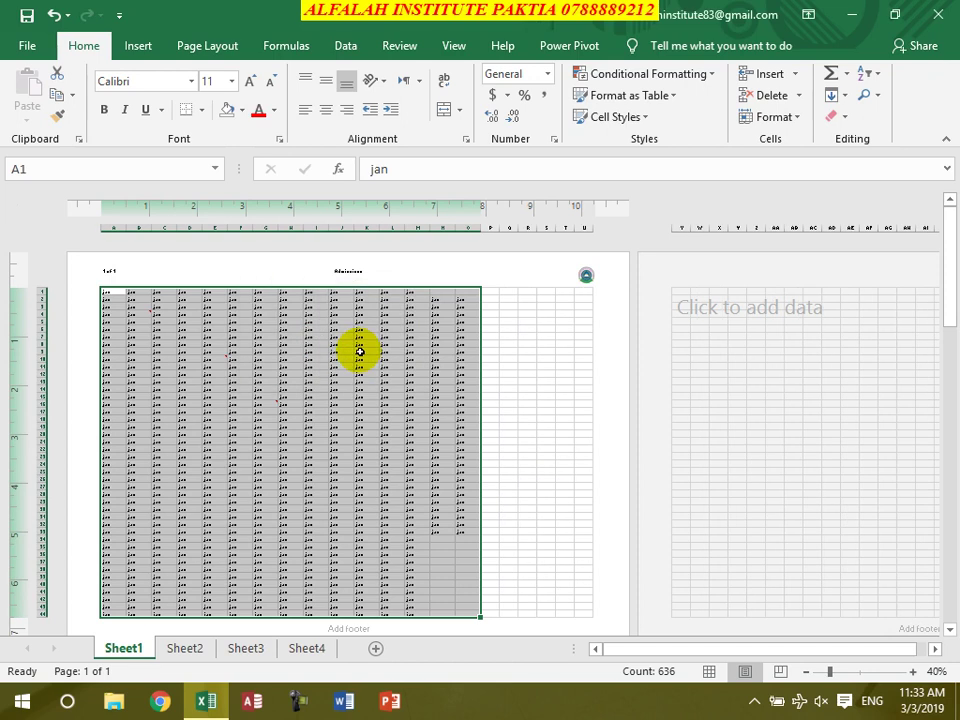
click(779, 117)
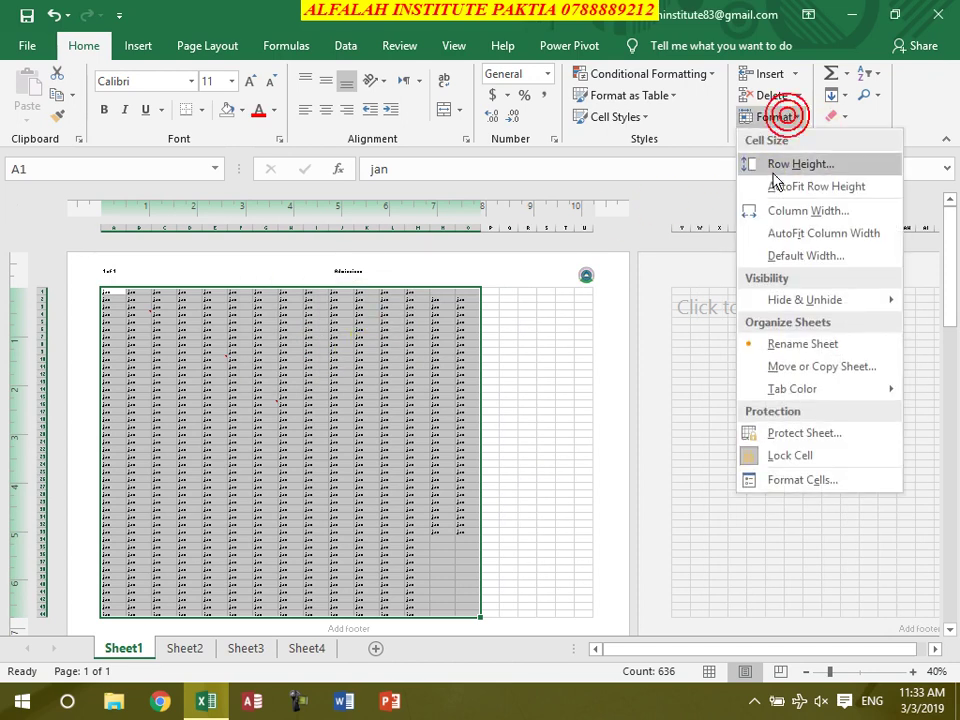
click(782, 165)
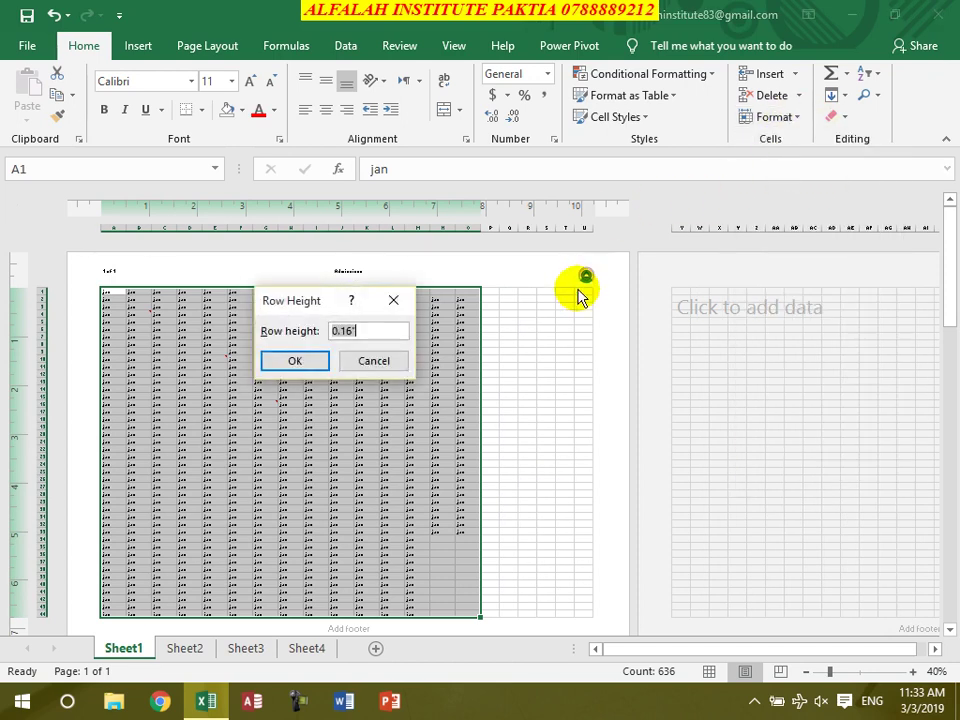
key(Escape)
- Set the width of columns A to O to .8 and check how the data fits on the page
click(778, 117)
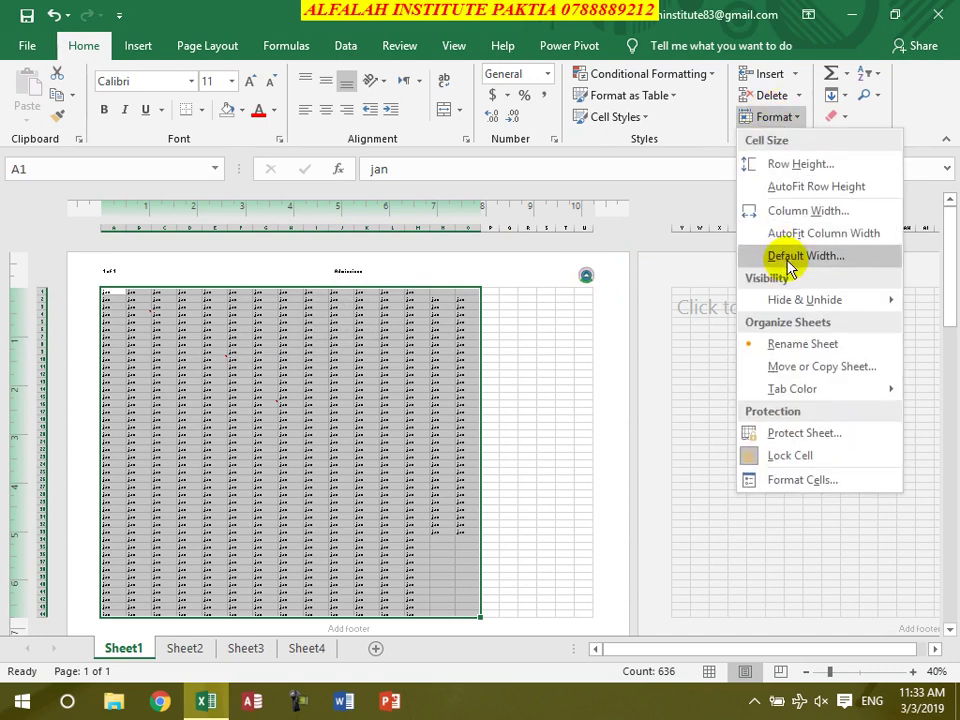
click(765, 210)
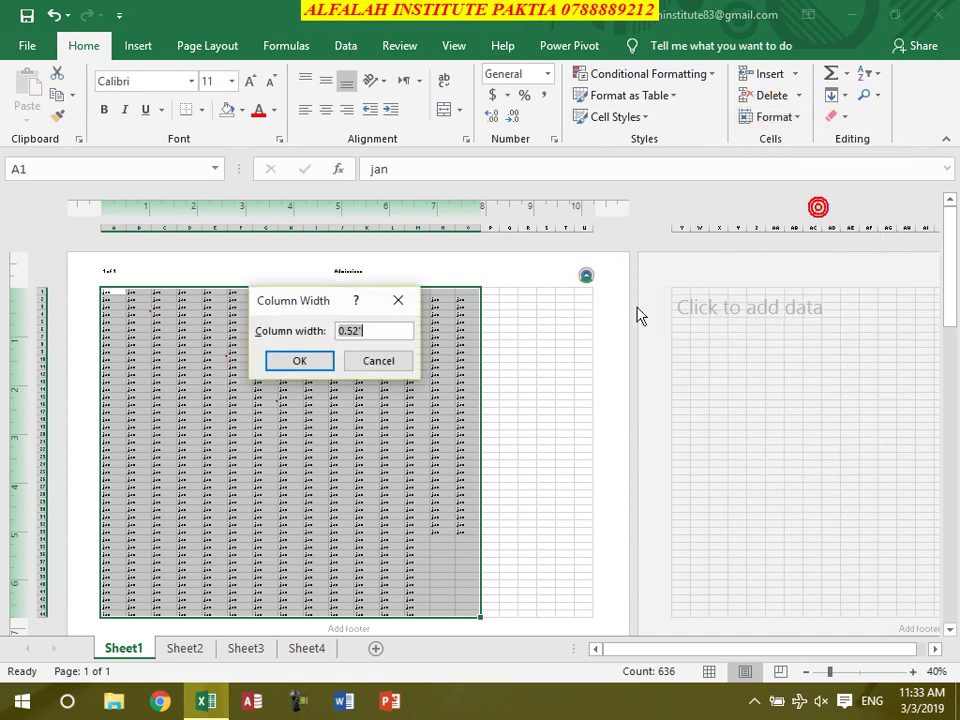
text(.8)
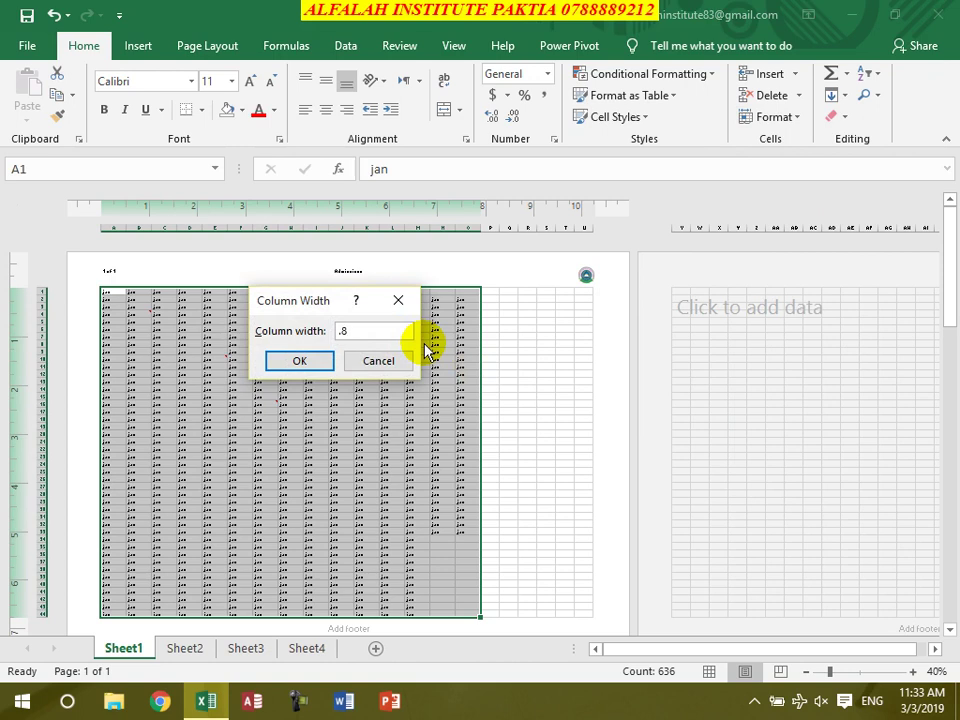
key(Return)
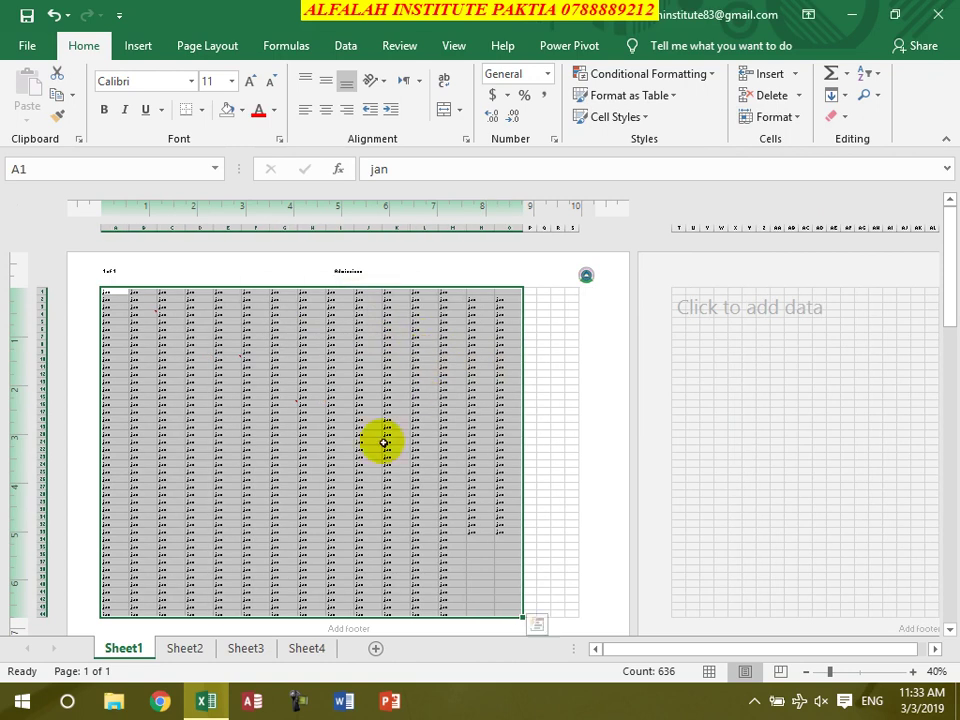
scroll(553, 450, down, 3)
scroll(553, 450, up, 3)
- Widen columns A to O further so the data spans the full page width, and check the page
click(798, 118)
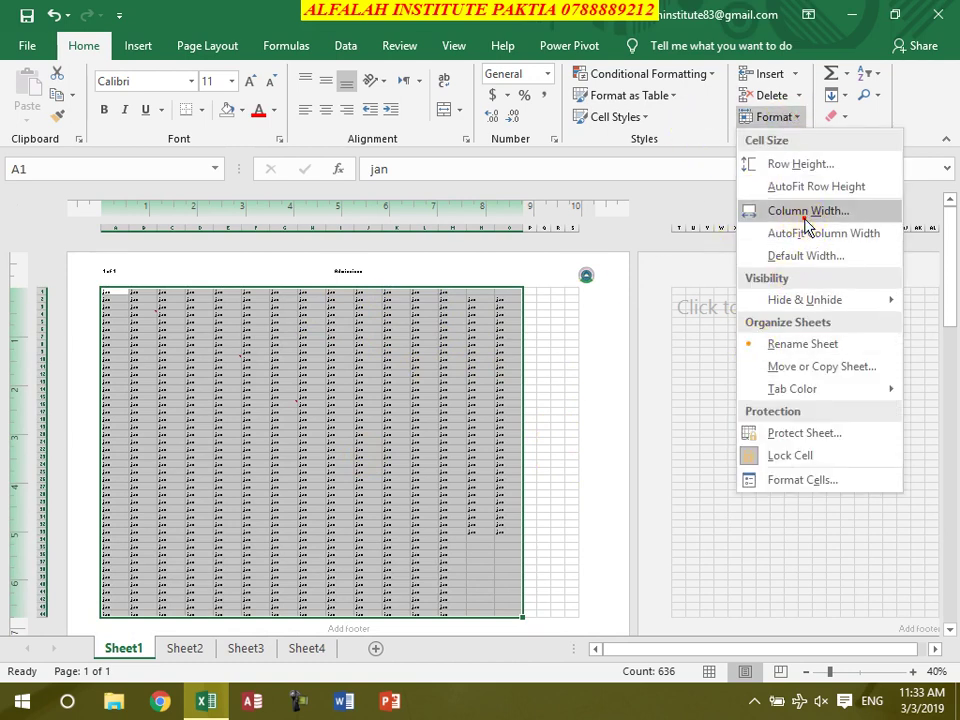
click(805, 215)
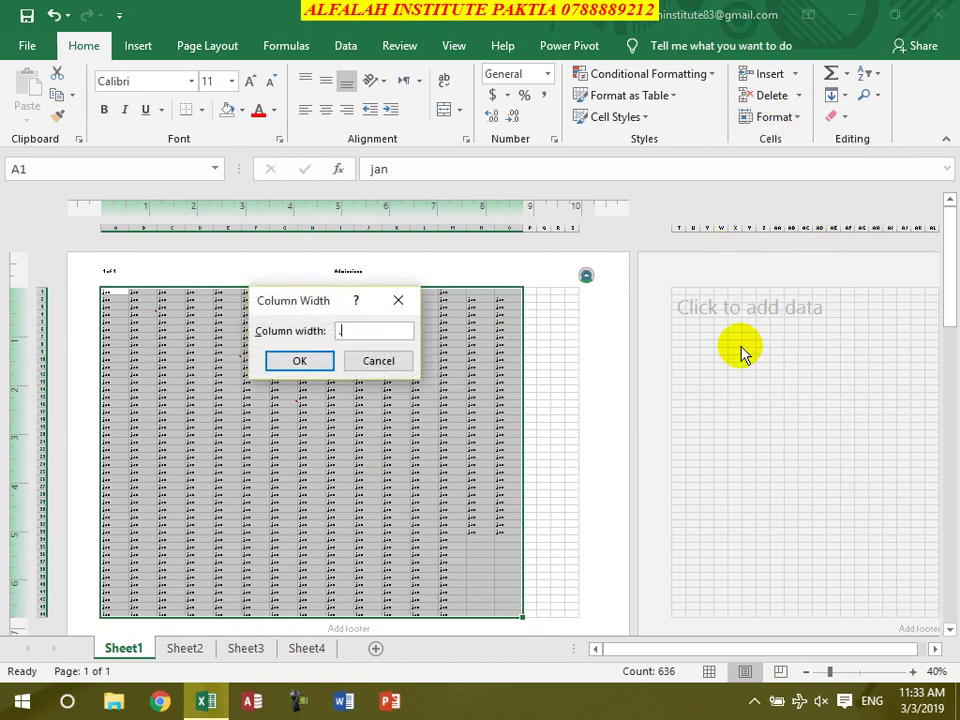
click(319, 360)
click(310, 358)
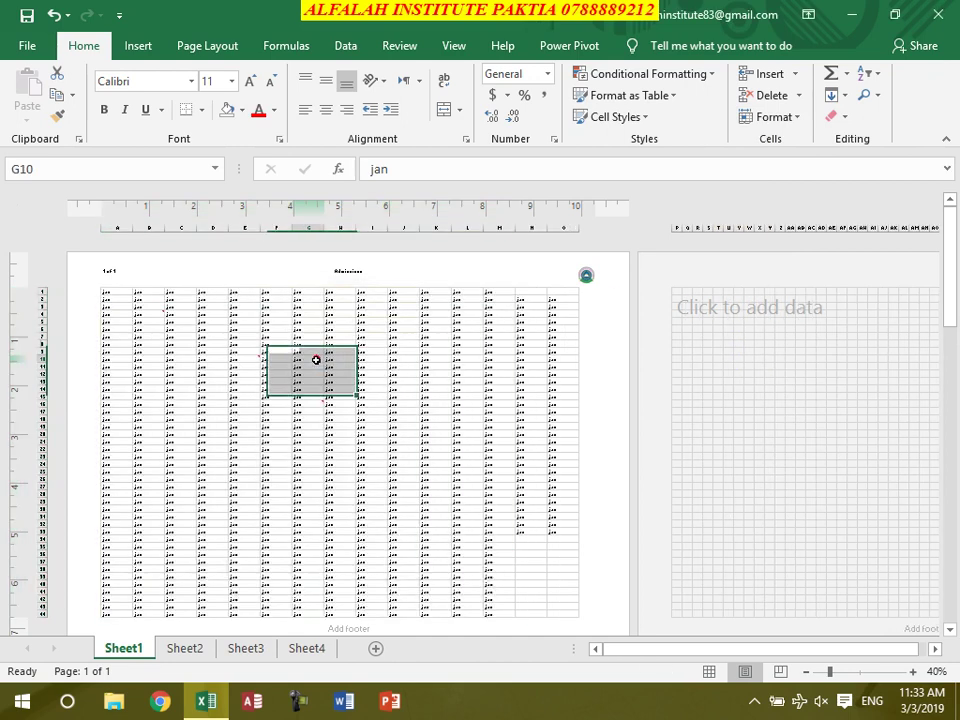
scroll(449, 394, down, 5)
scroll(450, 390, up, 5)
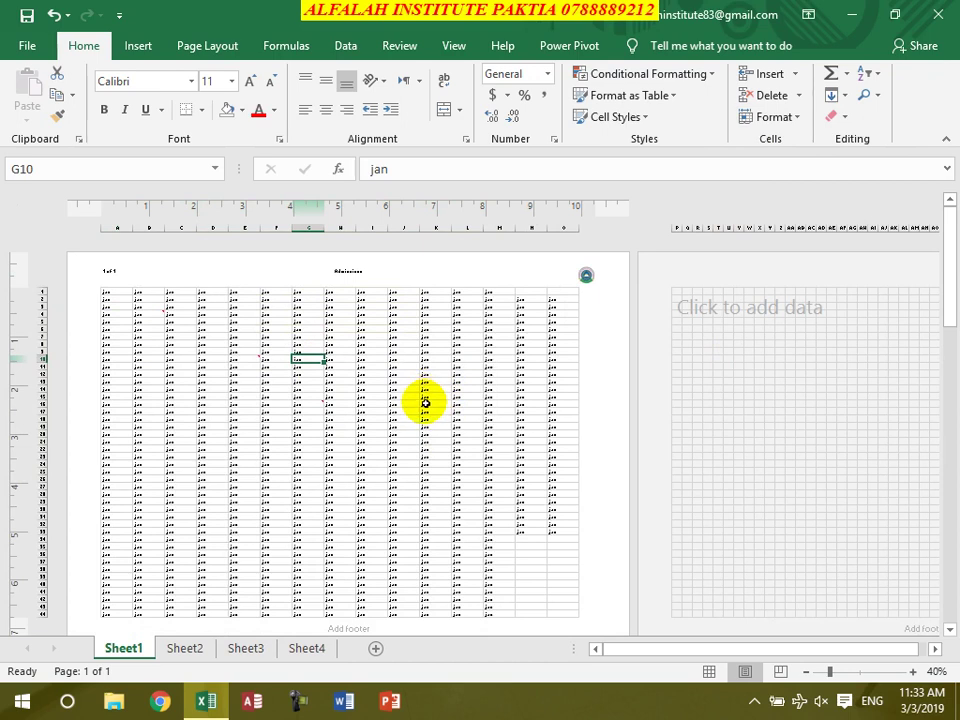
click(345, 412)
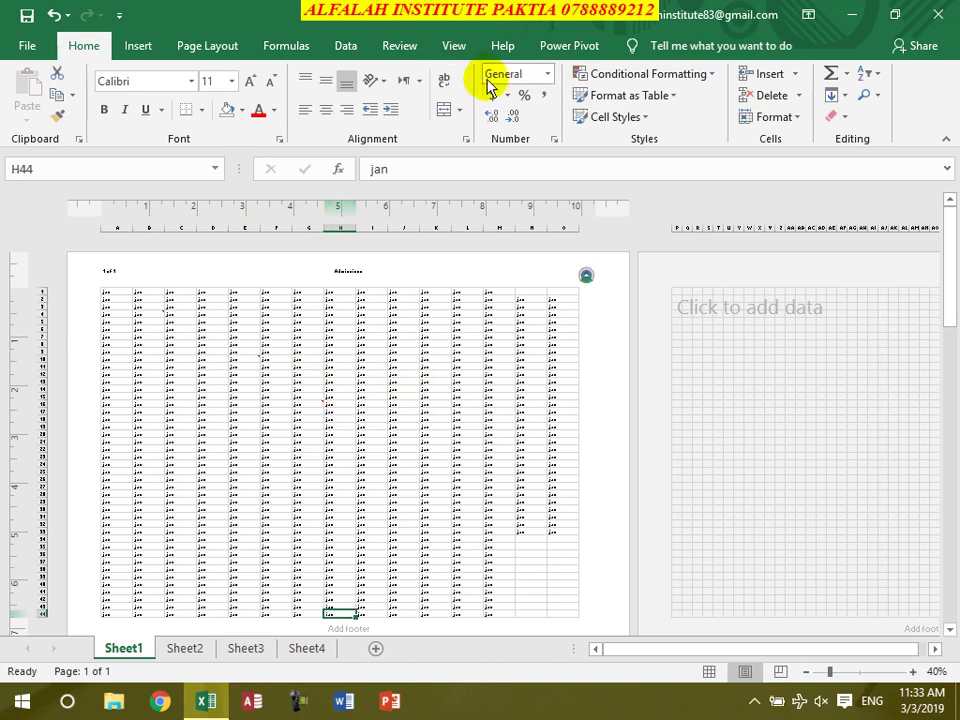
- Undo the column width changes made to columns A to O
key(ctrl+a)
key(alt+h)
key(o)
key(i)
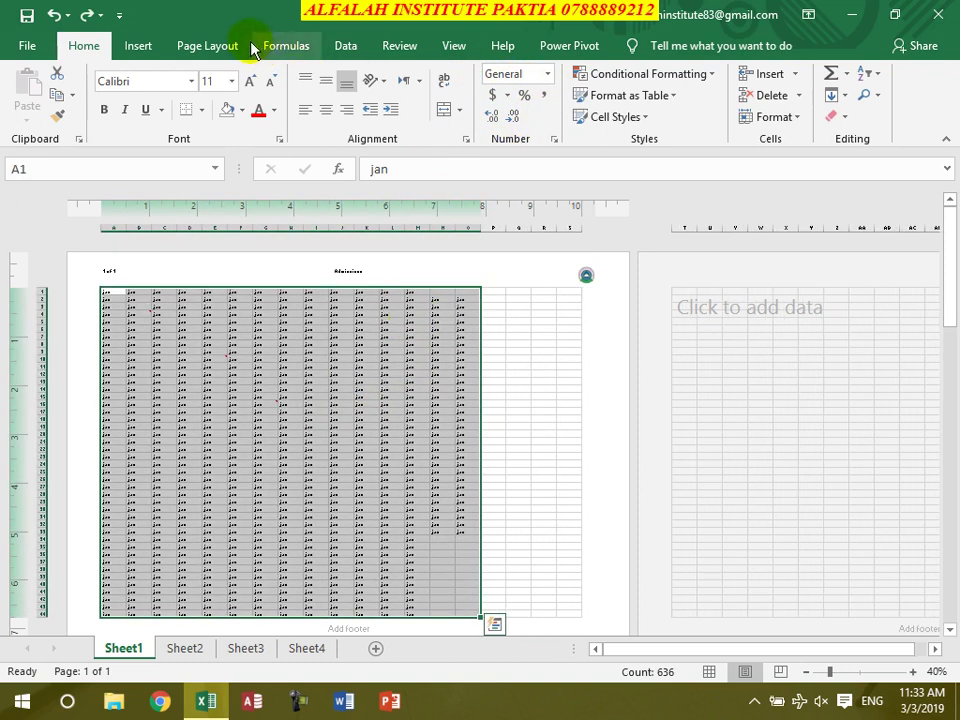
- Set the print scale of Sheet1 to 100% and check how the data splits across pages
click(240, 44)
click(446, 316)
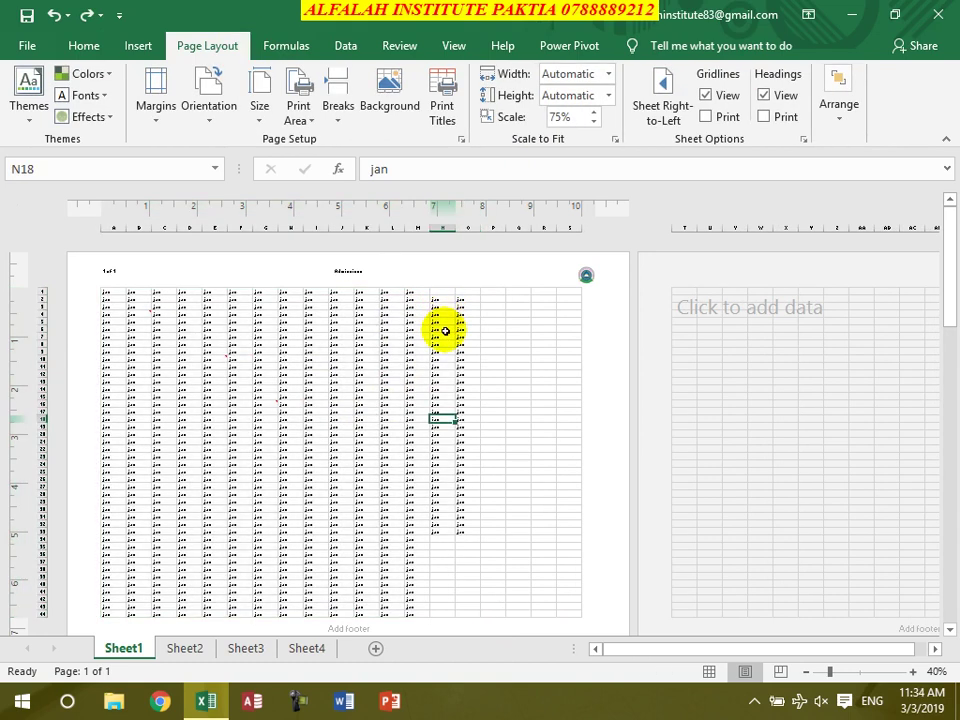
ctrl+scroll(463, 338, up, 1)
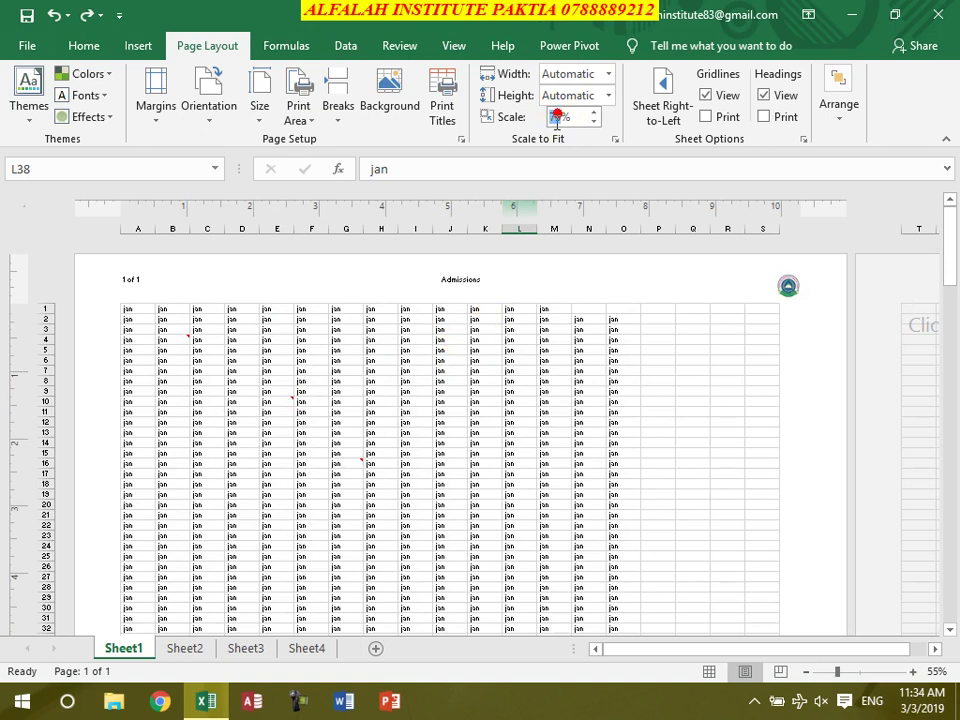
key(Return)
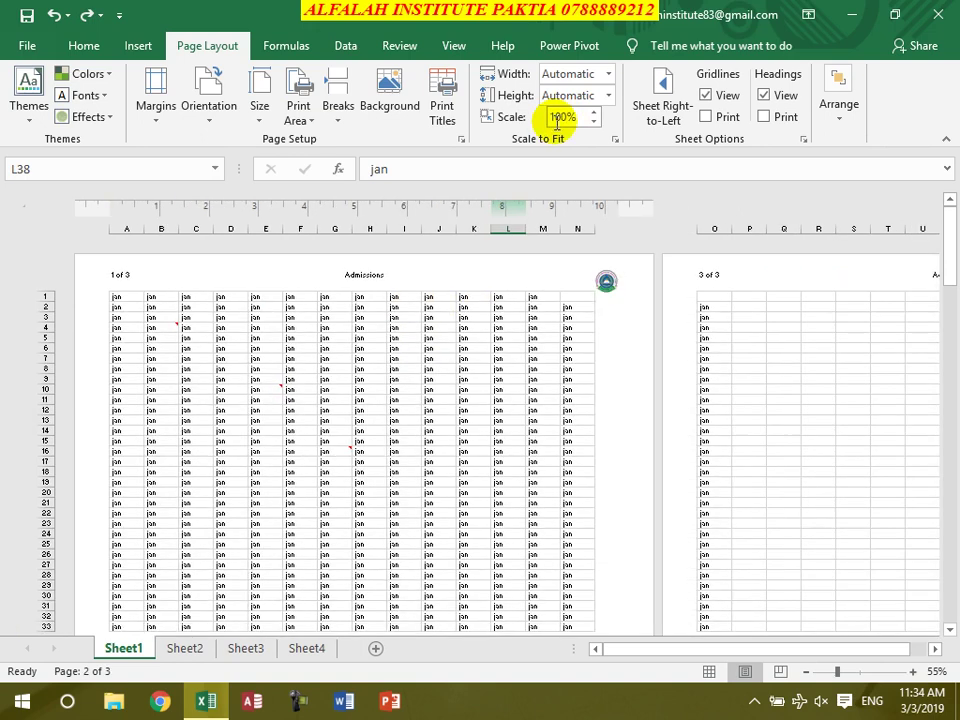
scroll(522, 430, down, 4)
scroll(505, 472, down, 5)
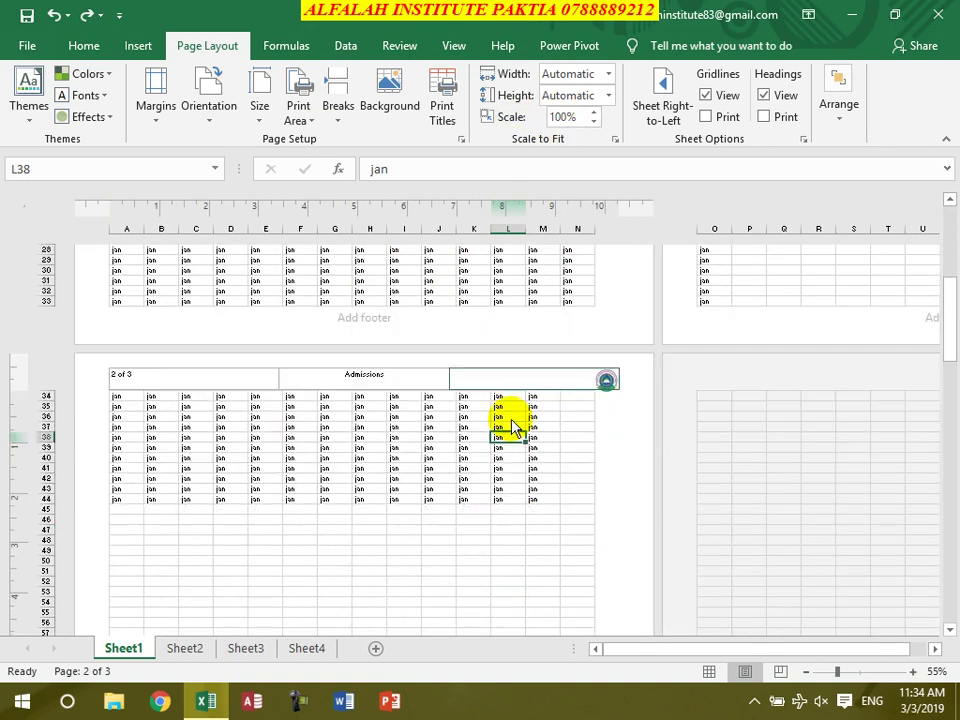
- In Page Break Preview, move the vertical page break past column O and the horizontal one below row 44 to fit all data on one page
click(782, 673)
scroll(728, 545, up, 5)
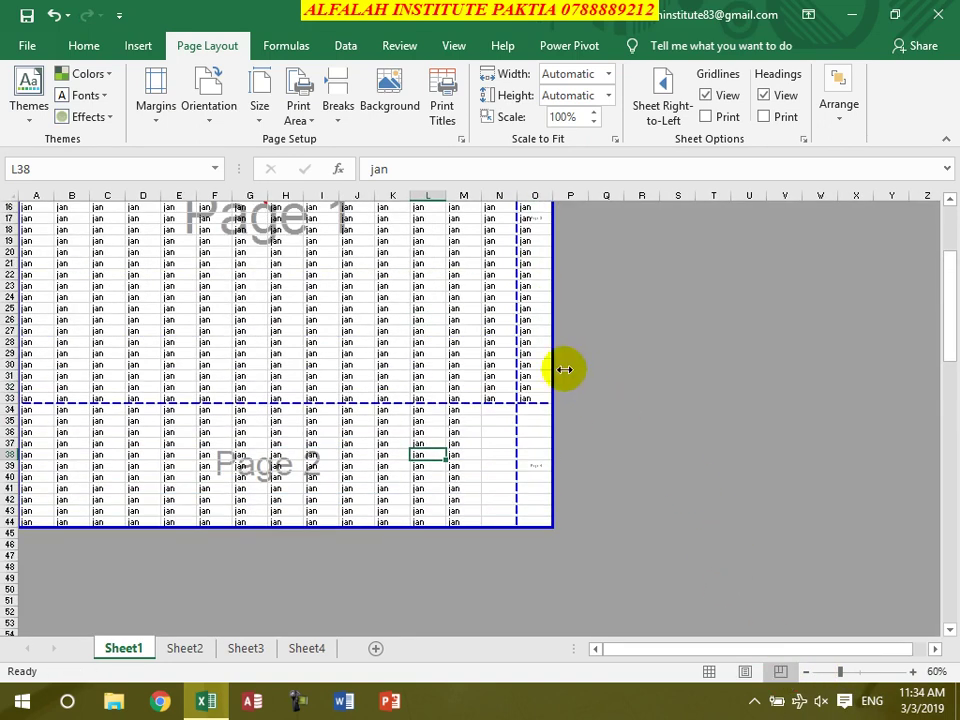
drag(524, 352, 559, 375)
drag(369, 414, 371, 545)
scroll(686, 467, up, 5)
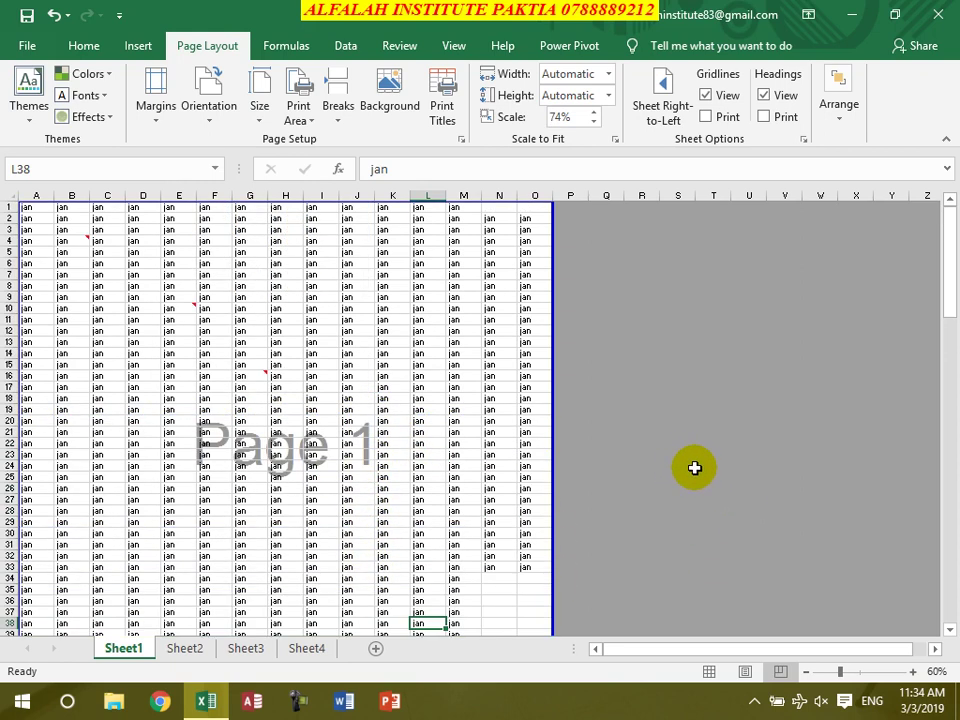
scroll(694, 467, down, 8)
scroll(703, 465, up, 8)
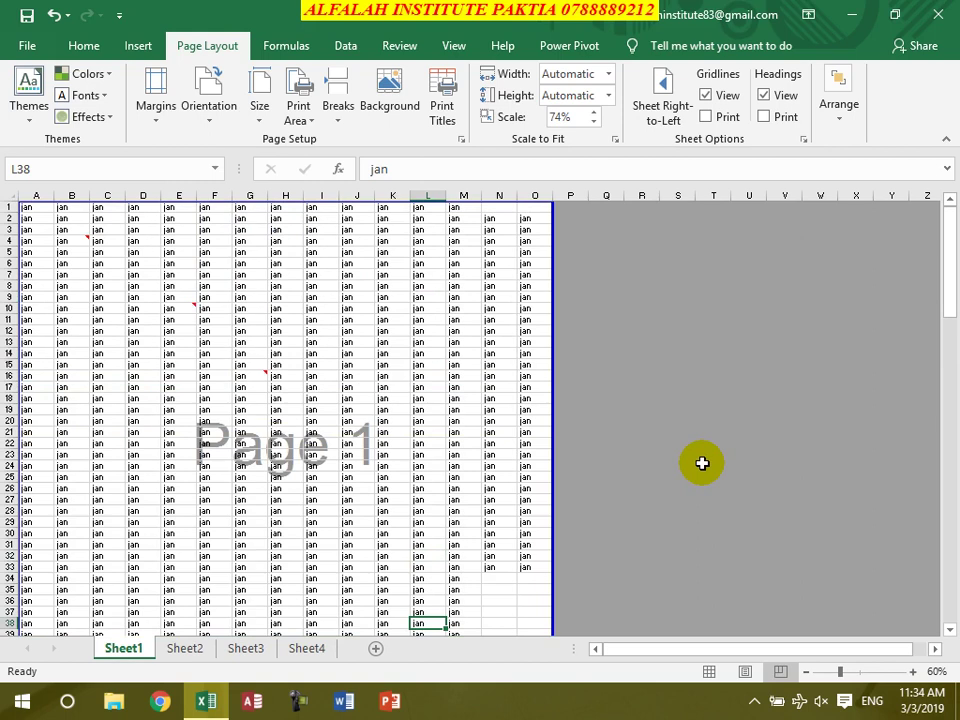
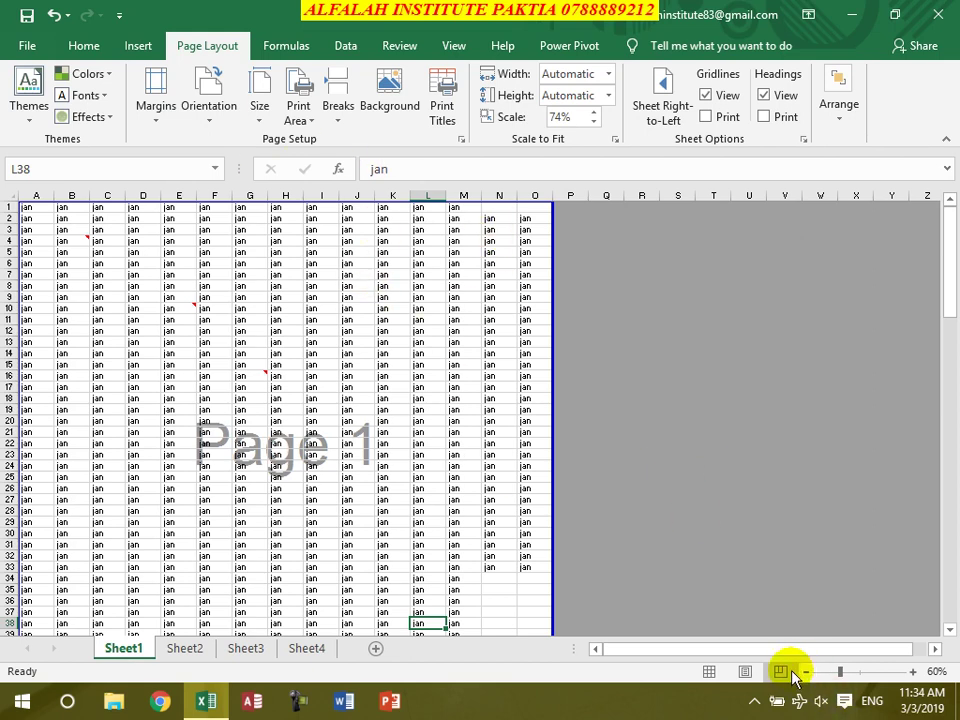
- Return Sheet1 to Normal view and select cell H16
click(712, 672)
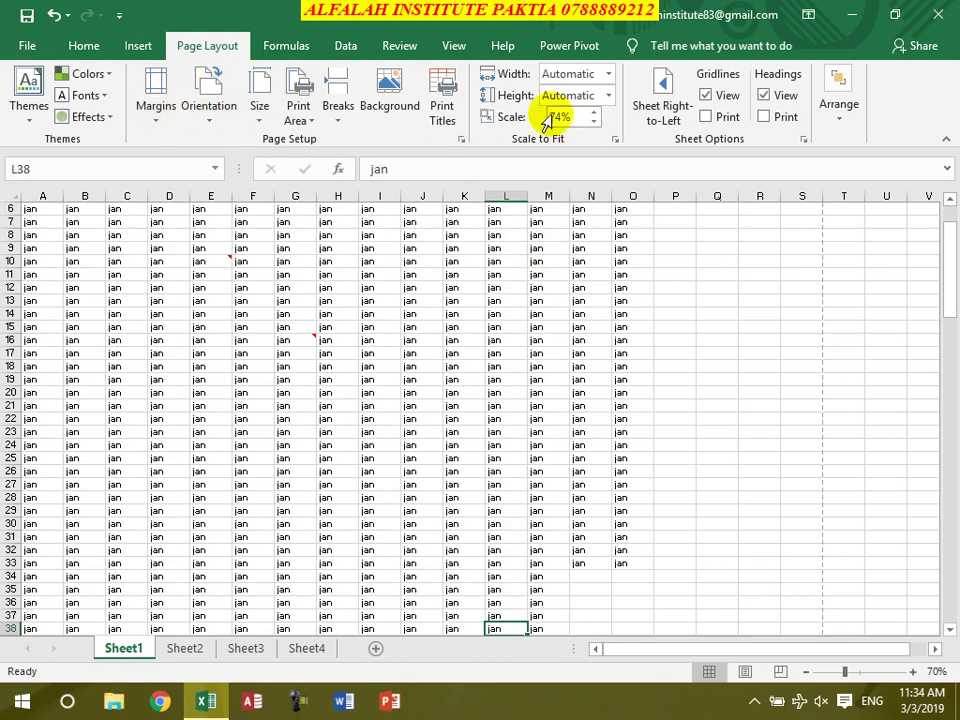
click(318, 341)
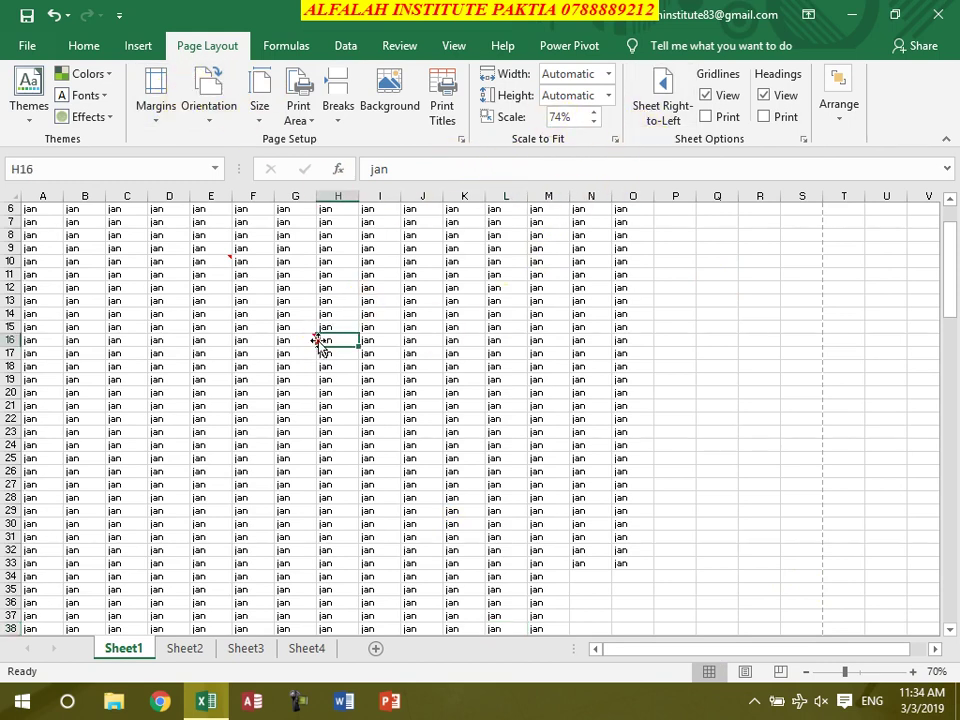
ctrl+scroll(103, 345, up, 3)
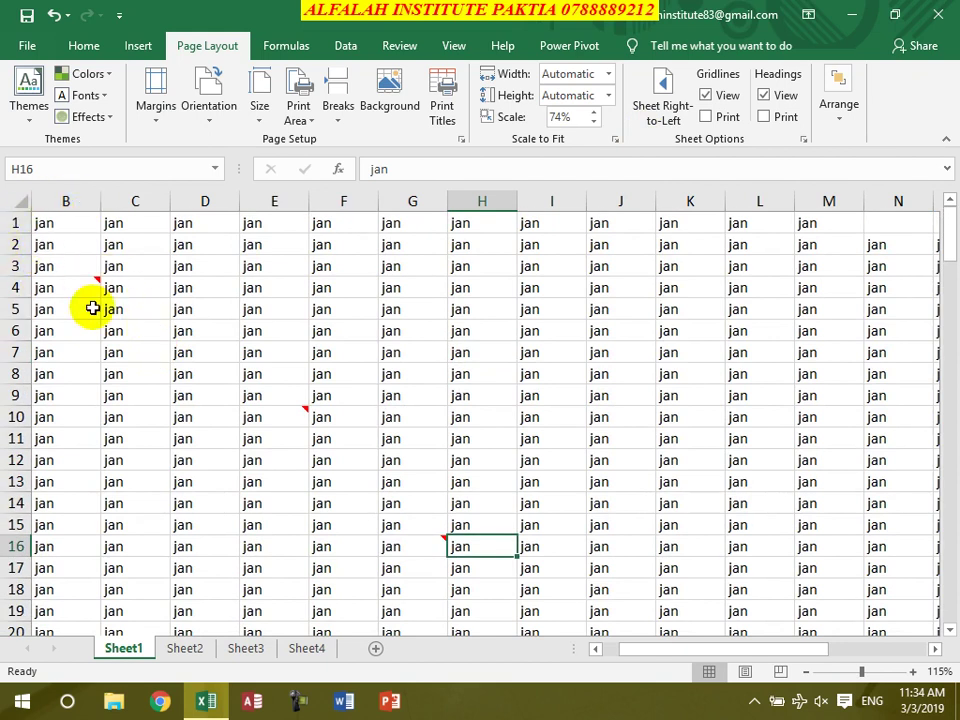
- Flip Sheet1 to the right-to-left layout and switch it back to left-to-right
click(612, 648)
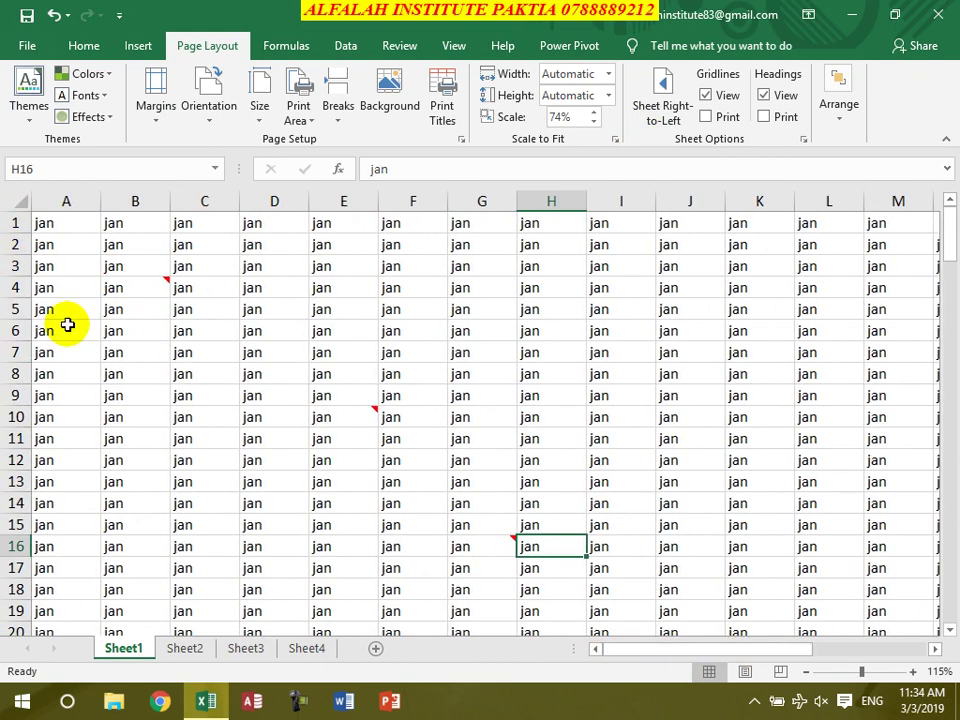
click(662, 100)
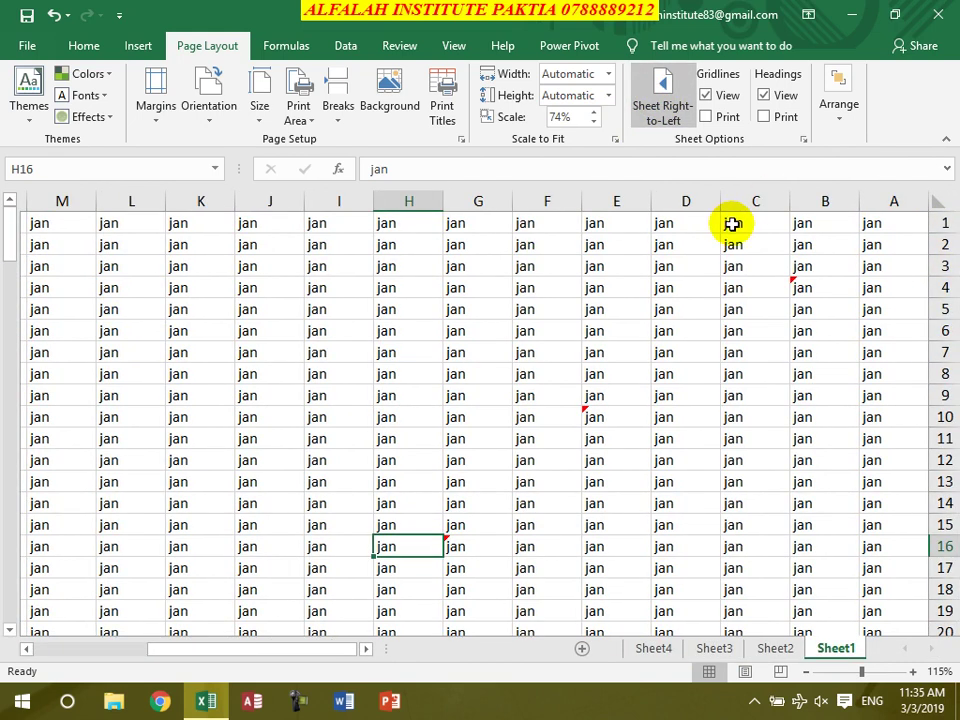
click(659, 112)
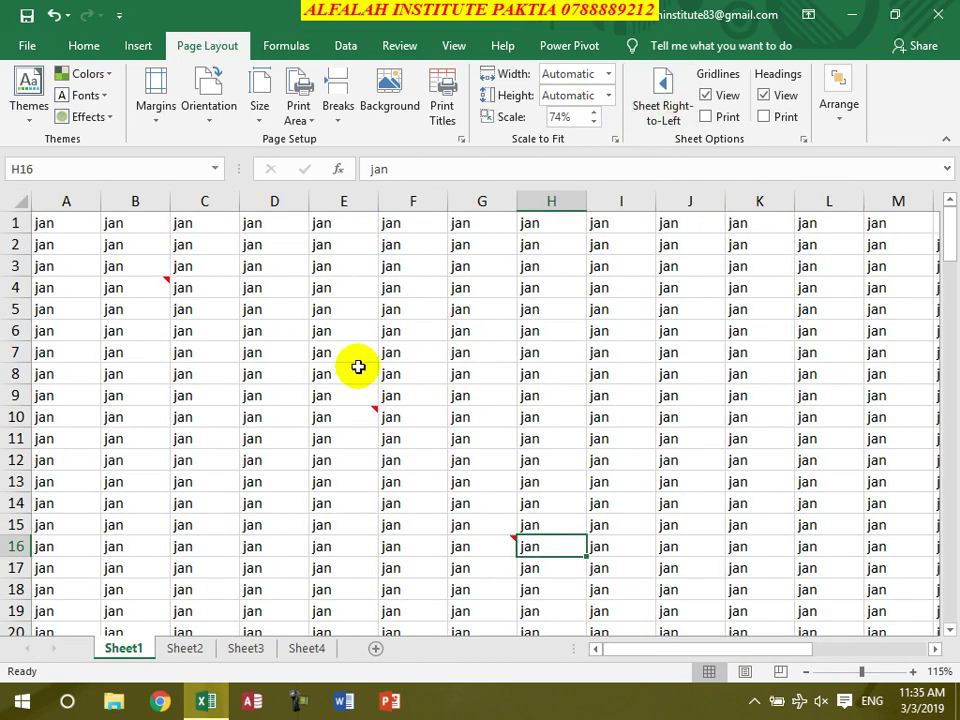
- Hide and reshow the gridlines on Sheet1, and compare the print preview without and with printed gridlines
click(707, 95)
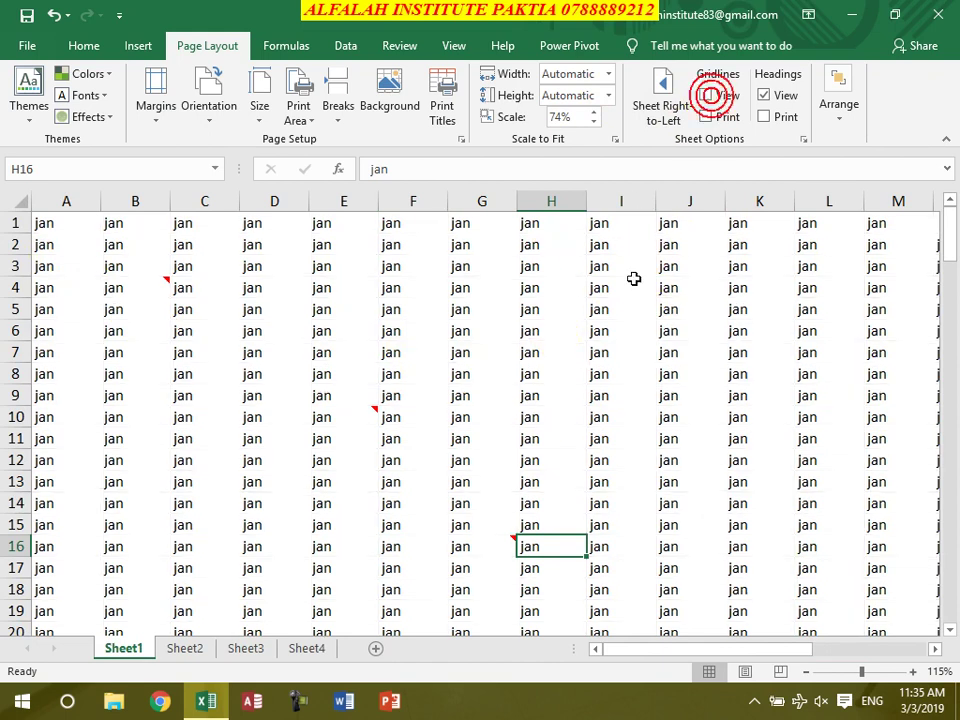
click(707, 95)
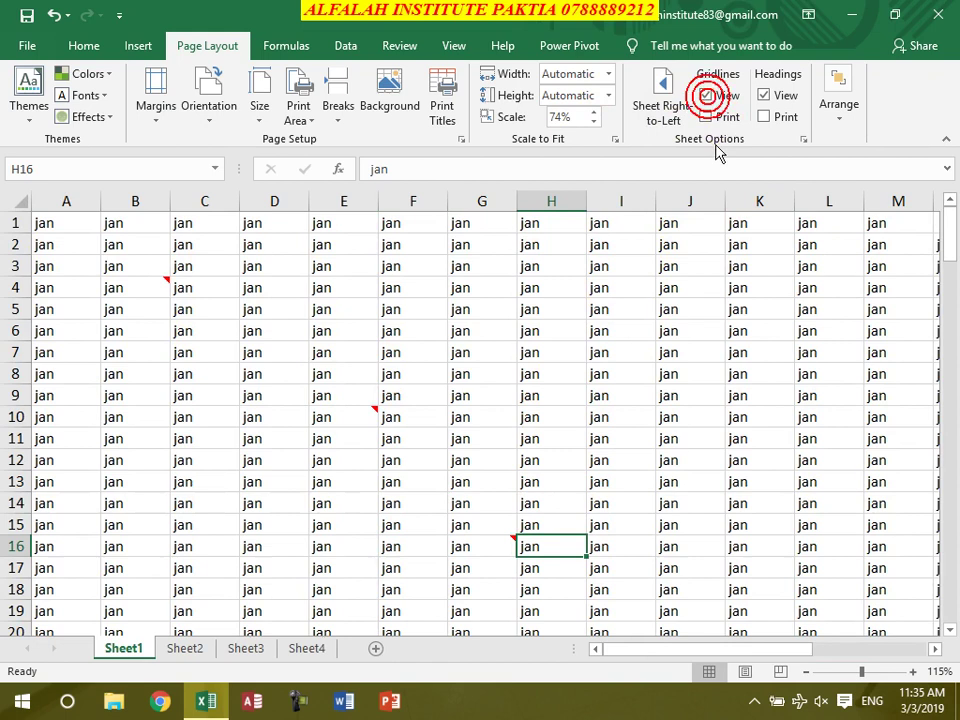
key(ctrl+p)
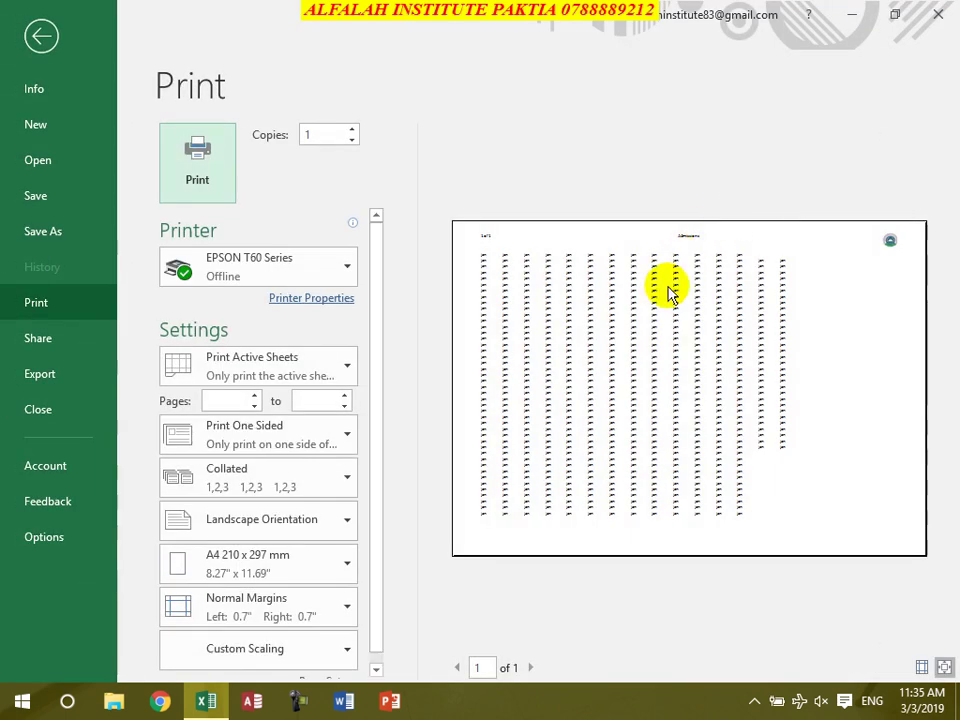
key(Escape)
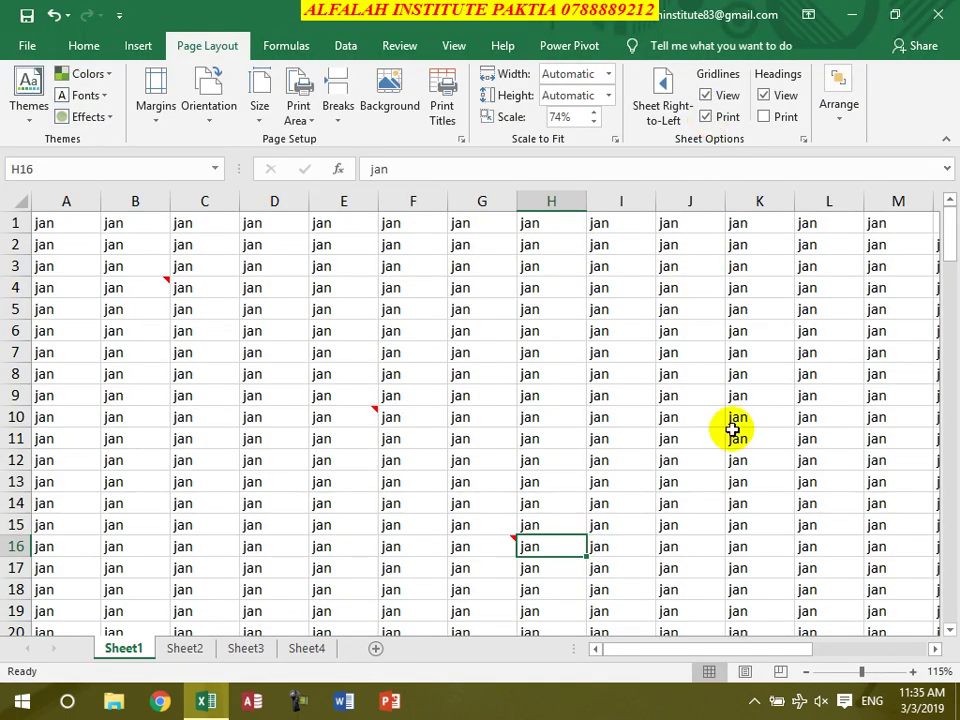
key(ctrl+p)
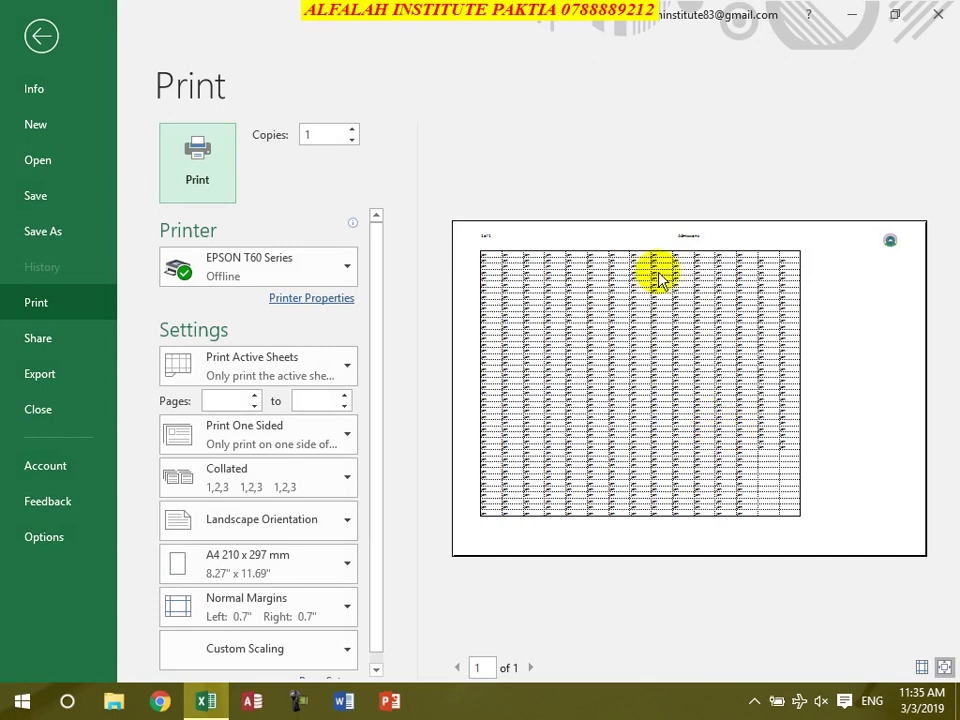
key(Escape)
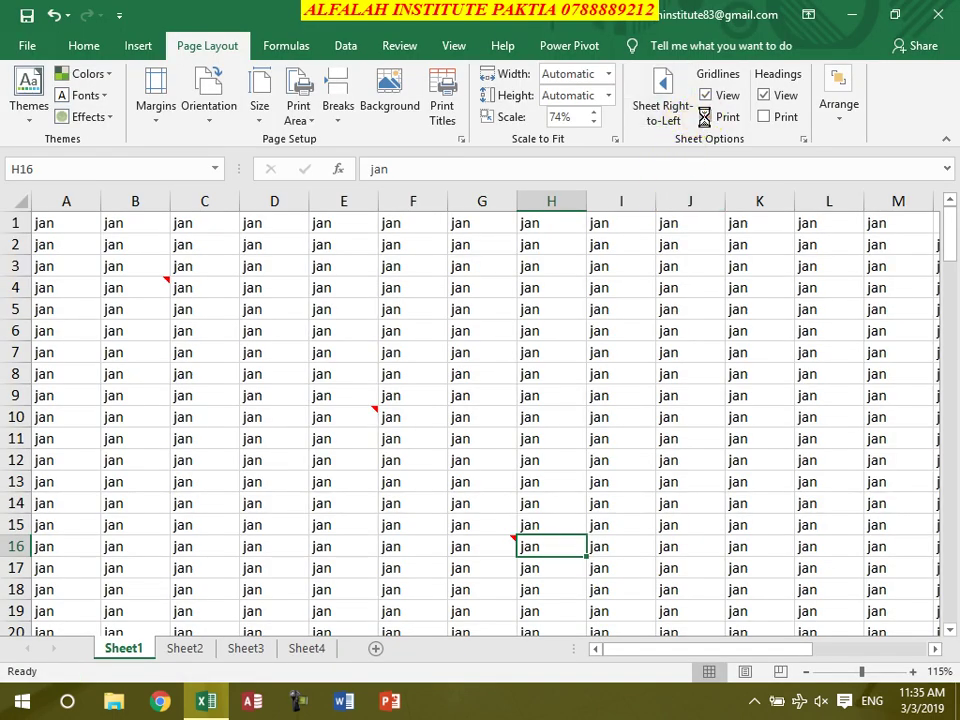
- Hide and reshow the row and column headings, and enable printing of headings, comparing the print preview before and after
click(763, 96)
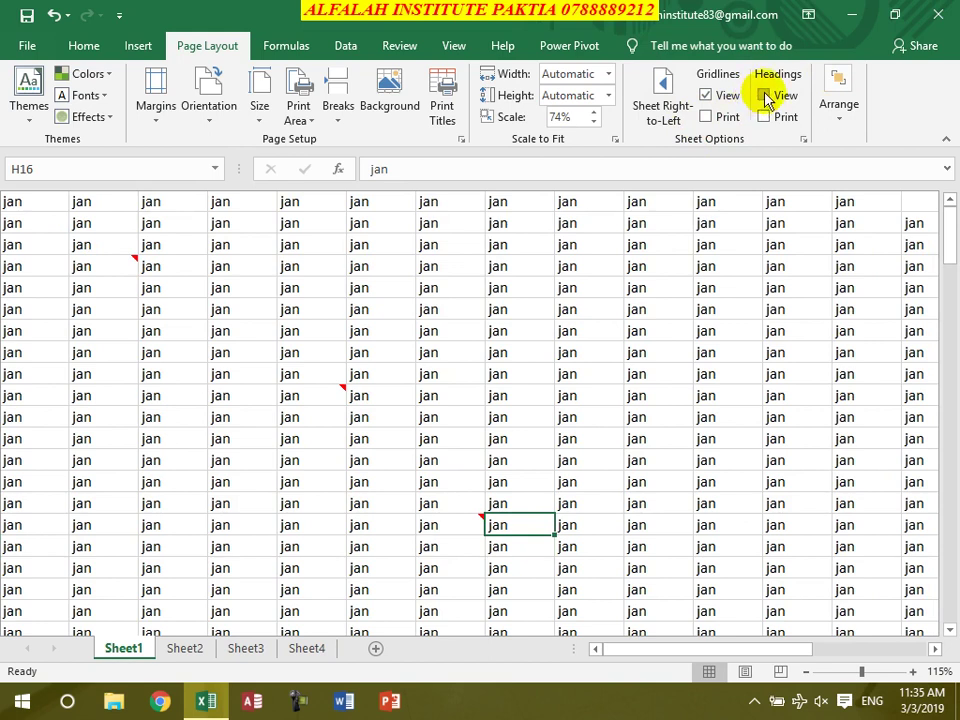
click(764, 96)
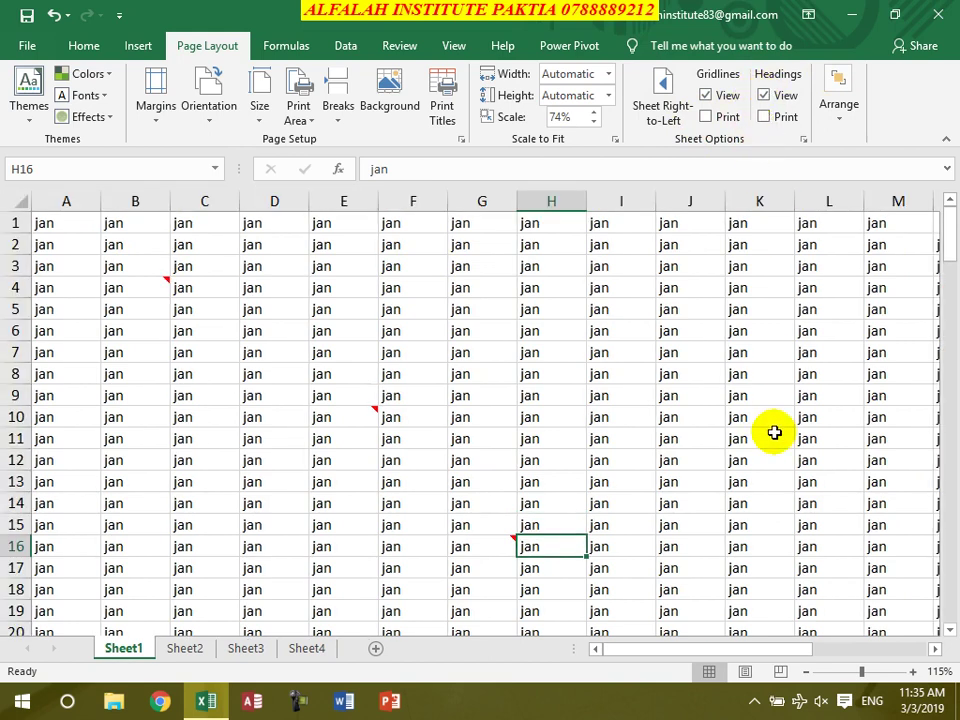
key(ctrl+p)
key(Escape)
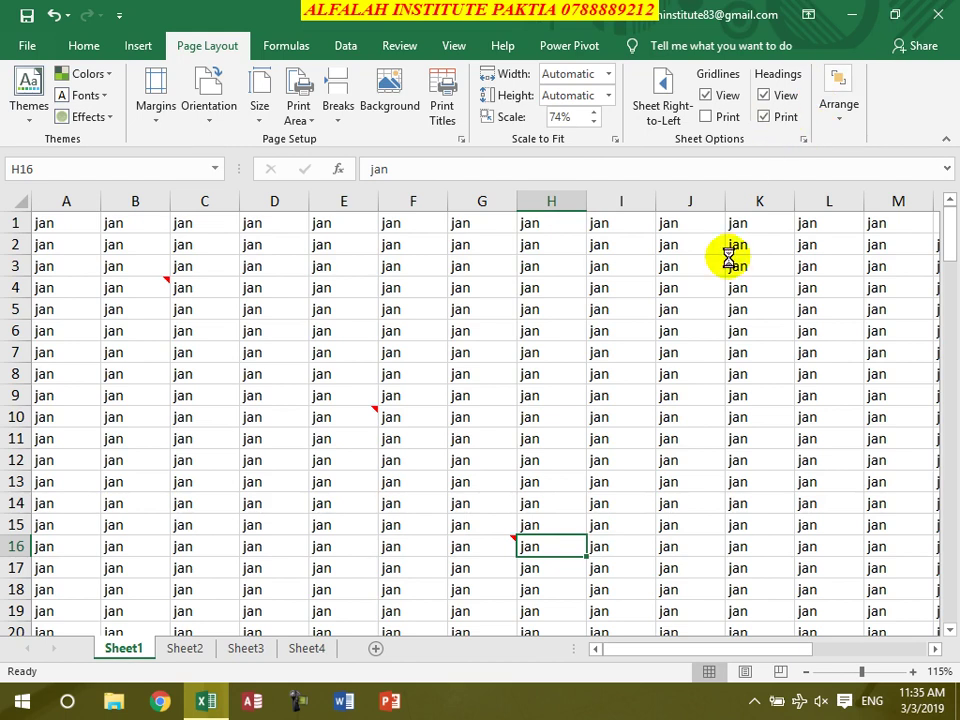
key(ctrl+p)
key(Escape)
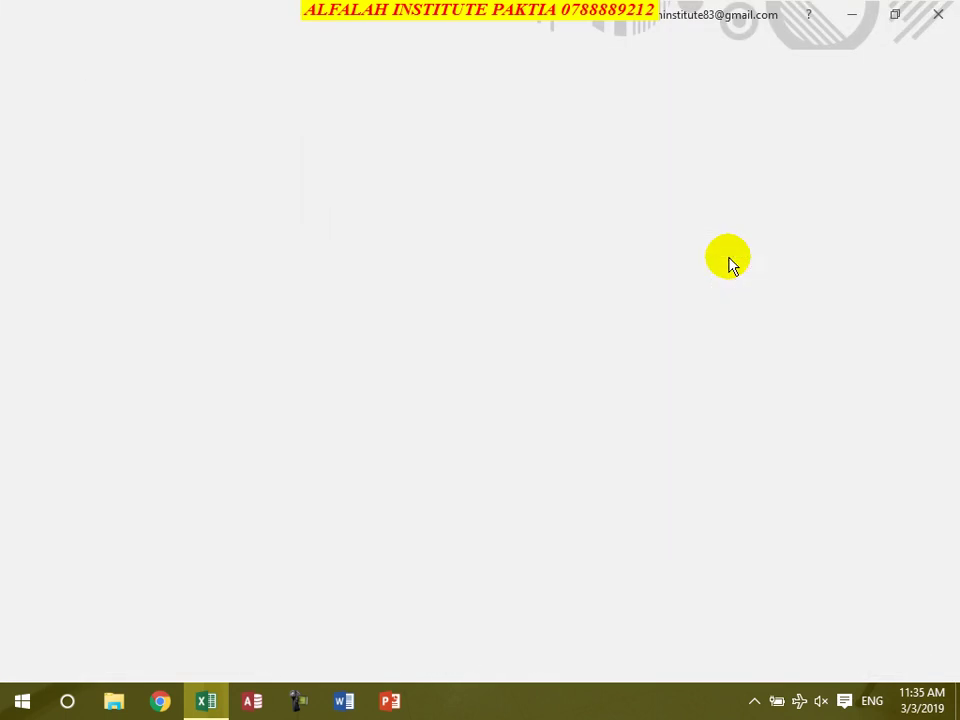
- Examine the Arrange options for objects, including Send Backward and Align, without applying any
click(846, 122)
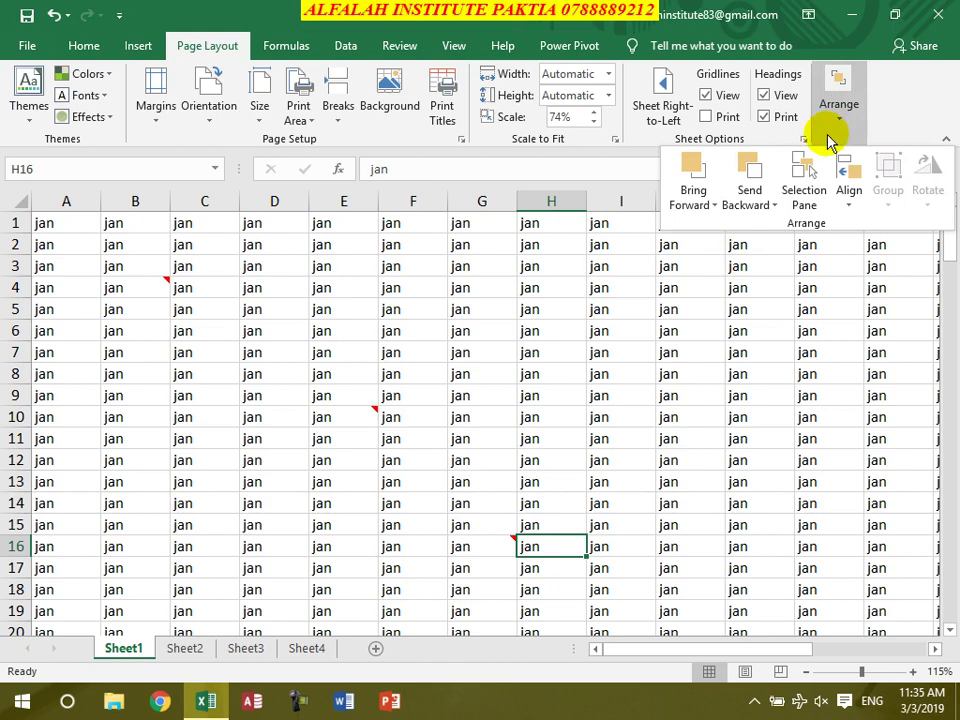
click(742, 206)
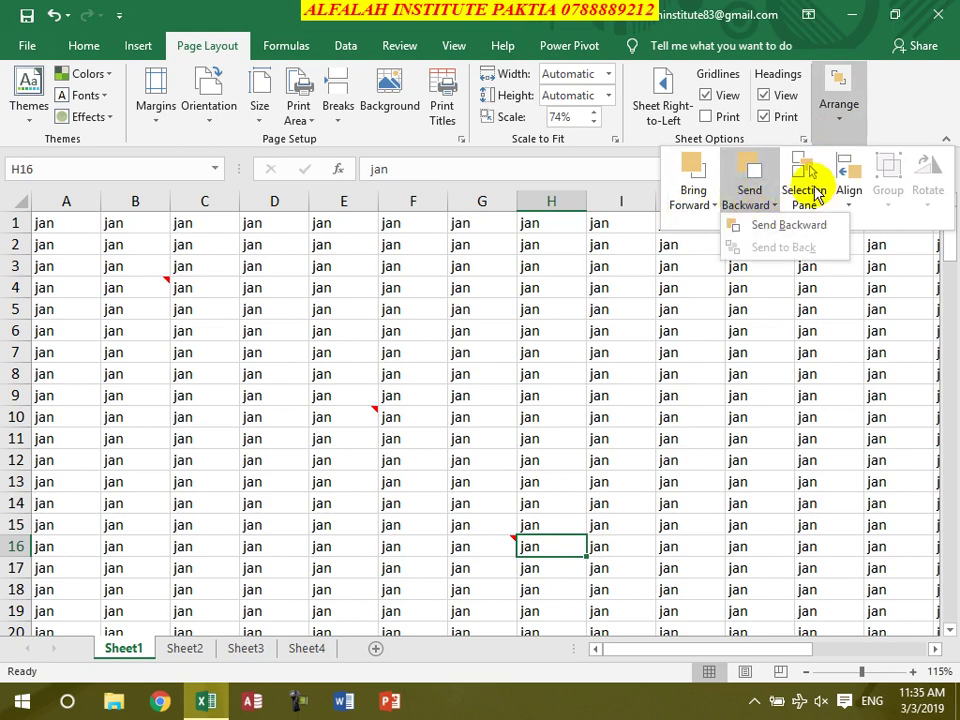
click(853, 206)
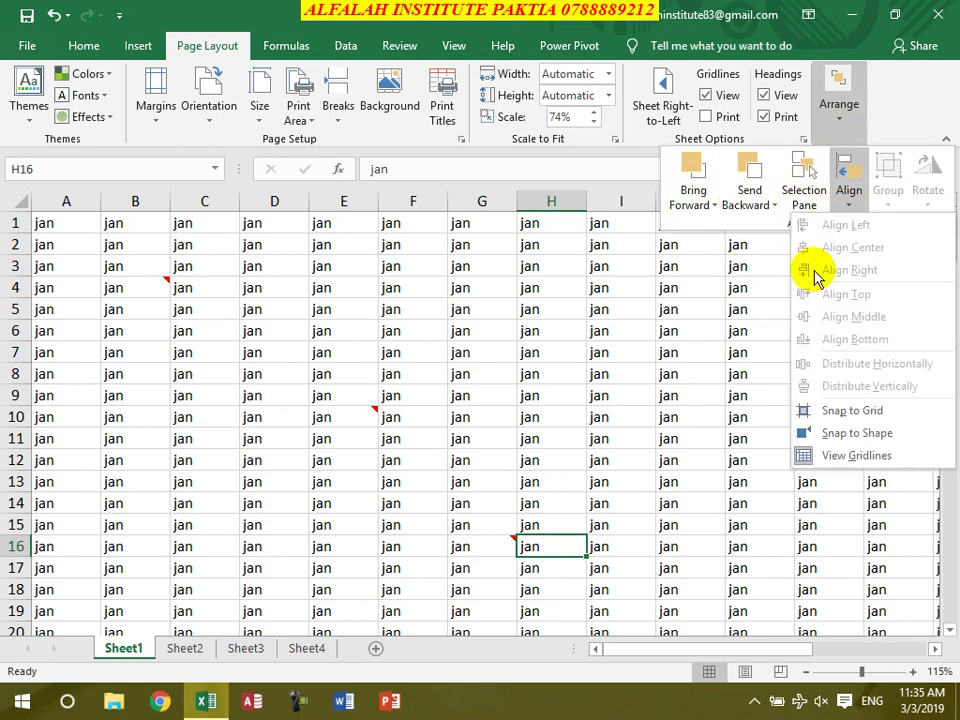
click(558, 330)
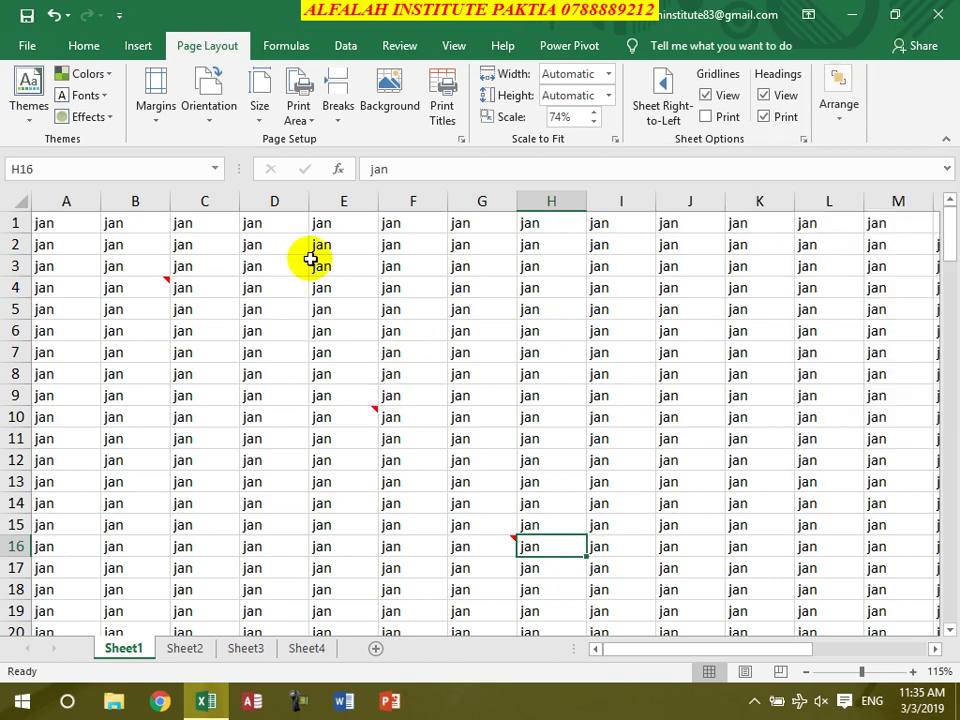
- Look over the formula and data commands and close the Book1 workbook
click(288, 45)
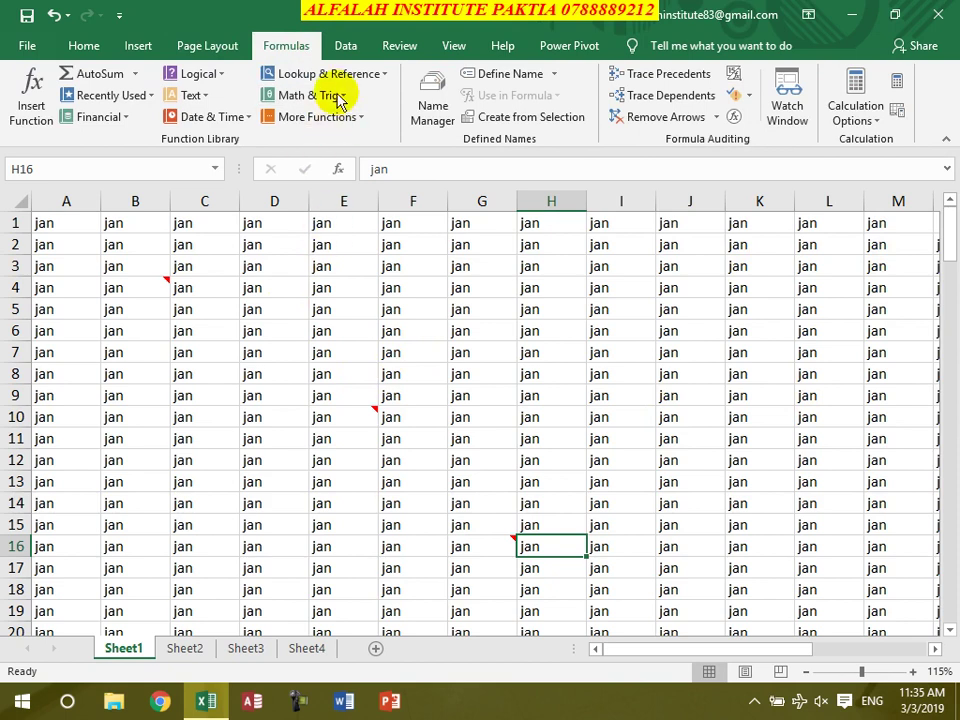
click(350, 48)
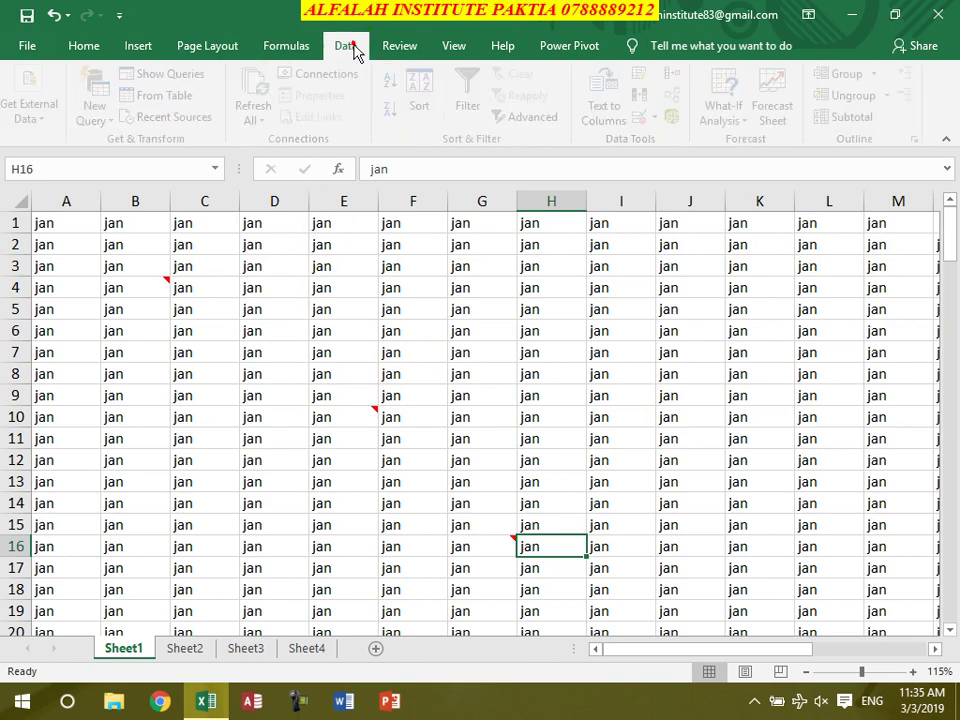
click(945, 12)
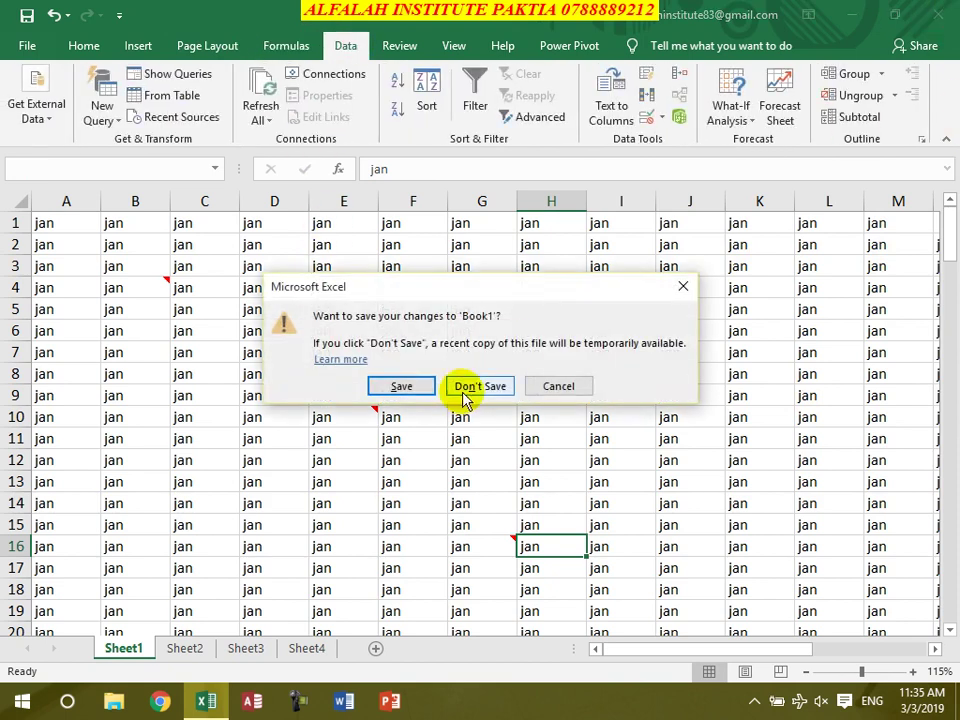